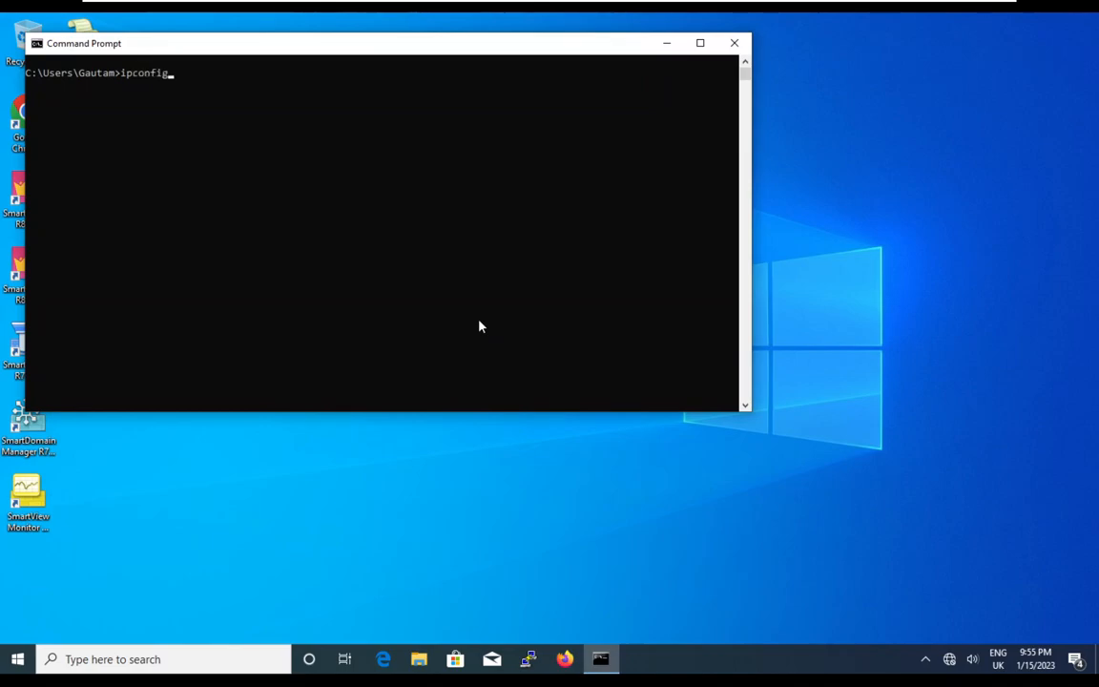
Display the PC's IP configuration with ipconfig and check it against the LAN-PC1 and TGB-ADC01 entries in the network diagram
key("Return")
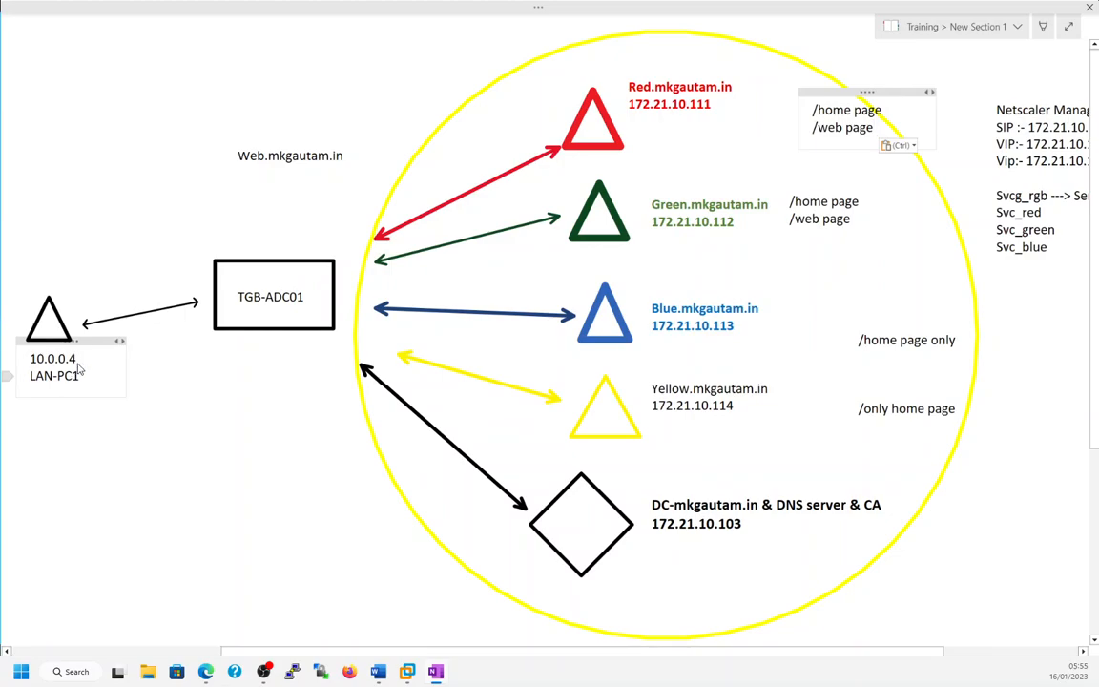
left_click(280, 305)
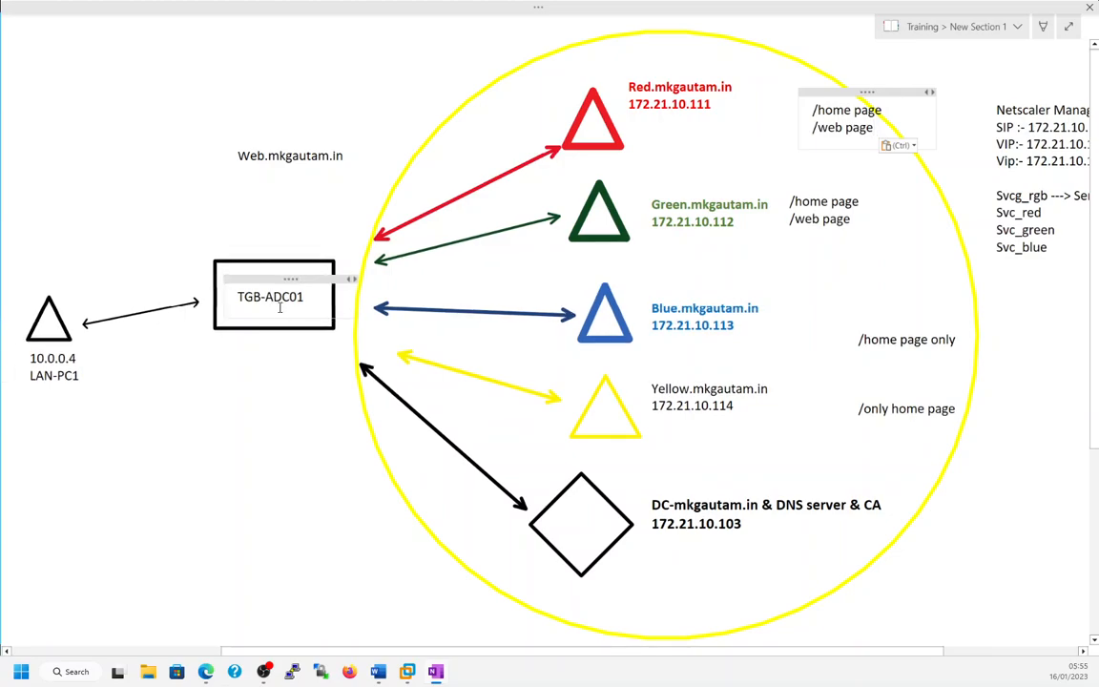
left_click(434, 674)
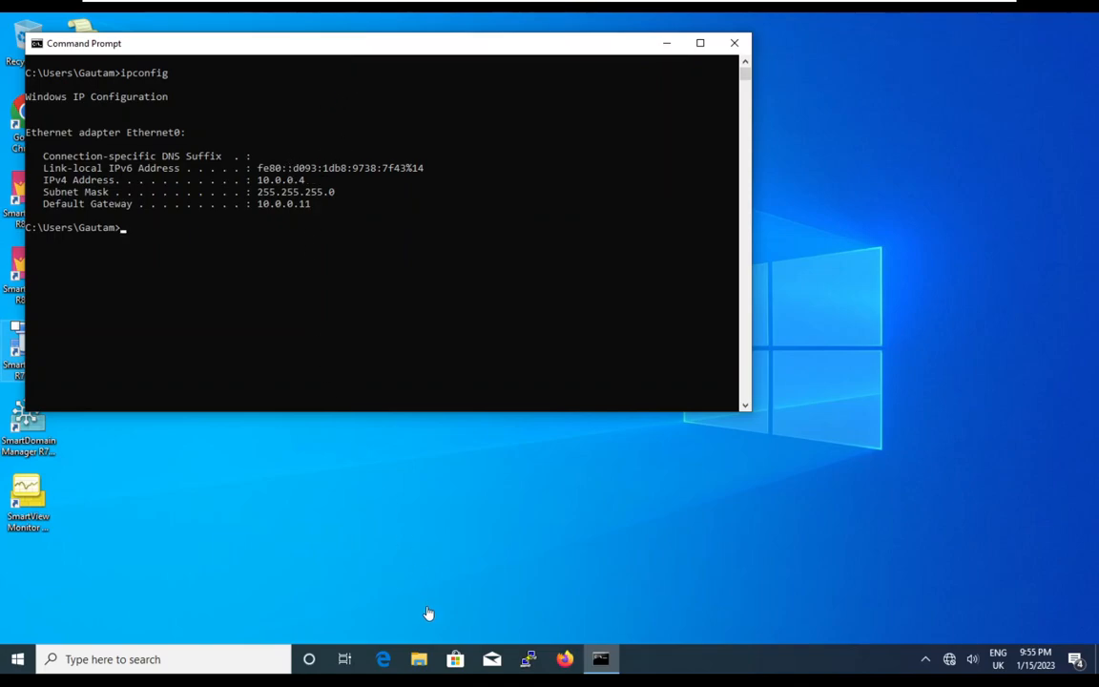
left_click(16, 131)
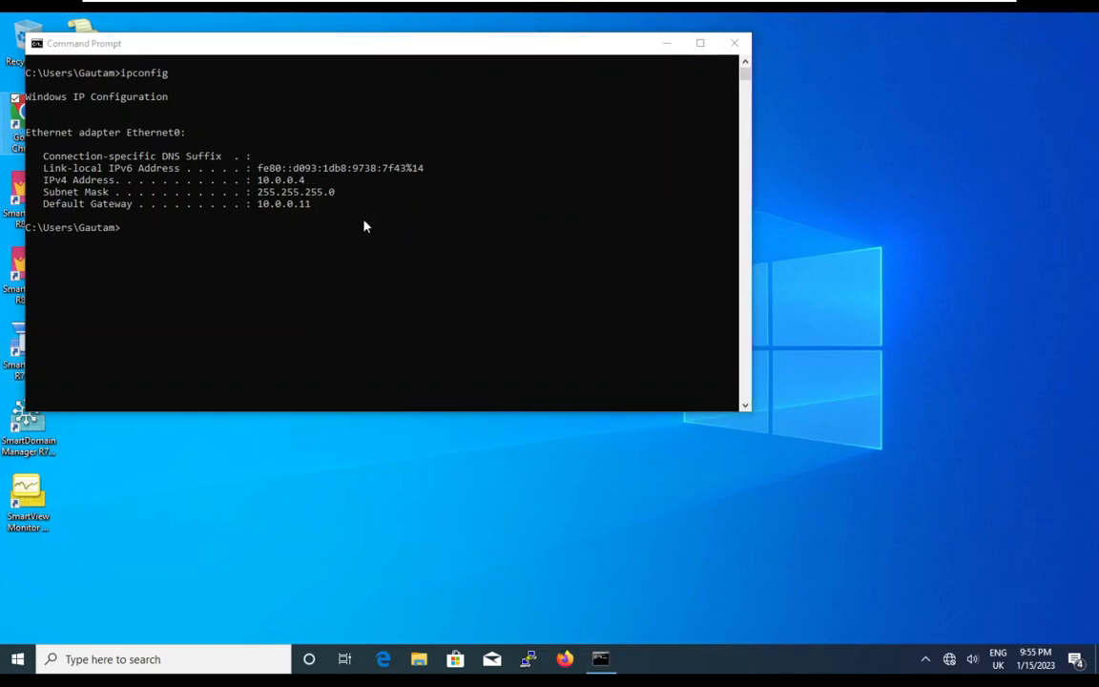
left_click_drag(314, 47, 496, 51)
left_click(44, 130)
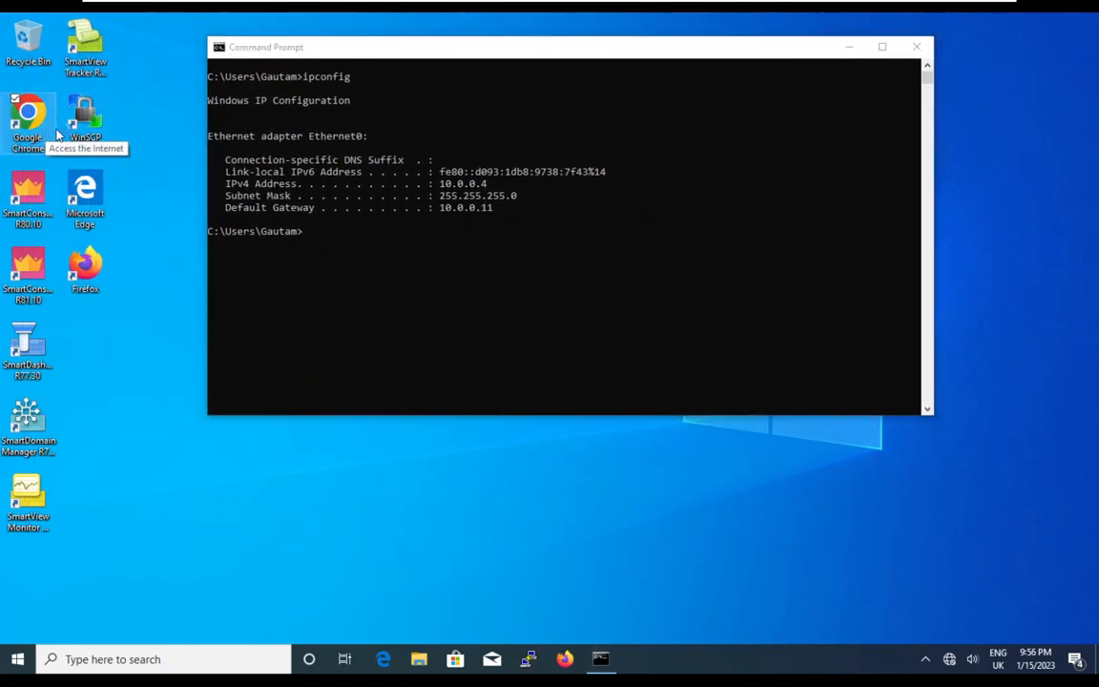
double_click(49, 124)
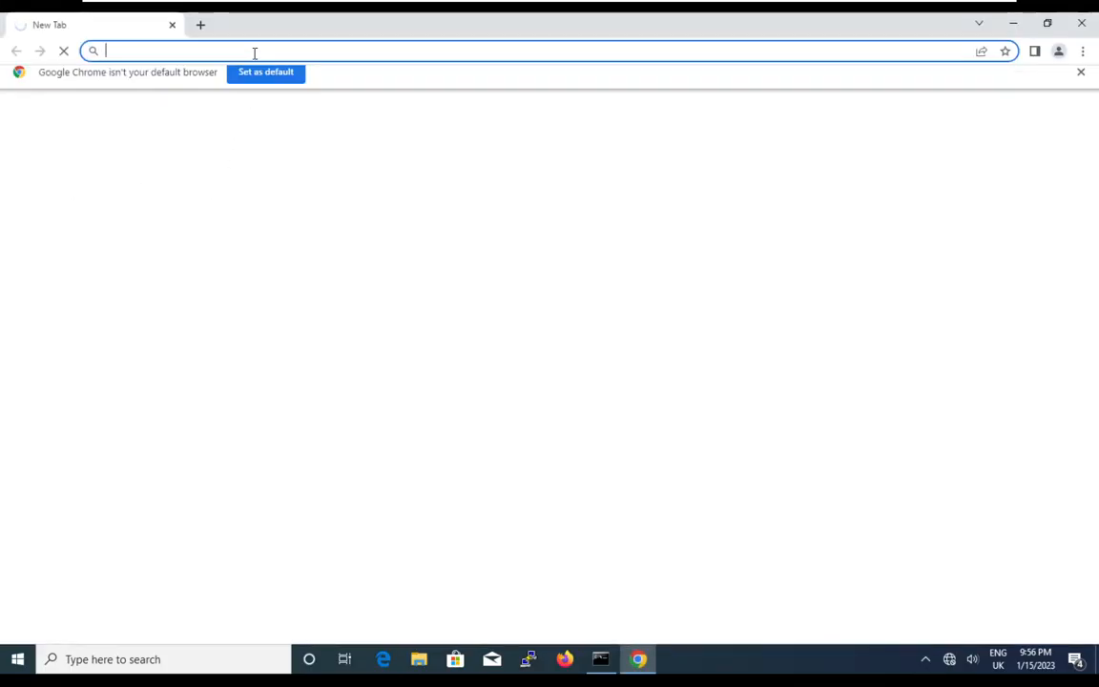
type("ps")
key("BackSpace")
key("BackSpace")
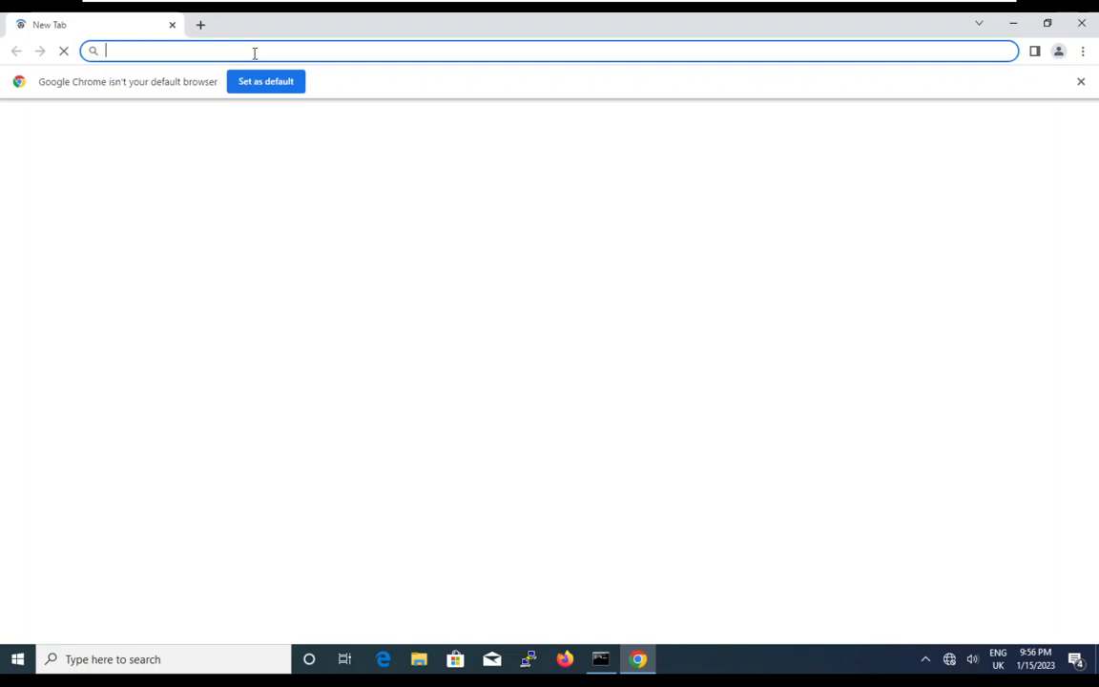
type("http://10.0.0.11")
key("Return")
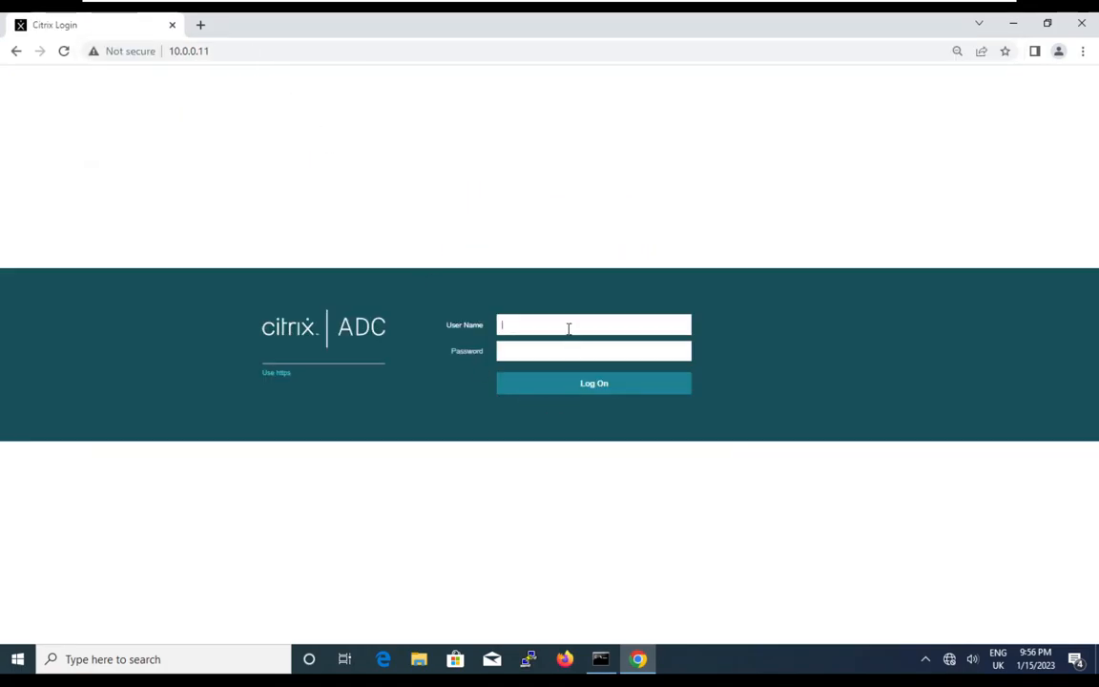
Log on to the Citrix ADC as nsroot with the account password
left_click(562, 327)
type("nsroot")
key("Tab")
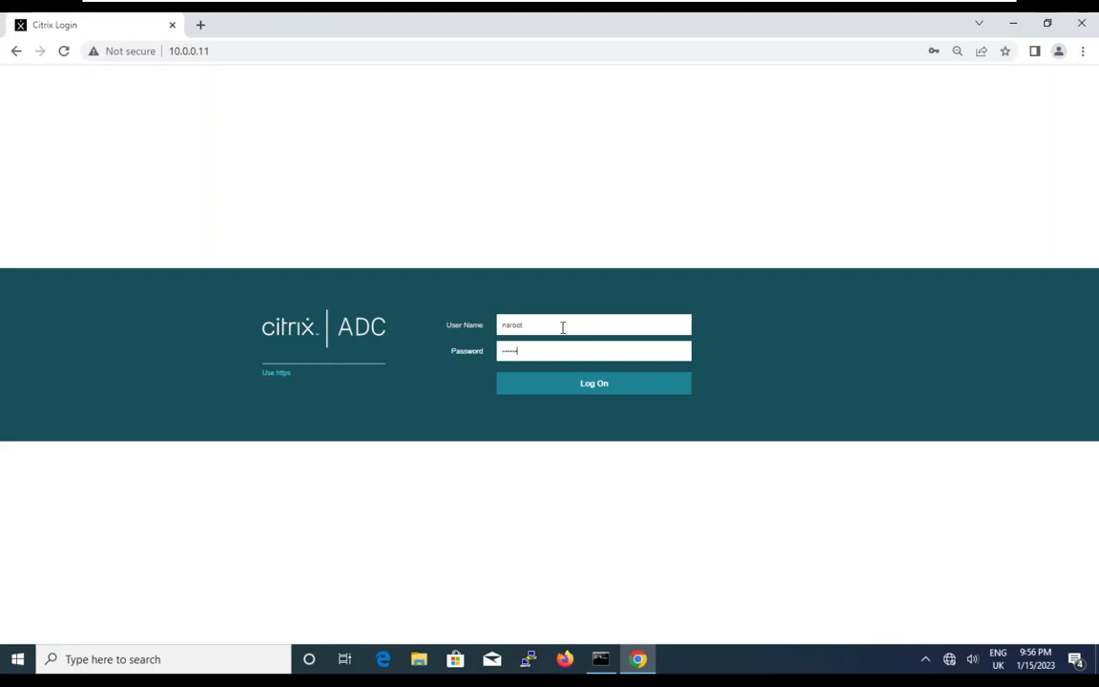
key("Return")
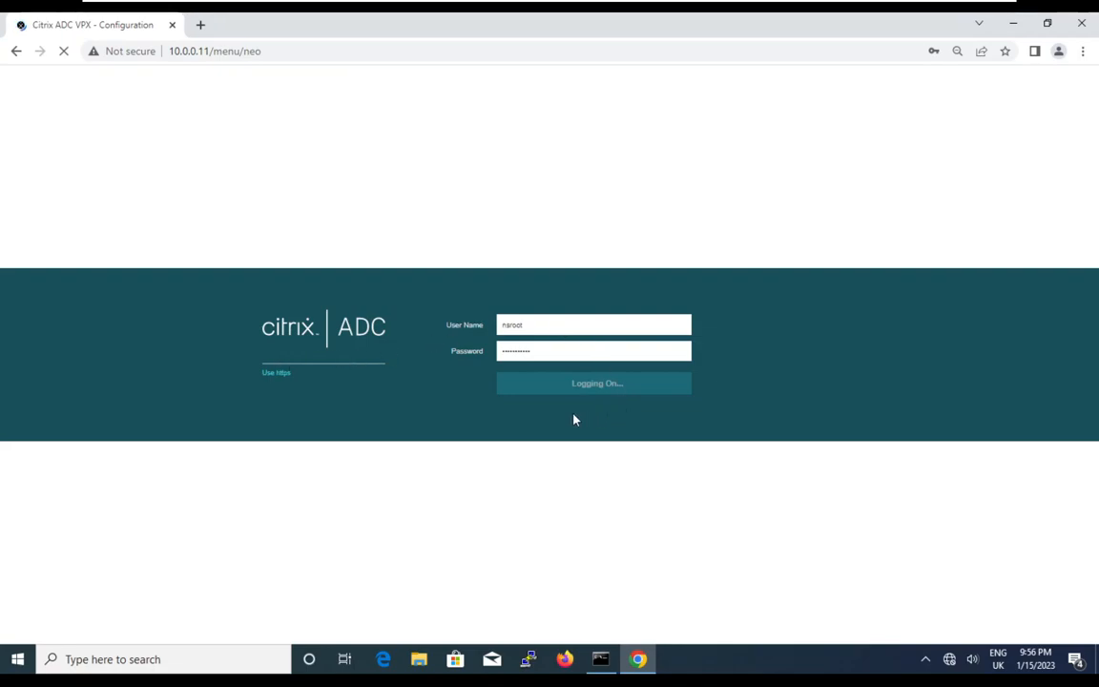
Switch to Command Prompt, ping red.mkgautam.in and stop the ping after a few replies
left_click(599, 665)
left_click(483, 306)
type("ping red.mkgautam")
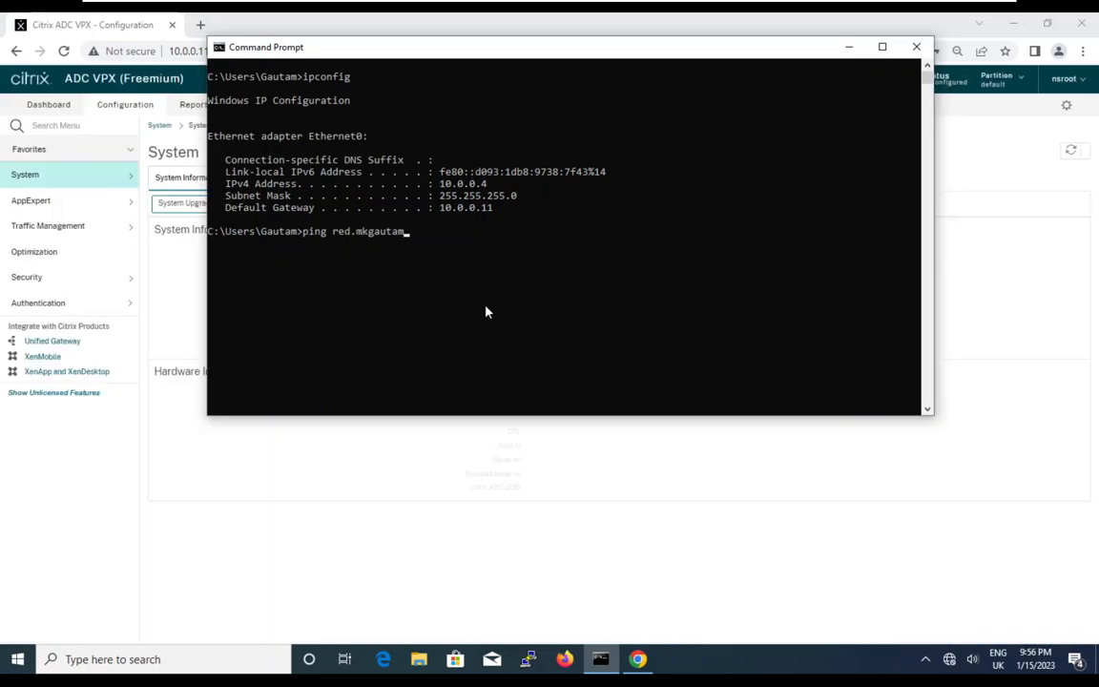
type(".in")
key("Return")
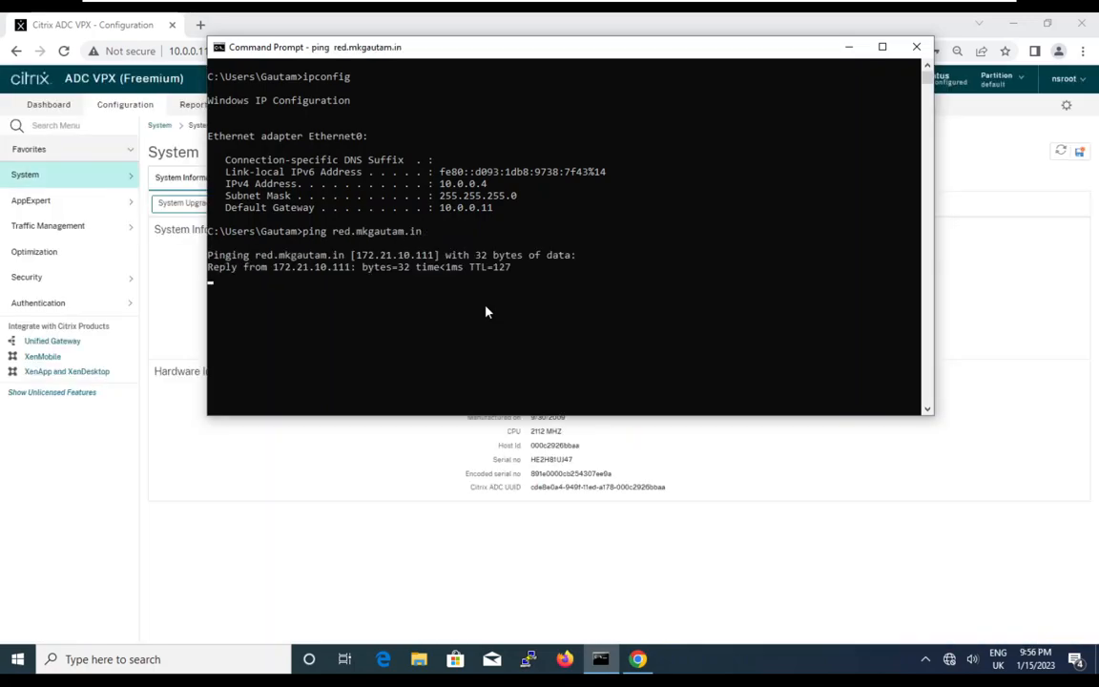
key("ctrl+c")
Reuse the last ping command for green.mkgautam.in and stop it after a few replies
key("Up")
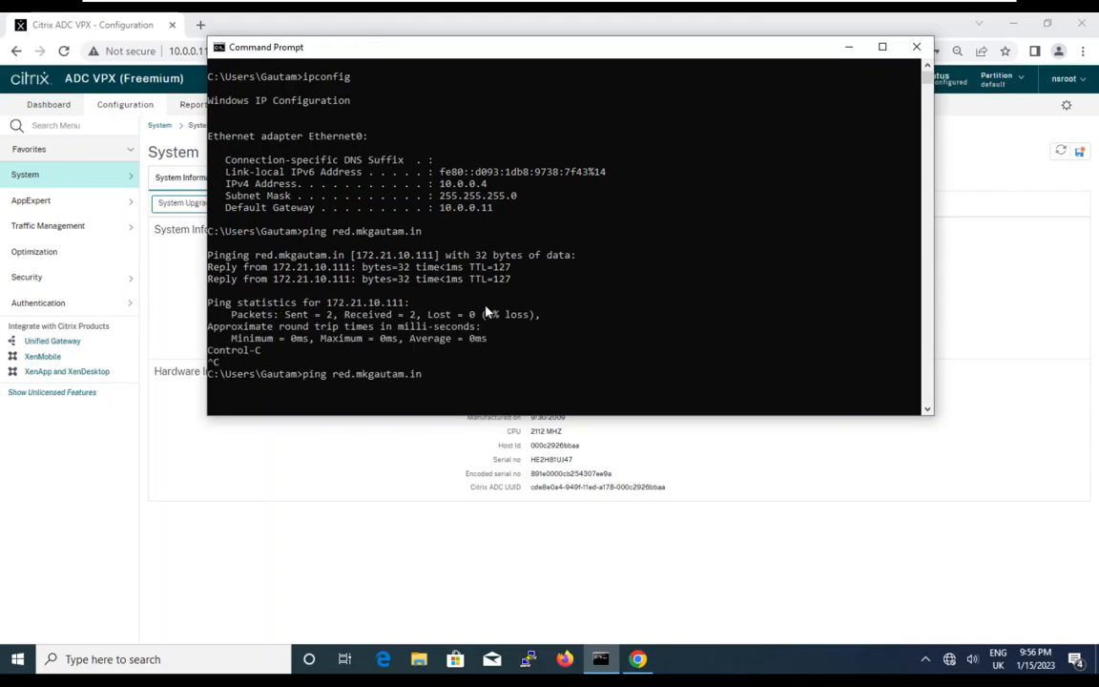
key("Left")
key("Left")
key("Left")
key("Left")
key("Left")
key("Left")
key("Left")
key("Left")
key("Left")
key("Left")
key("Left")
key("Left")
key("BackSpace")
key("BackSpace")
key("BackSpace")
type("green")
key("Return")
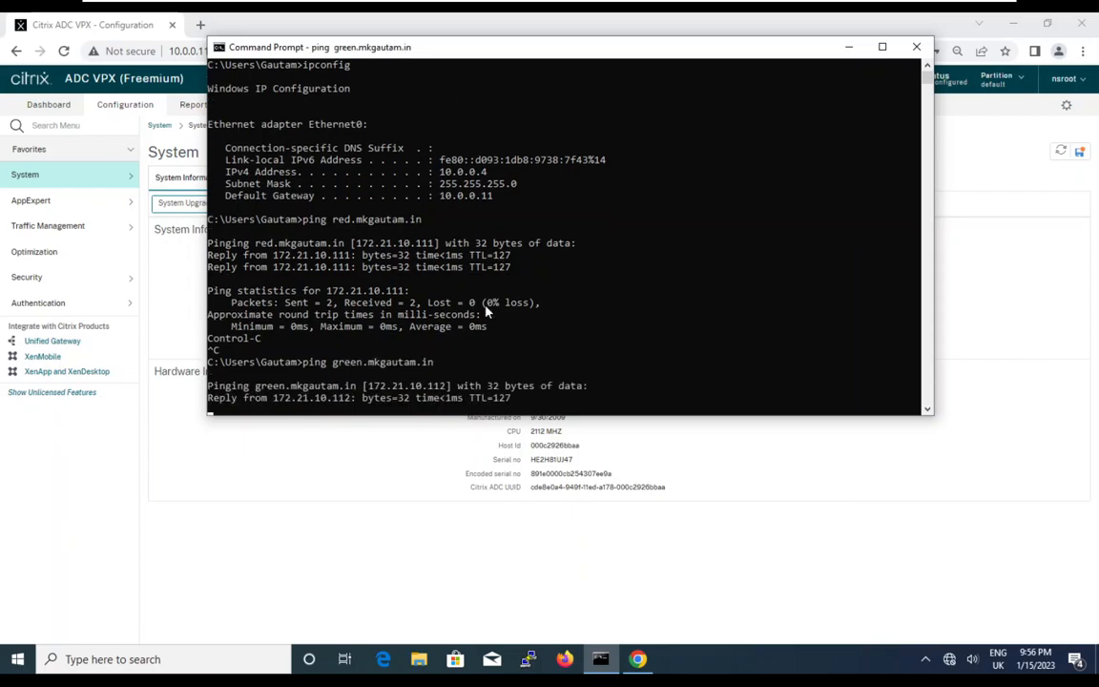
key("ctrl+c")
Ping blue.mkgautam.in by editing the previous command, and stop it after a few replies
key("Up")
key("Left")
key("Left")
key("Left")
key("Left")
key("Left")
key("Left")
key("Left")
key("Left")
key("Left")
key("Left")
key("Left")
key("Left")
key("BackSpace")
key("BackSpace")
key("BackSpace")
key("BackSpace")
key("BackSpace")
type("blue")
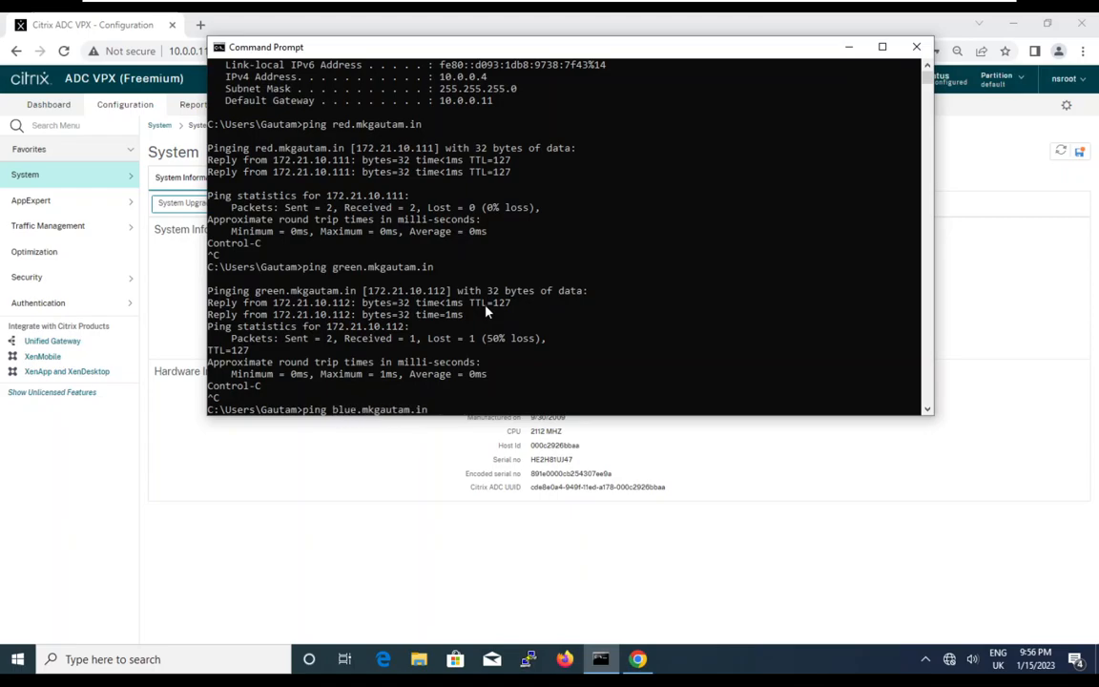
key("Return")
key("ctrl+c")
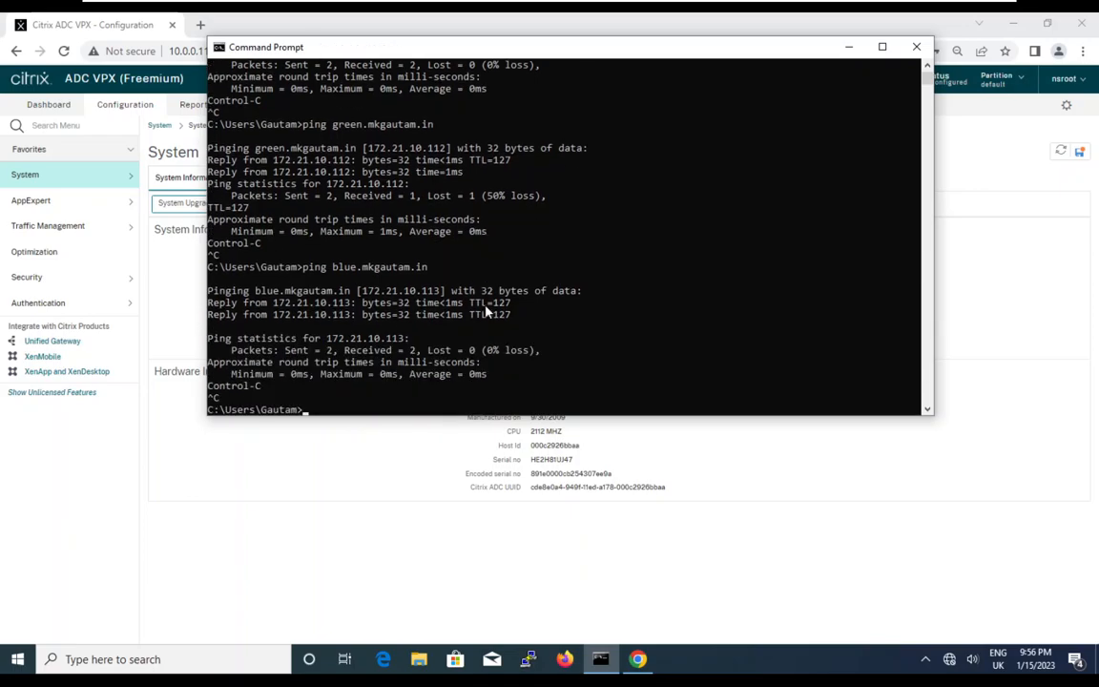
Ping yellow.mkgautam.in by editing the previous command, and stop it after a few replies
key("Up")
key("Left")
key("Left")
key("Left")
key("Left")
key("Left")
key("Left")
key("Left")
key("Left")
key("Left")
key("Left")
key("Left")
key("Left")
key("BackSpace")
key("BackSpace")
key("BackSpace")
key("BackSpace")
type("yelolo")
key("BackSpace")
key("BackSpace")
key("BackSpace")
type("low")
key("Return")
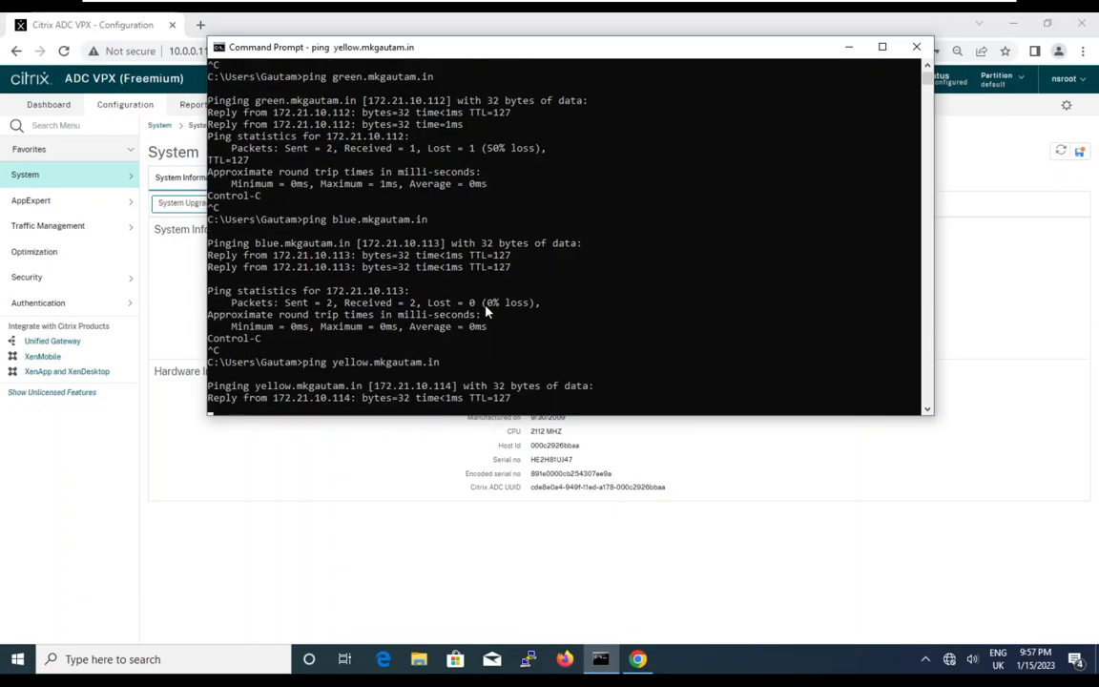
key("ctrl+c")
Ping web.mkgautam.in to check which address the name resolves to, and stop the command
key("Up")
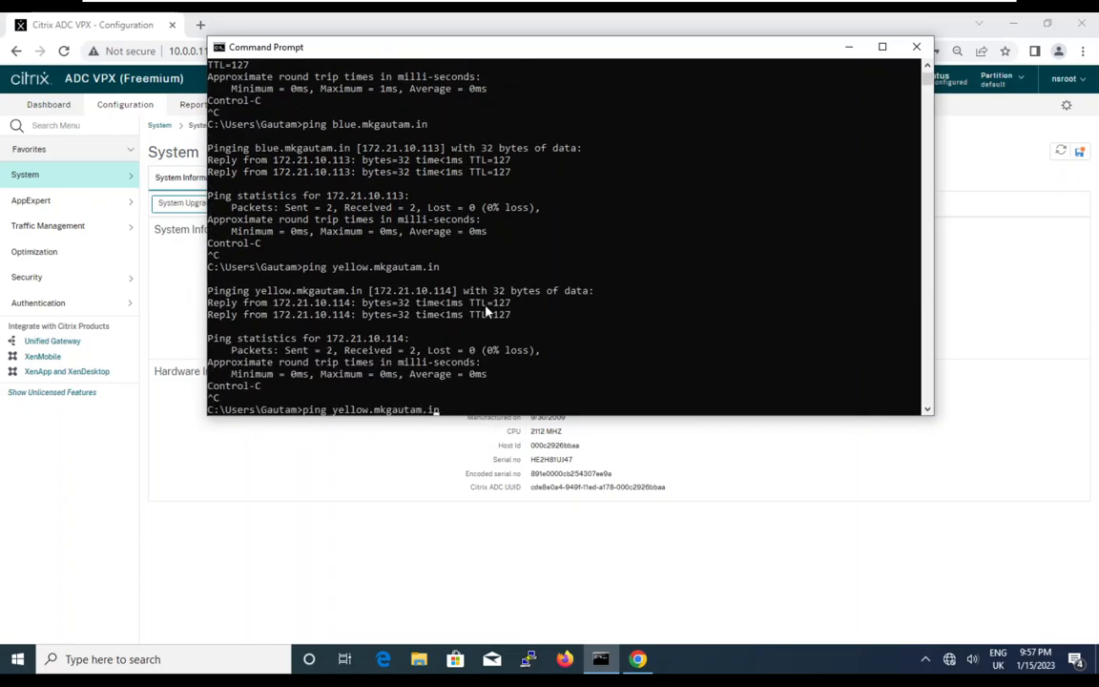
key("Left")
key("Left")
key("Left")
key("Left")
key("Left")
key("Left")
key("Left")
key("Left")
key("Left")
key("Left")
key("Left")
key("Left")
key("BackSpace")
key("BackSpace")
key("BackSpace")
key("BackSpace")
key("BackSpace")
key("BackSpace")
type("web")
key("Return")
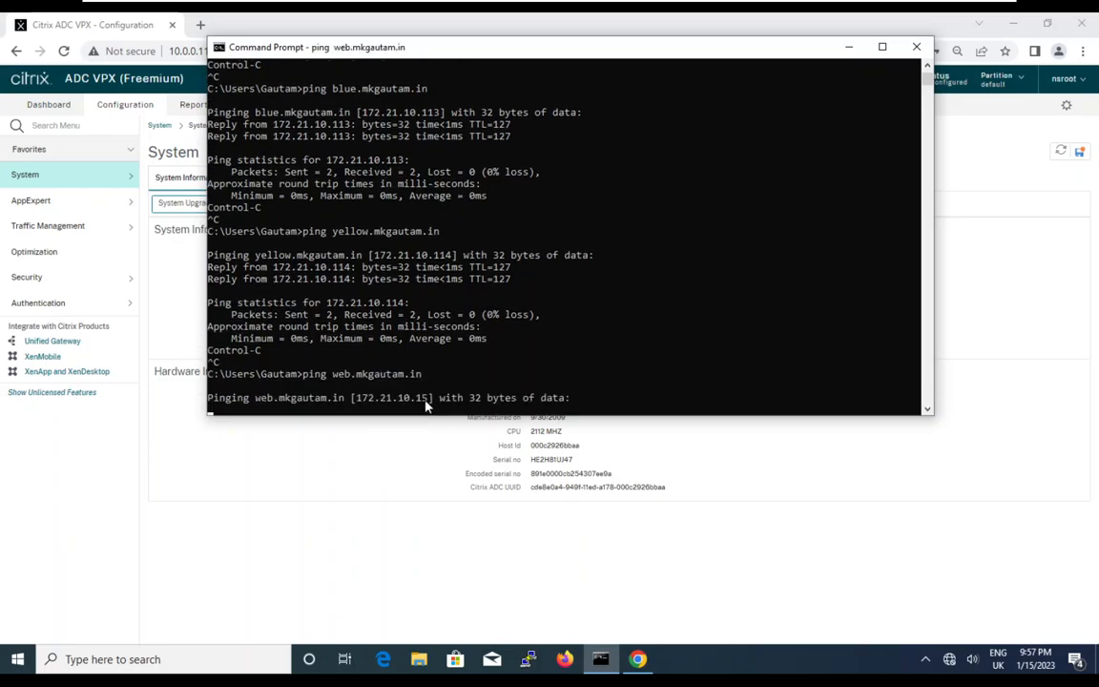
key("ctrl+c")
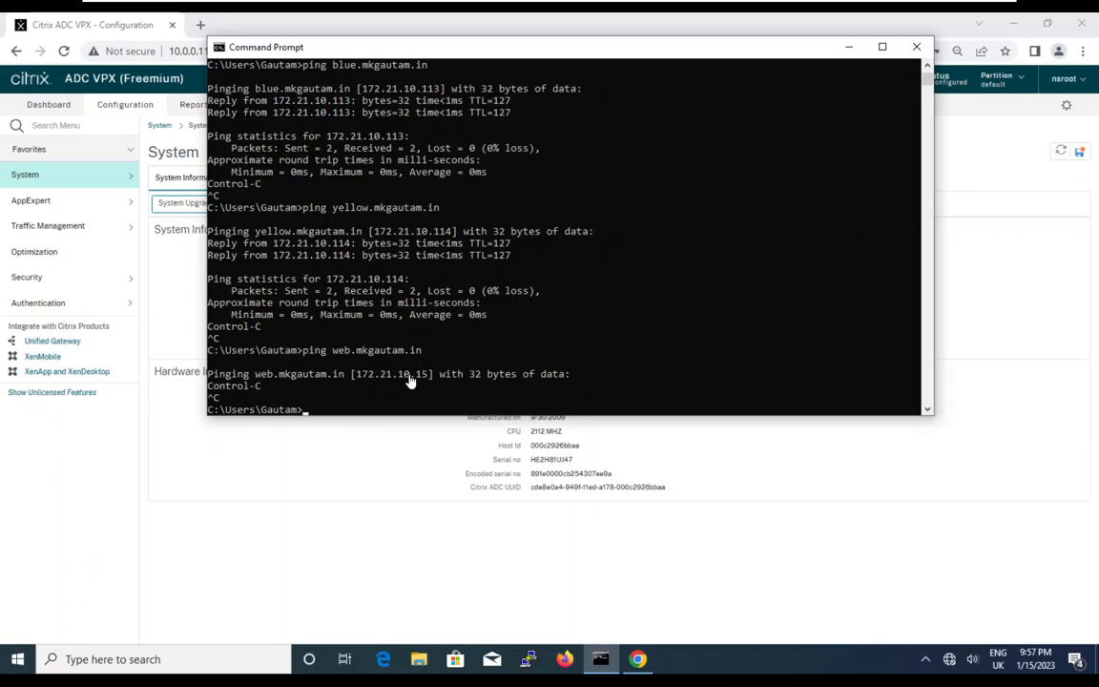
Switch to the WinServer2k3 virtual machine and unlock it with the Administrator password
mouse_move(728, 5)
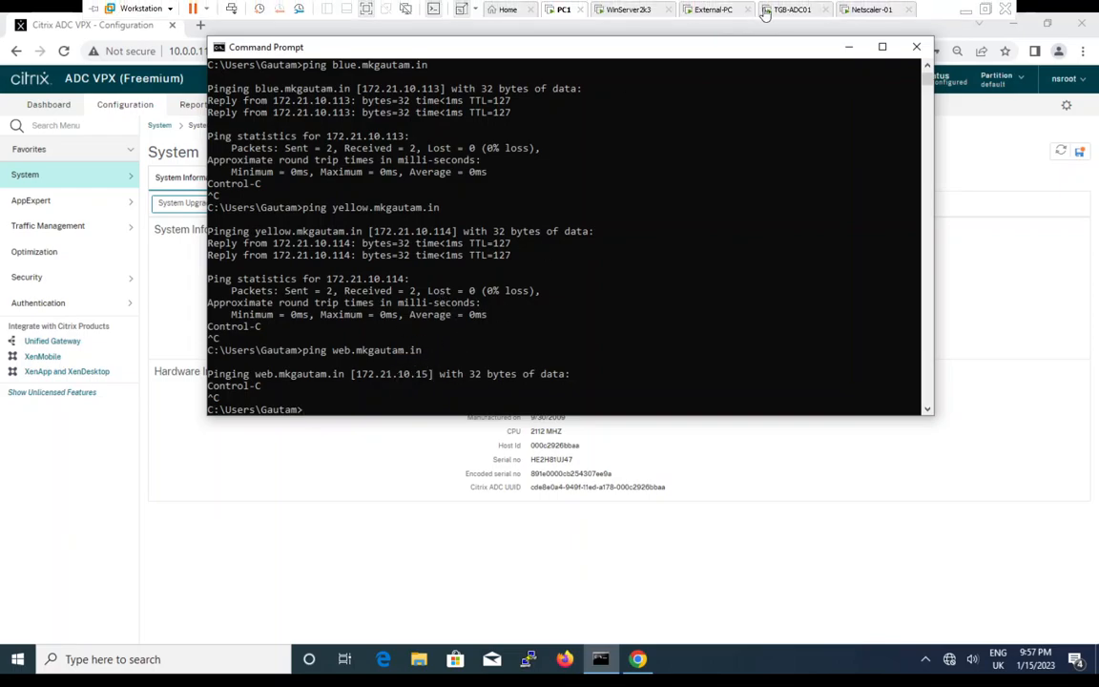
left_click(633, 10)
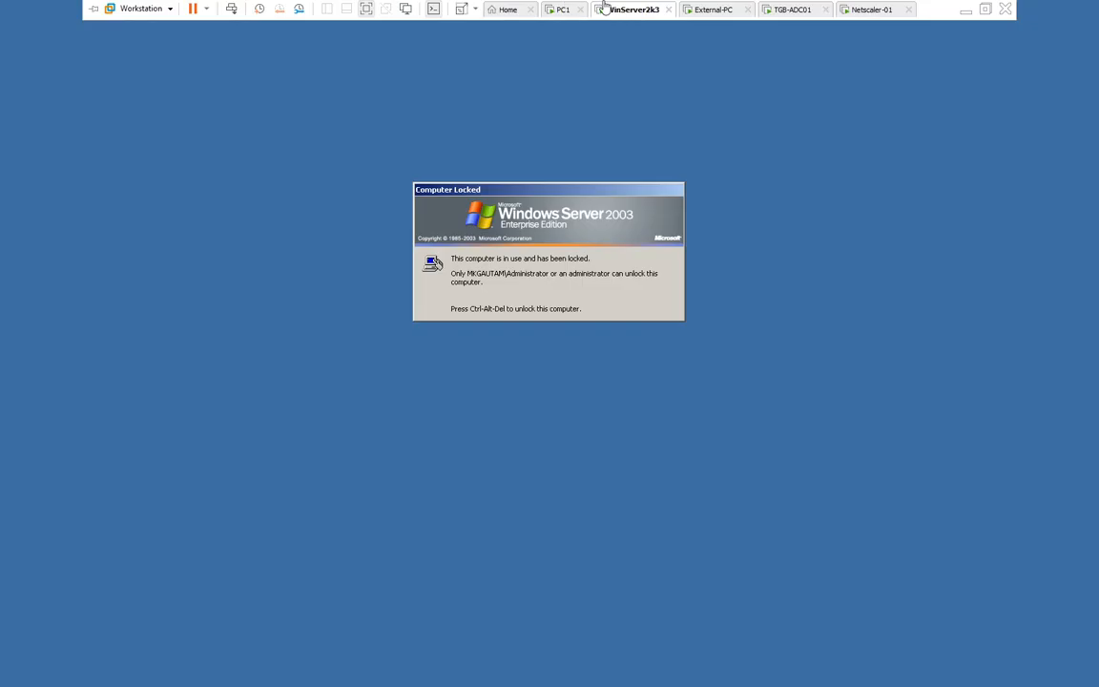
left_click(231, 8)
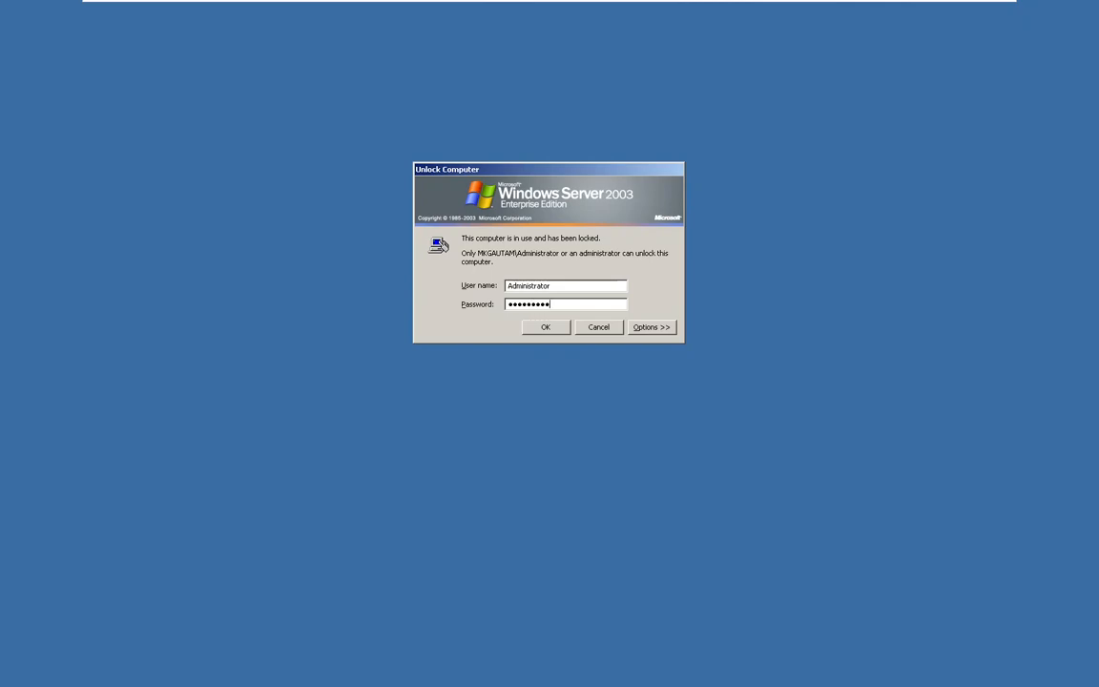
key("Return")
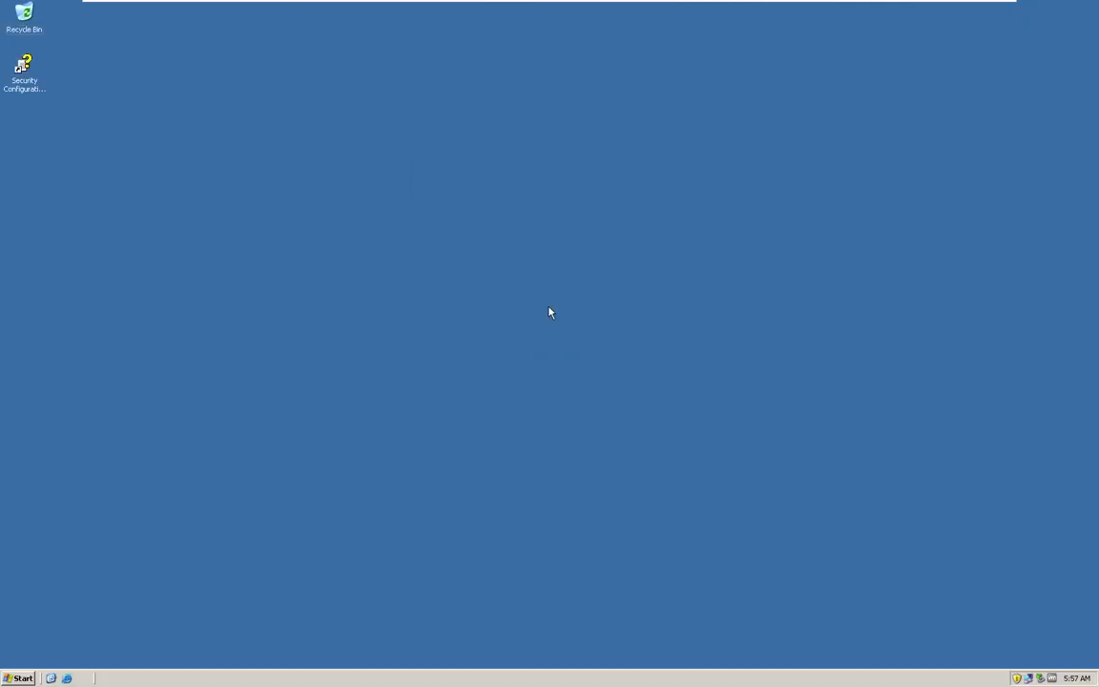
Open the DNS administrative tool and examine the web host record in the mkgautam.in forward lookup zone
left_click(26, 678)
mouse_move(205, 440)
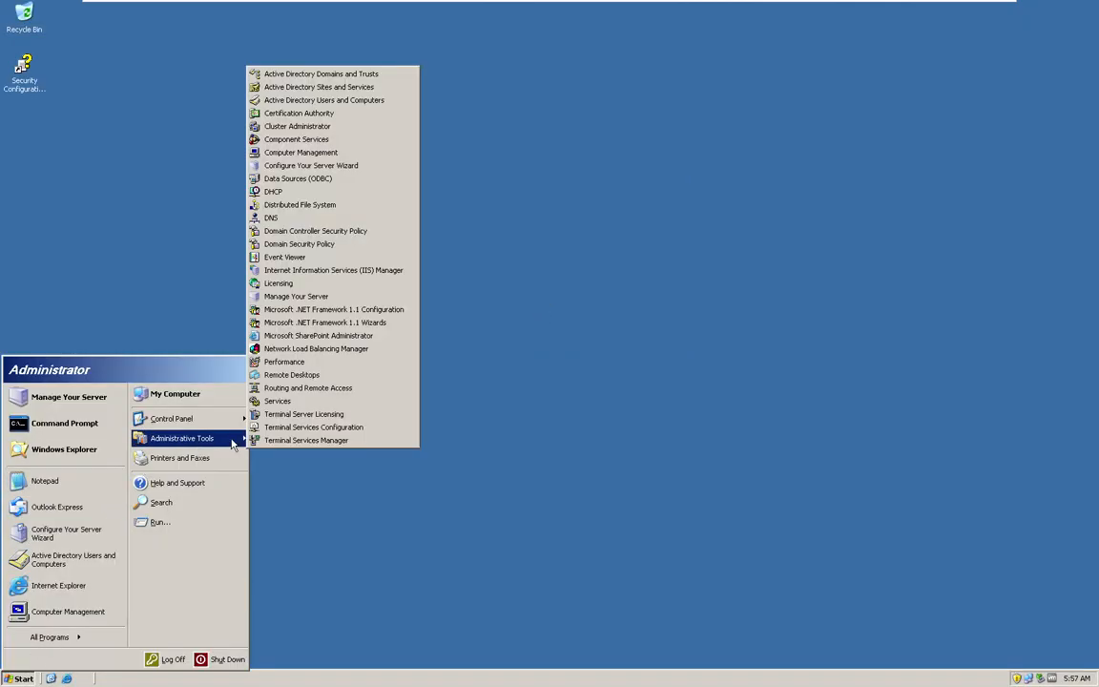
left_click(318, 225)
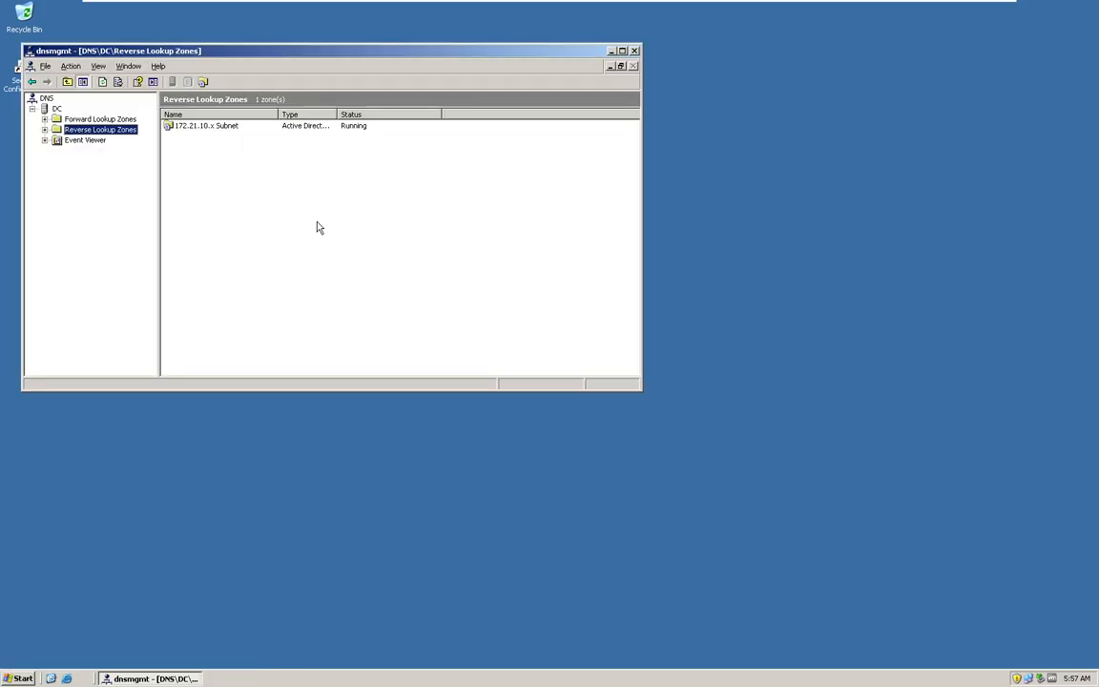
double_click(99, 119)
double_click(101, 141)
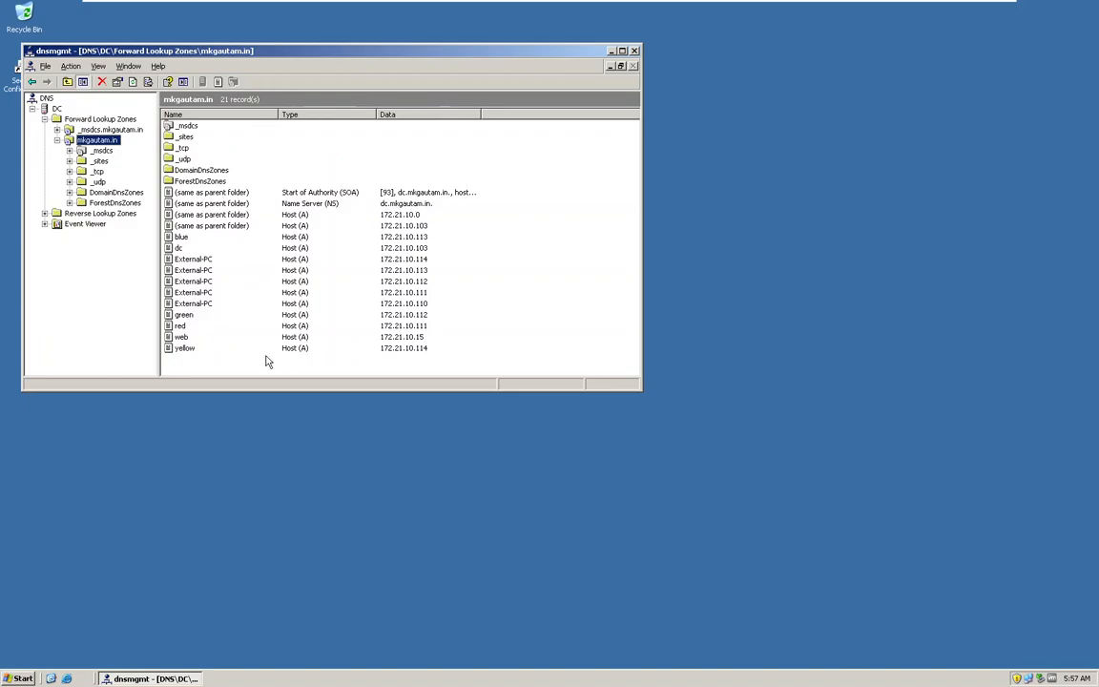
left_click(186, 338)
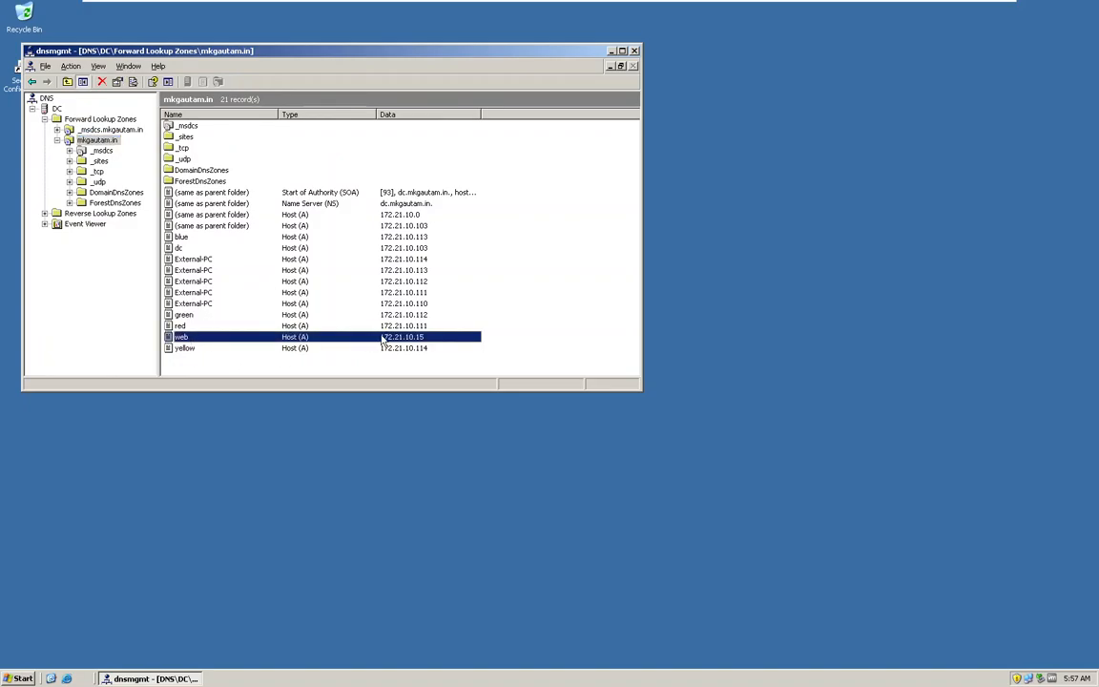
Examine the pointer records for web, red, green, blue and yellow in the 172.21.10.x Subnet reverse lookup zone
left_click(87, 215)
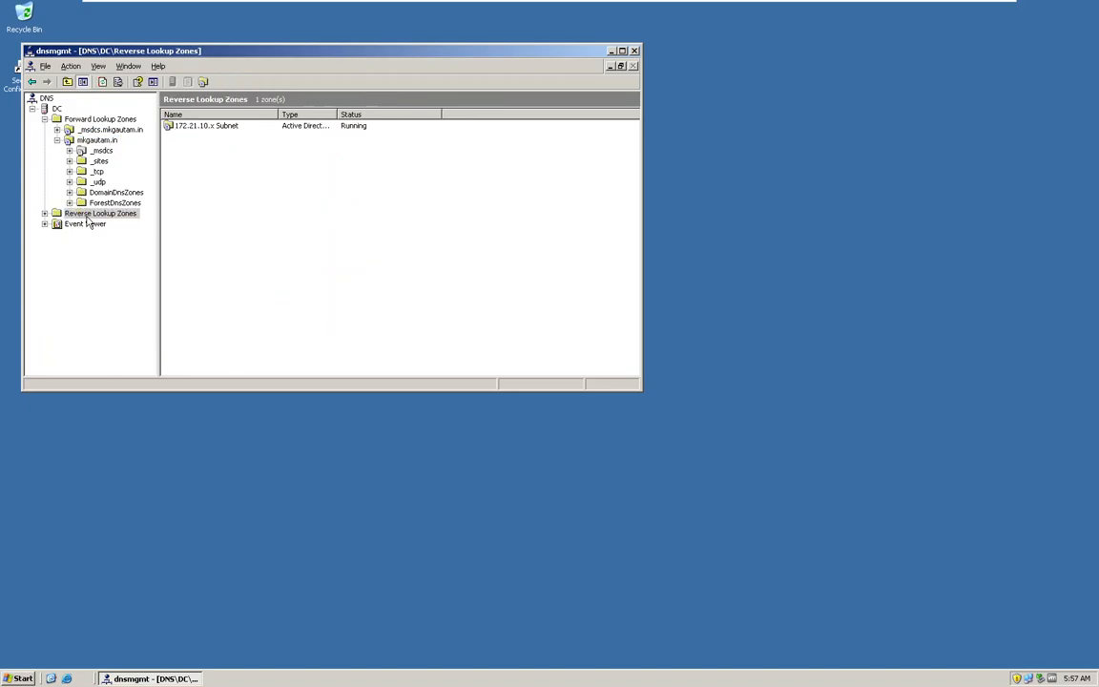
double_click(87, 216)
left_click(89, 224)
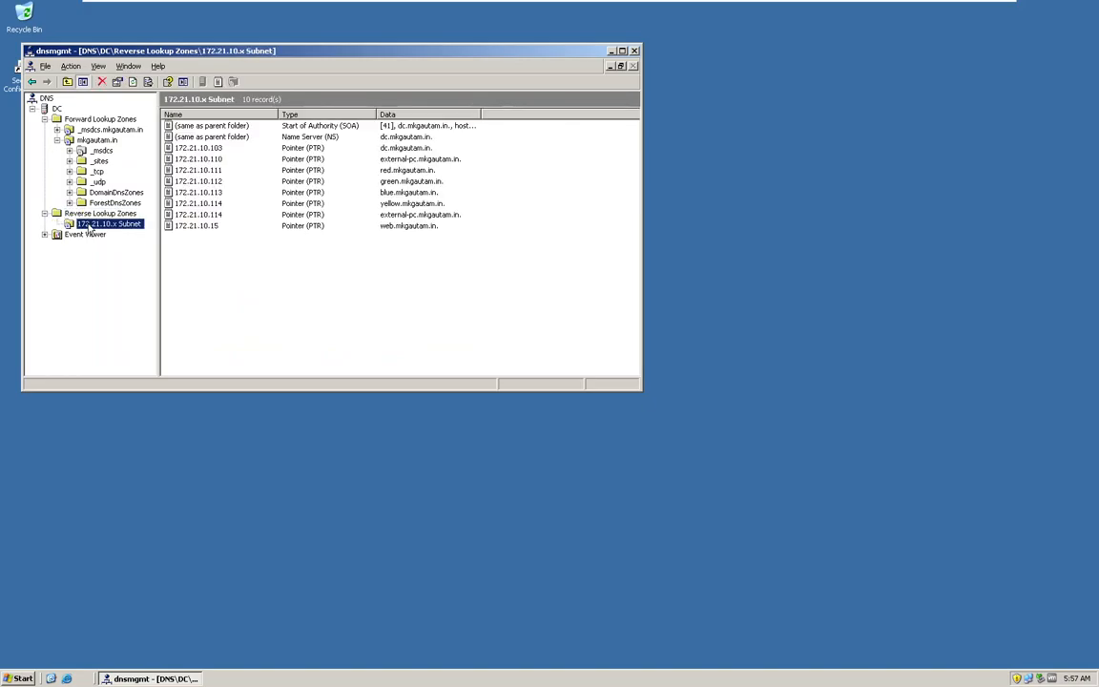
left_click(189, 227)
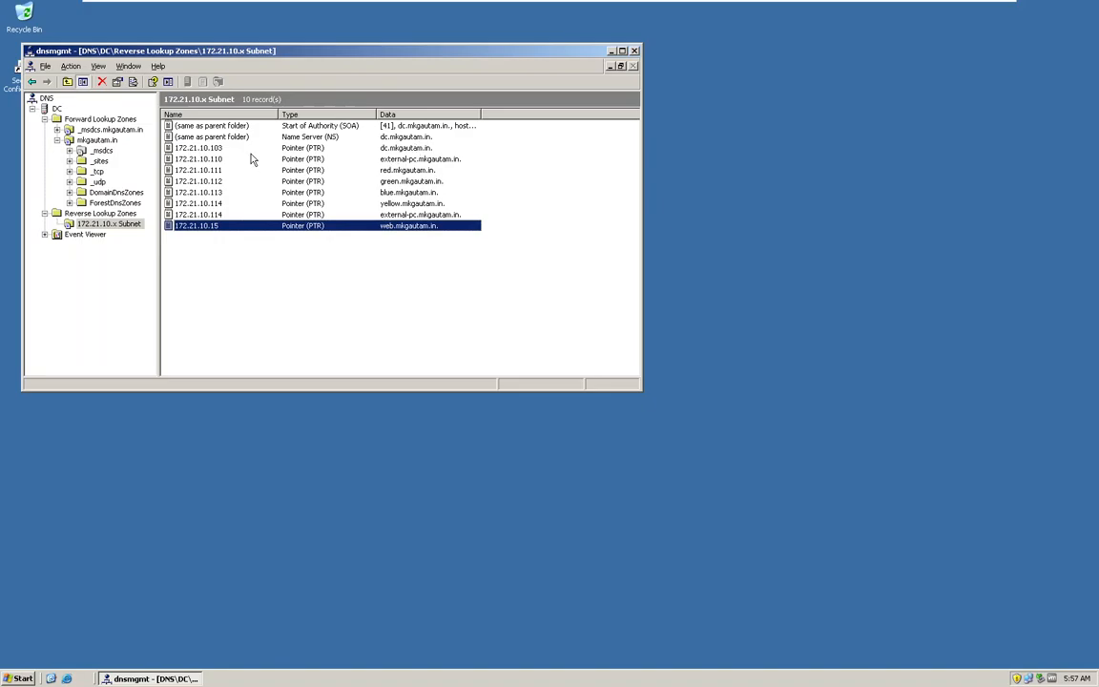
left_click(406, 171)
left_click(407, 182)
left_click(407, 192)
left_click(403, 203)
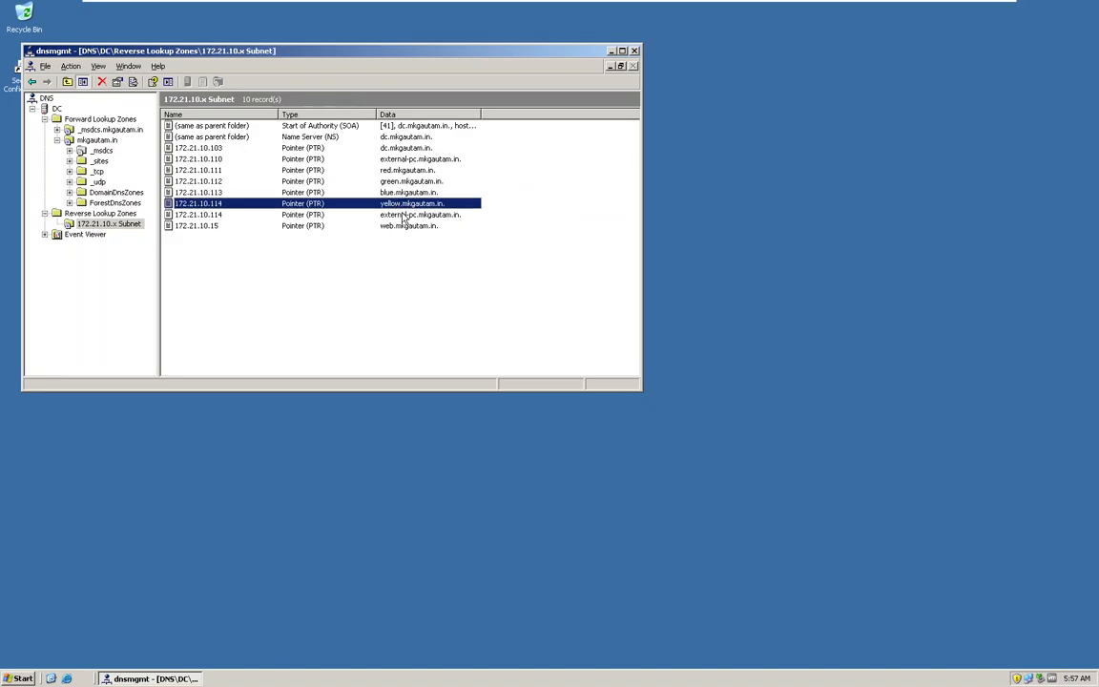
Switch to the PC1 virtual machine and examine the load balancing virtual servers and services in the ADC configuration
left_click(564, 10)
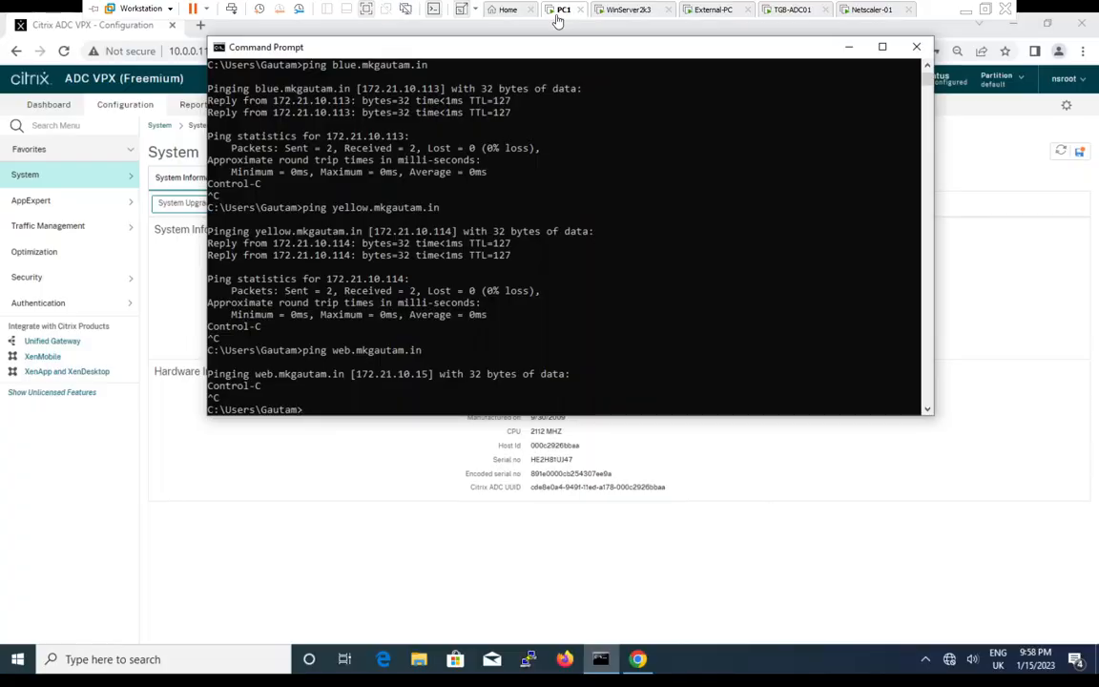
left_click(849, 47)
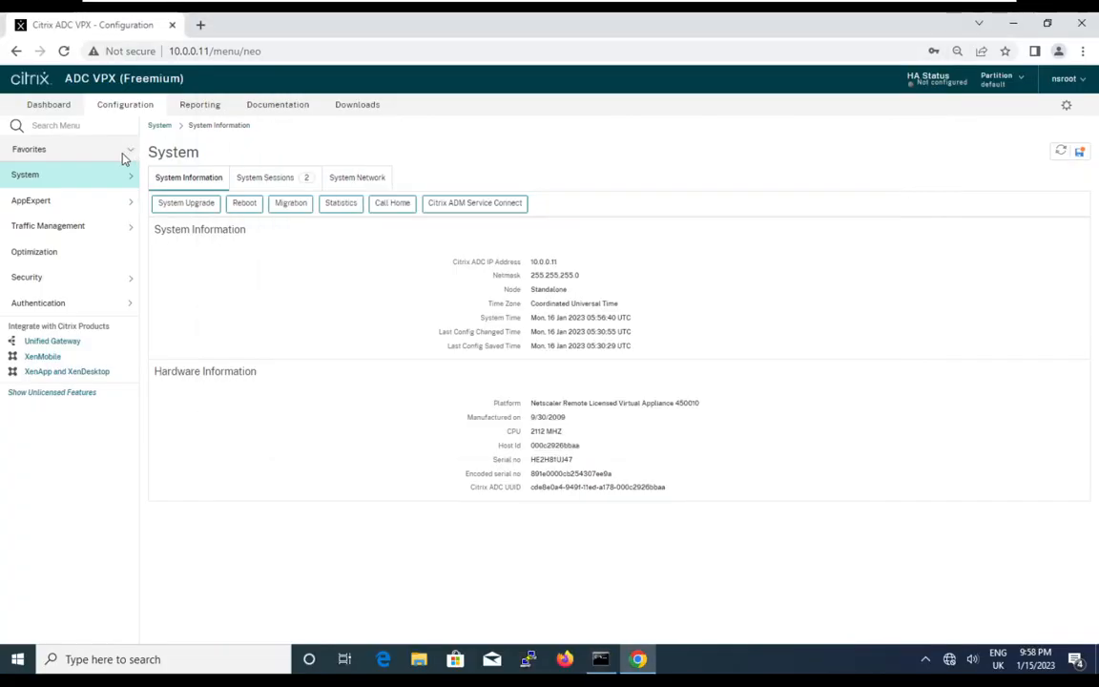
left_click(110, 227)
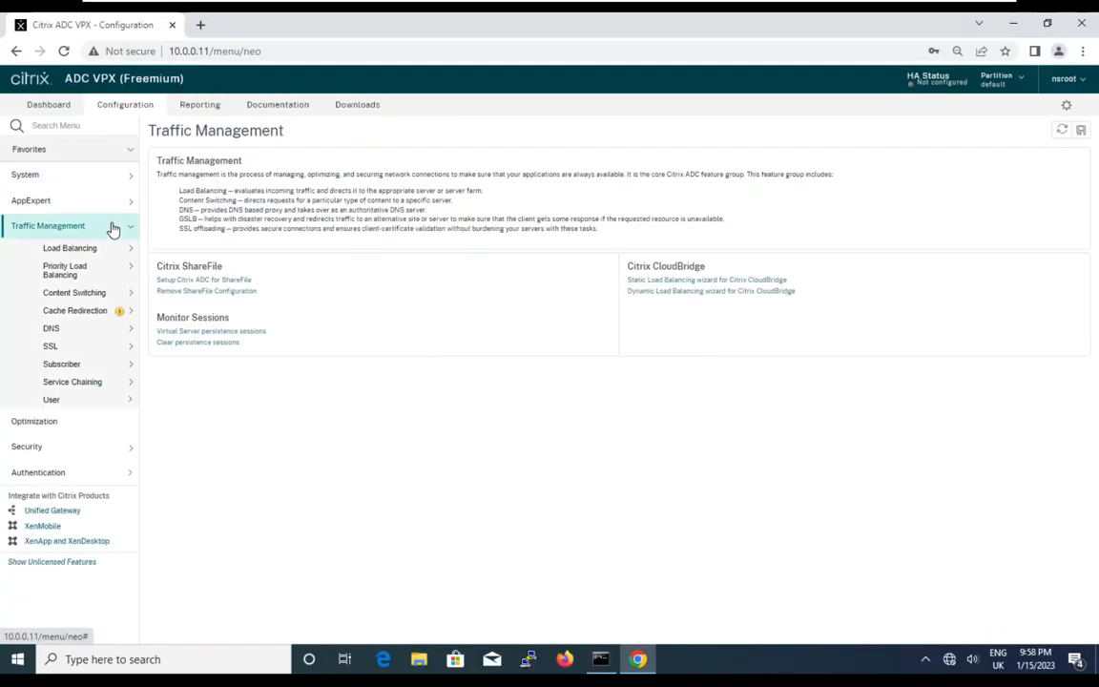
left_click(88, 245)
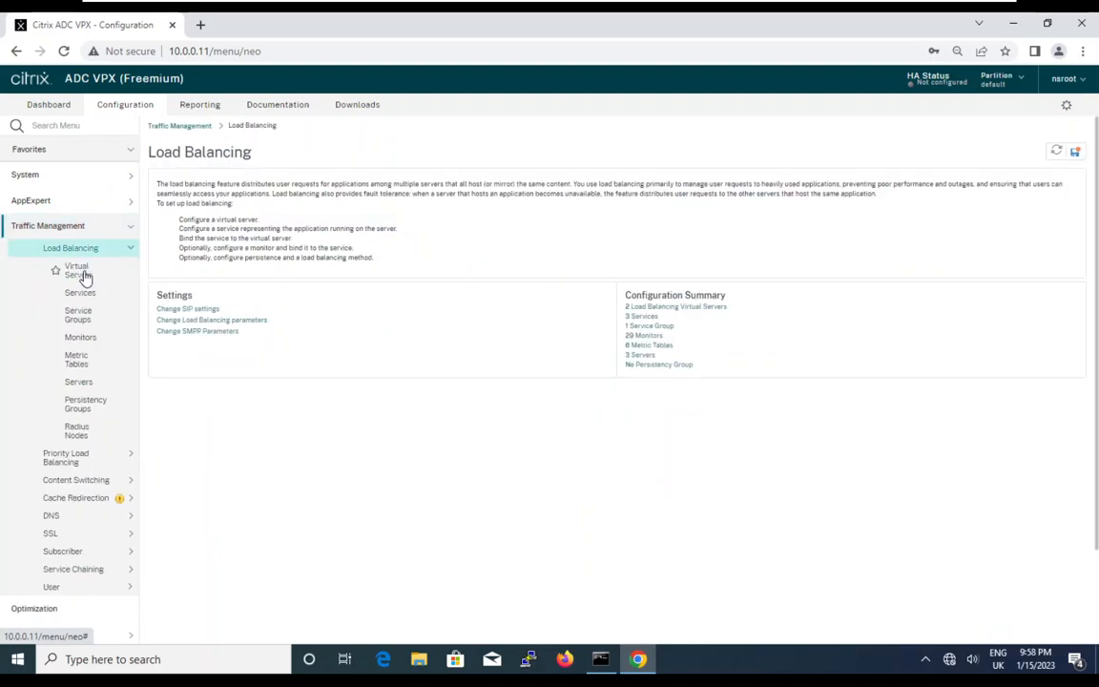
left_click(83, 274)
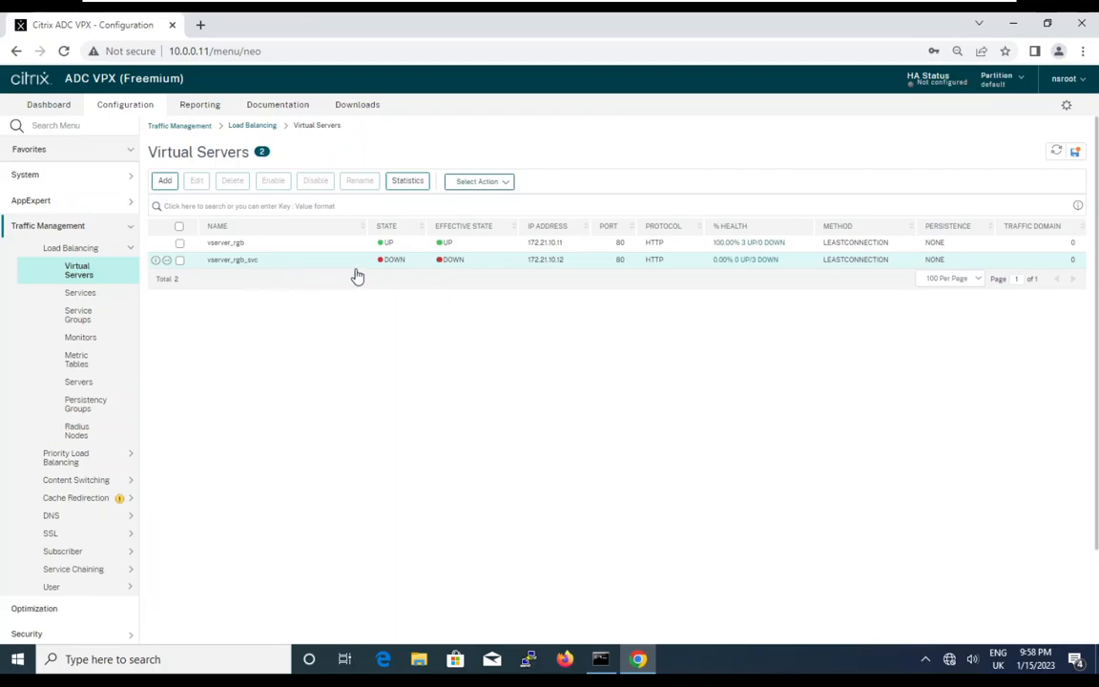
left_click(81, 294)
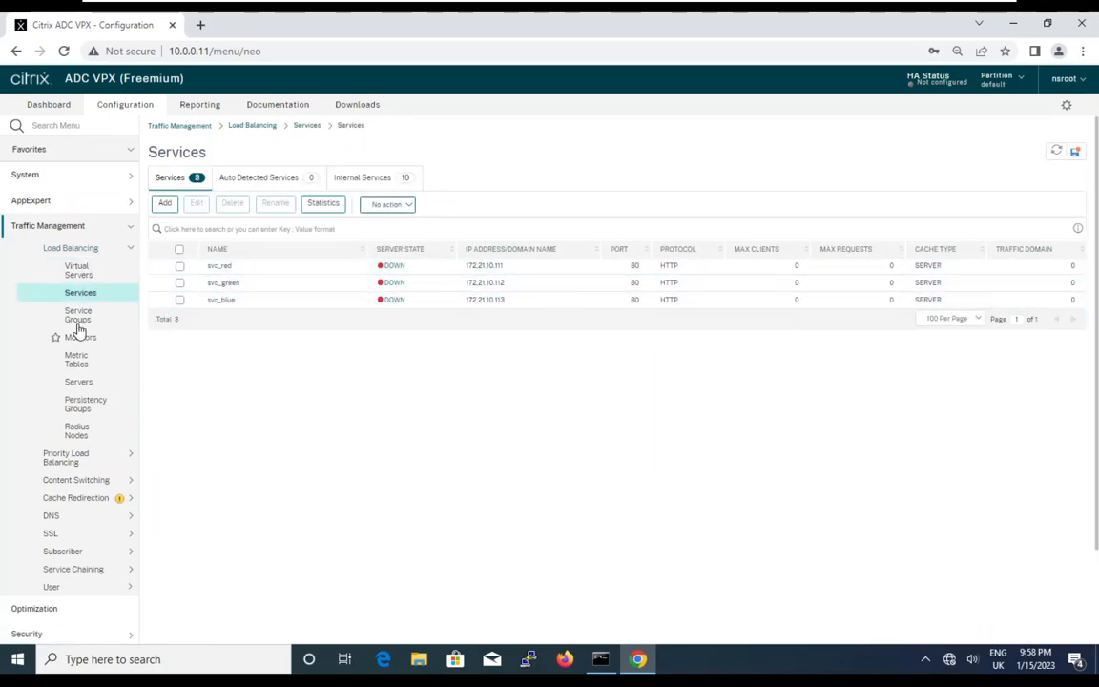
Try to open the red web server's site in a new browser tab
left_click(200, 26)
type("yellow")
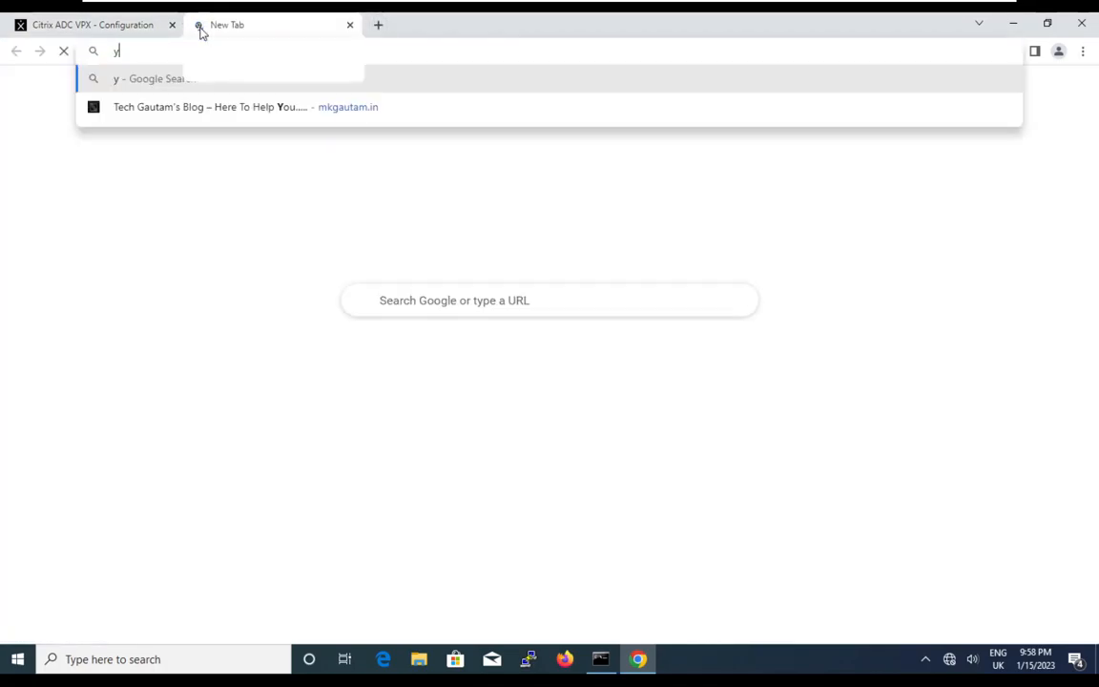
key("BackSpace")
key("BackSpace")
key("BackSpace")
key("BackSpace")
key("BackSpace")
key("BackSpace")
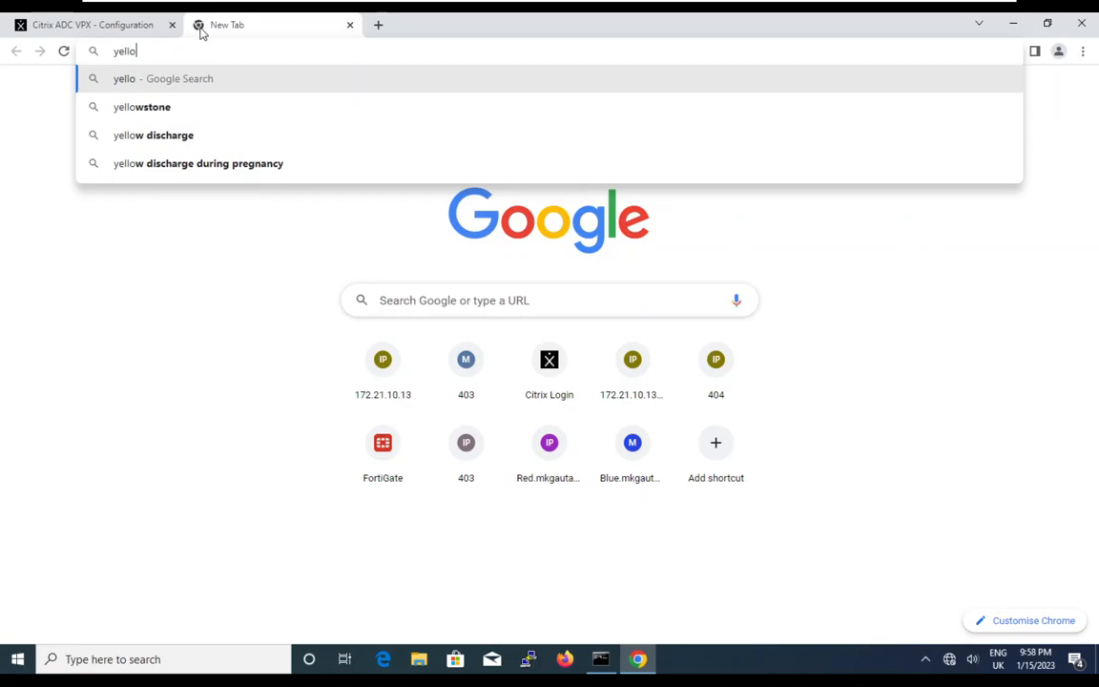
type("re")
key("Return")
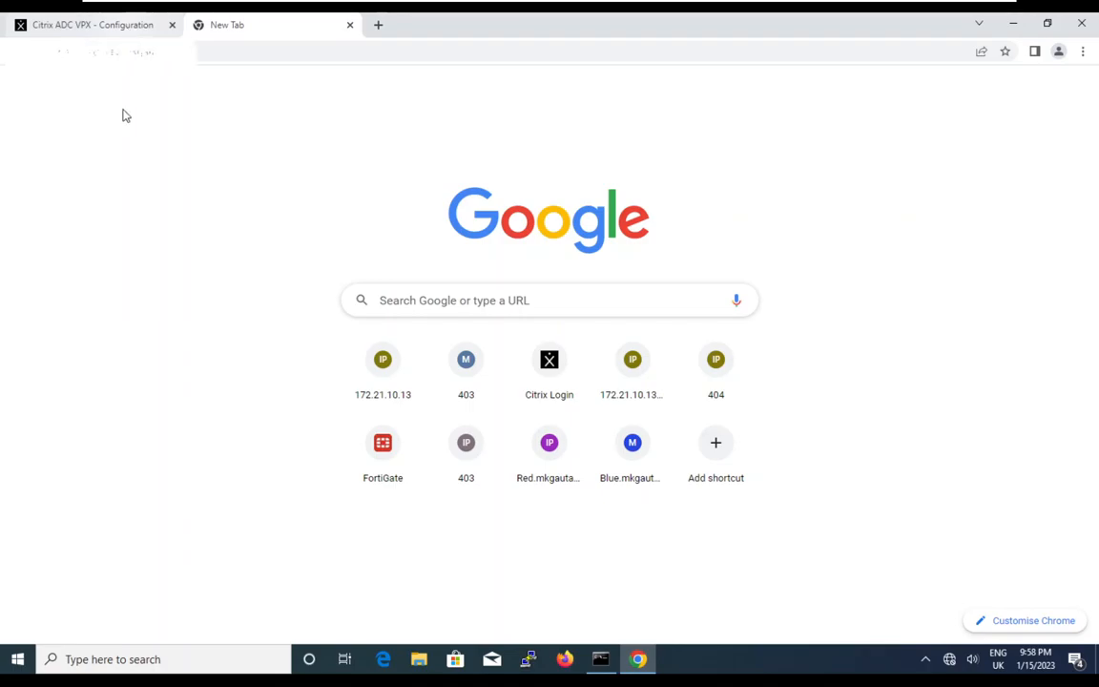
Return to the ADC configuration and examine the state and IP addresses of the load balancing virtual servers
left_click(121, 28)
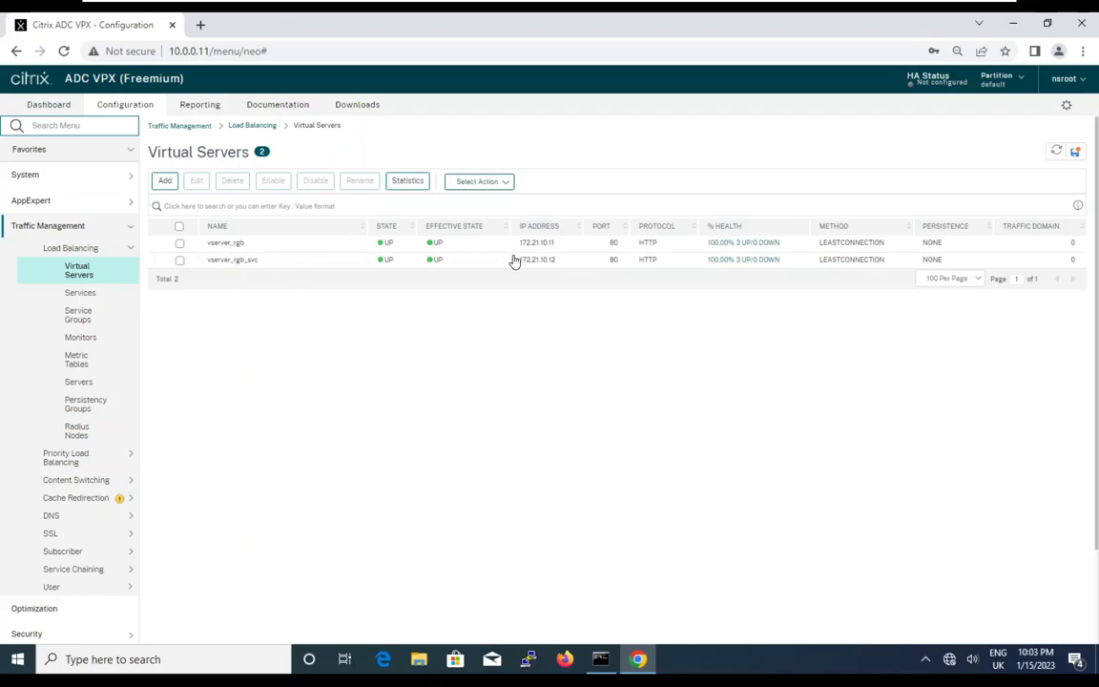
left_click(91, 302)
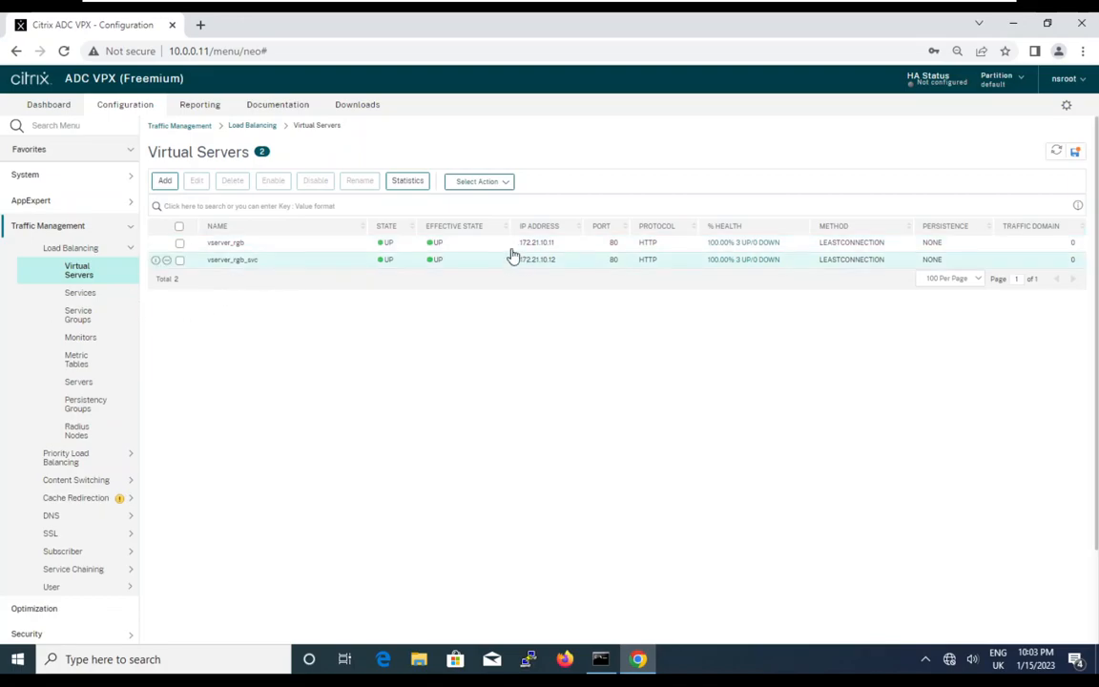
Open 172.21.10.11/home in a new browser tab to test the vserver_rgb virtual server
left_click(202, 26)
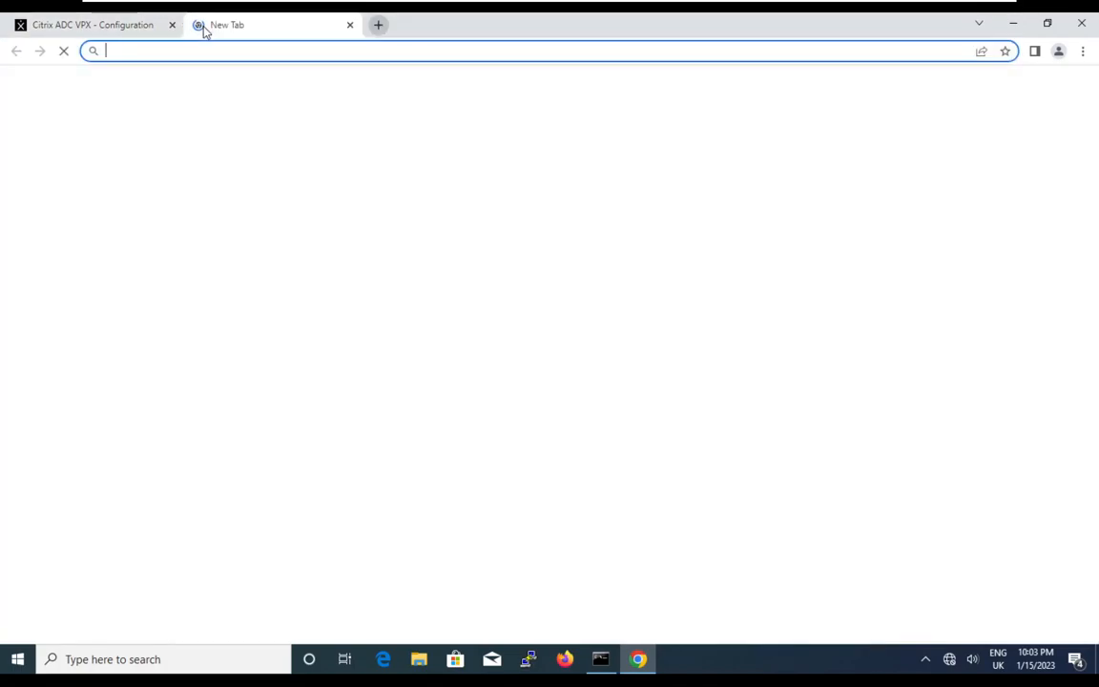
type("172.21")
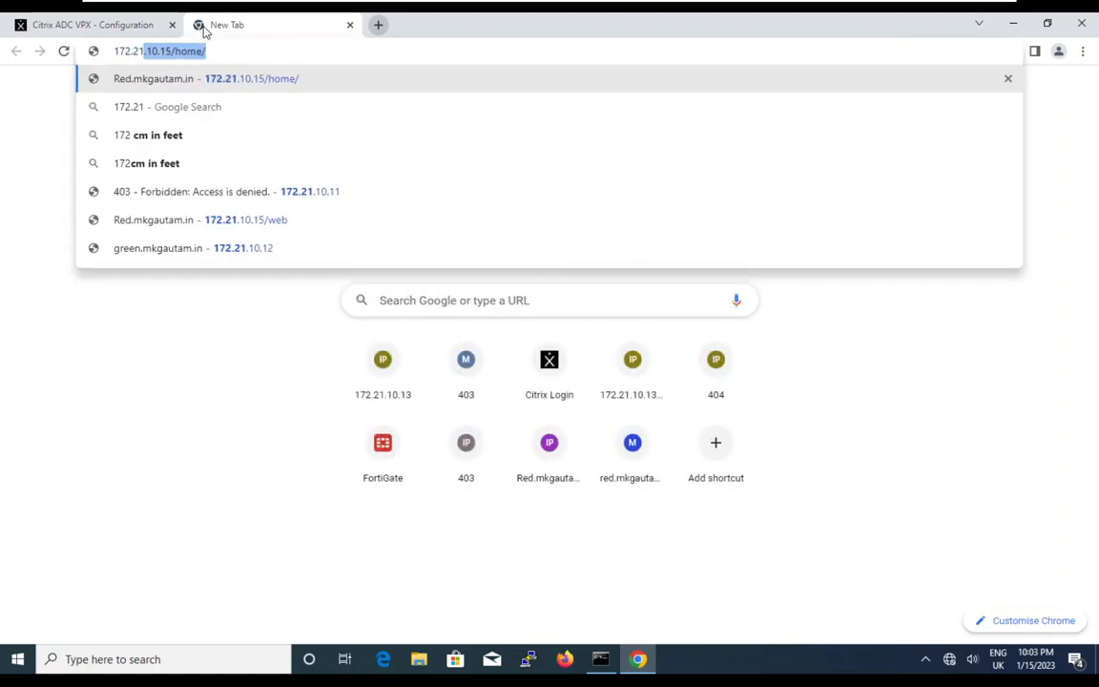
type(".10.11/home")
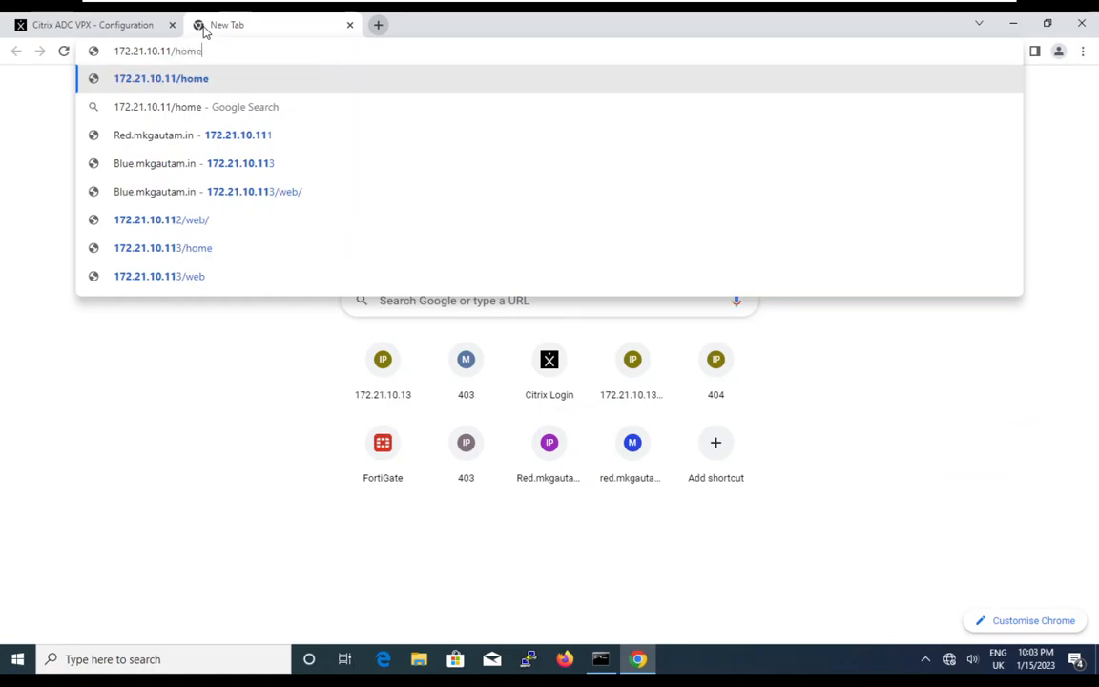
key("Return")
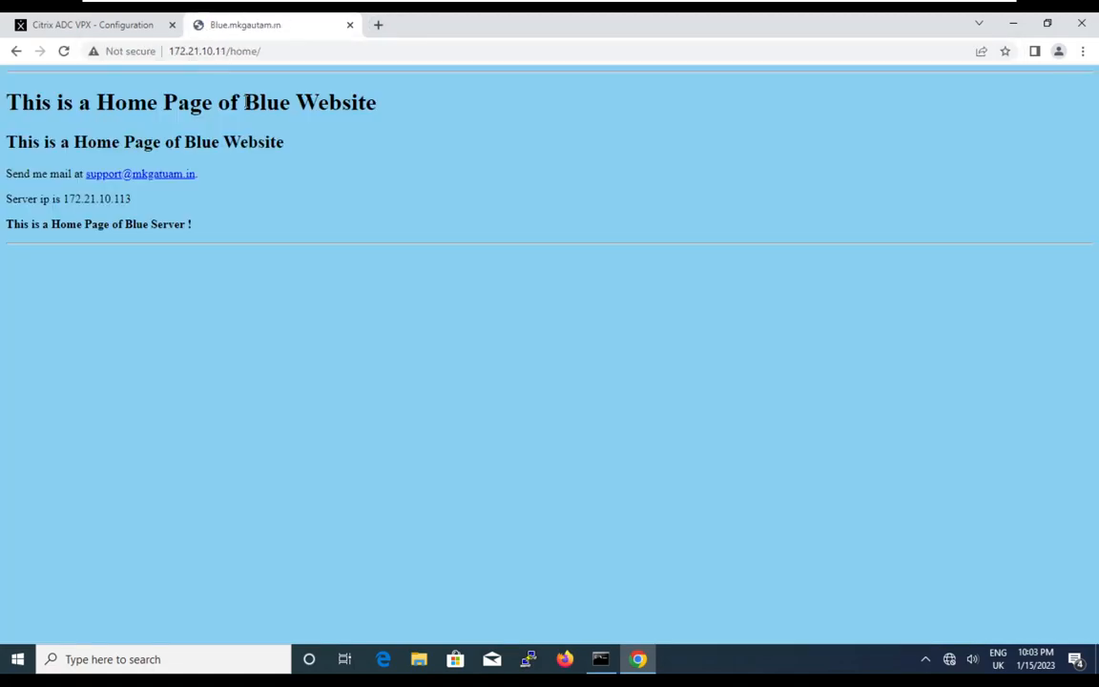
Reload the virtual server's home page repeatedly to observe which backend web server answers each request
left_click(64, 51)
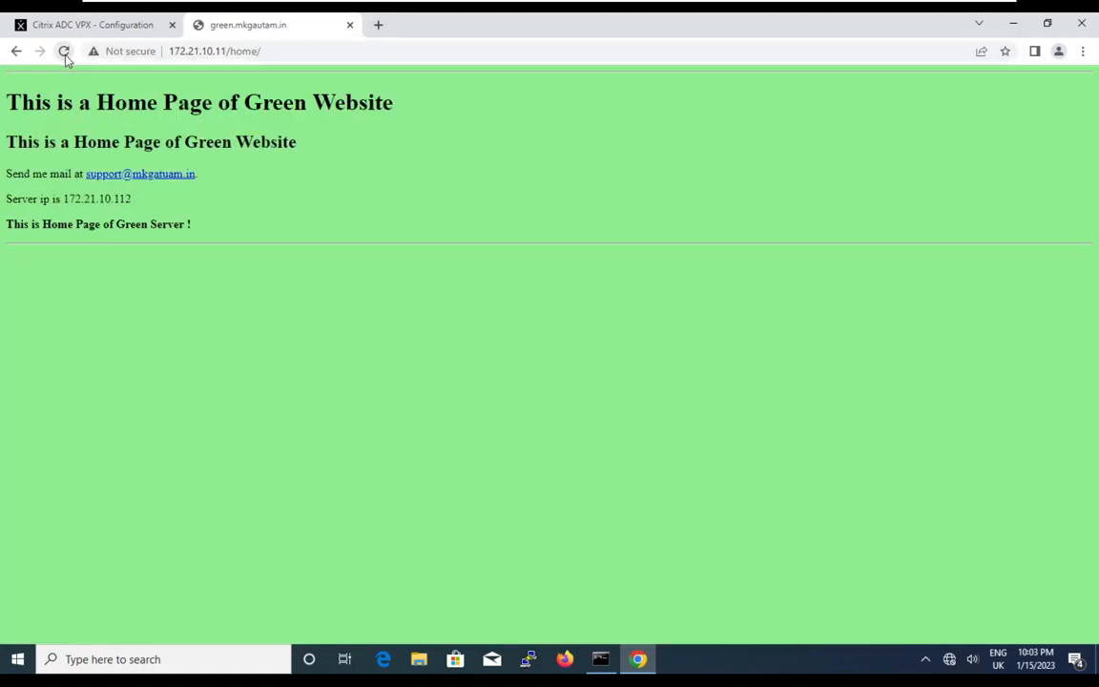
left_click(64, 52)
left_click(64, 51)
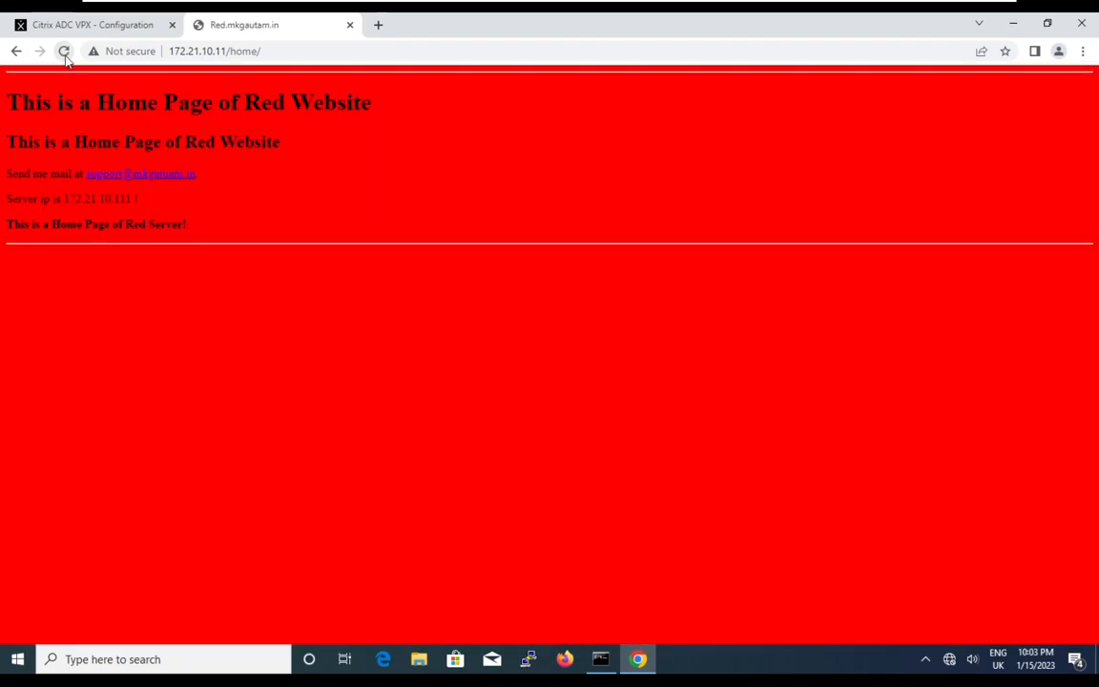
left_click(64, 51)
left_click(64, 51)
left_click(63, 52)
left_click(64, 51)
left_click(64, 51)
left_click(64, 52)
left_click(64, 52)
left_click(64, 51)
left_click(64, 51)
left_click(64, 51)
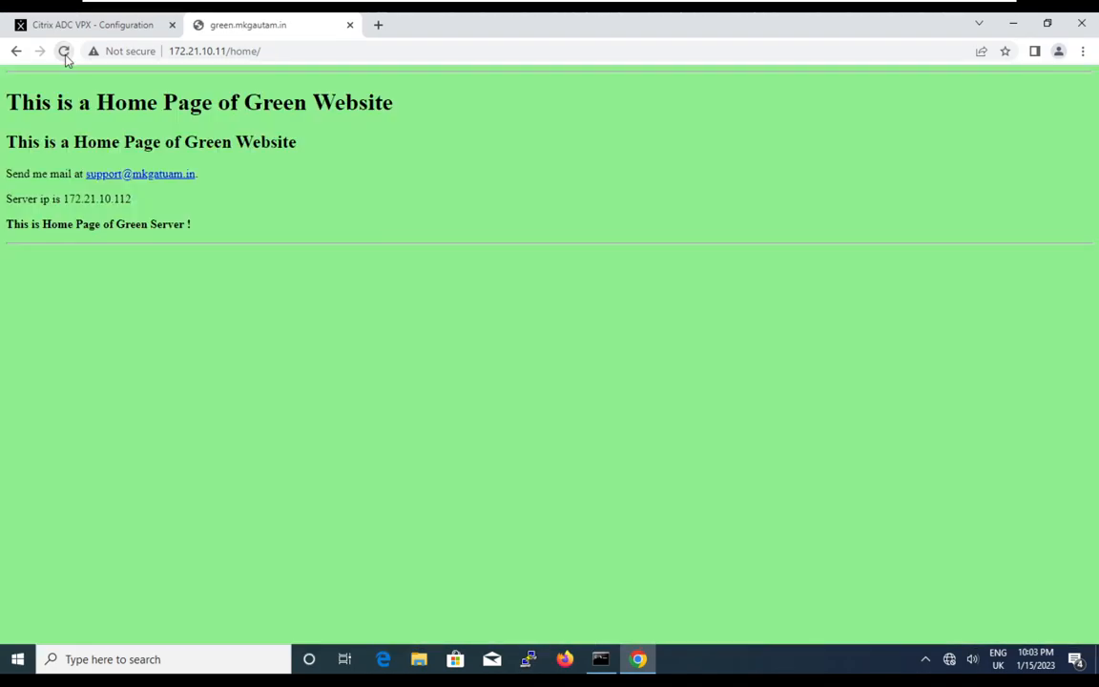
Switch to the OneNote network diagram, examine the pages hosted by each web server, and return to the virtual machine
key("alt+Tab")
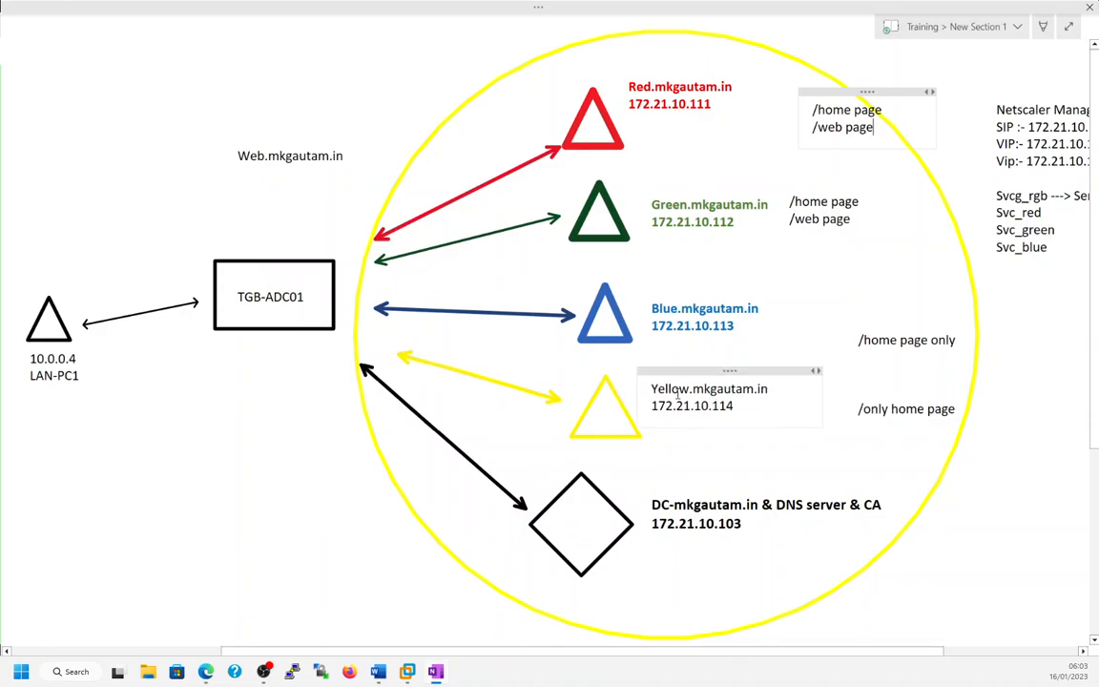
left_click(987, 9)
left_click(432, 674)
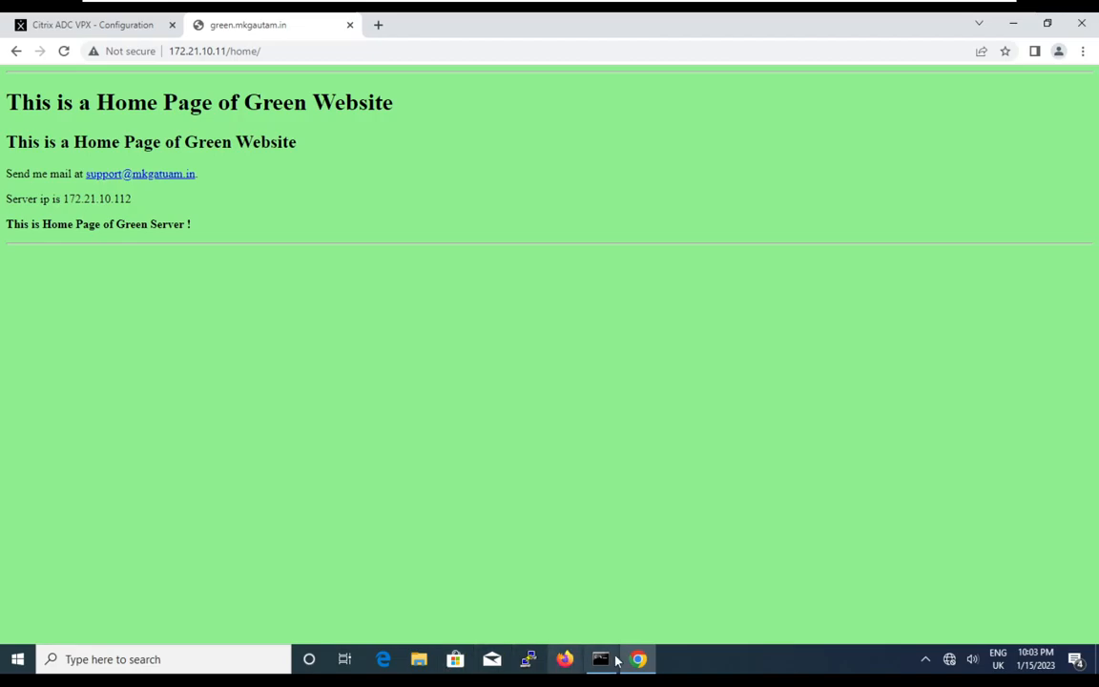
Repeat the load balancing test by reloading the 172.21.10.11/home page several more times
left_click(64, 51)
left_click(64, 51)
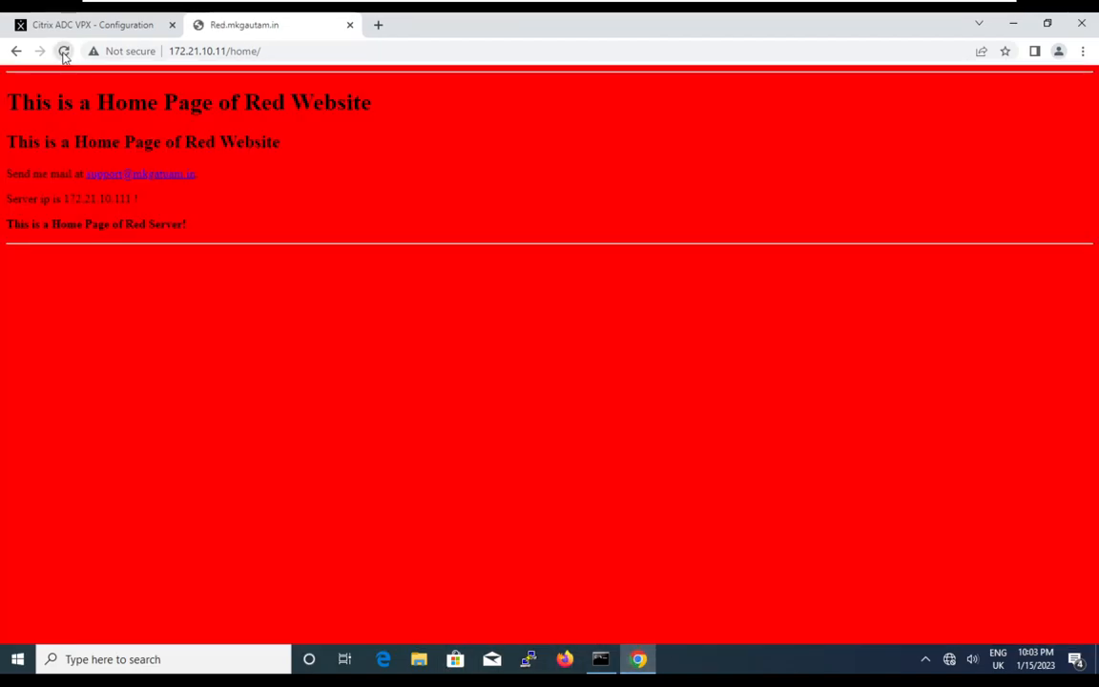
left_click(64, 52)
left_click(64, 52)
left_click(64, 52)
left_click(64, 51)
left_click(64, 52)
left_click(64, 51)
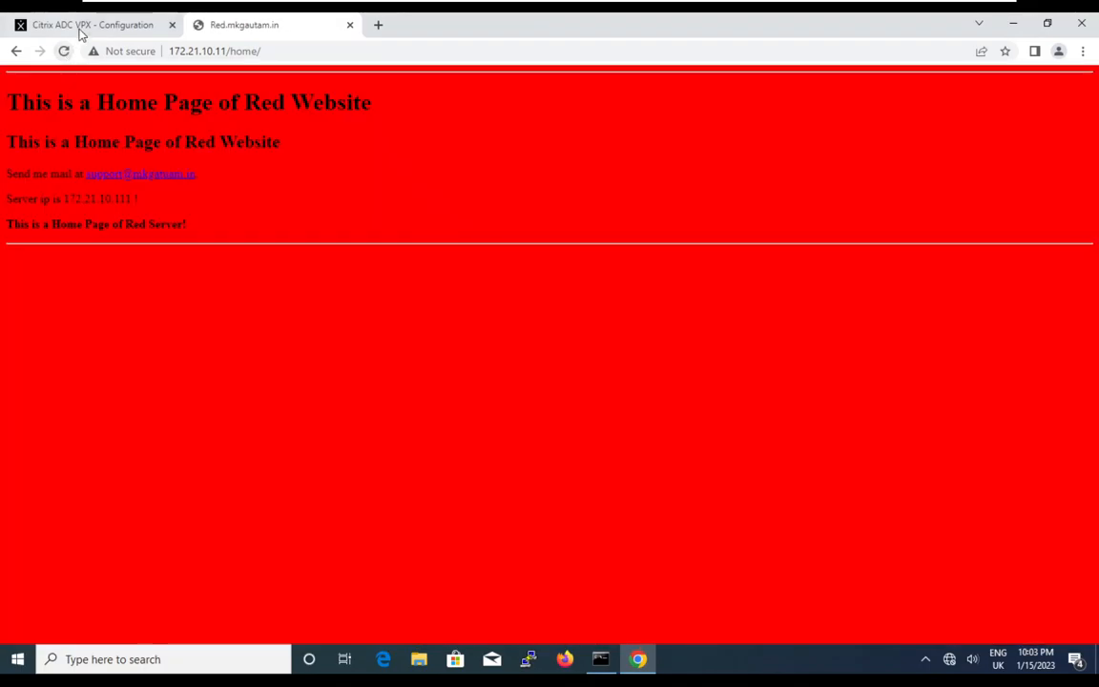
Create a load balancing server named srv_yellow with the IP address 172.21.10.114 in the ADC configuration
left_click(81, 28)
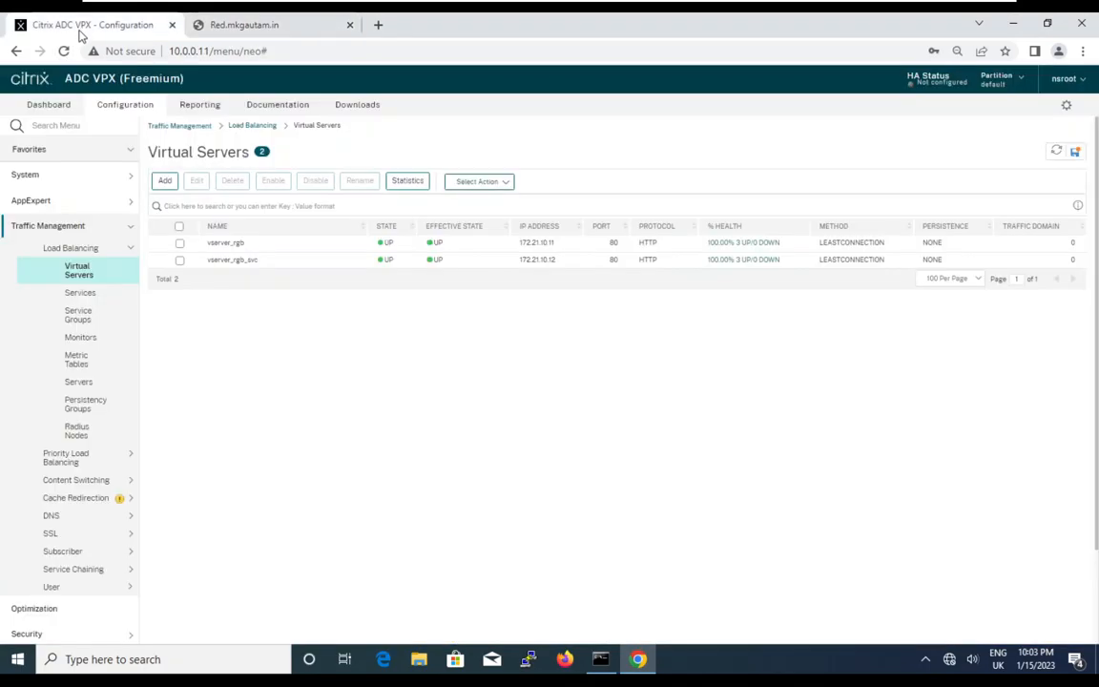
left_click(88, 386)
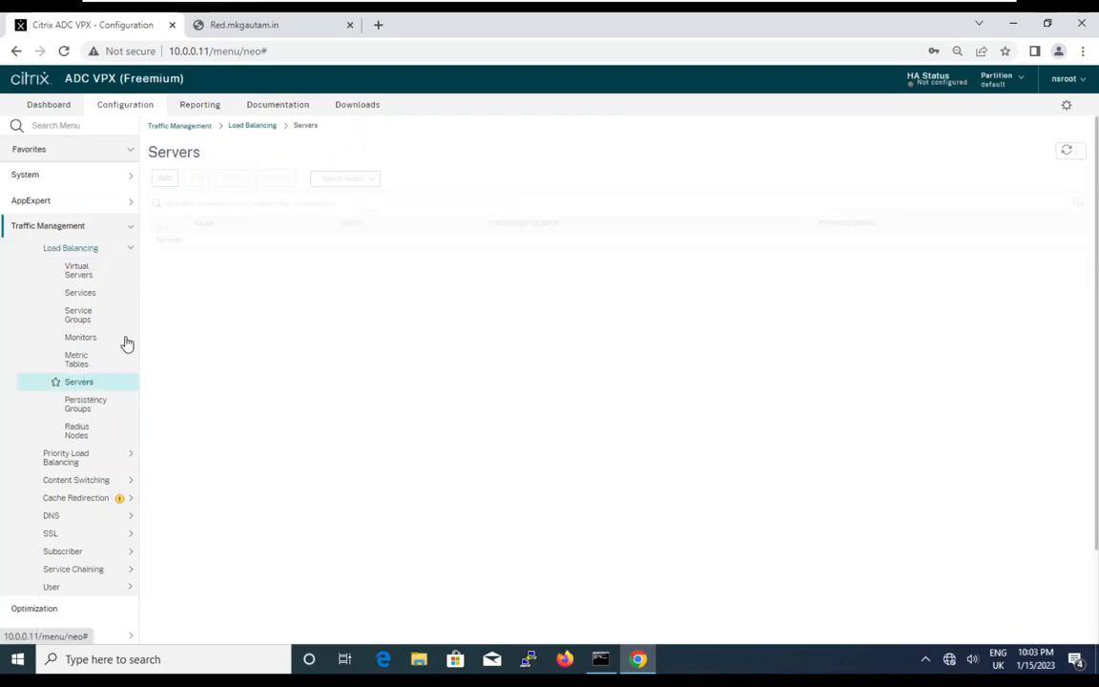
left_click(165, 181)
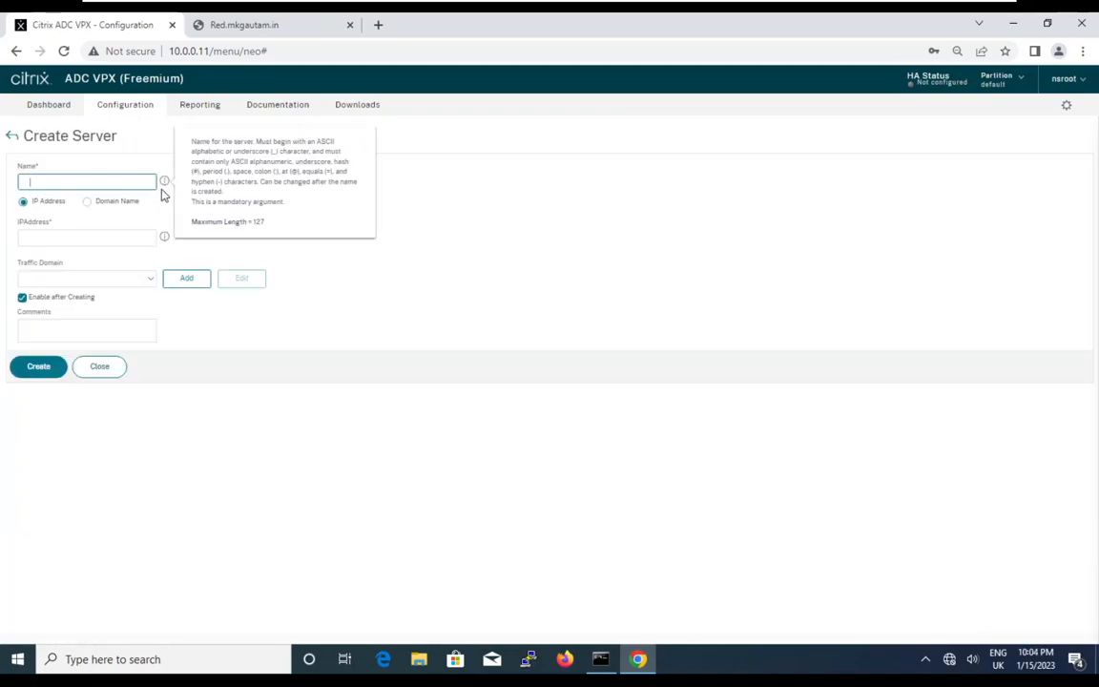
type("srv_yellow")
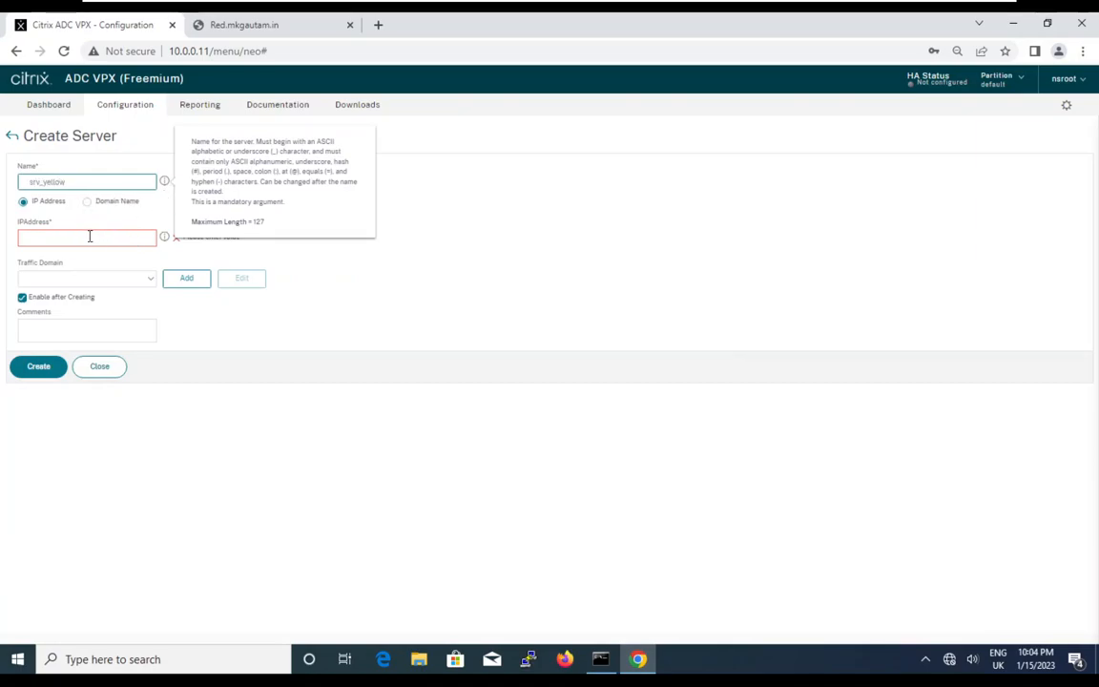
left_click(90, 236)
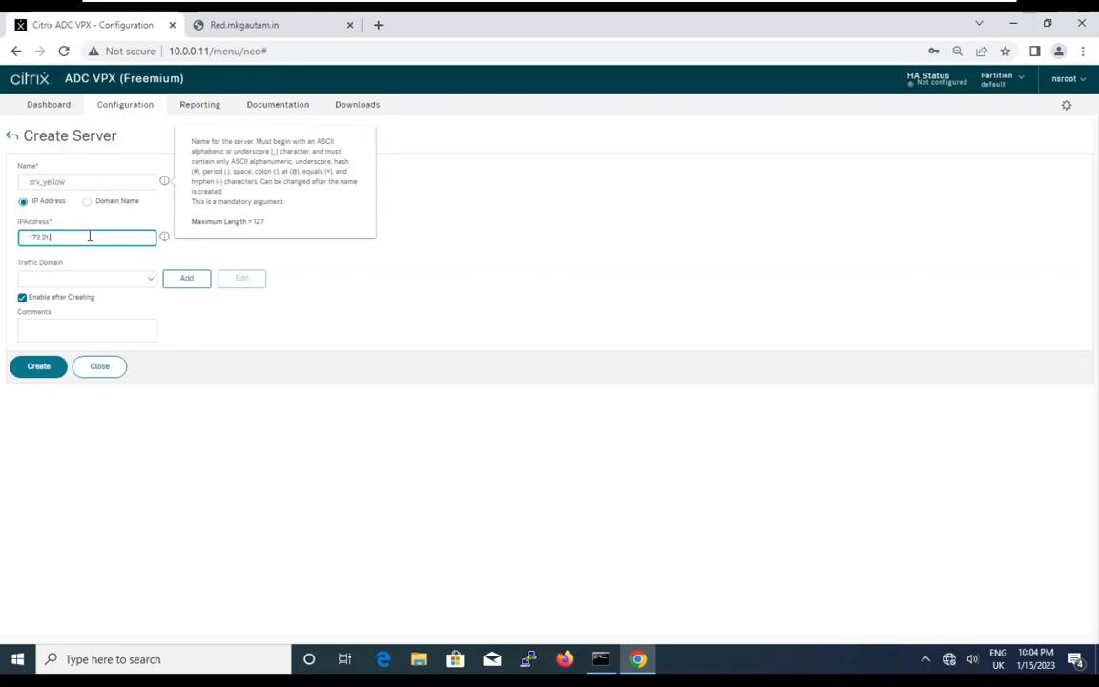
type("172.21.10.114")
left_click(51, 369)
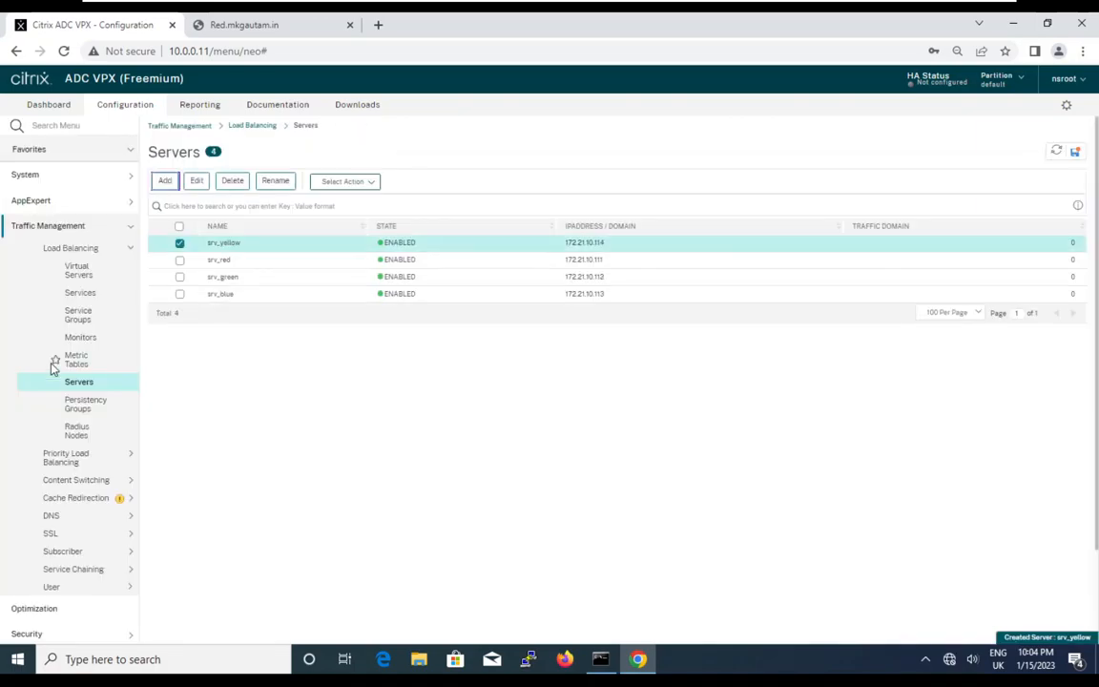
Create the load balancing service svc_yellow from the svc_red settings, assigning it the existing server srv_yellow
left_click(84, 295)
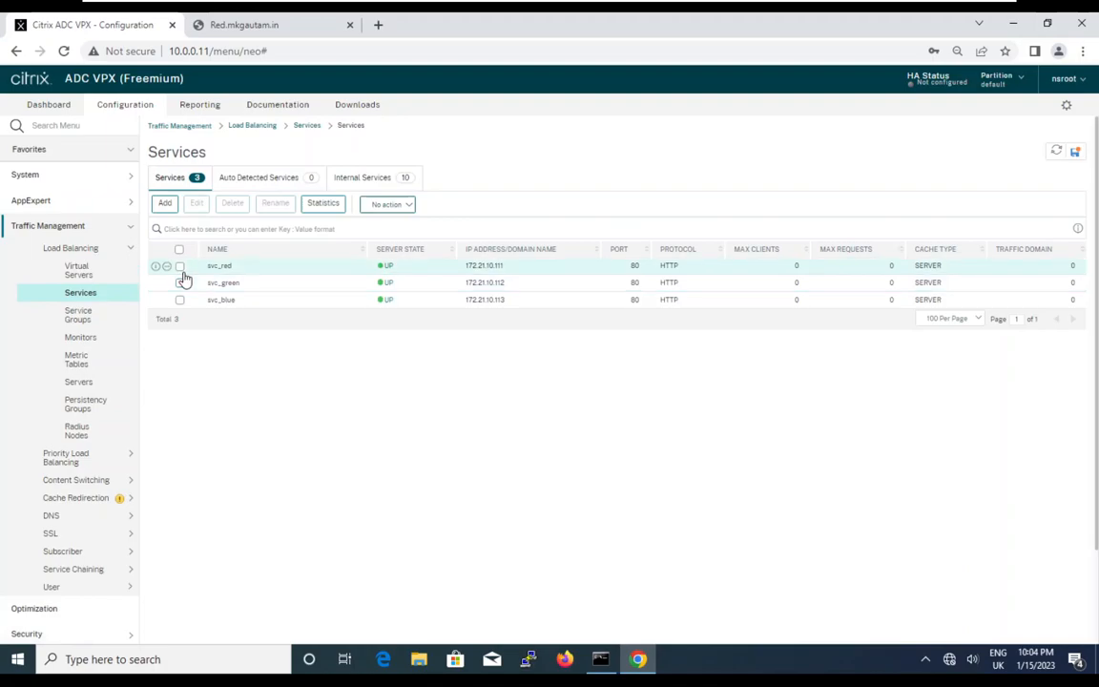
left_click(179, 265)
left_click(164, 205)
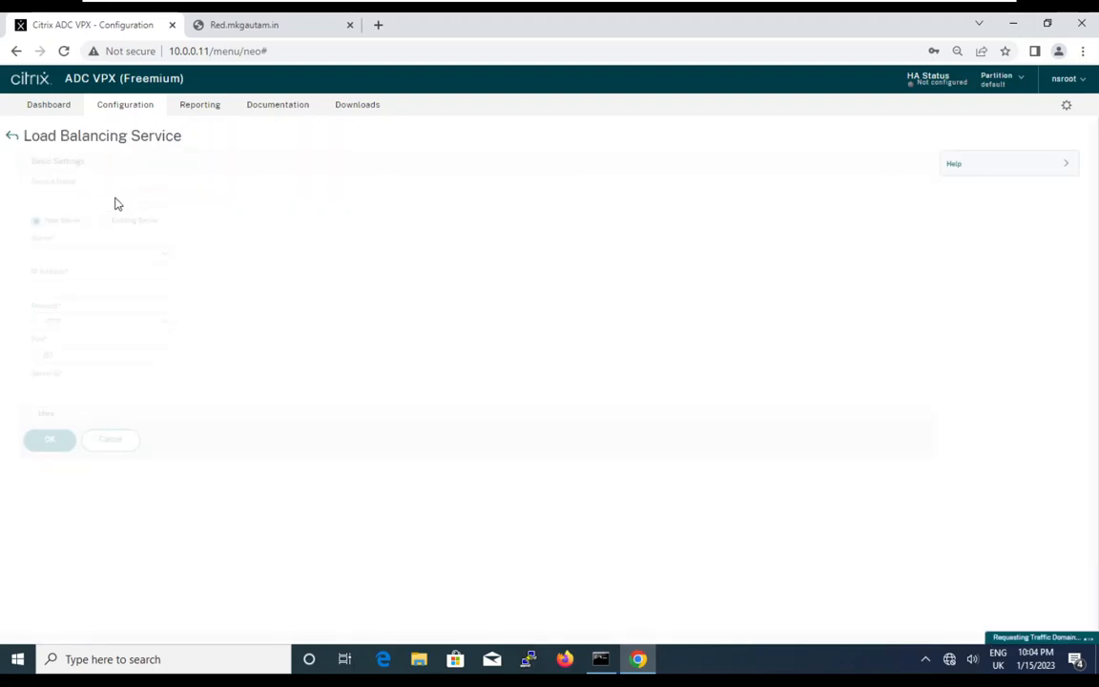
key("BackSpace")
key("BackSpace")
key("BackSpace")
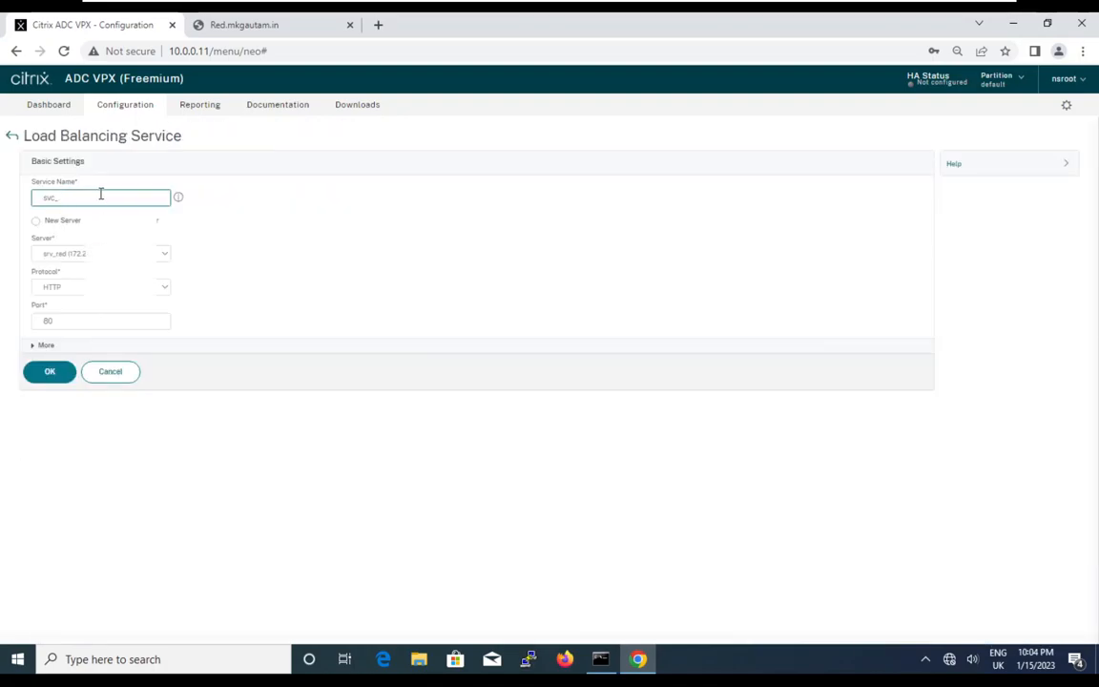
type("yellow")
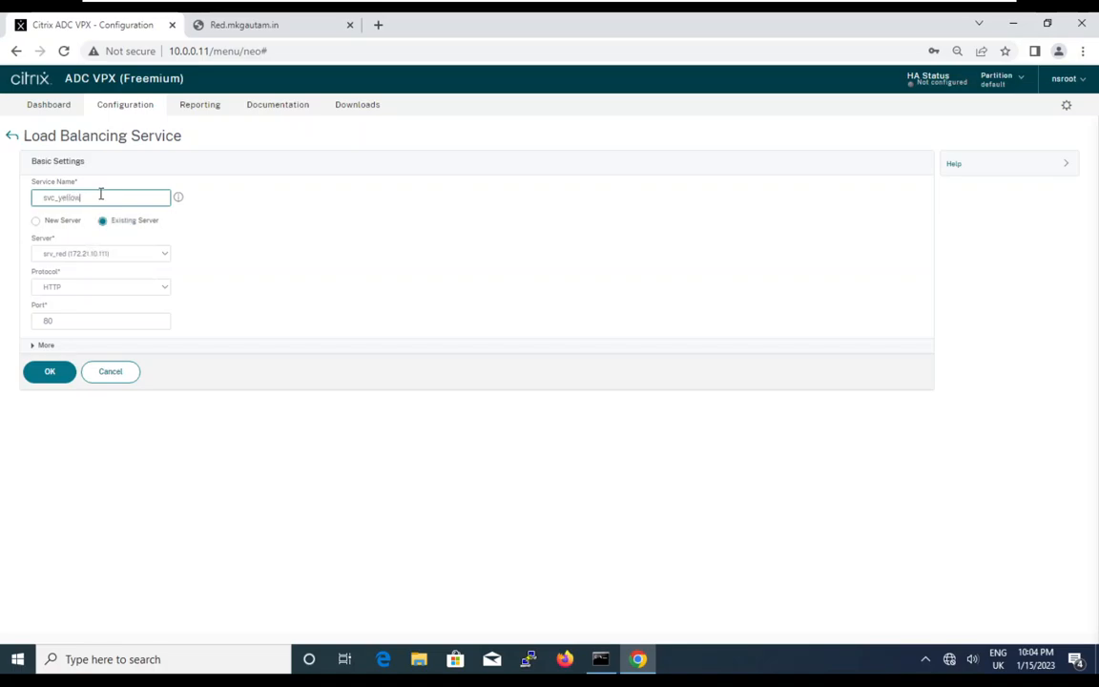
left_click(136, 255)
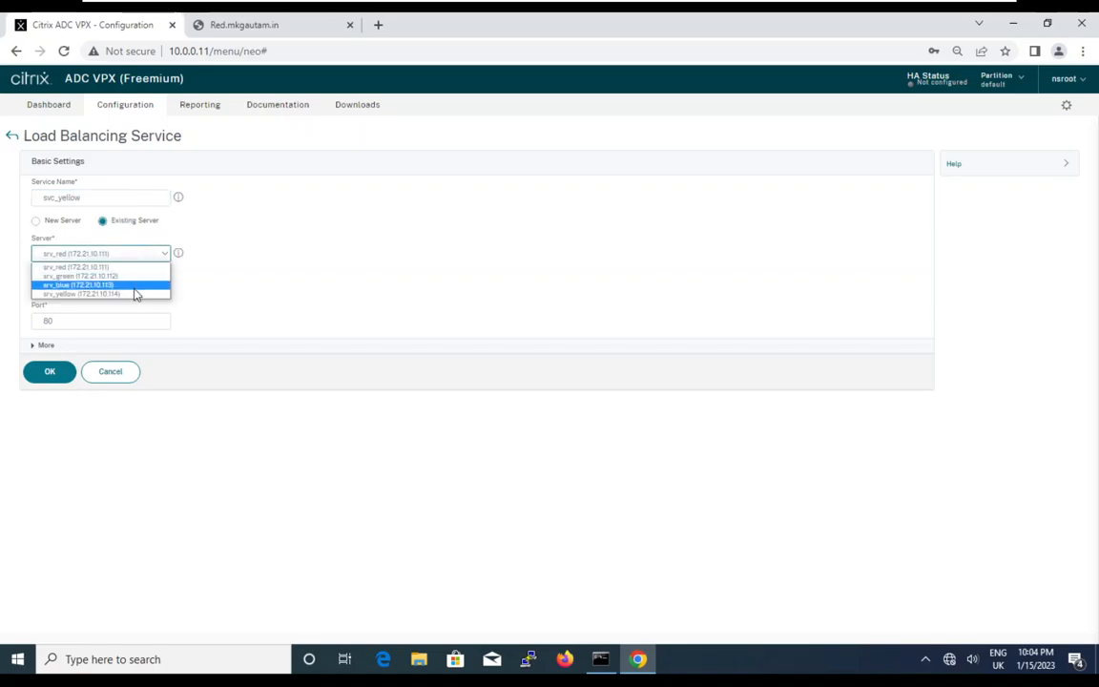
left_click(136, 295)
left_click(60, 374)
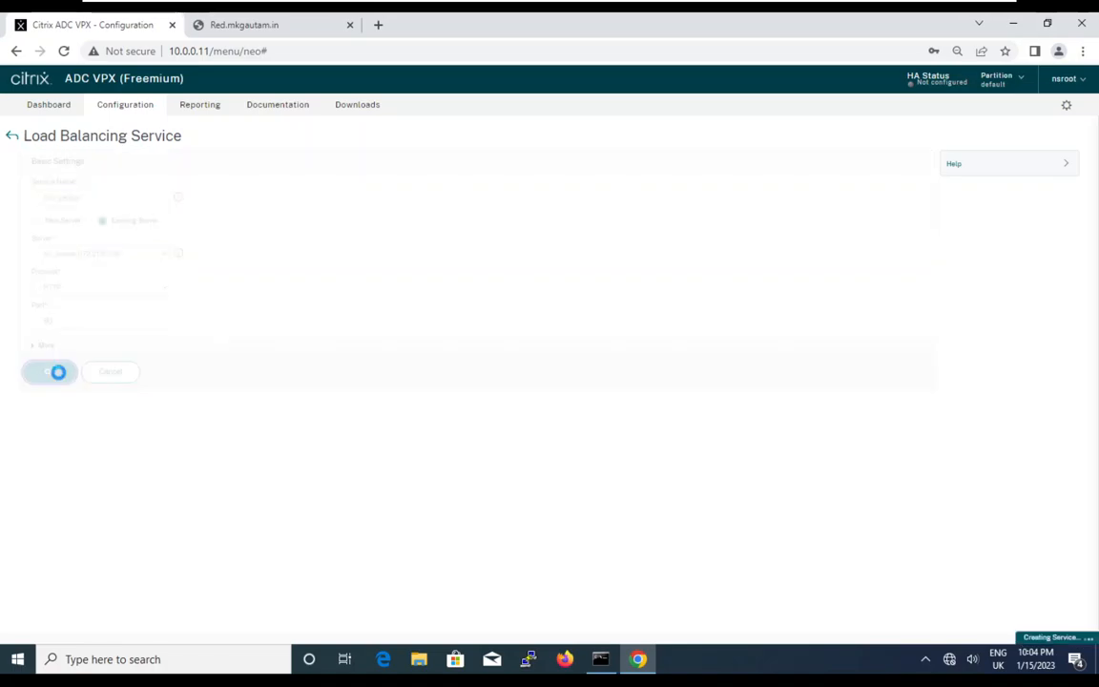
left_click(45, 490)
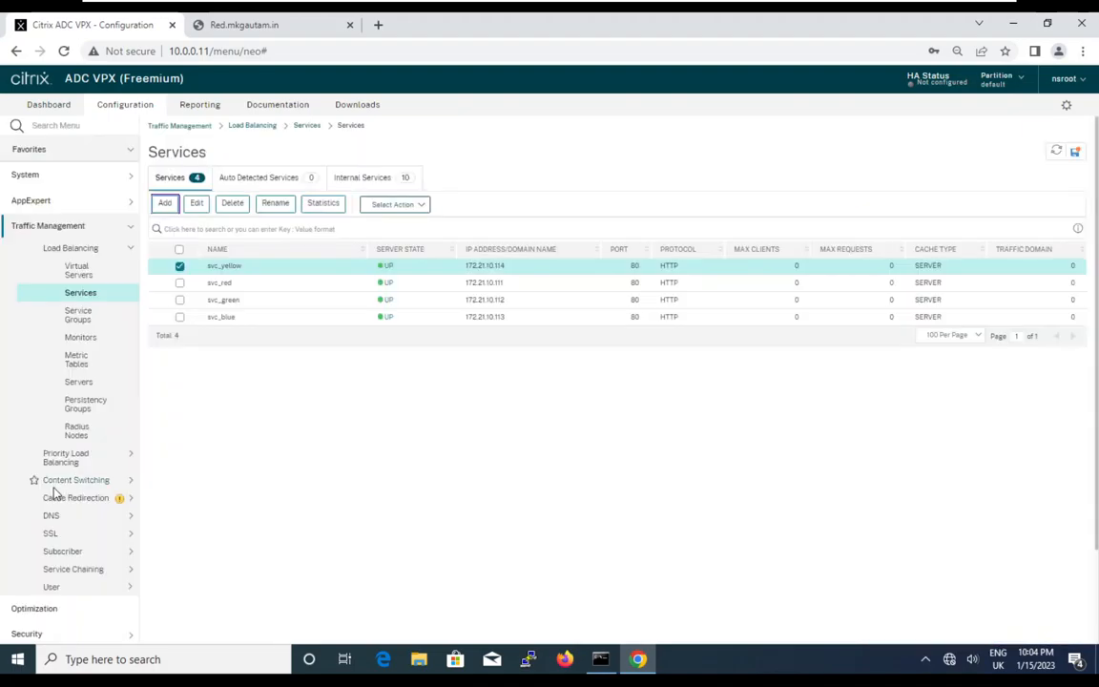
Examine which service group is bound to the load balancing virtual server vserver_rgb and return to the virtual server list
left_click(86, 274)
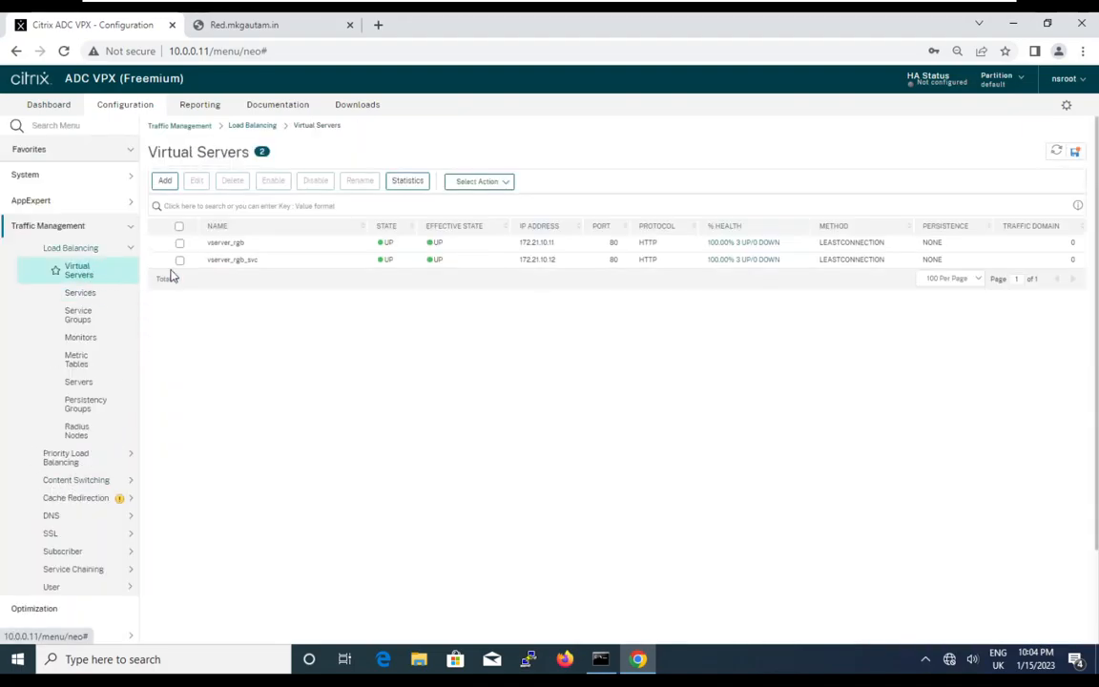
double_click(241, 246)
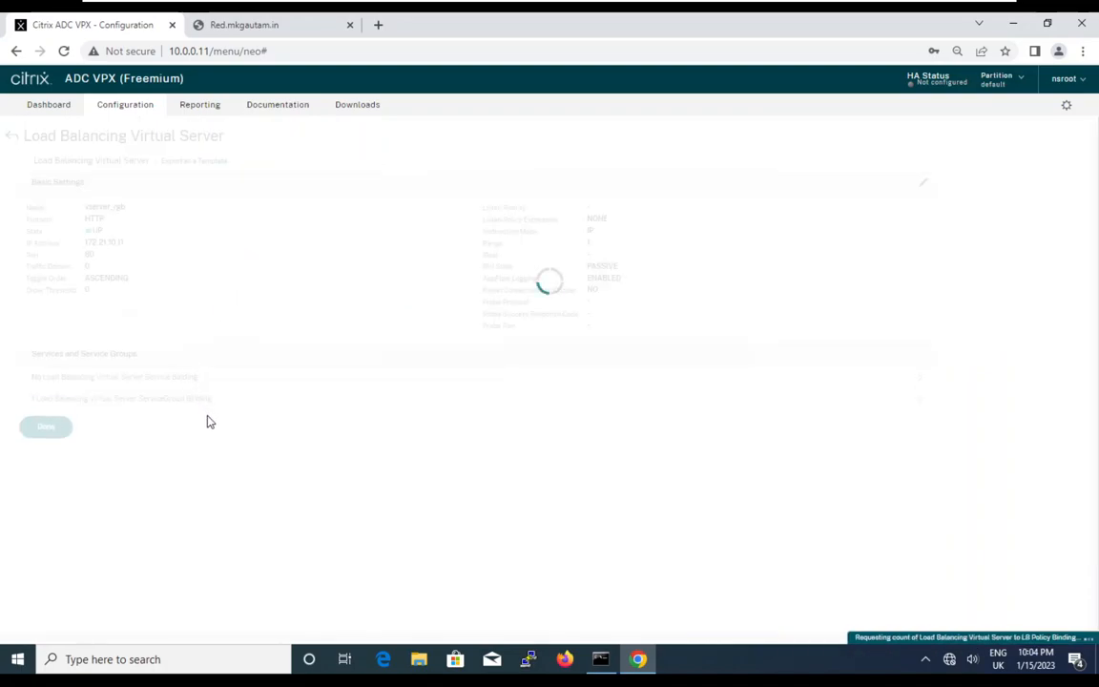
left_click(214, 410)
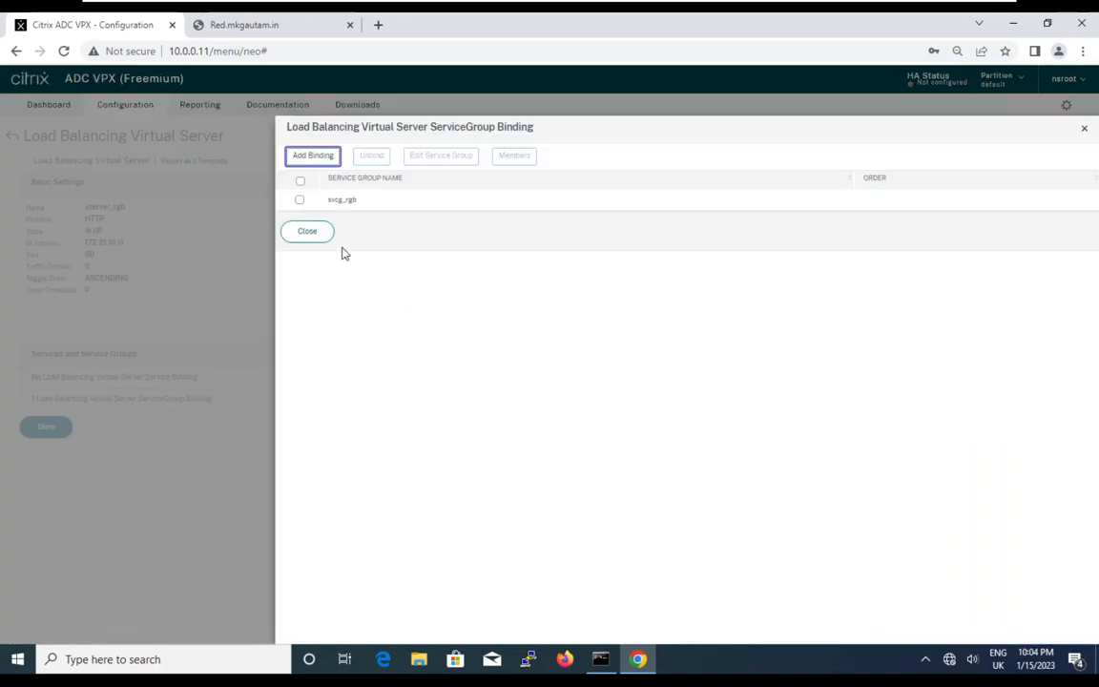
left_click(325, 235)
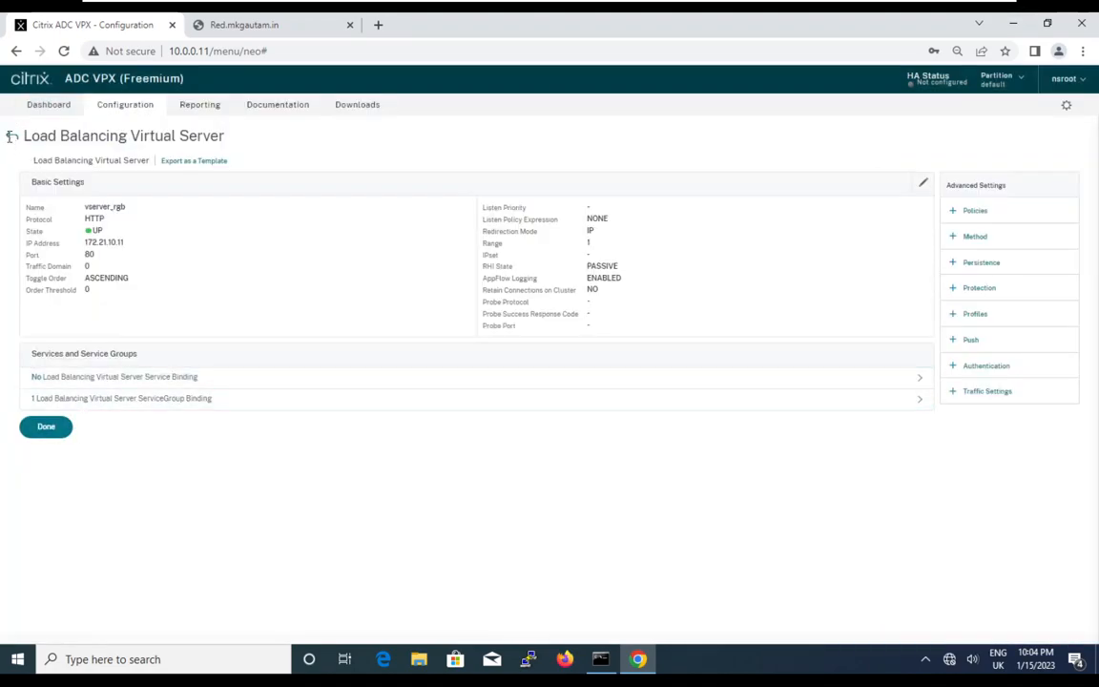
left_click(10, 137)
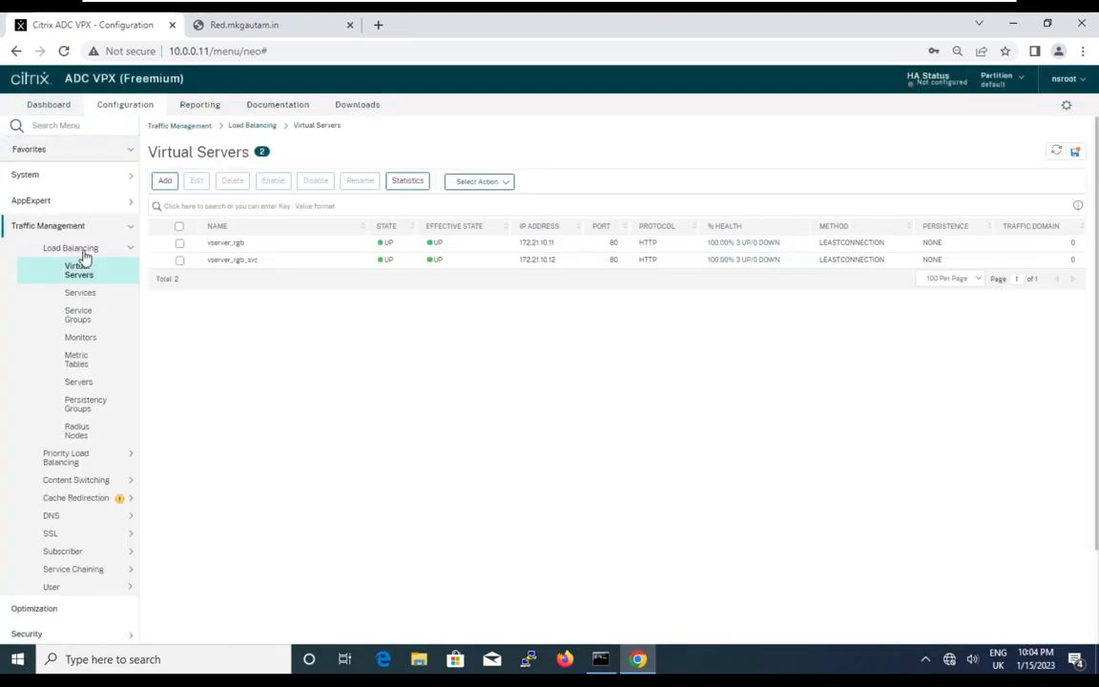
Add the existing server srv_yellow on port 80 as a server-based member of the service group svcg_rgb
left_click(78, 320)
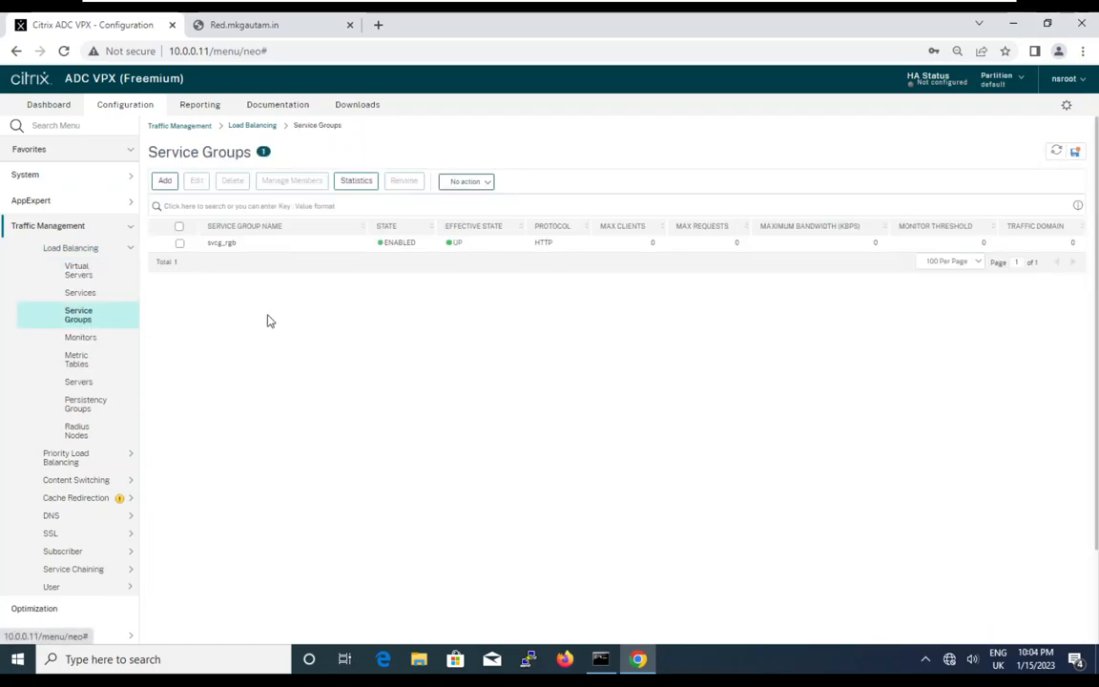
double_click(254, 249)
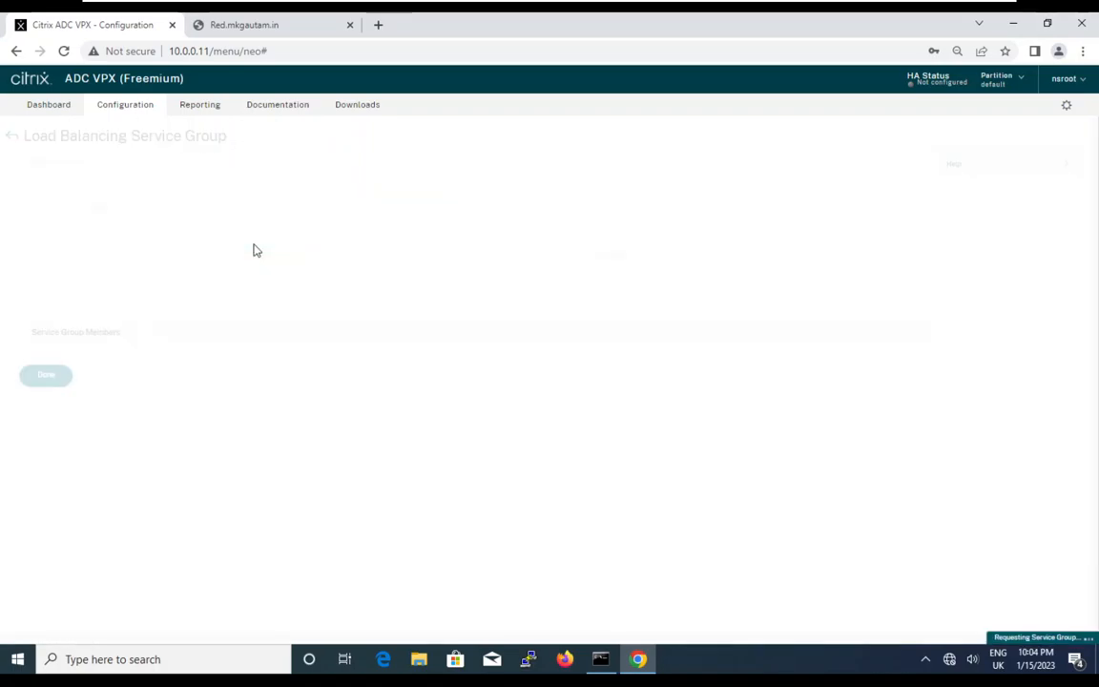
left_click(190, 349)
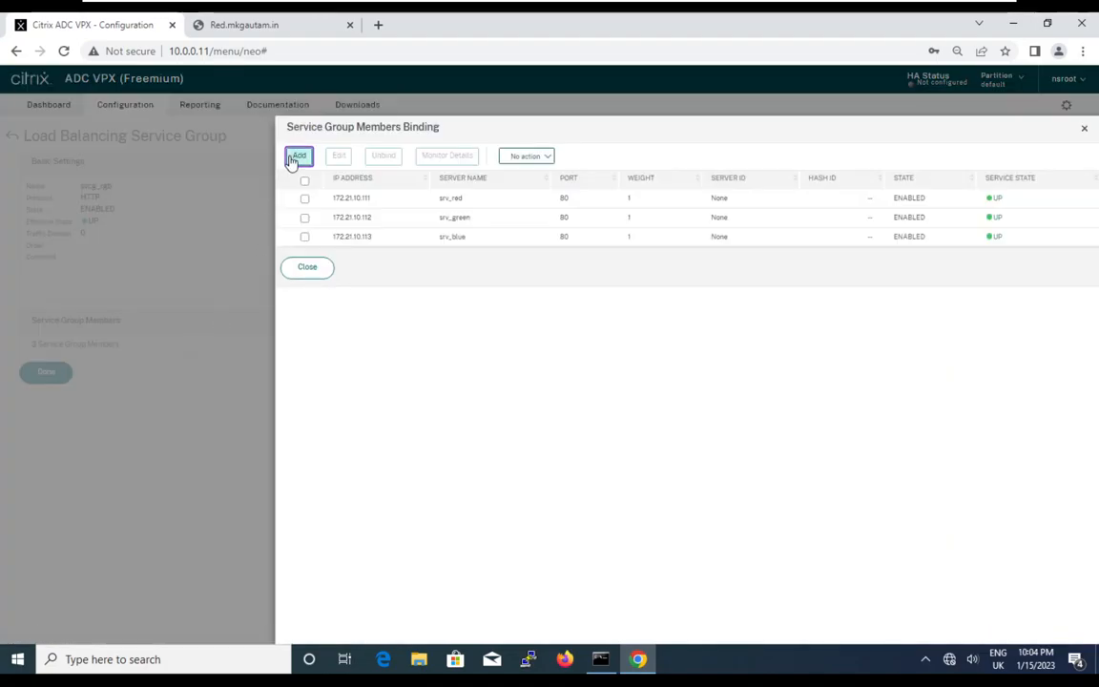
left_click(296, 158)
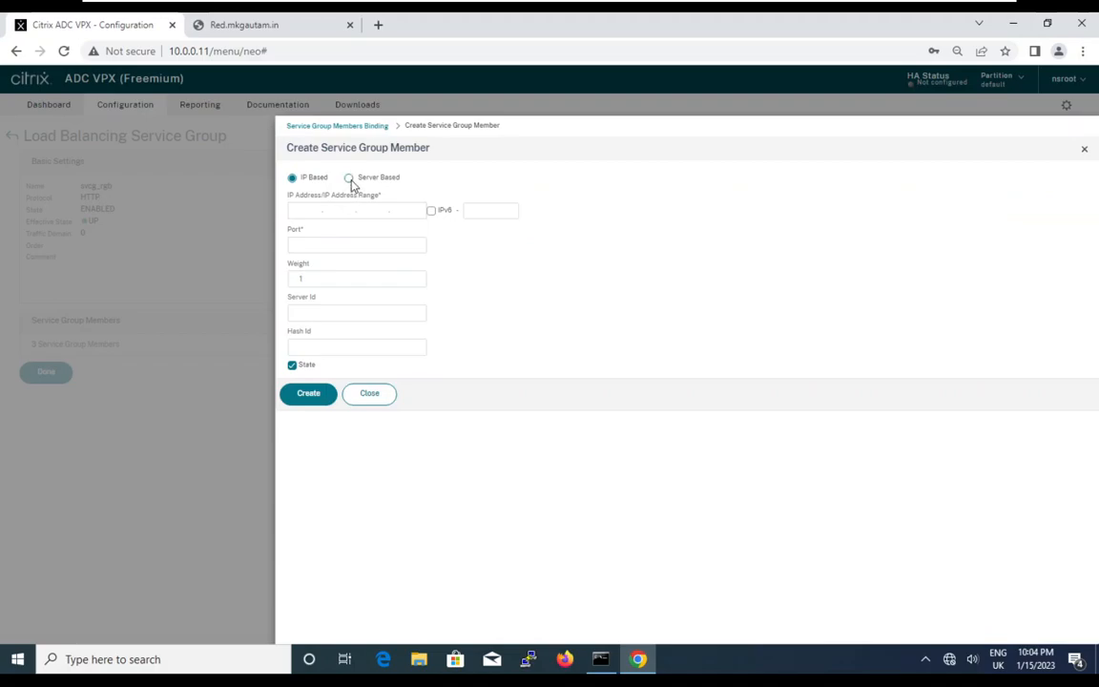
left_click(349, 178)
left_click(417, 210)
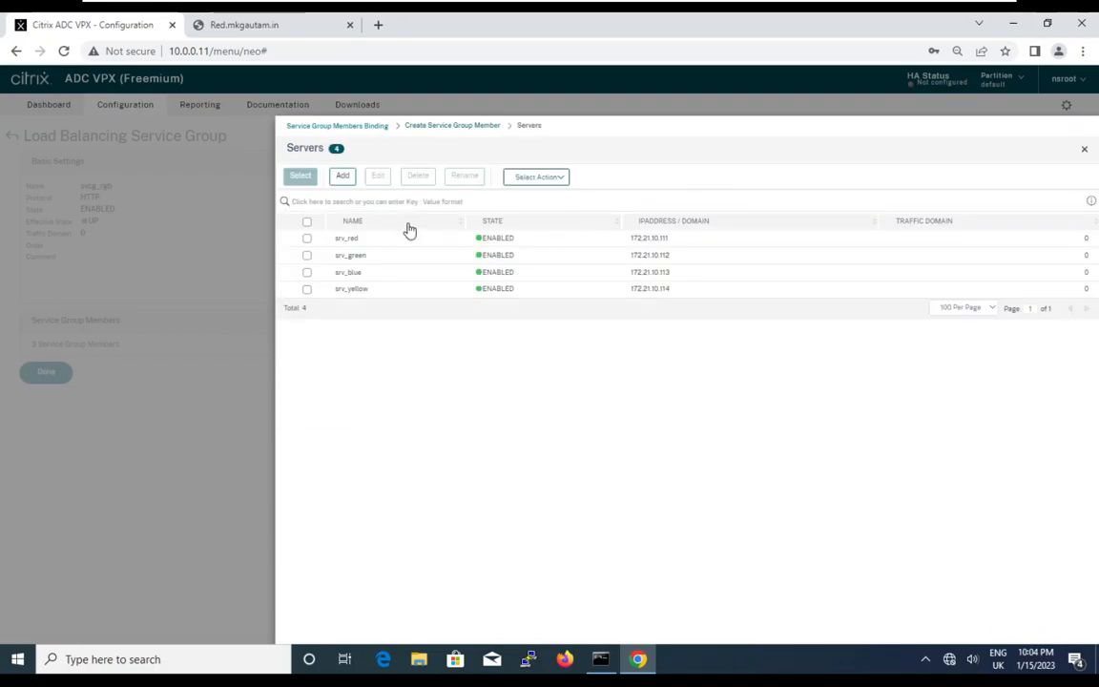
left_click(307, 289)
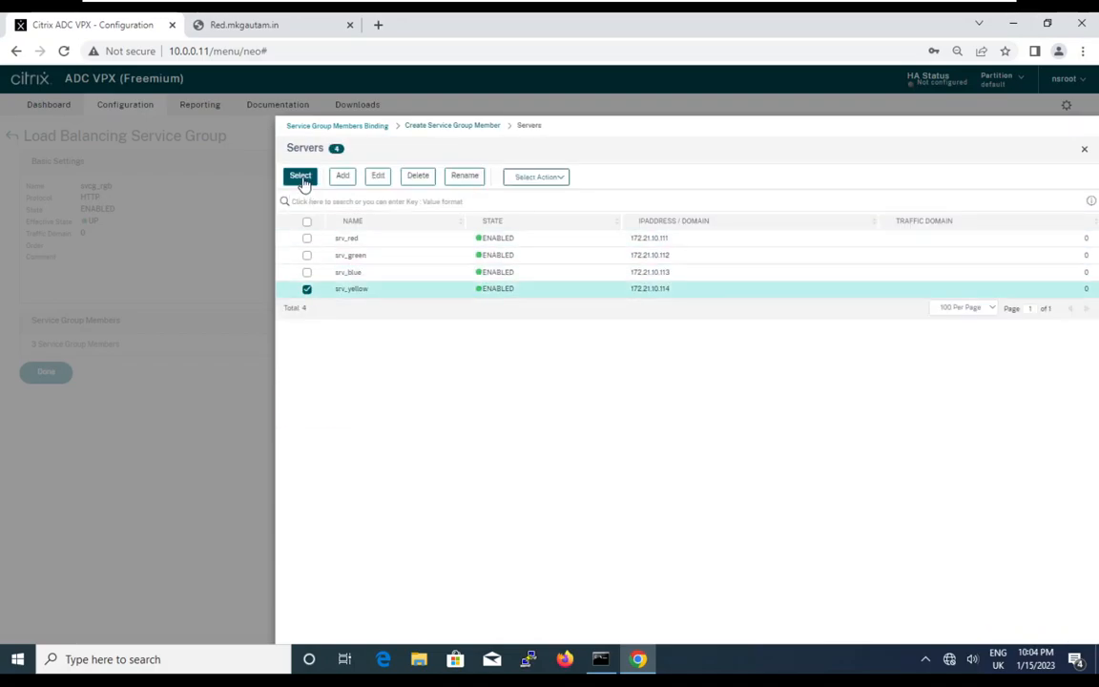
left_click(300, 175)
left_click(314, 262)
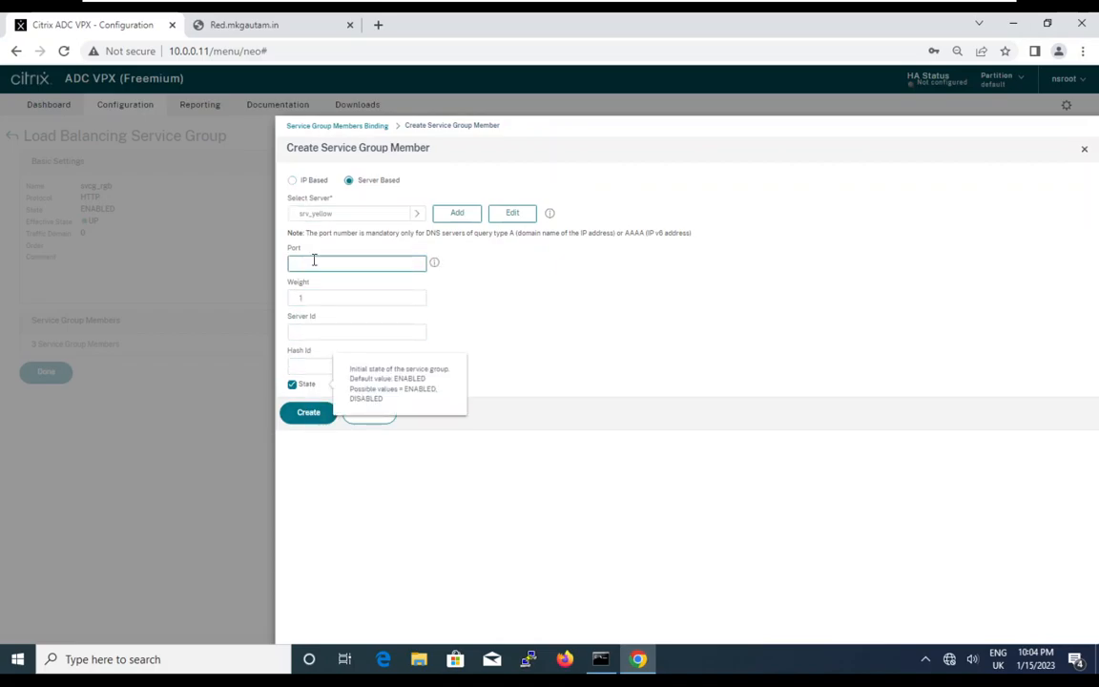
left_click(310, 415)
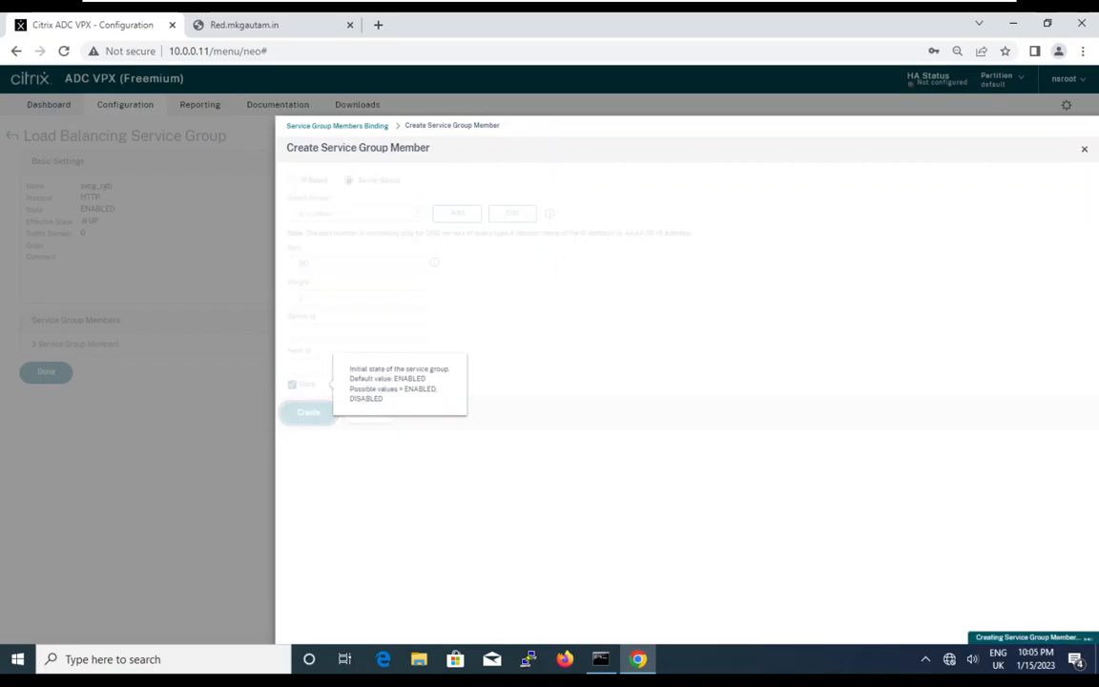
left_click(306, 309)
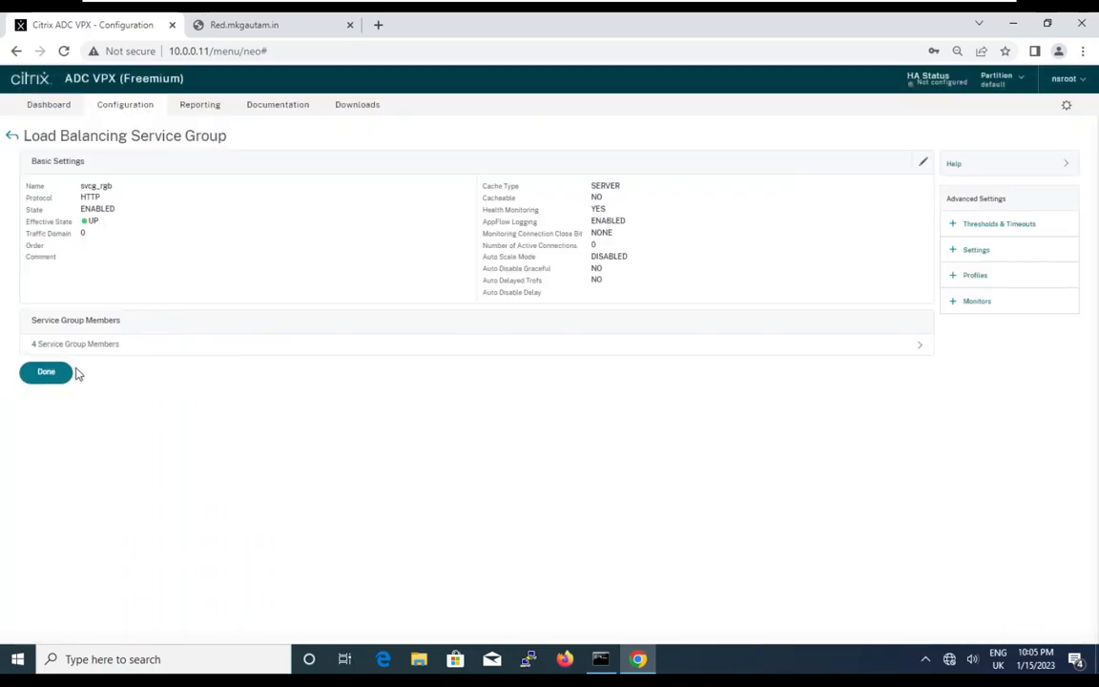
left_click(47, 372)
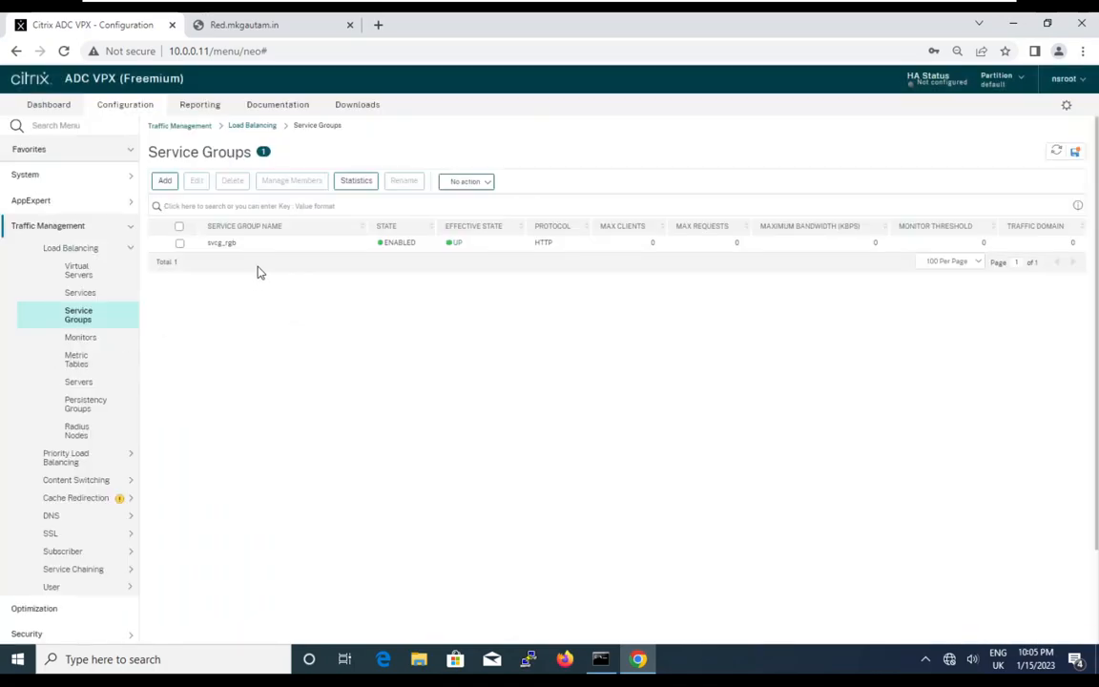
Review the virtual server list and the details of vserver_rgb, returning to the list
left_click(85, 274)
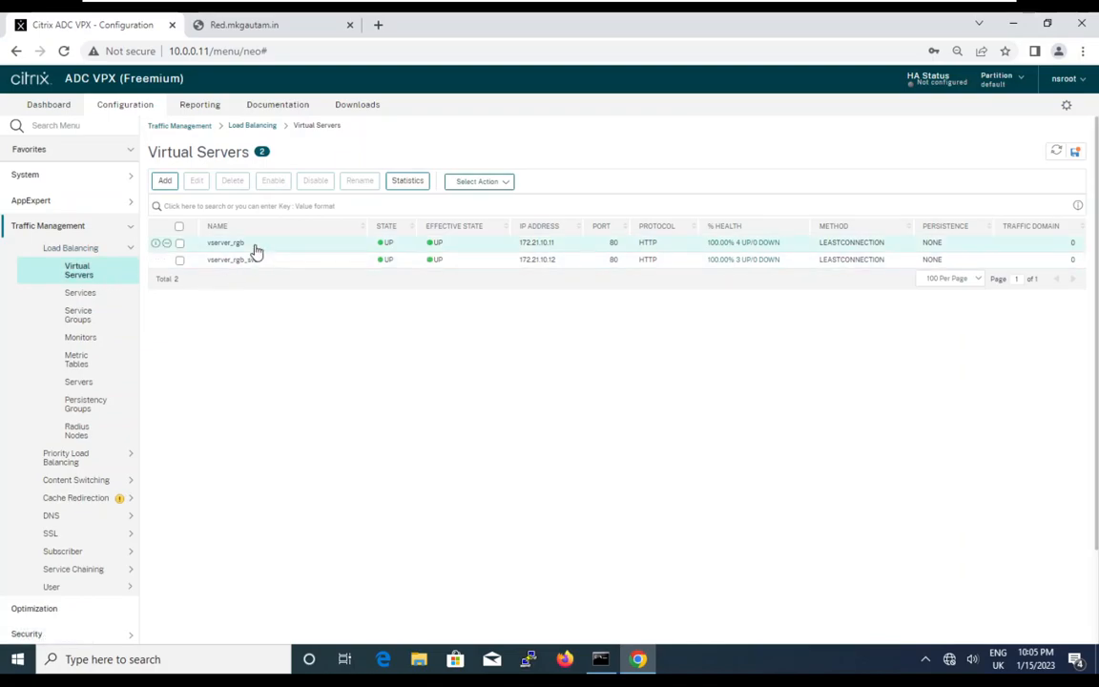
double_click(255, 250)
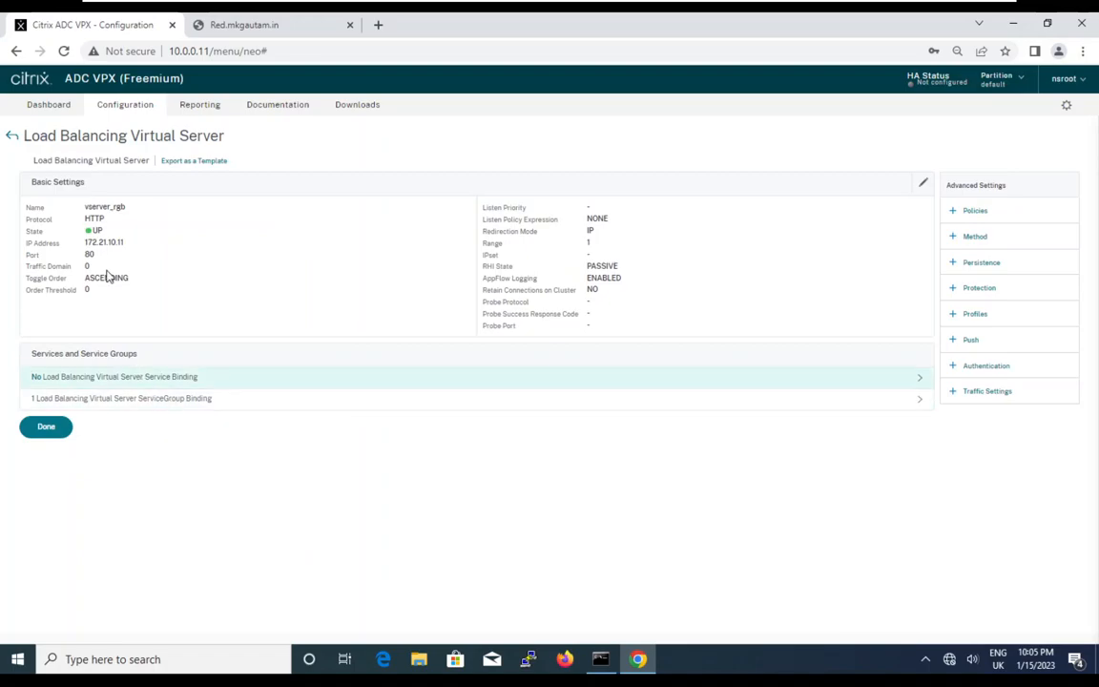
left_click(11, 139)
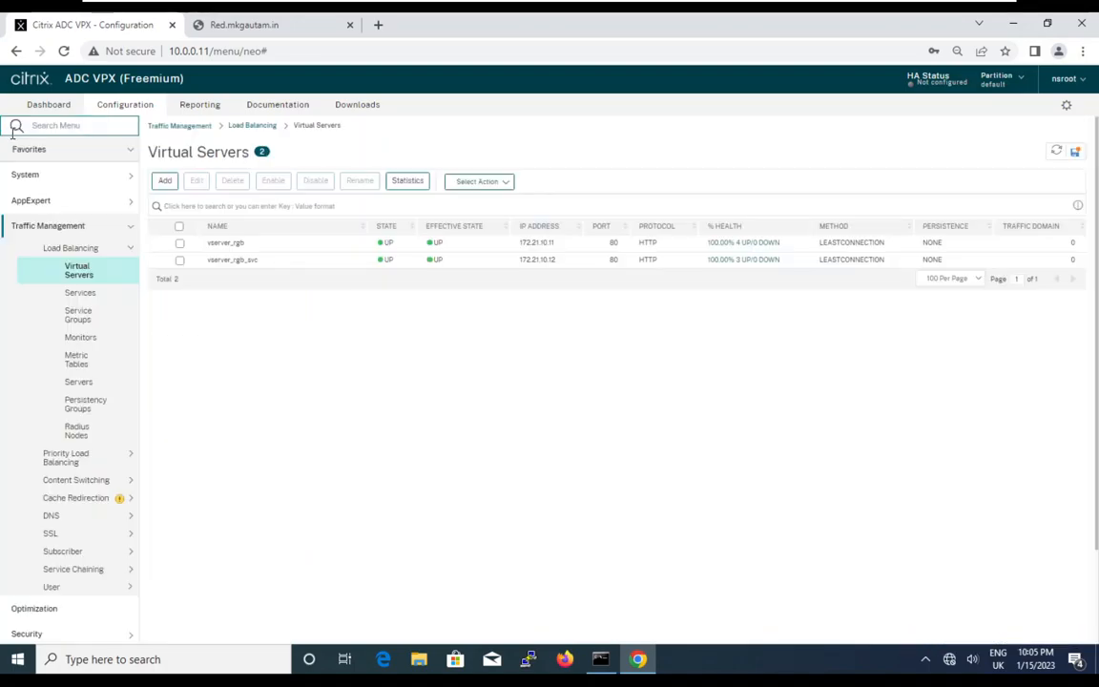
Bind the service svc_yellow to the load balancing virtual server vserver_rgb_svc and finish editing it
double_click(257, 267)
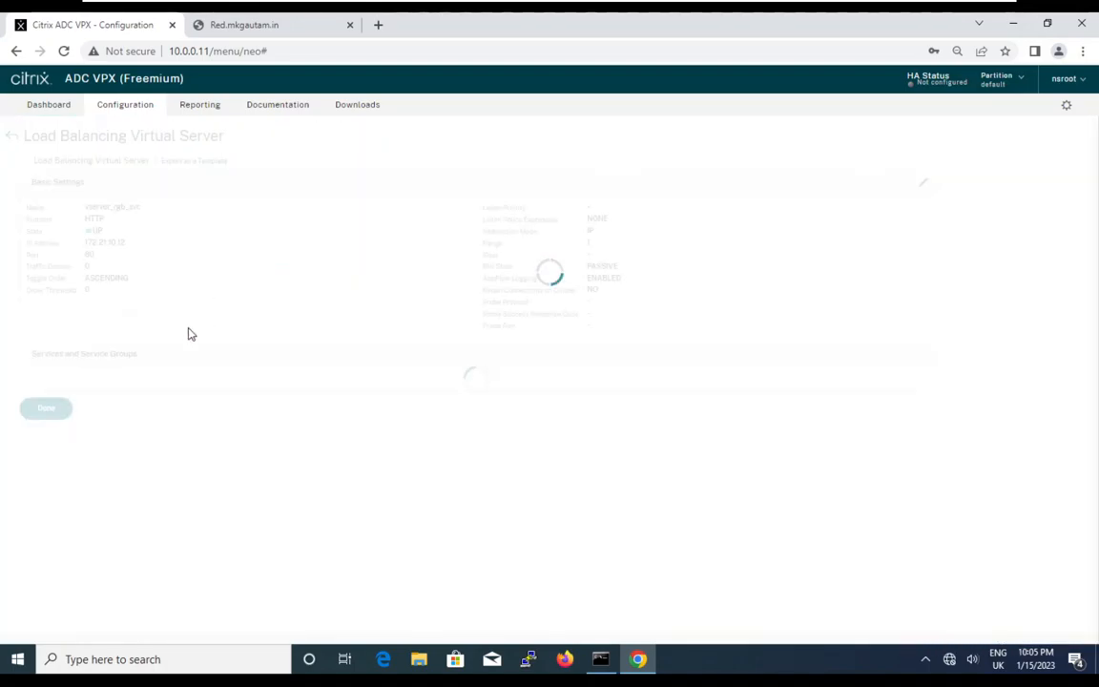
left_click(149, 380)
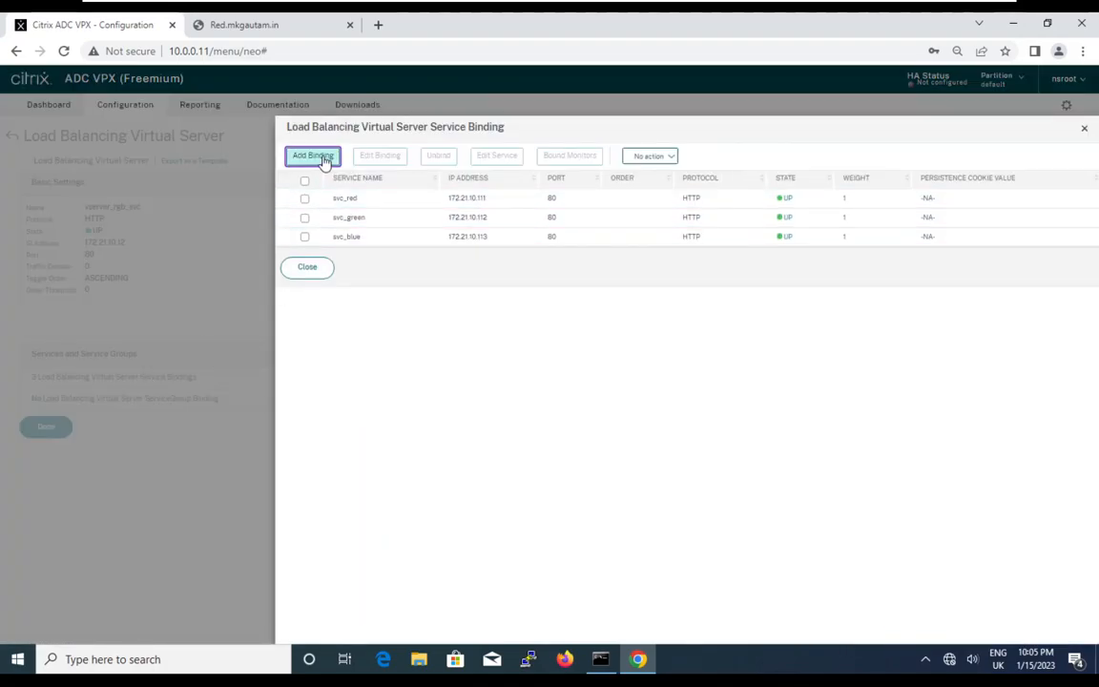
left_click(313, 155)
left_click(415, 183)
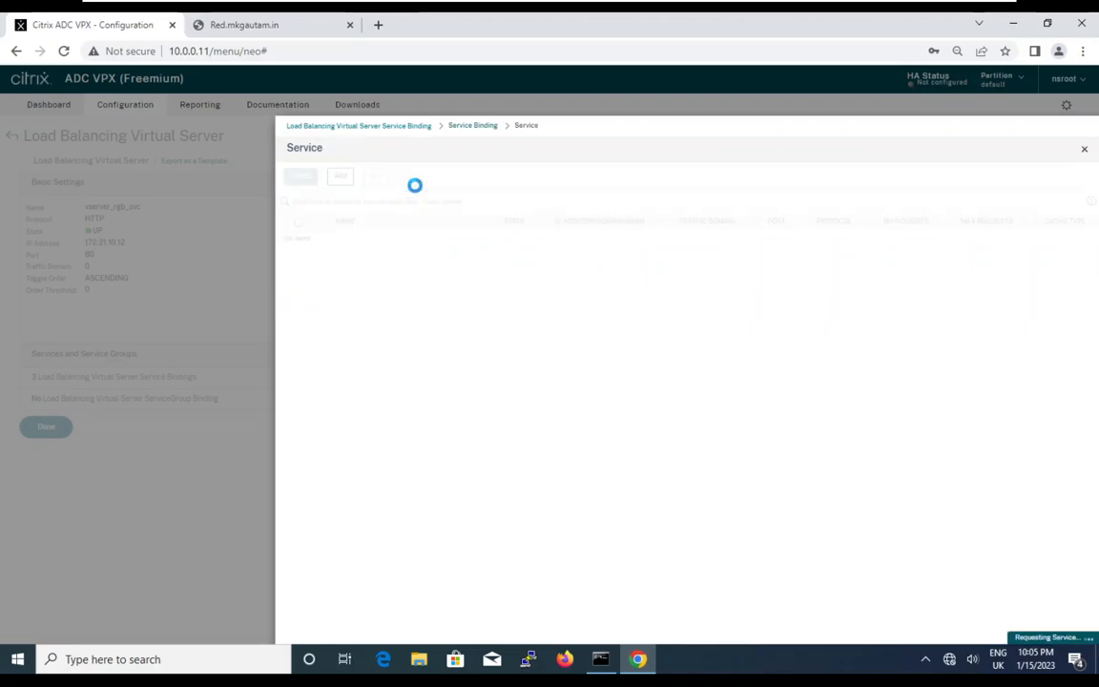
left_click(306, 289)
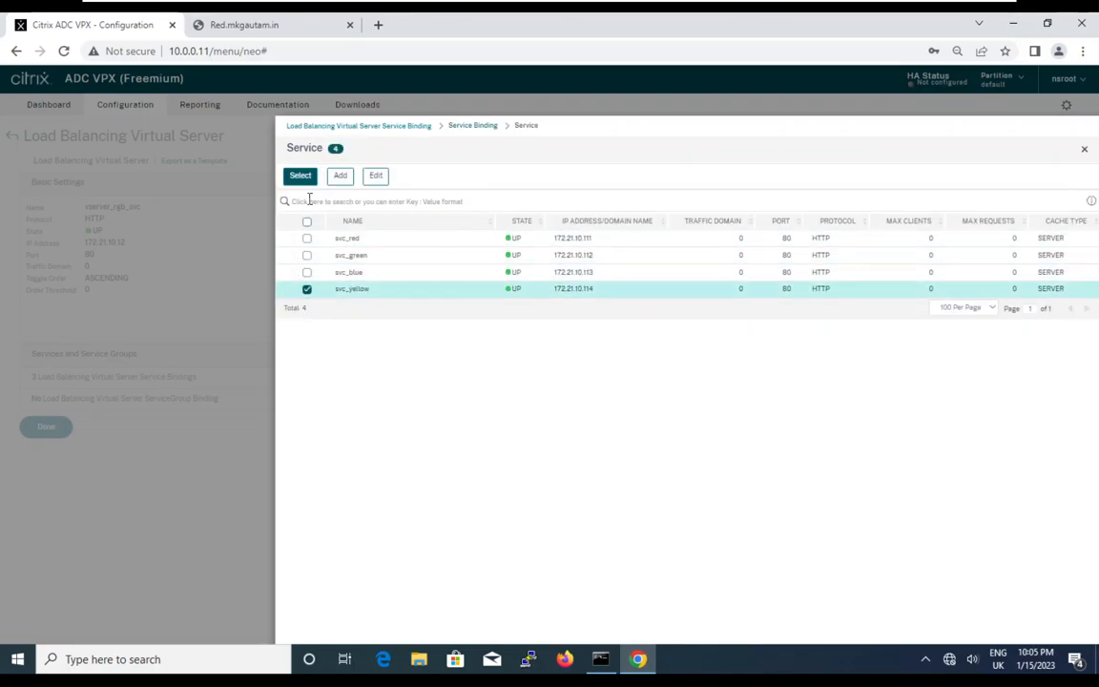
left_click(302, 177)
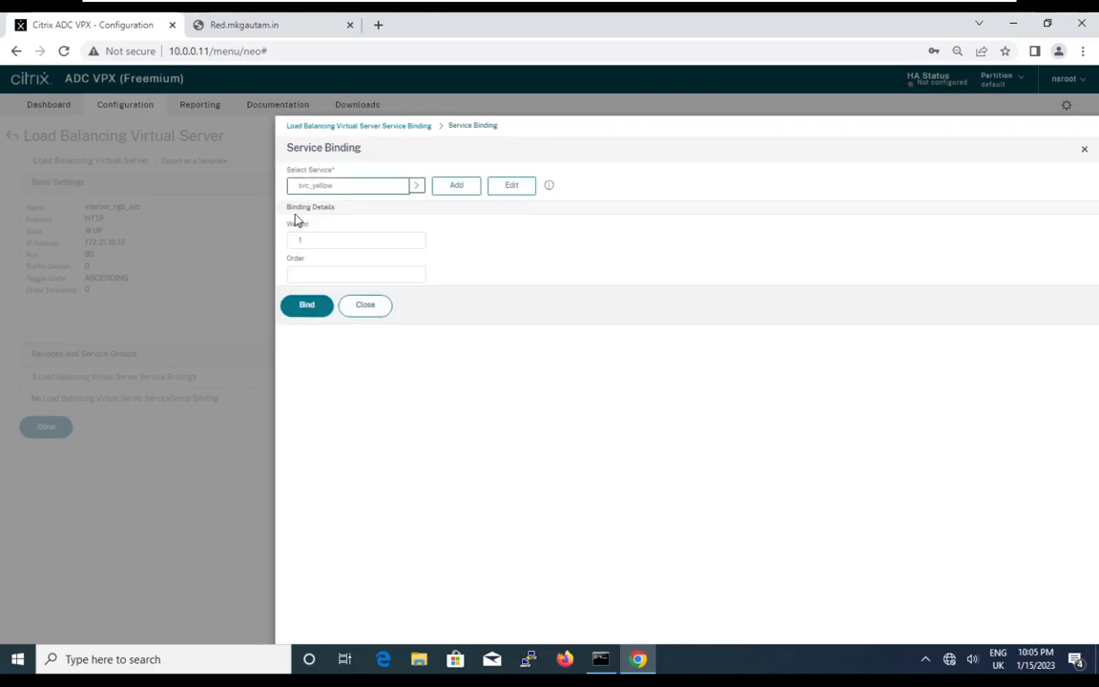
left_click(307, 307)
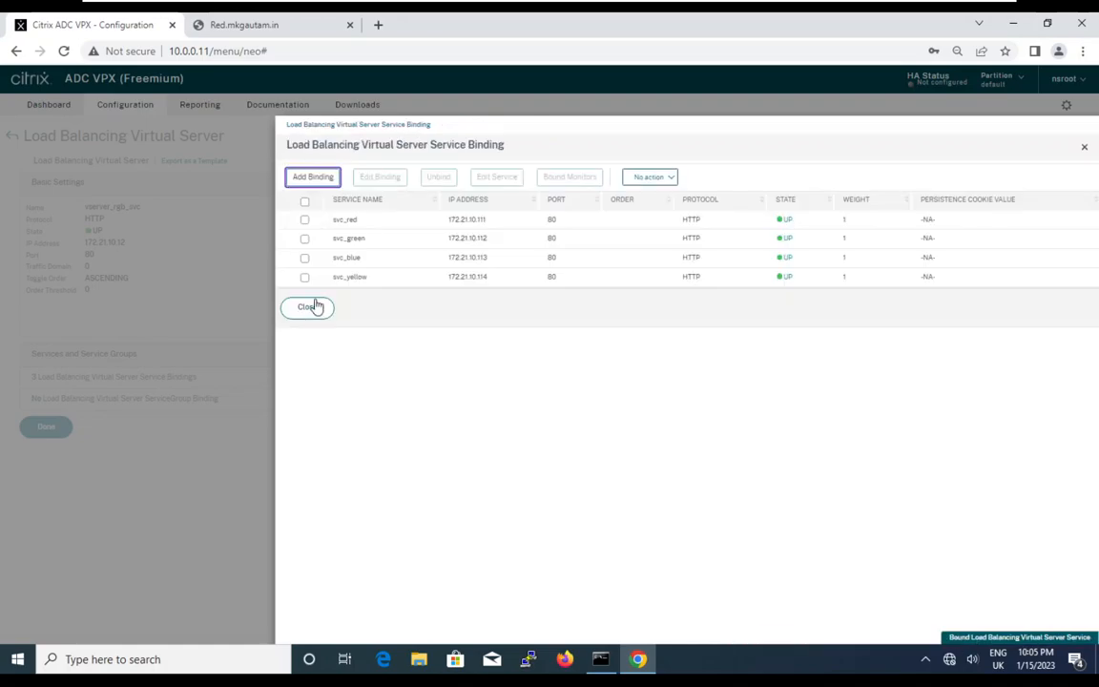
left_click(308, 307)
left_click(44, 427)
Test load balancing across the web servers by repeatedly reloading the 172.21.10.11/home page
left_click(229, 26)
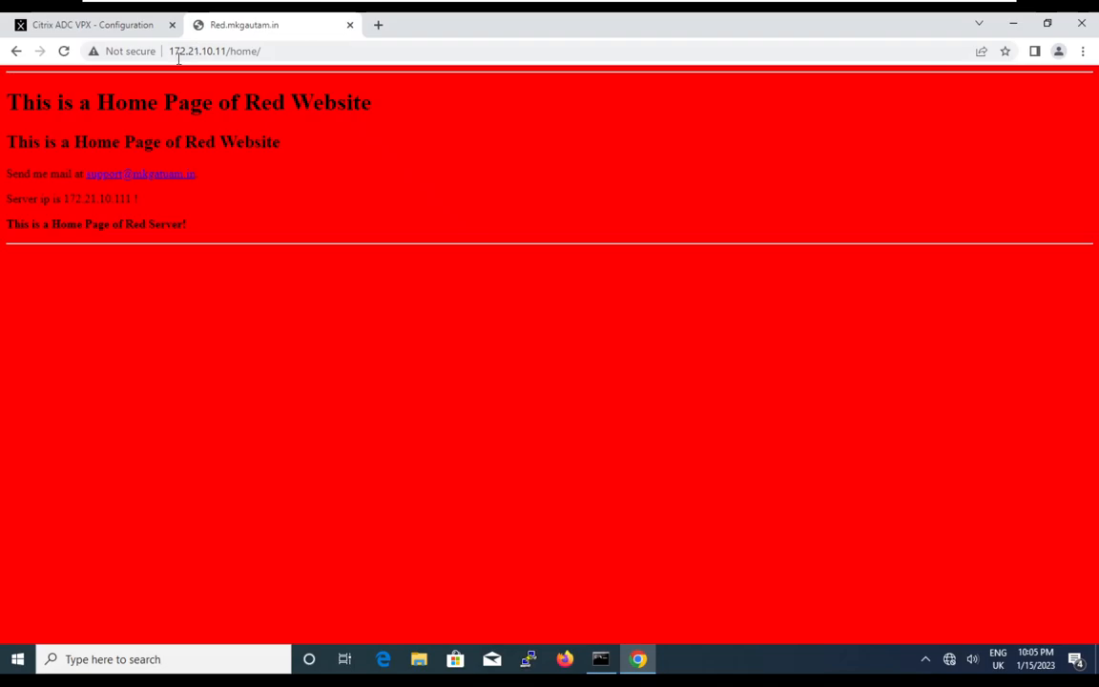
left_click(65, 52)
left_click(65, 53)
left_click(65, 53)
left_click(65, 53)
left_click(65, 52)
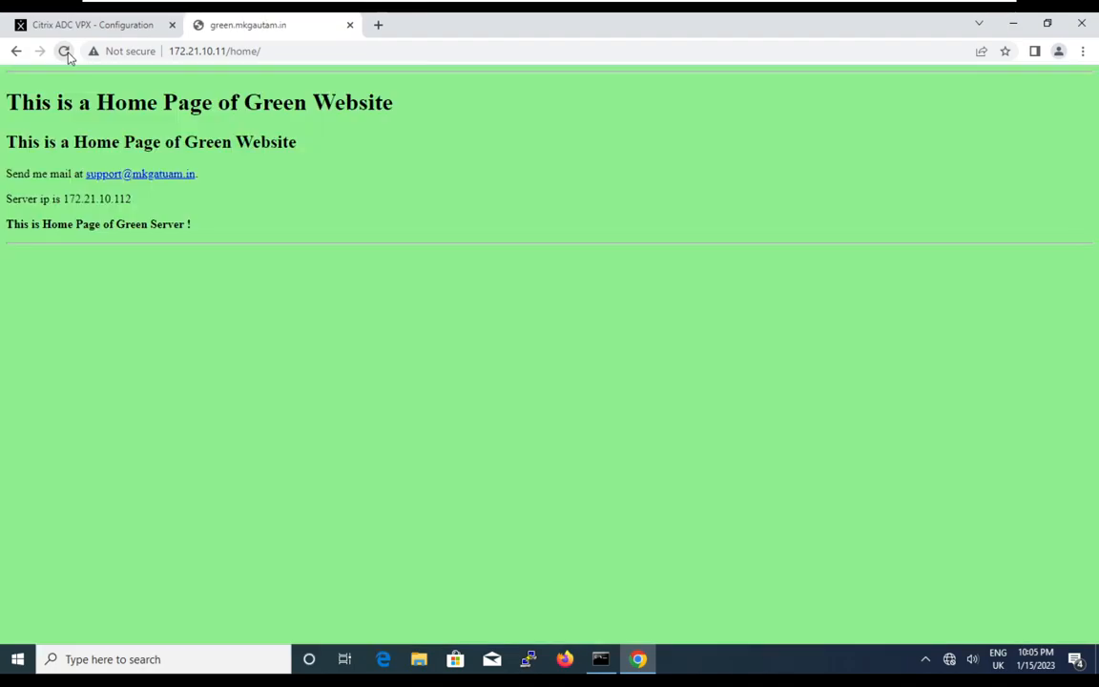
left_click(64, 53)
left_click(65, 53)
left_click(65, 52)
left_click(65, 52)
left_click(65, 52)
left_click(65, 52)
left_click(65, 52)
left_click(65, 52)
left_click(65, 52)
left_click(65, 52)
left_click(65, 53)
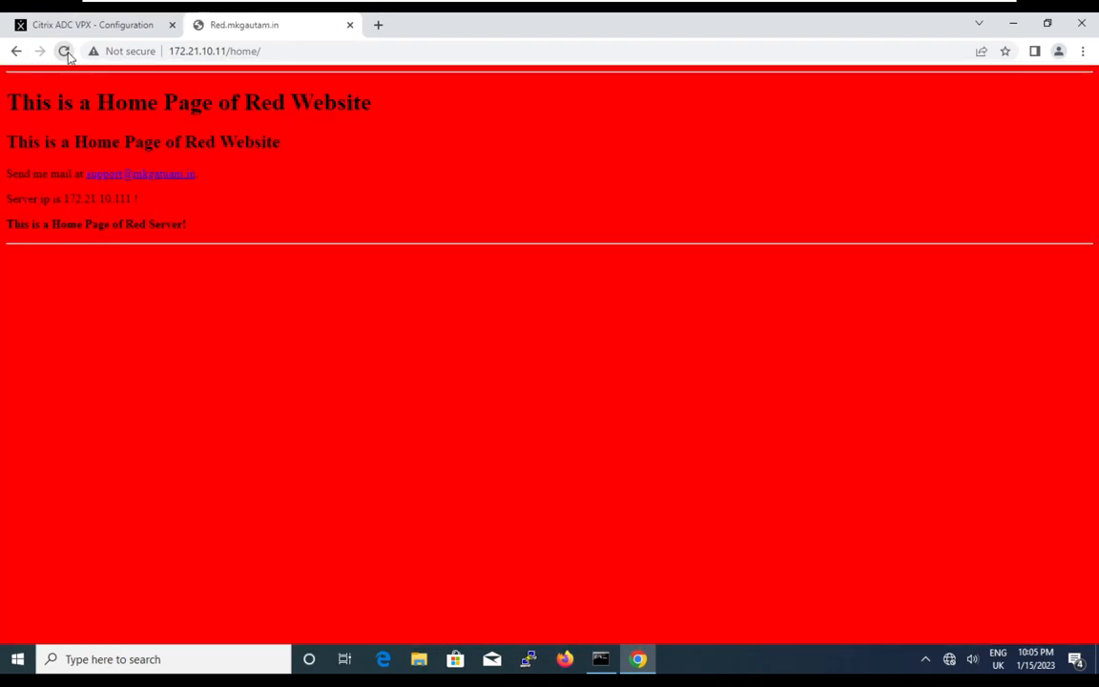
left_click(64, 53)
left_click(66, 53)
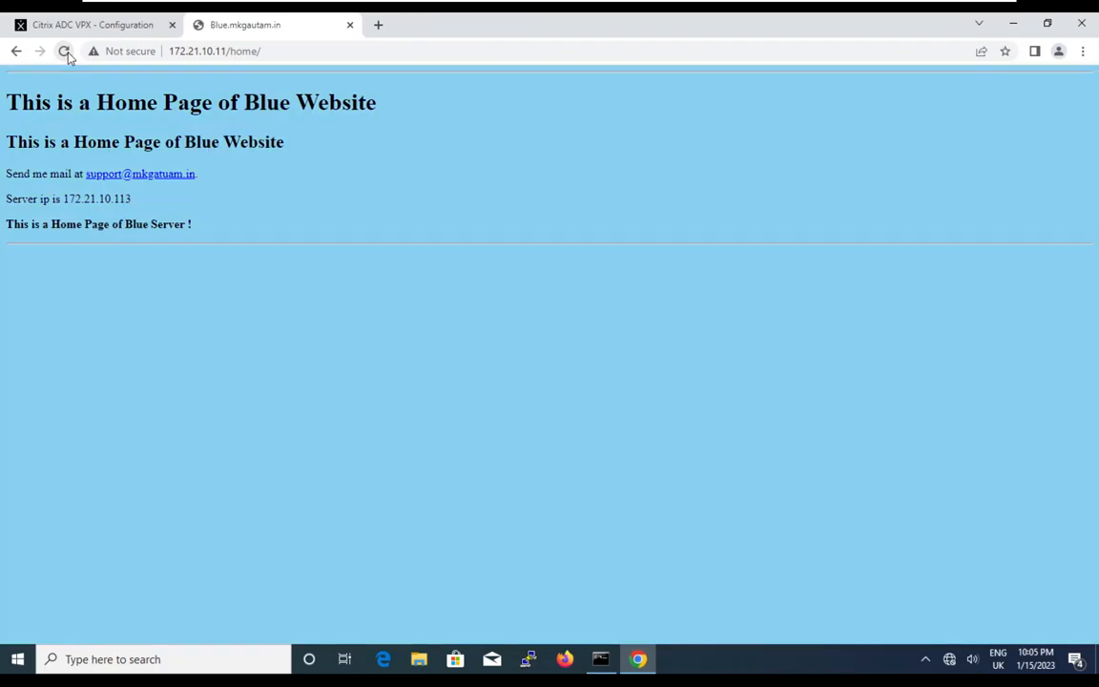
left_click(66, 53)
left_click(66, 53)
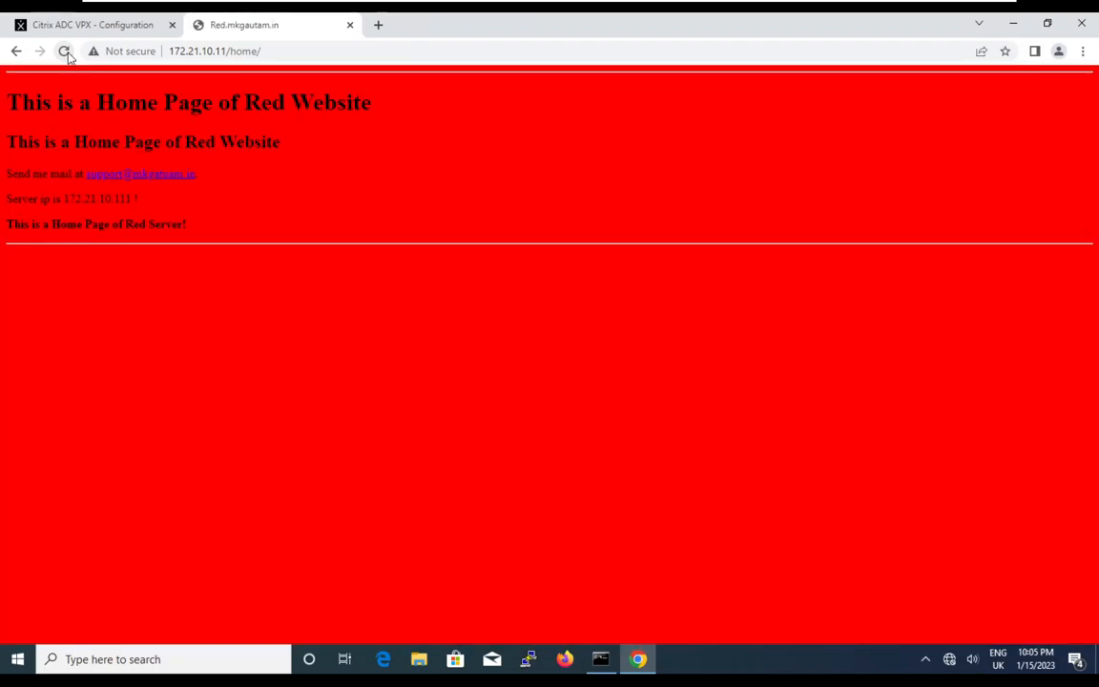
left_click(65, 53)
left_click(65, 52)
left_click(65, 52)
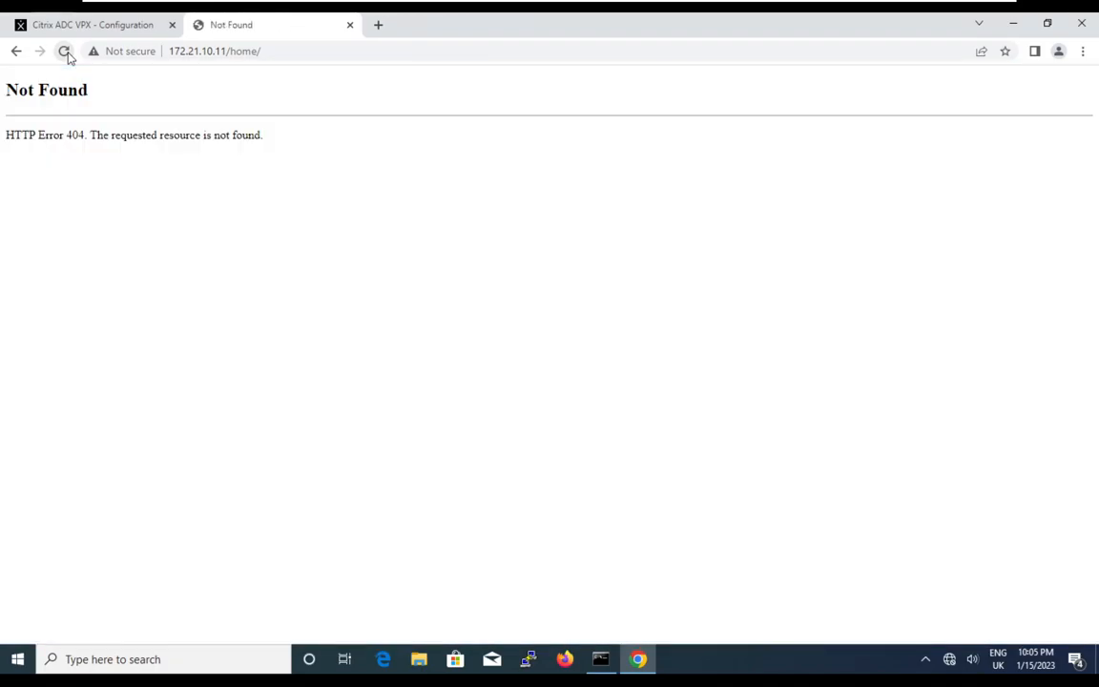
left_click(65, 53)
left_click(65, 53)
left_click(65, 52)
left_click(65, 52)
left_click(65, 53)
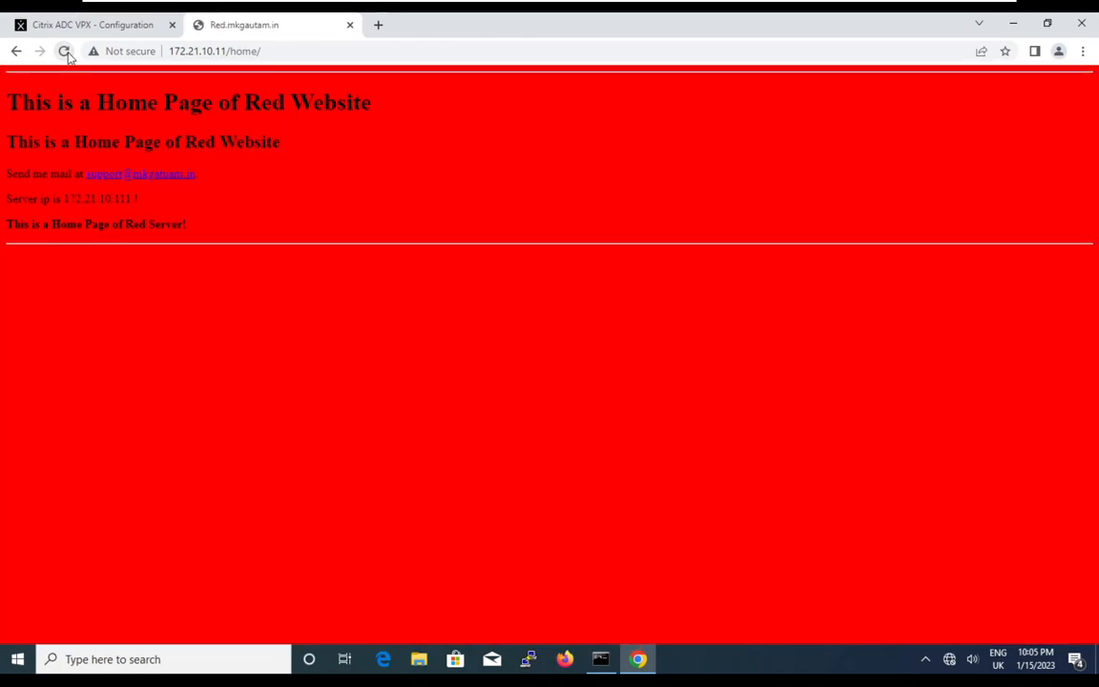
Load 172.21.10.11/web and reload it to test how requests for the web path are balanced
left_click_drag(233, 54, 338, 52)
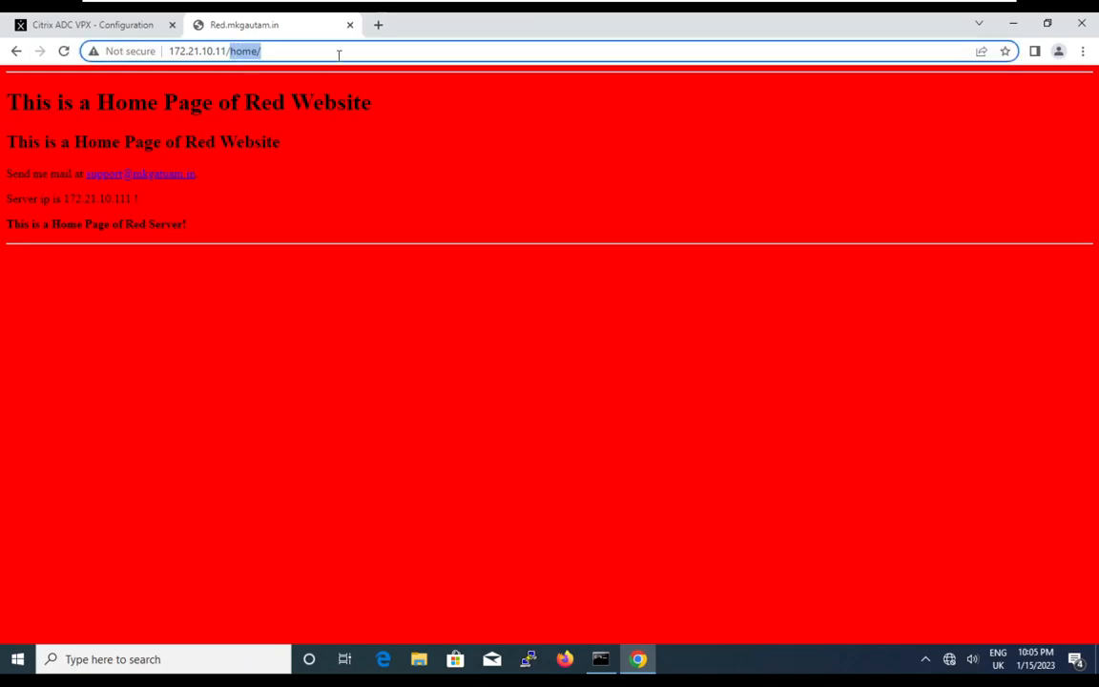
type("web")
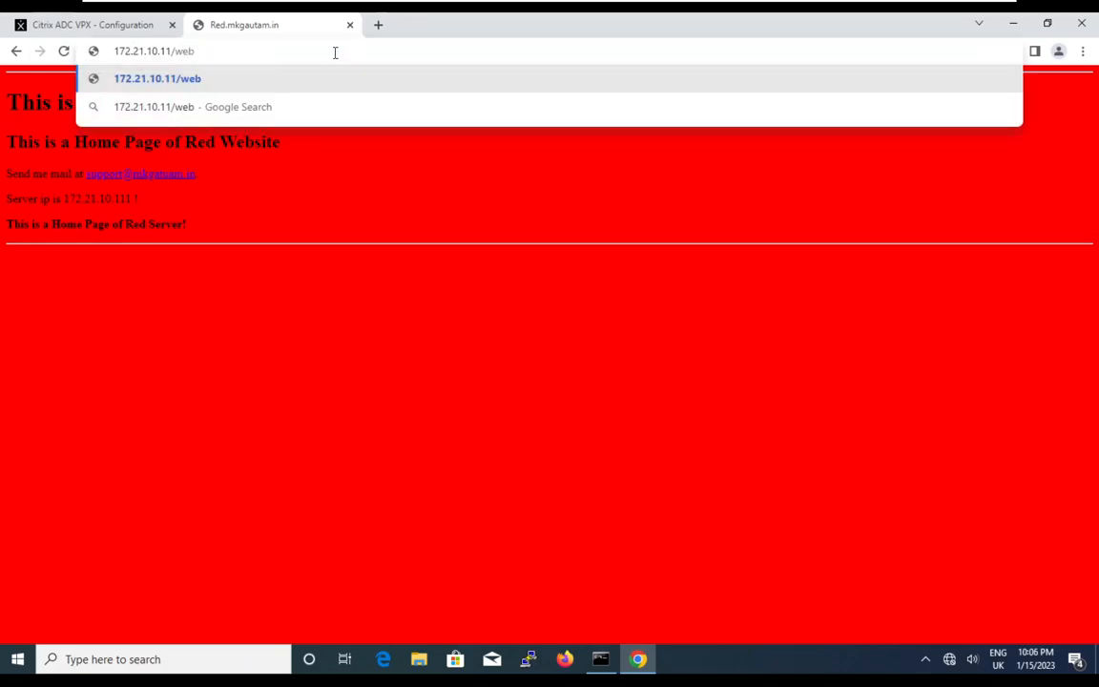
key("Return")
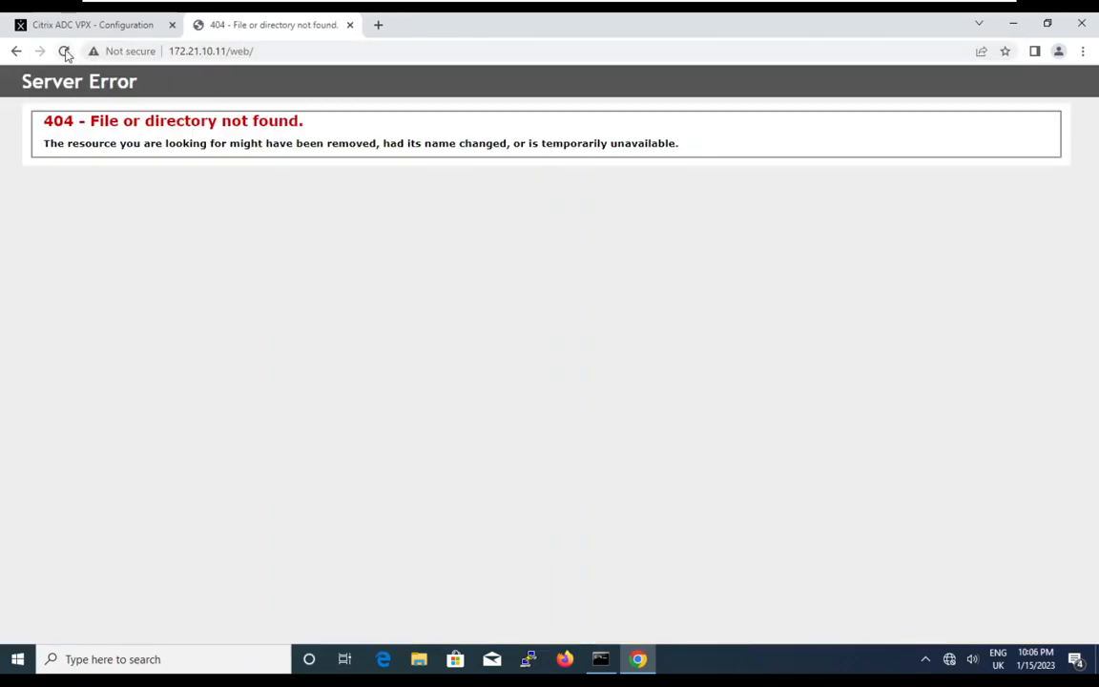
left_click(65, 53)
left_click(65, 52)
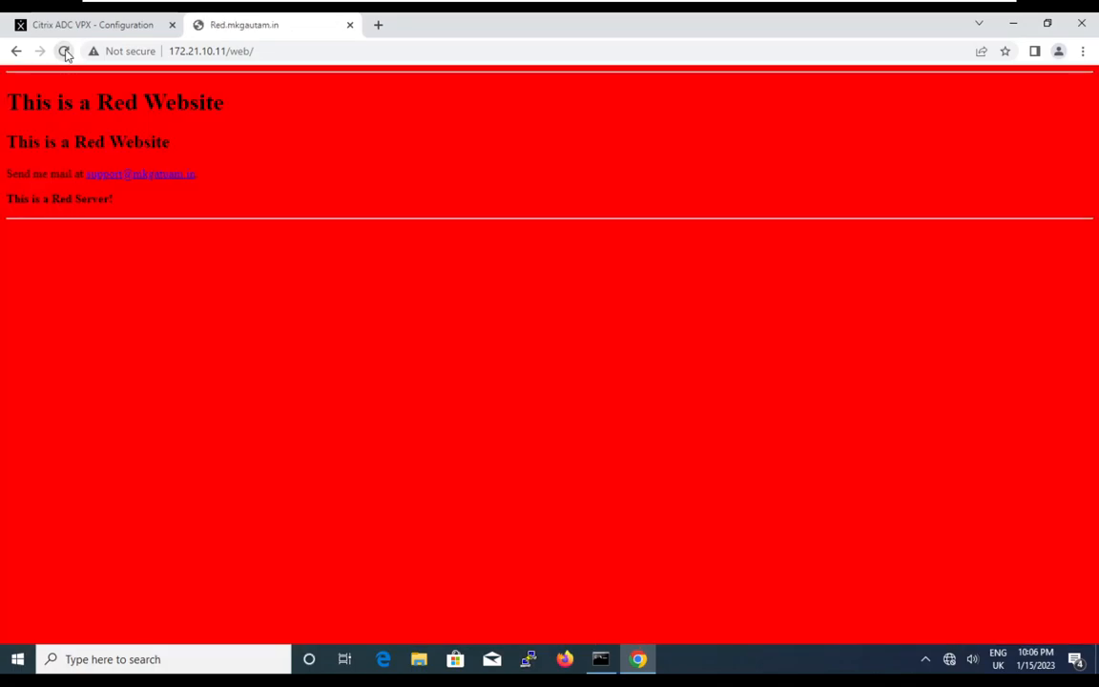
Keep reloading the 172.21.10.11/web page to see which backend servers answer requests for the web path
left_click(65, 52)
left_click(65, 52)
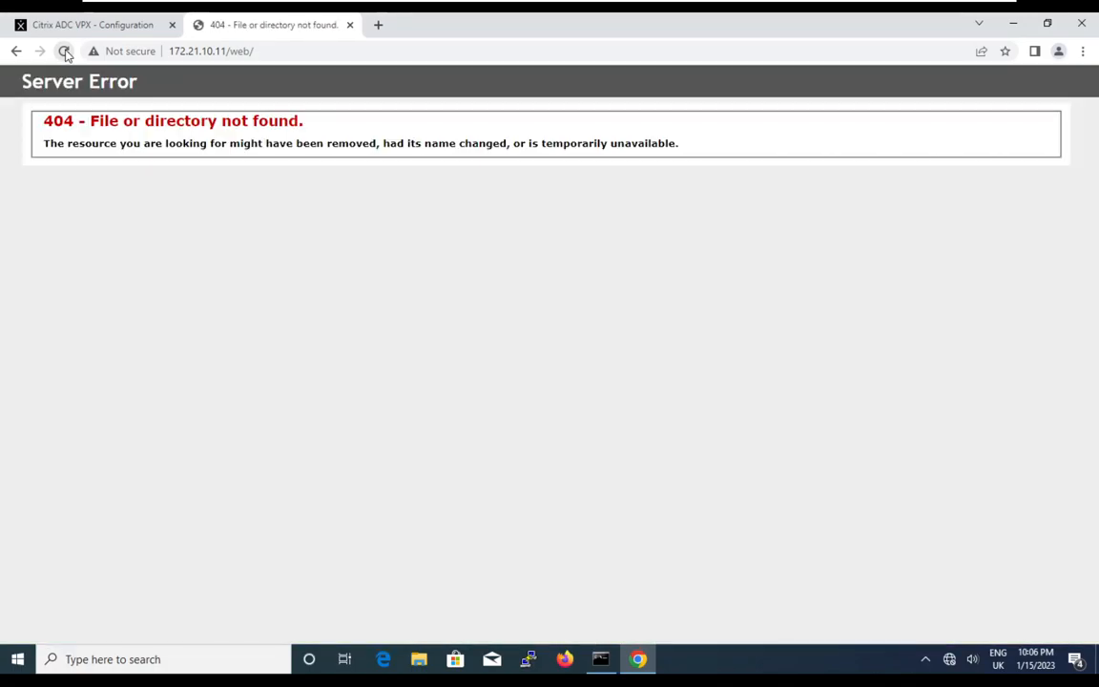
left_click(65, 53)
left_click(65, 52)
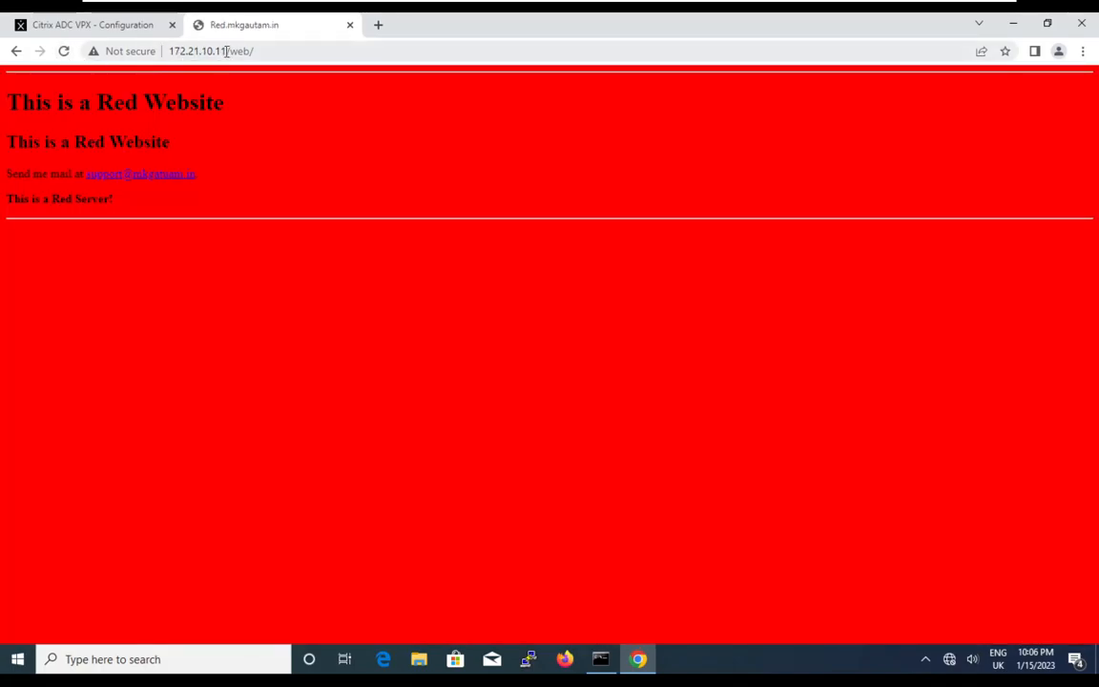
left_click(226, 51)
left_click_drag(196, 48, 169, 51)
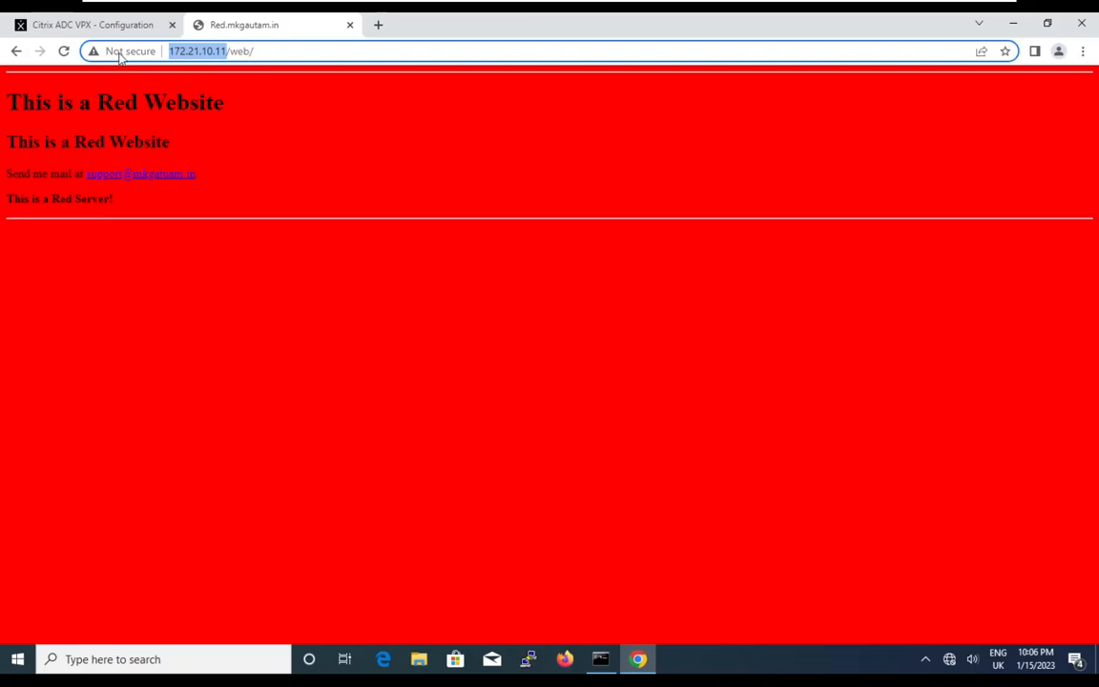
left_click(64, 51)
left_click(65, 52)
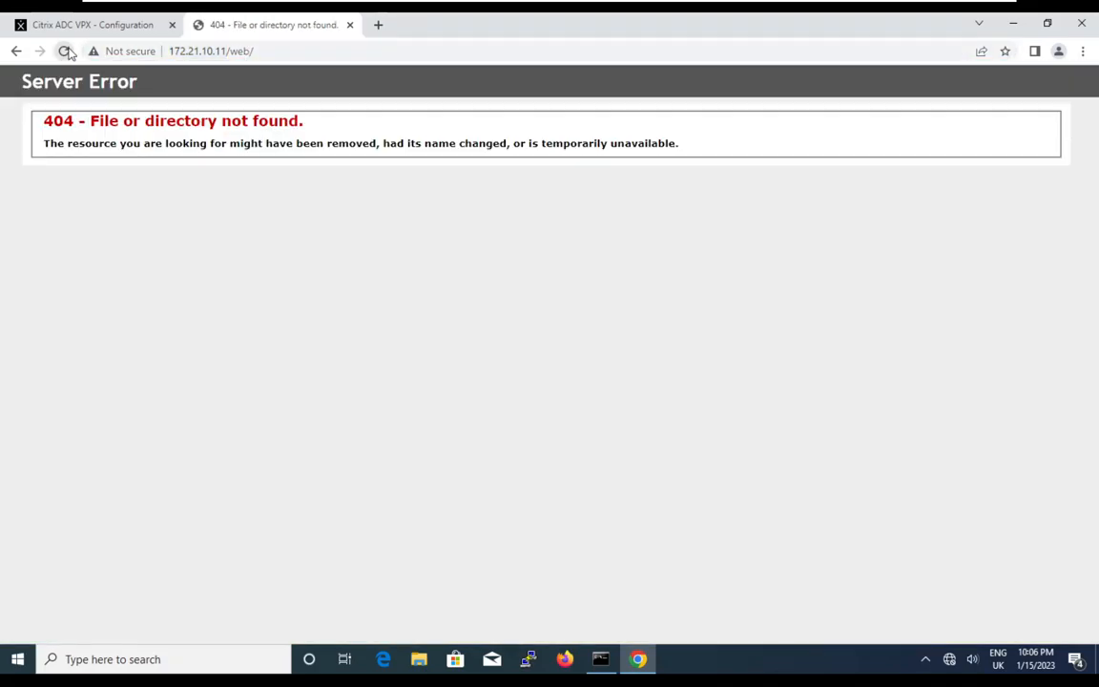
left_click(65, 52)
left_click(65, 51)
left_click(65, 52)
left_click(65, 51)
left_click(65, 51)
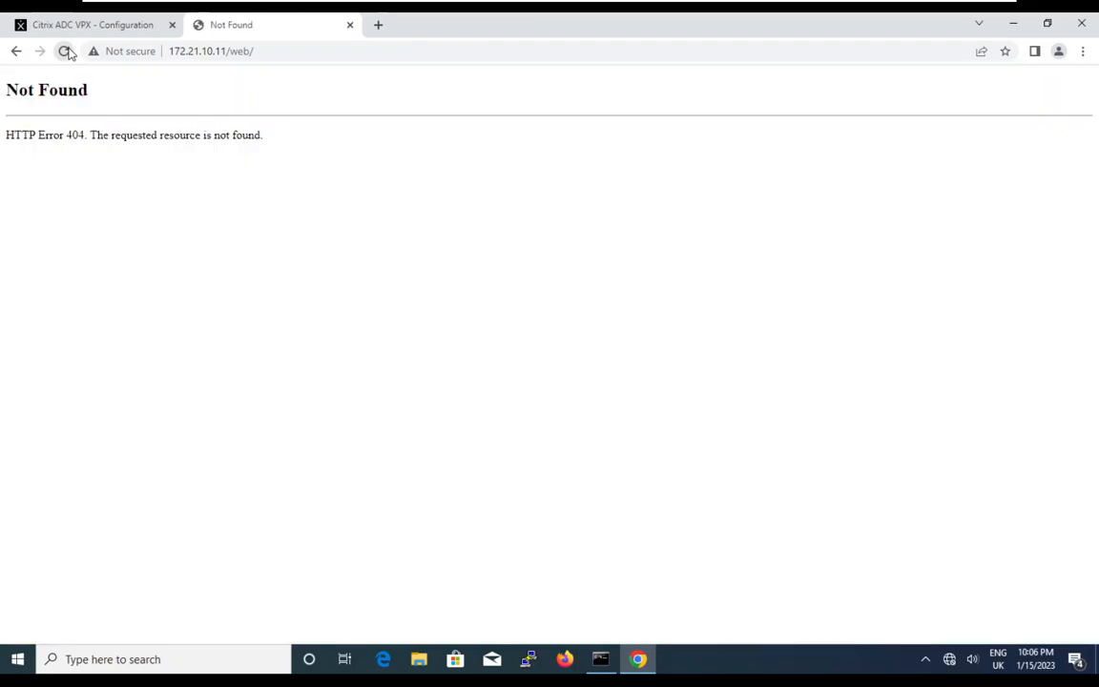
left_click(65, 52)
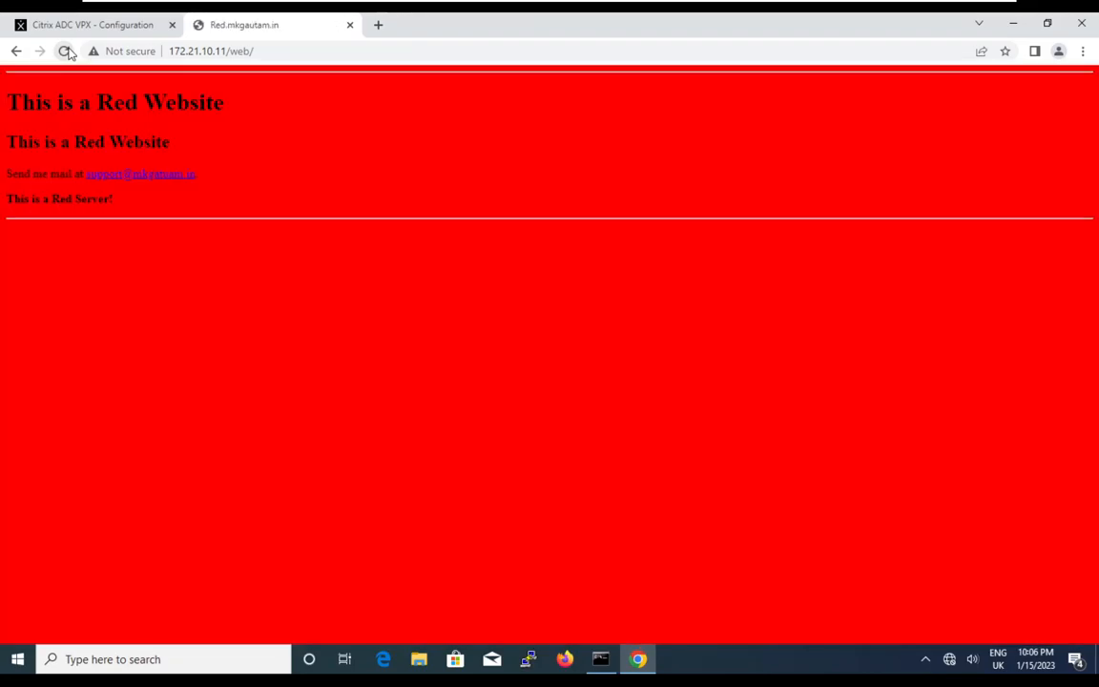
left_click(65, 52)
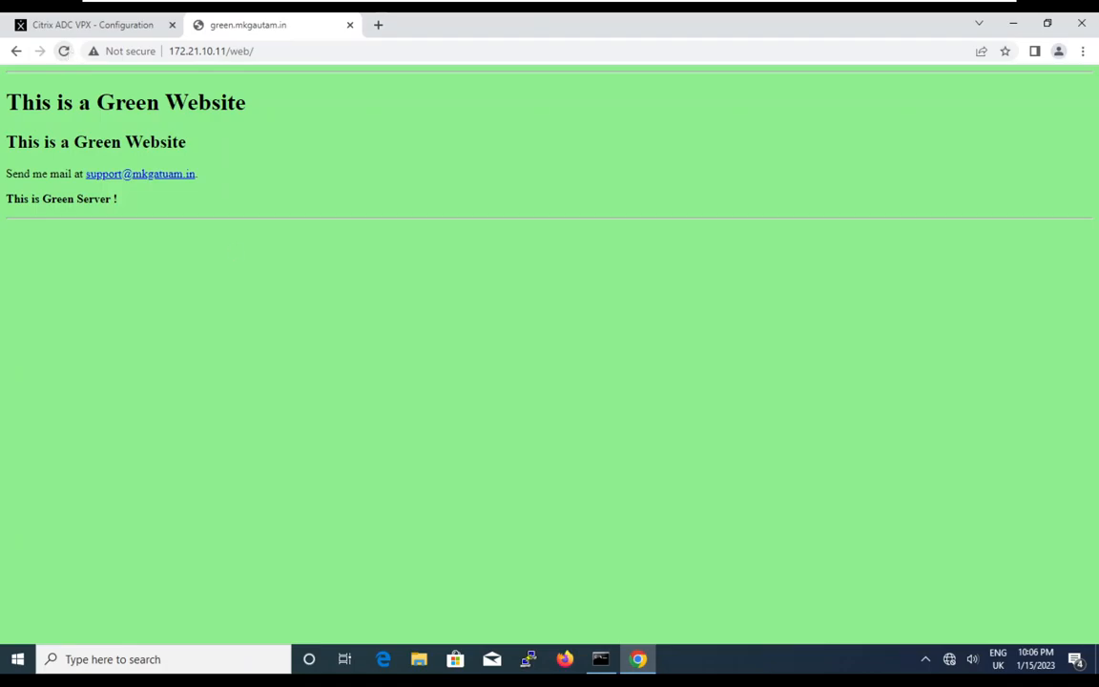
Check the network diagram in OneNote for which web servers host the /home and /web pages, and return to the browser
key("alt+Tab")
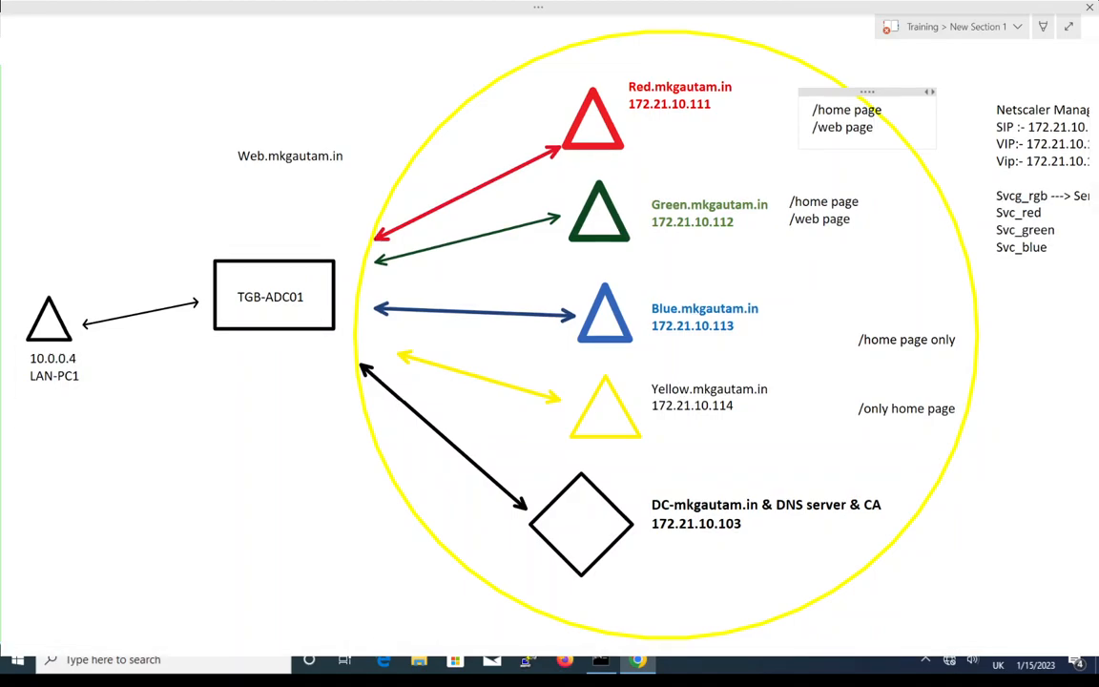
key("alt+Tab")
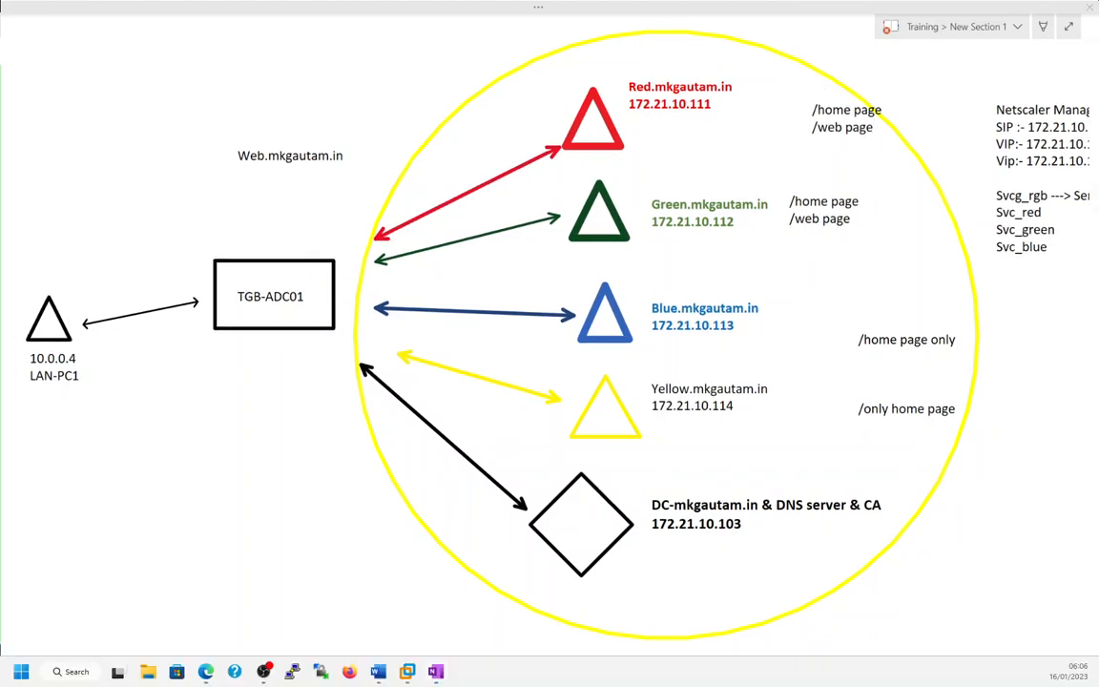
key("alt+Tab")
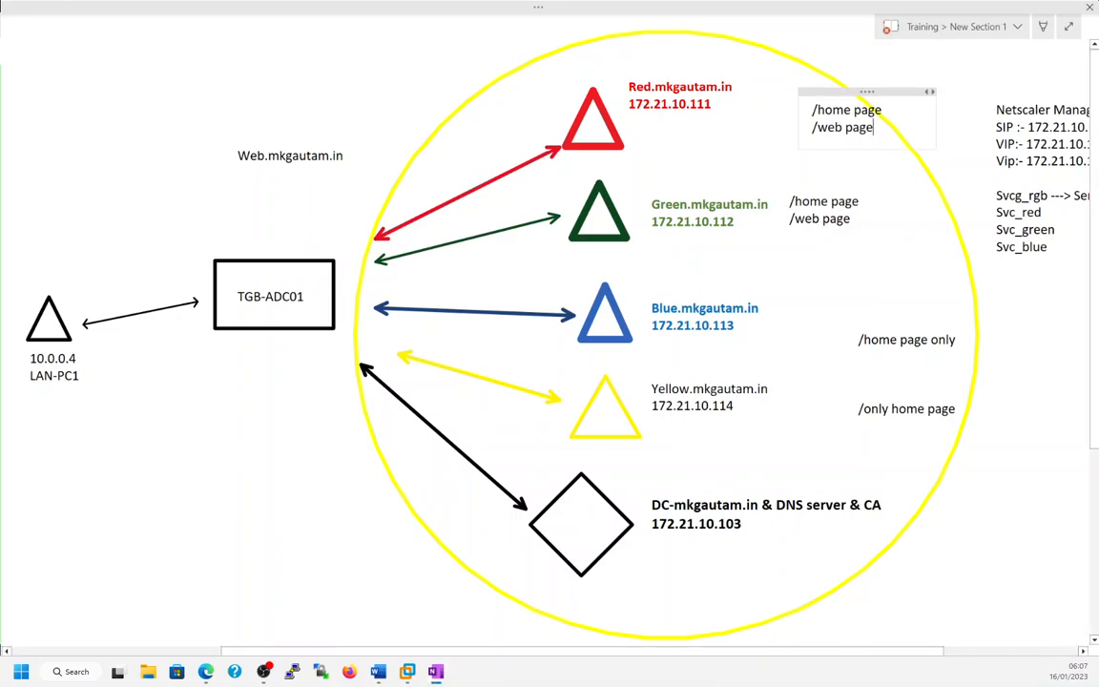
key("alt+Tab")
Reload the web path several more times and examine the error pages returned by servers without that content
left_click(63, 52)
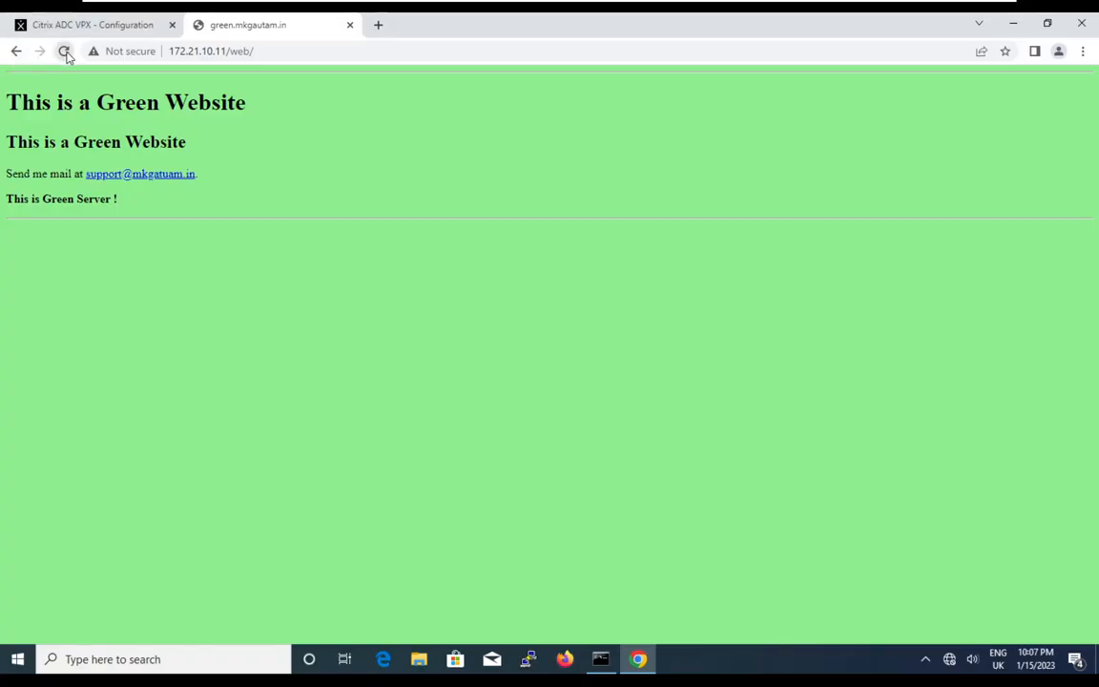
left_click(63, 53)
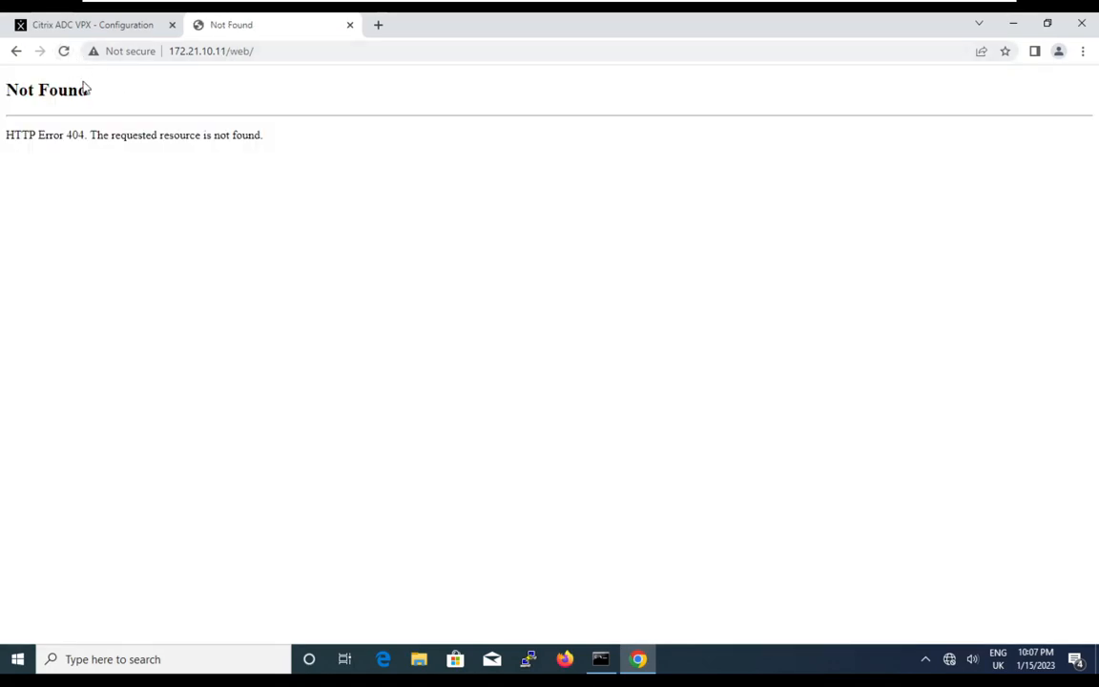
left_click_drag(10, 86, 80, 69)
left_click(64, 52)
left_click(64, 51)
left_click(64, 52)
left_click_drag(49, 124, 335, 128)
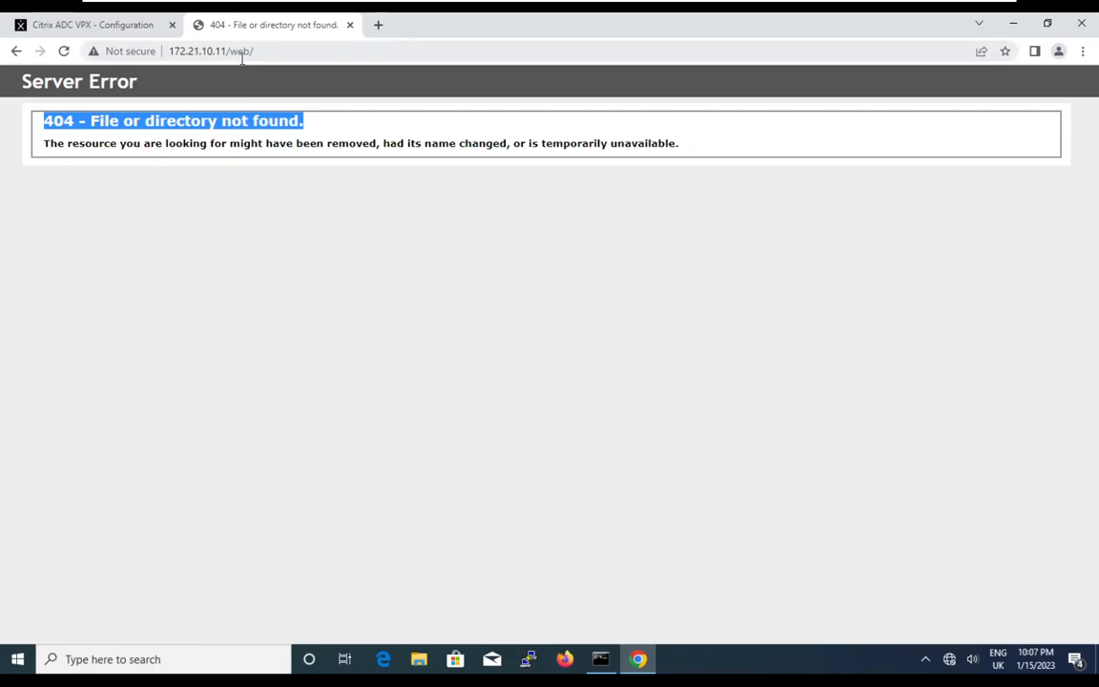
Load 172.21.10.11/home and reload it repeatedly to check how each server responds for the home path
left_click_drag(231, 53, 266, 54)
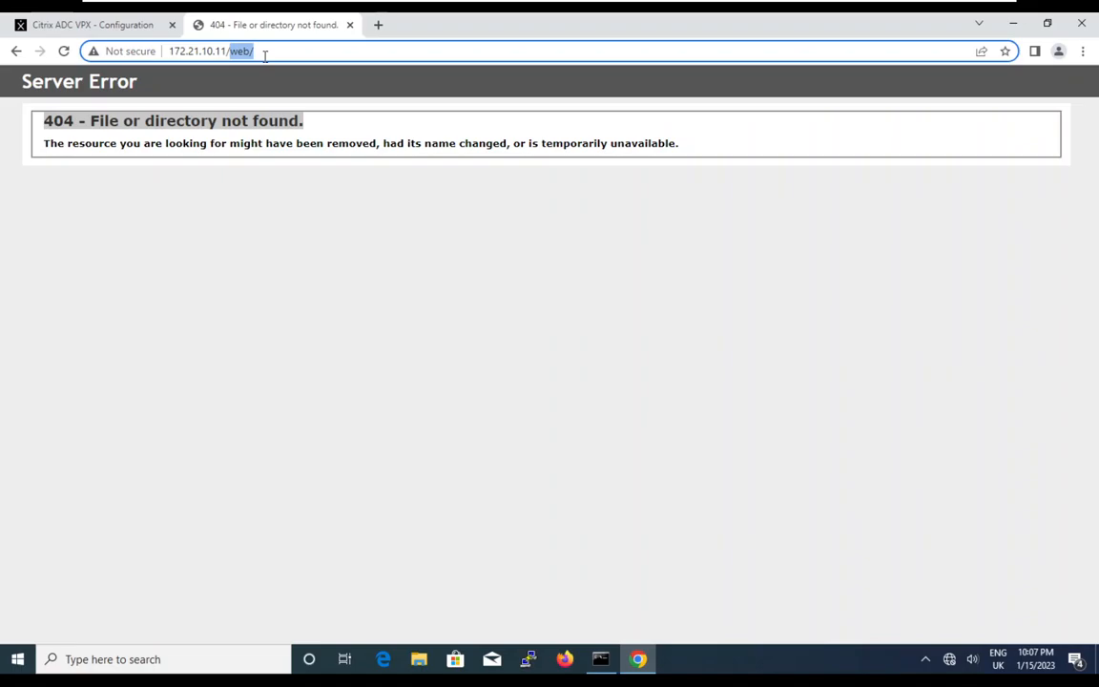
type("home")
key("Return")
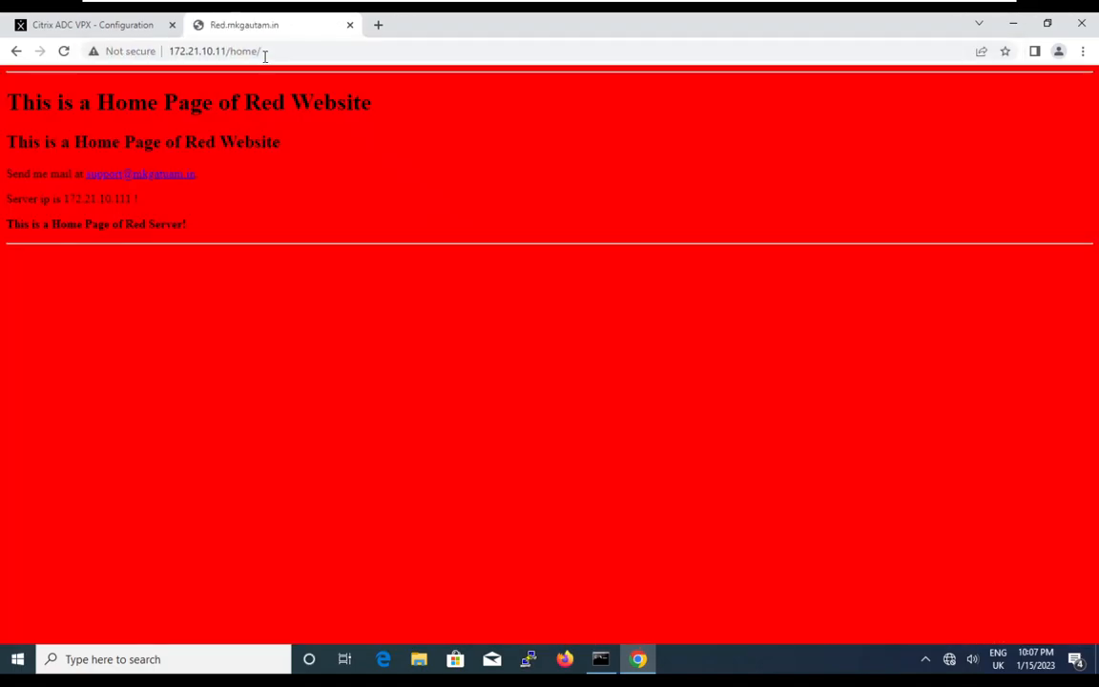
left_click(64, 52)
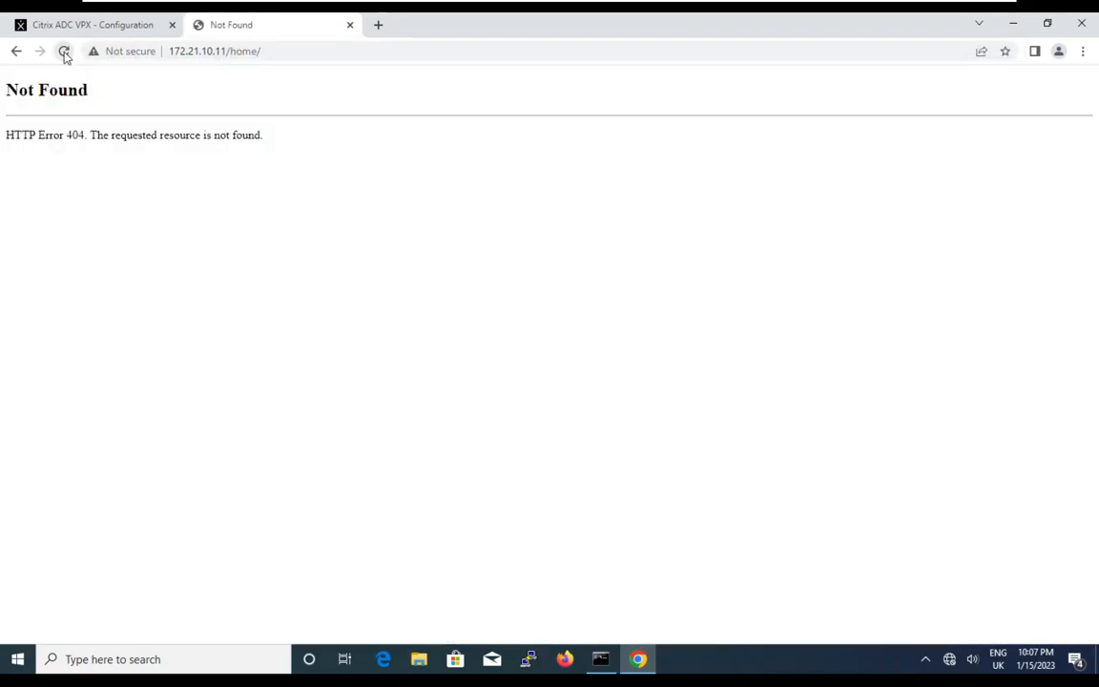
left_click(64, 53)
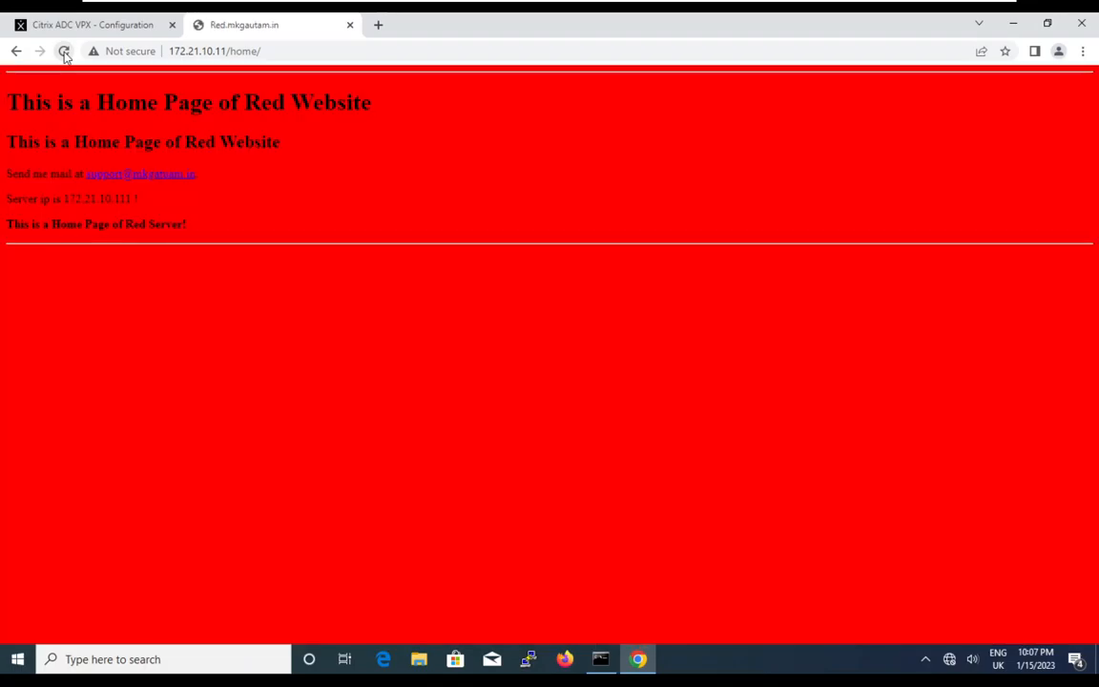
left_click(64, 53)
left_click(64, 53)
left_click(64, 52)
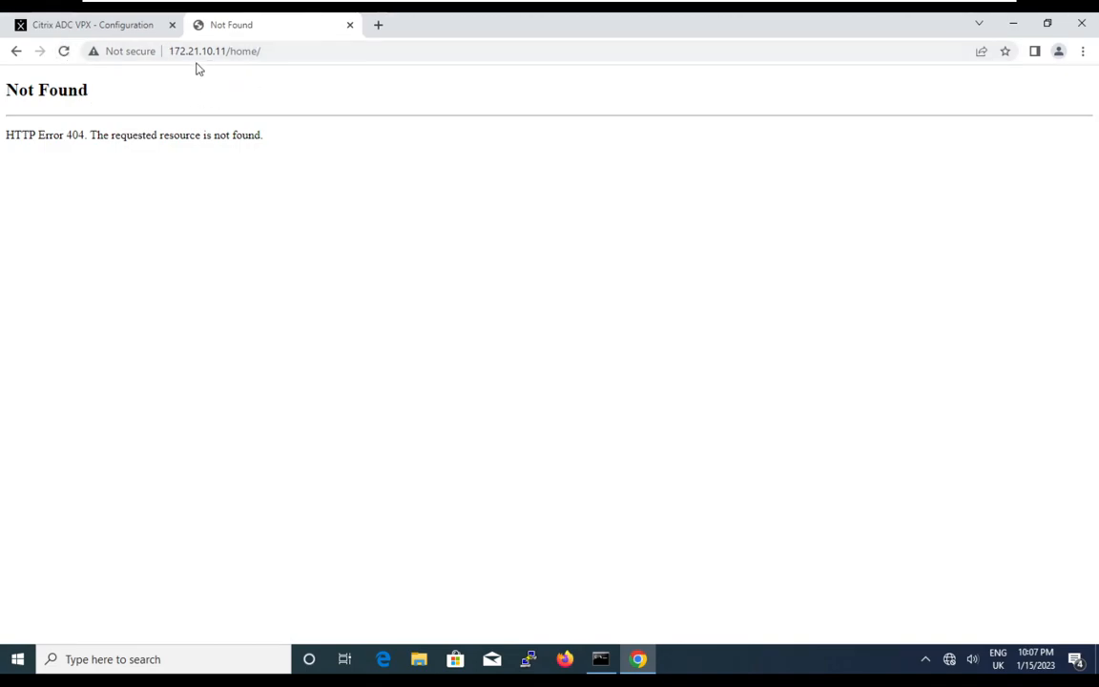
Switch to IIS Manager on the EXTERNAL-PC web server and review the yellow site's default documents
mouse_move(687, 3)
left_click(721, 11)
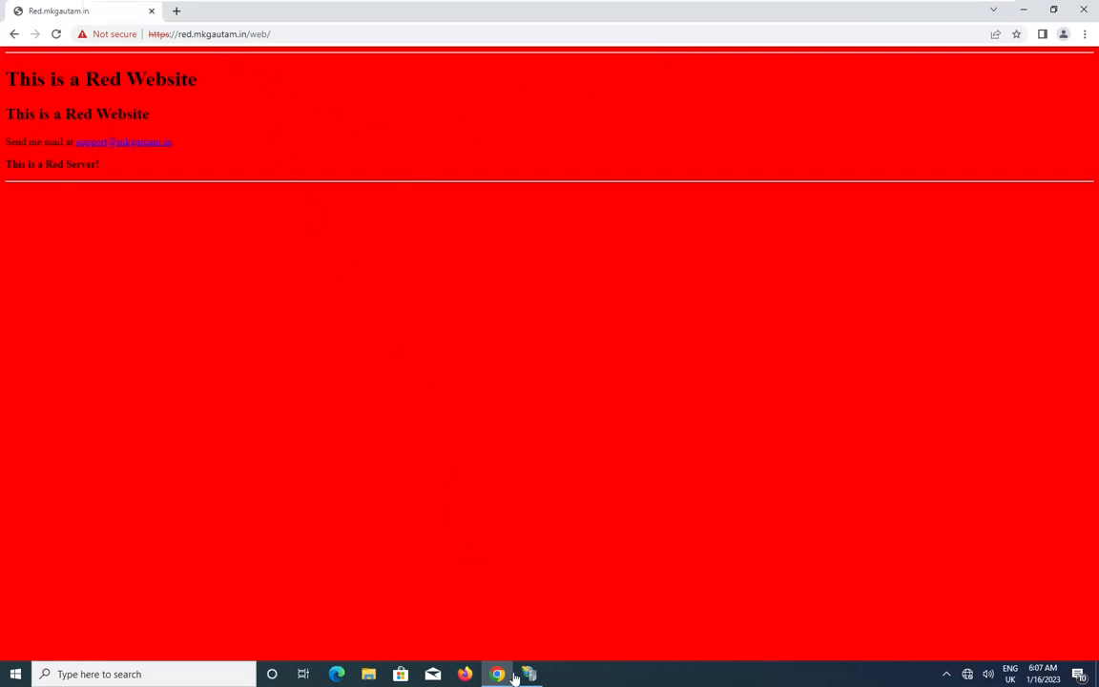
left_click(527, 674)
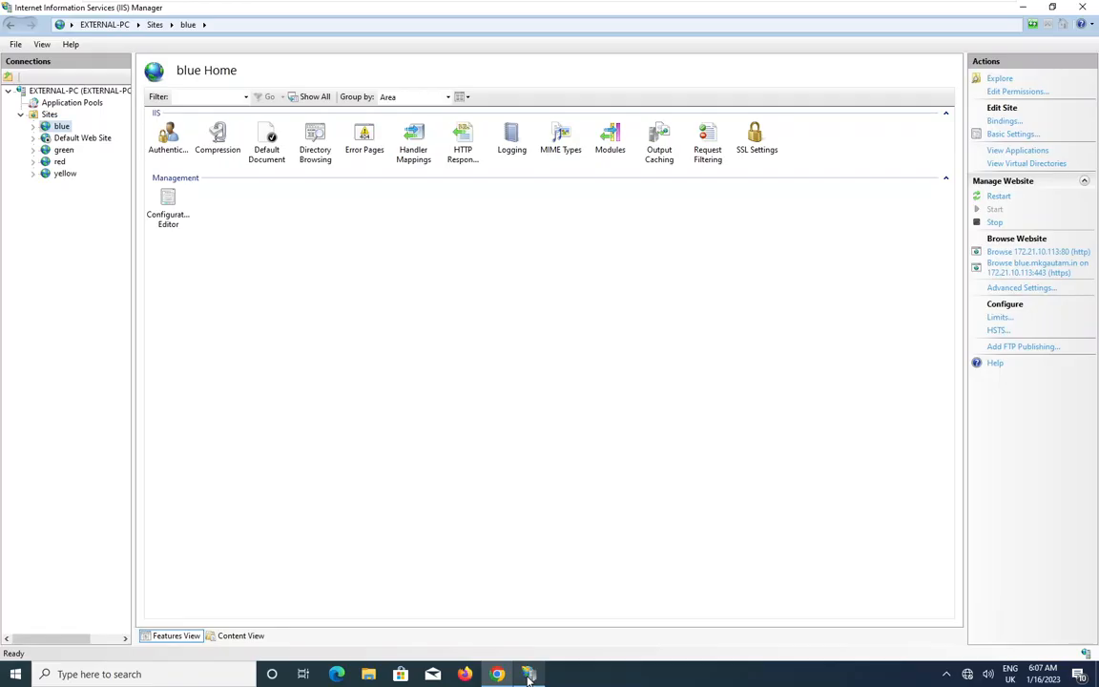
left_click(65, 174)
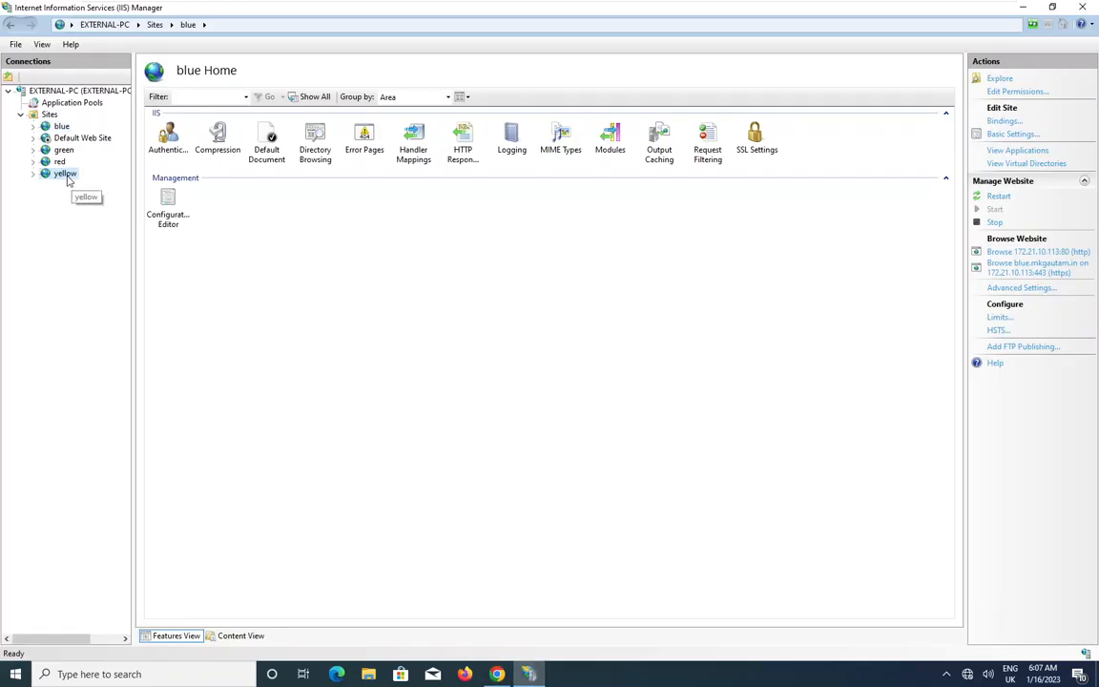
double_click(271, 144)
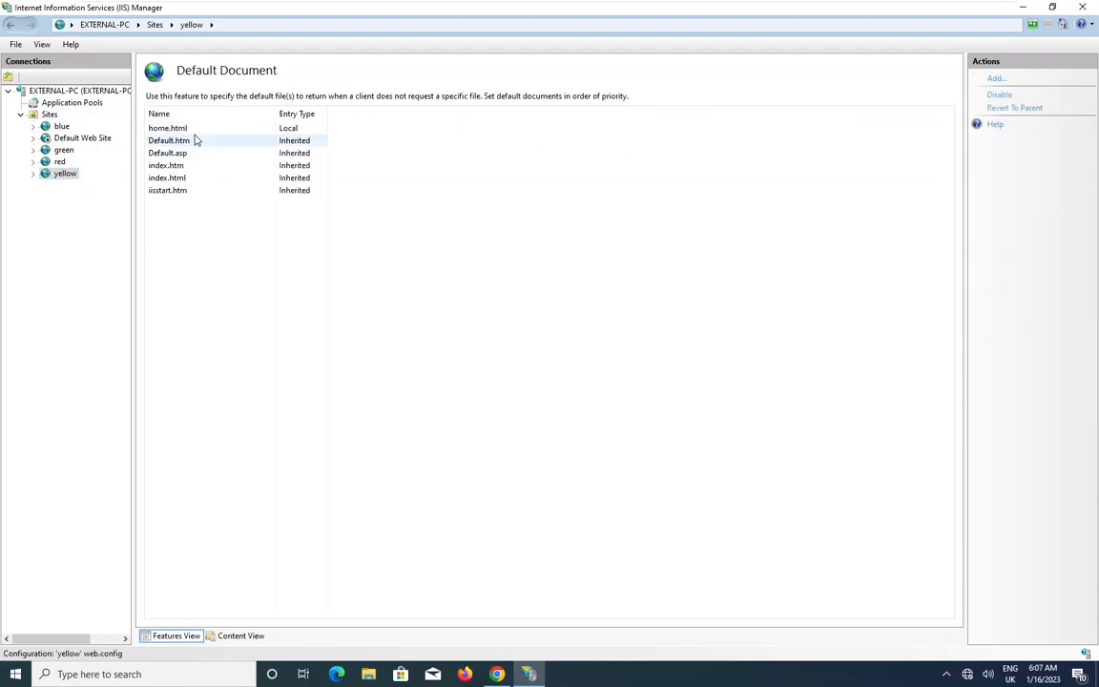
left_click(369, 674)
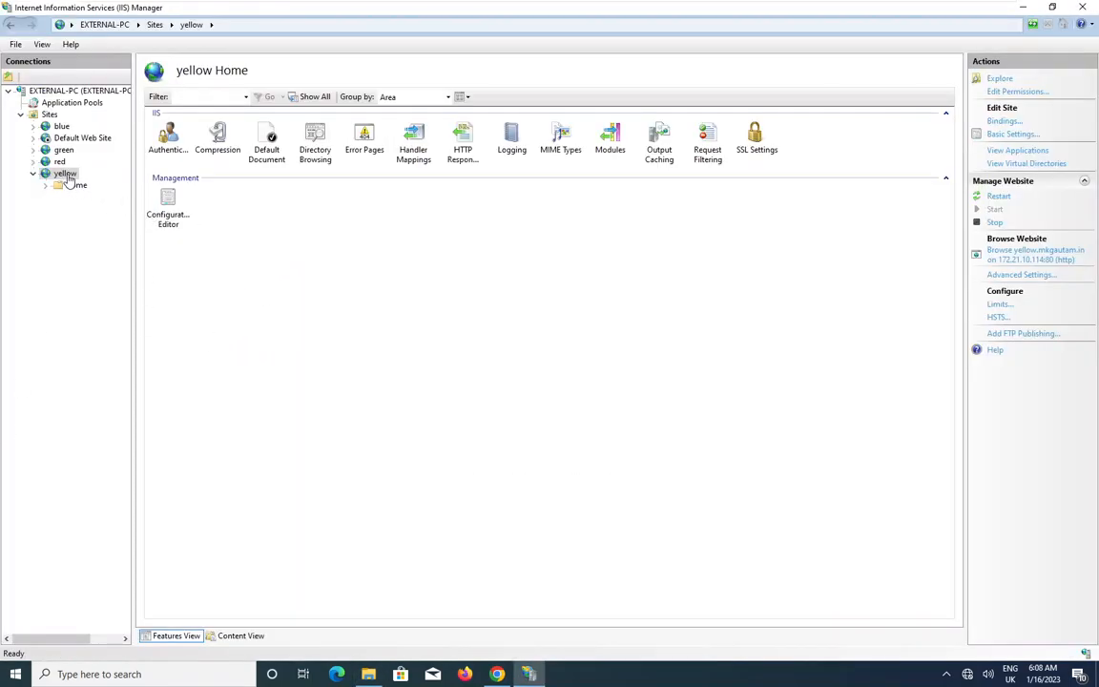
Review the yellow site's HTTP binding in its site bindings and close the list
left_click(1004, 121)
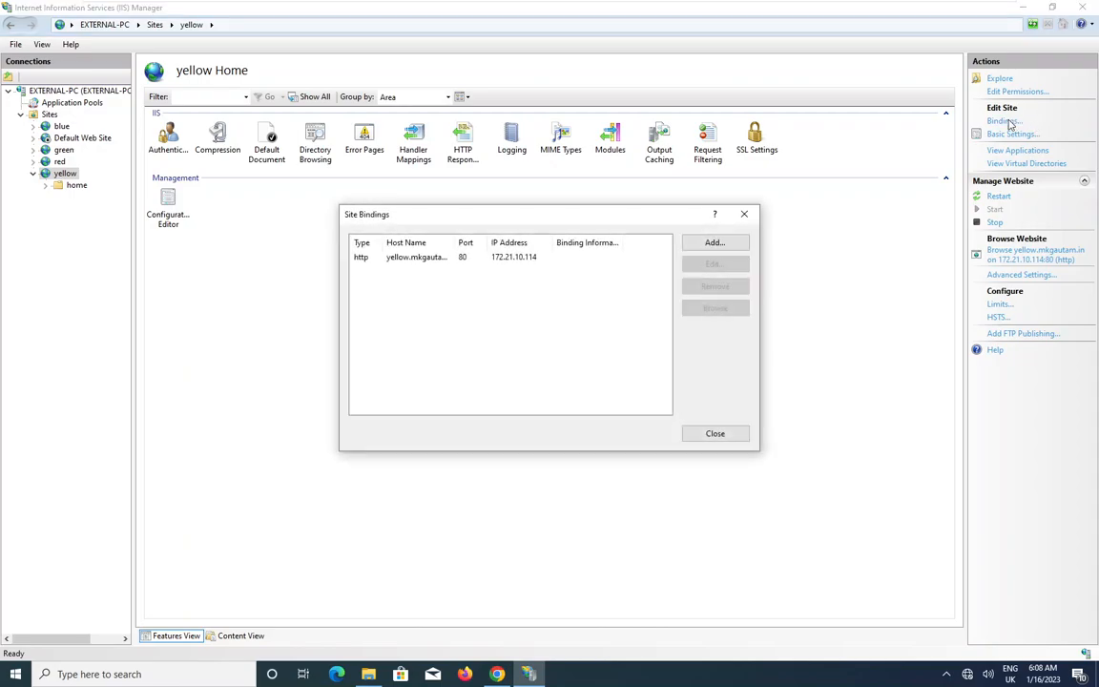
left_click(512, 259)
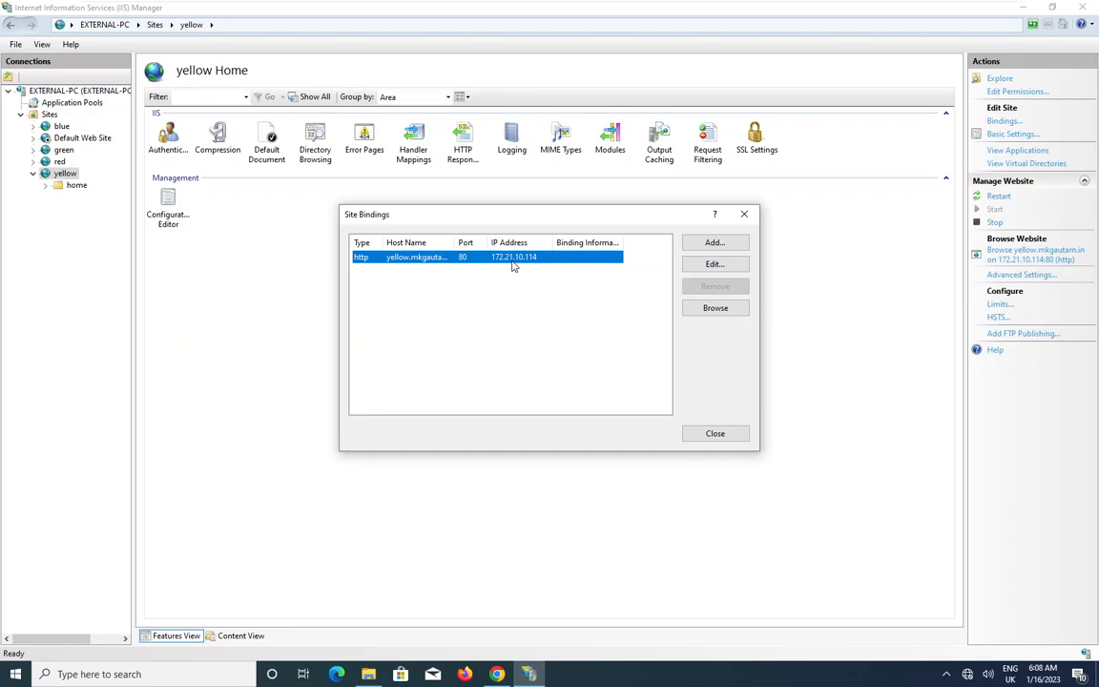
left_click(717, 437)
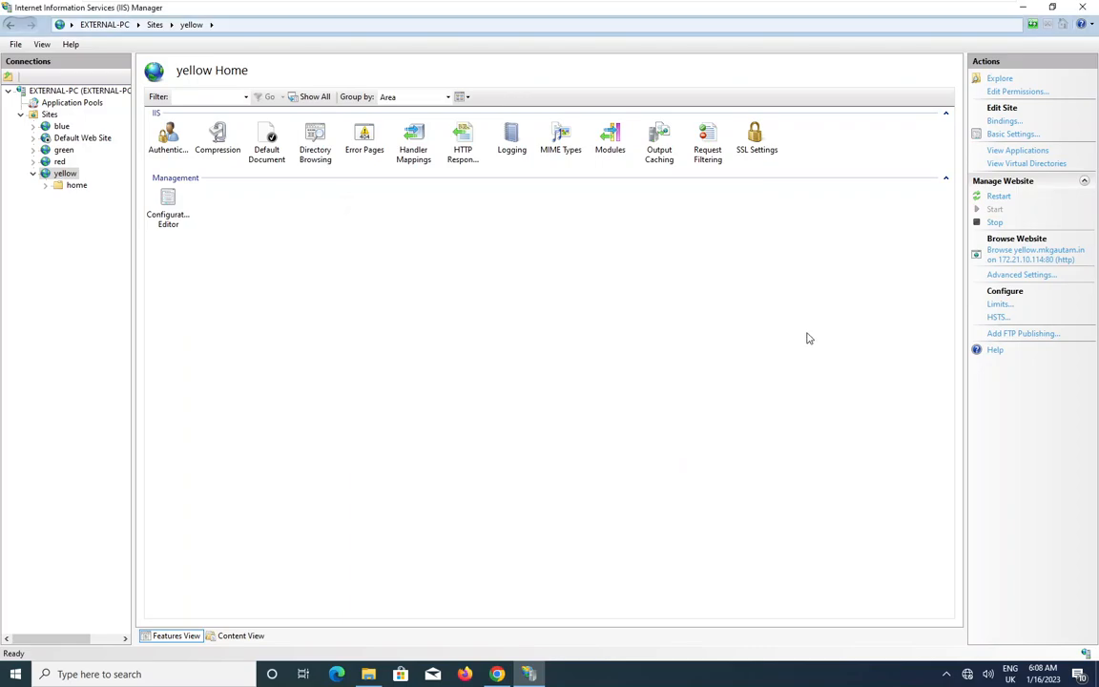
Run the connection test in the yellow site's basic settings and close the settings
left_click(1004, 134)
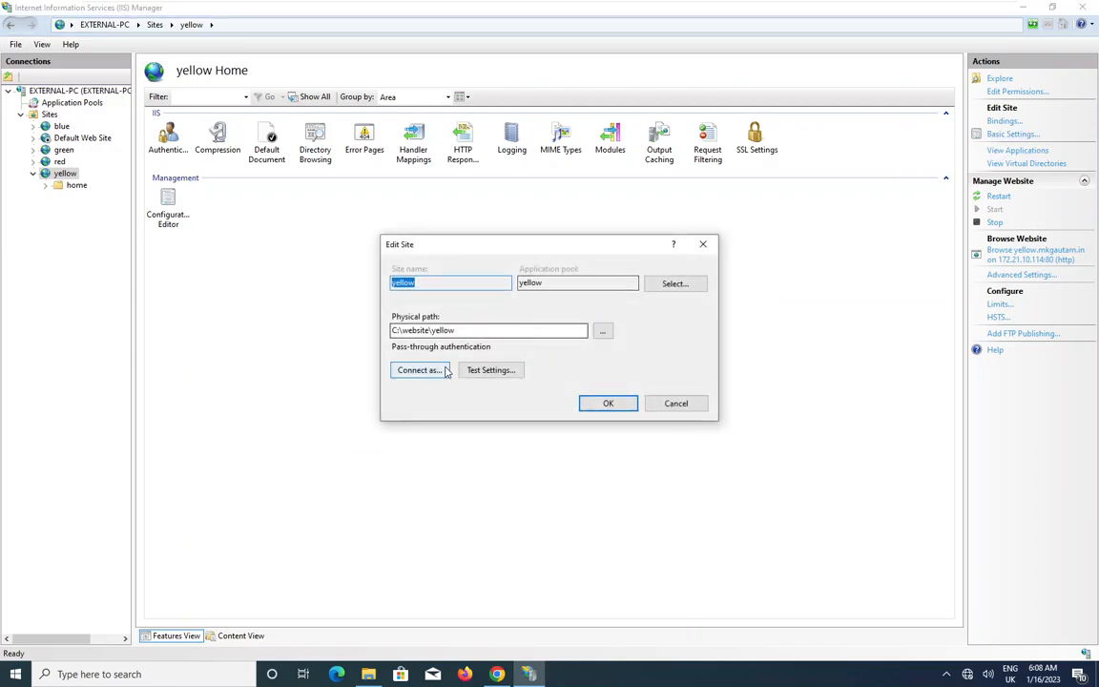
left_click(486, 371)
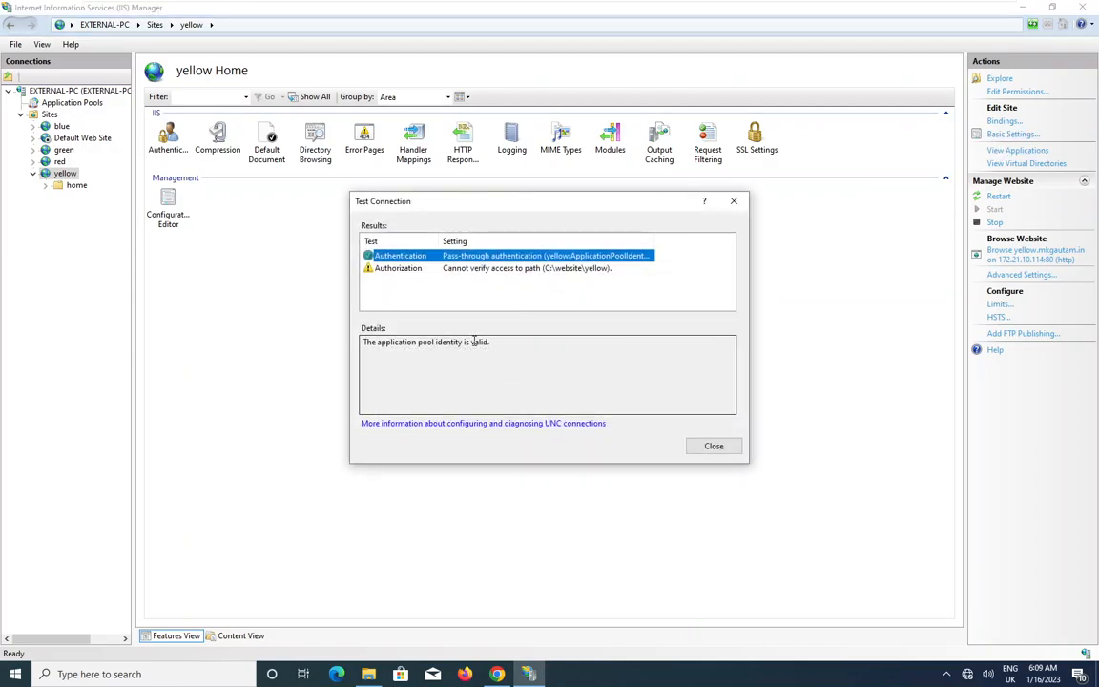
left_click(714, 447)
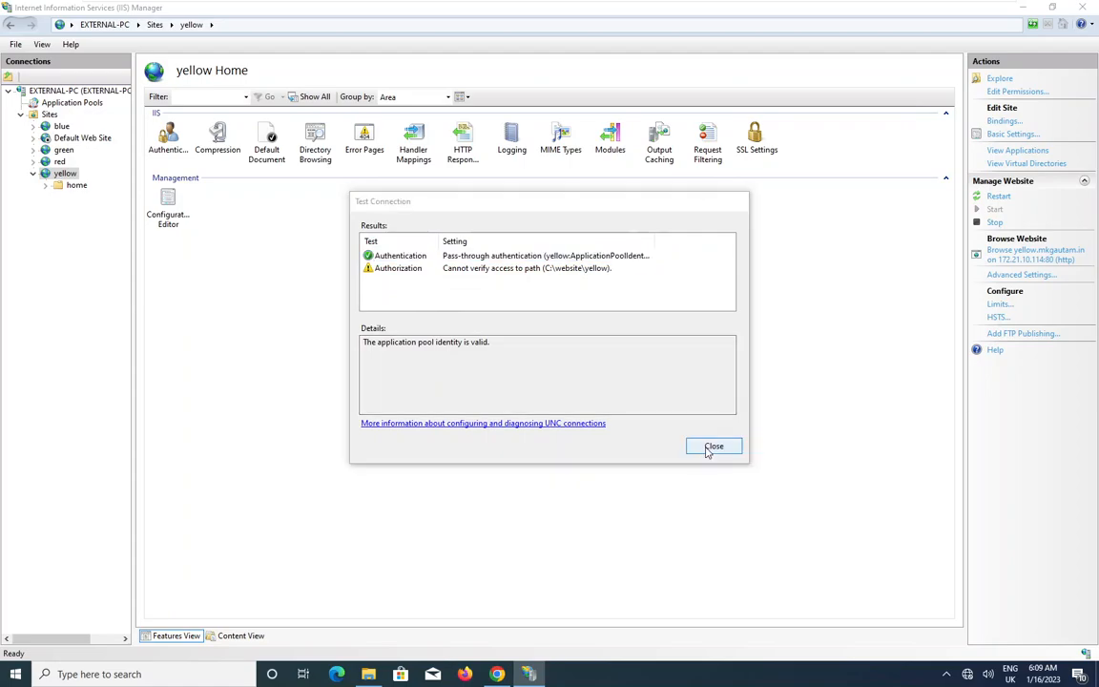
left_click(609, 404)
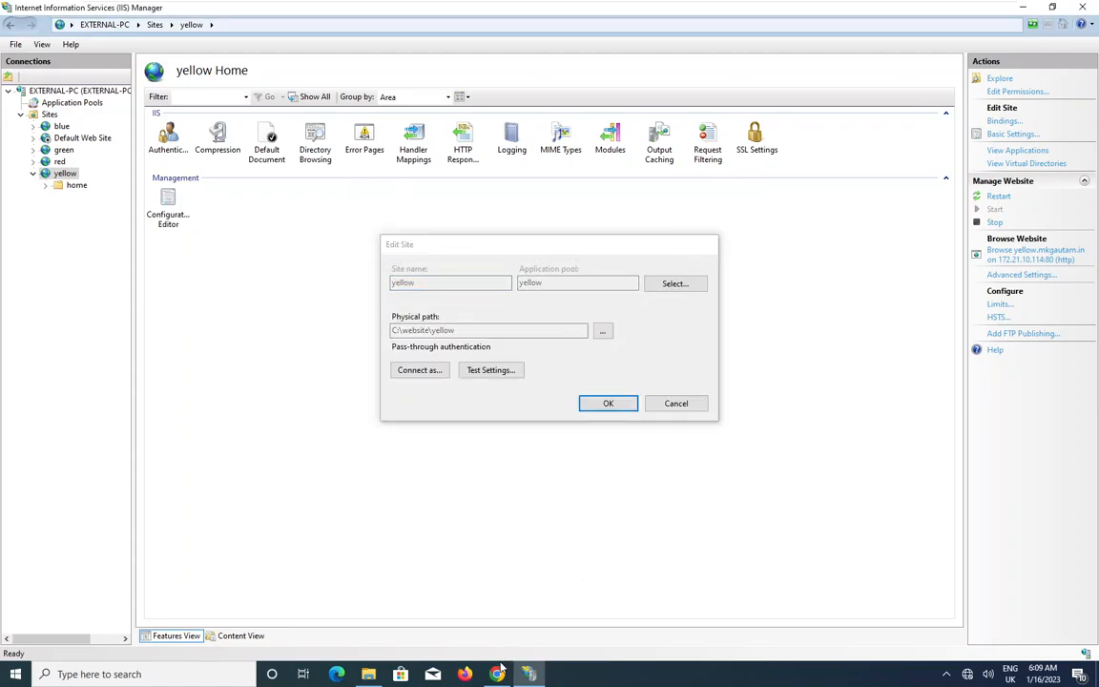
Switch to Chrome on the web server machine and load yellow.mkgautam.in/home to test the yellow site directly
key("alt+Tab")
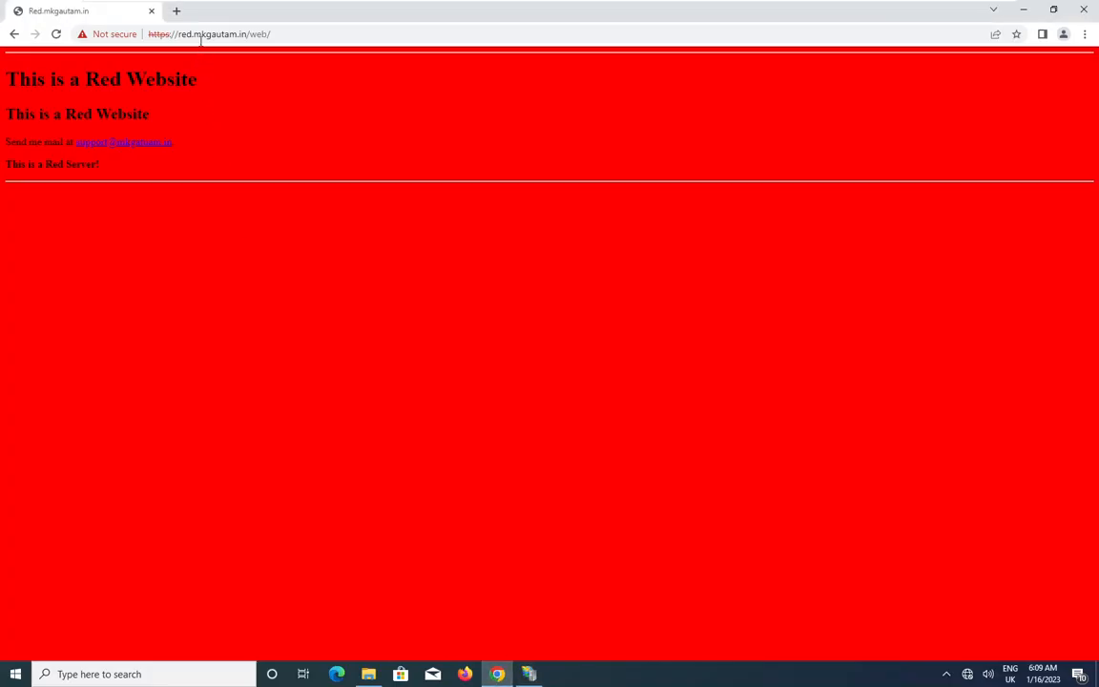
left_click(201, 38)
type("yell")
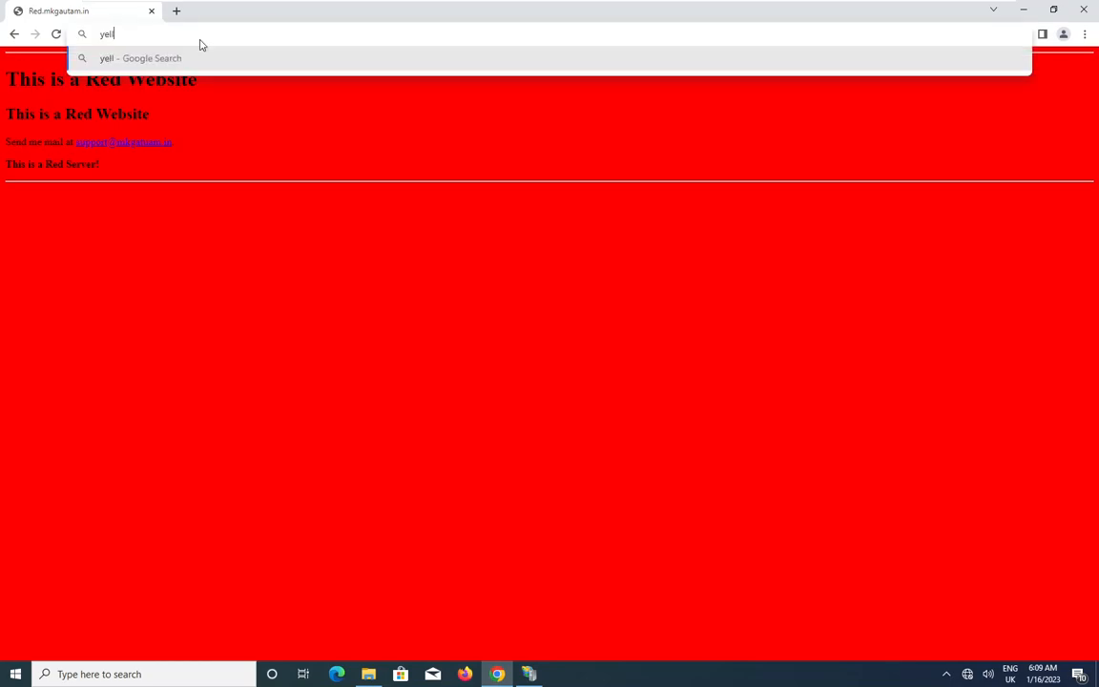
type("ow.mkgautam")
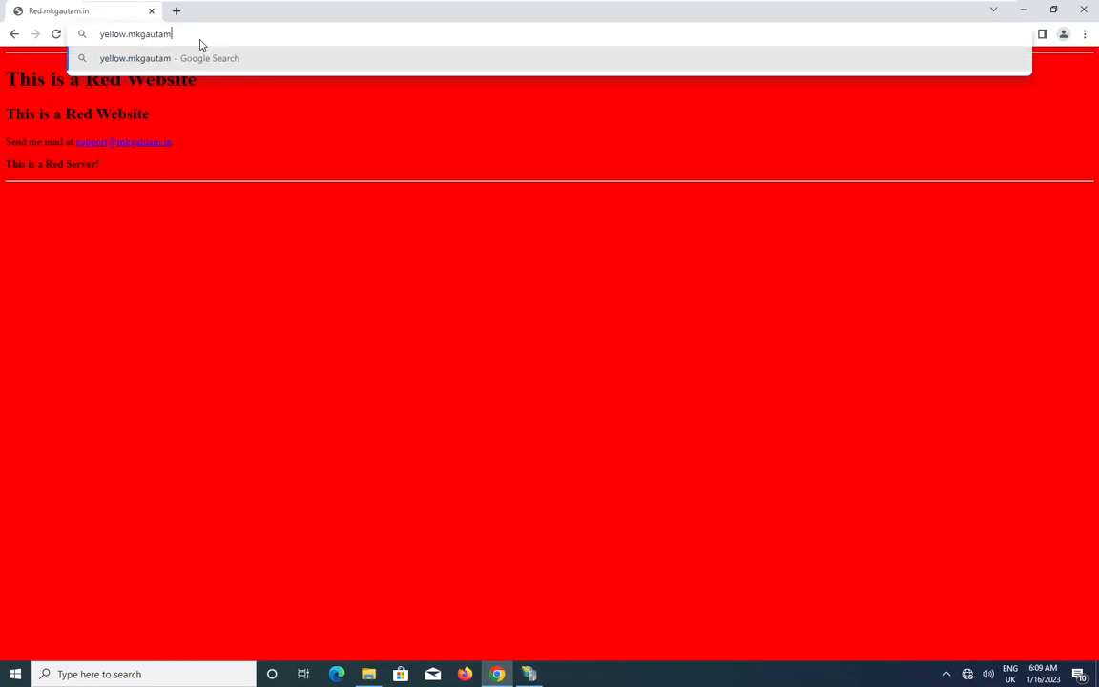
type(".in/home")
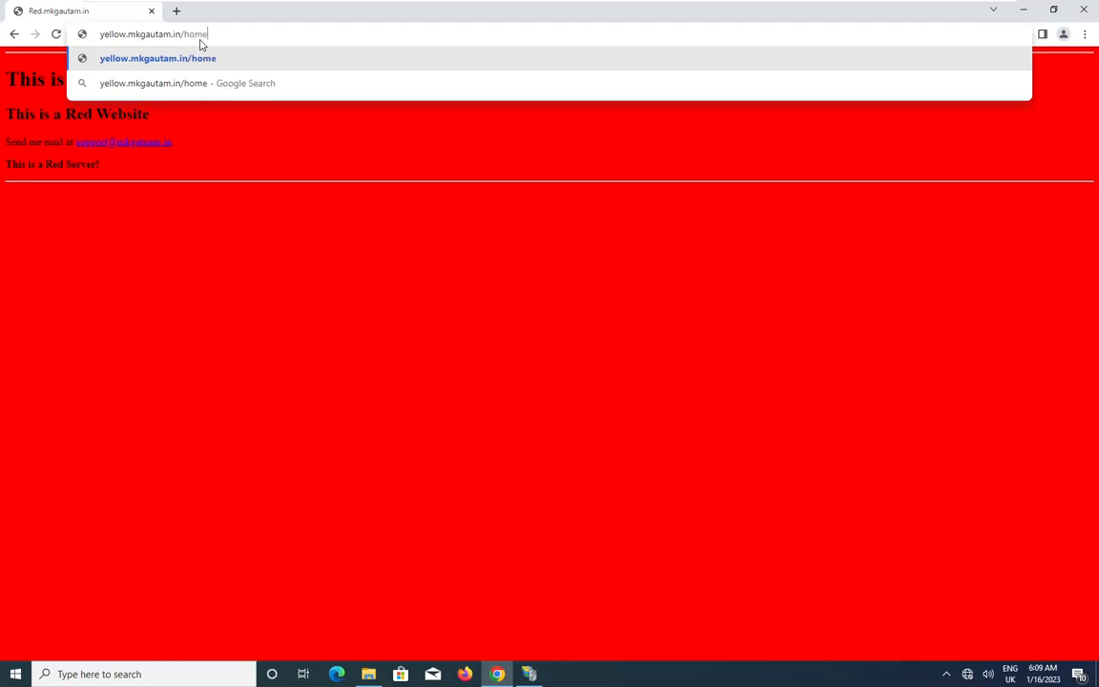
key("Return")
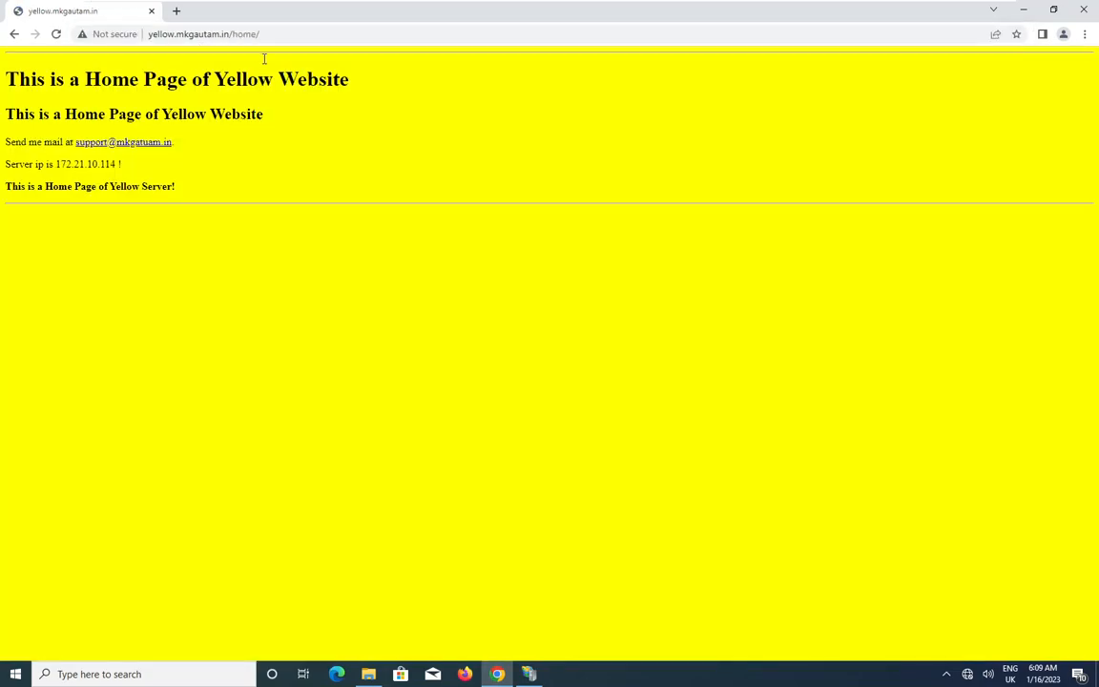
Switch to the PC1 machine and reload 172.21.10.11/home several times to test the load-balanced home page
mouse_move(378, 5)
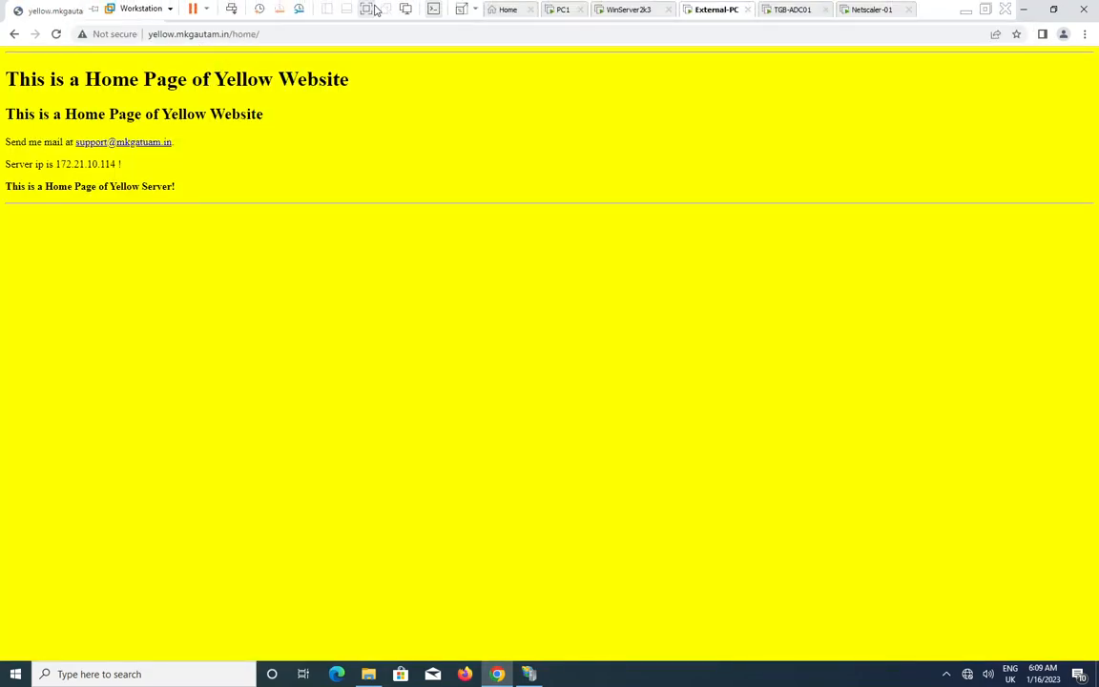
left_click(559, 13)
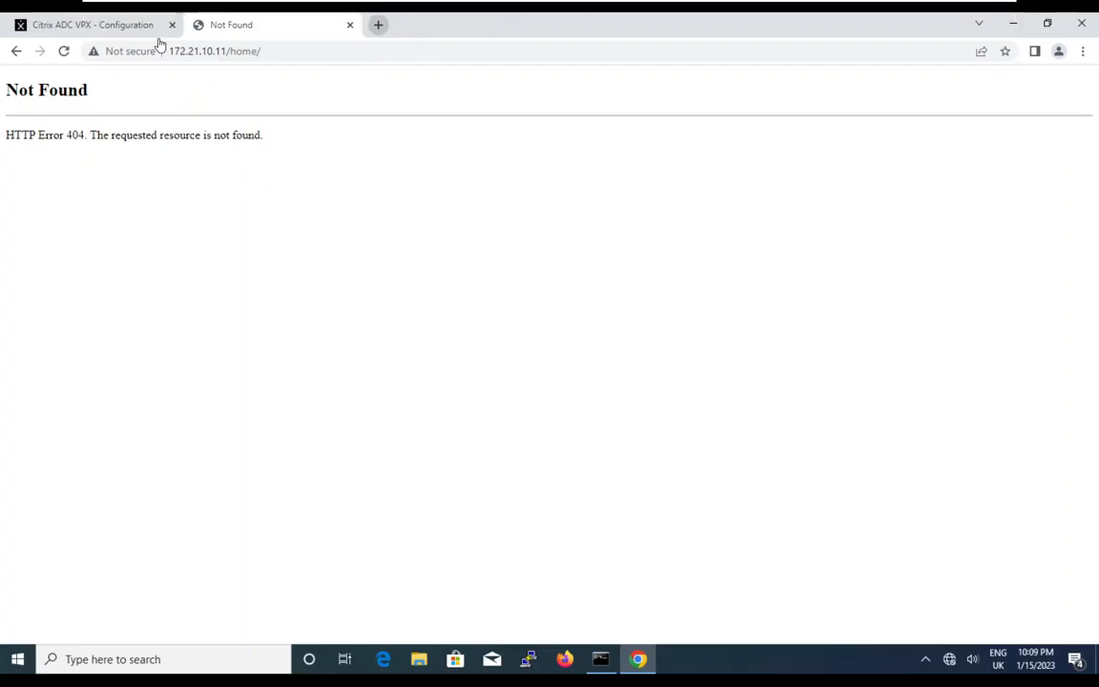
left_click(66, 52)
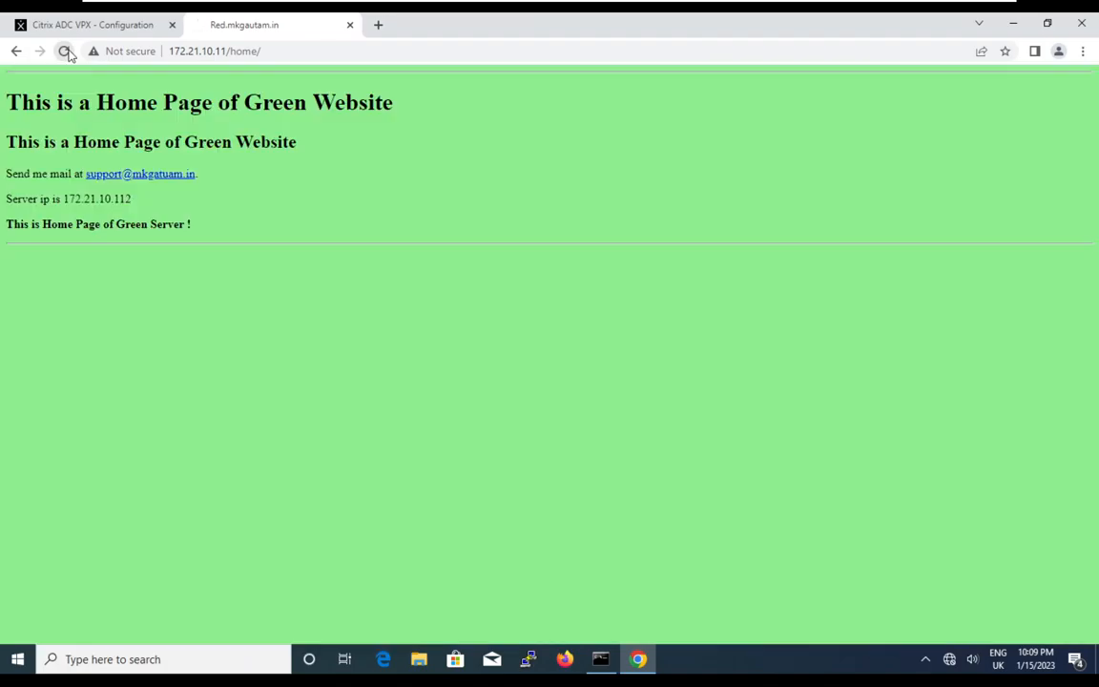
left_click(67, 52)
left_click(66, 52)
left_click(67, 52)
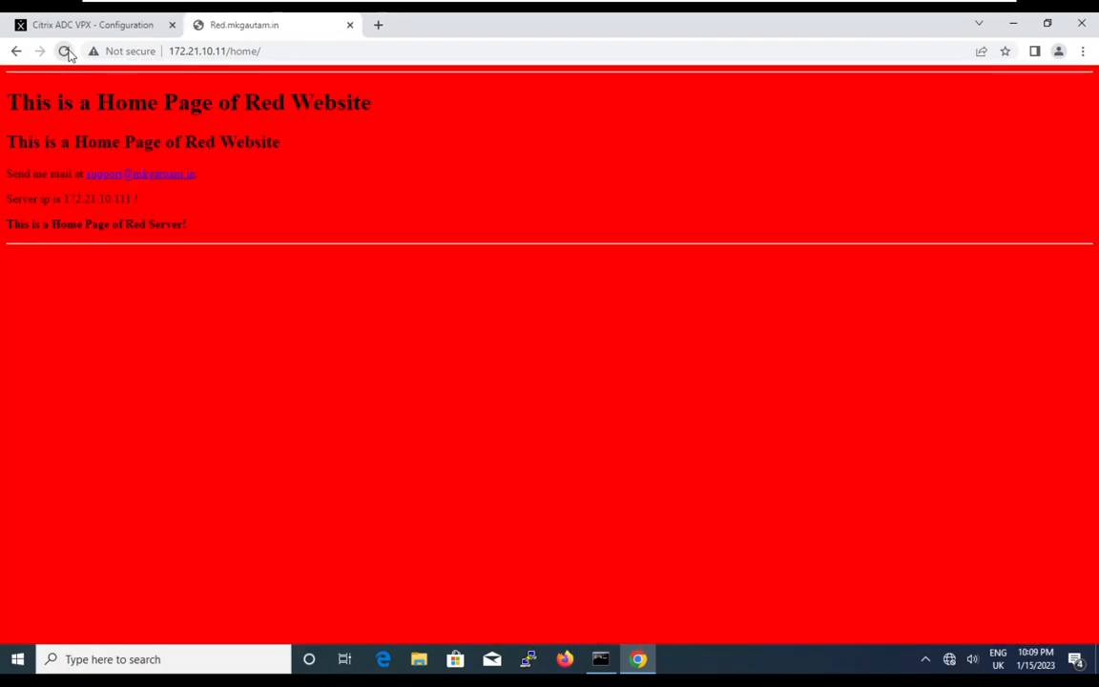
Switch to the Citrix ADC configuration and review the members of the service group bound to vserver_rgb
left_click(100, 25)
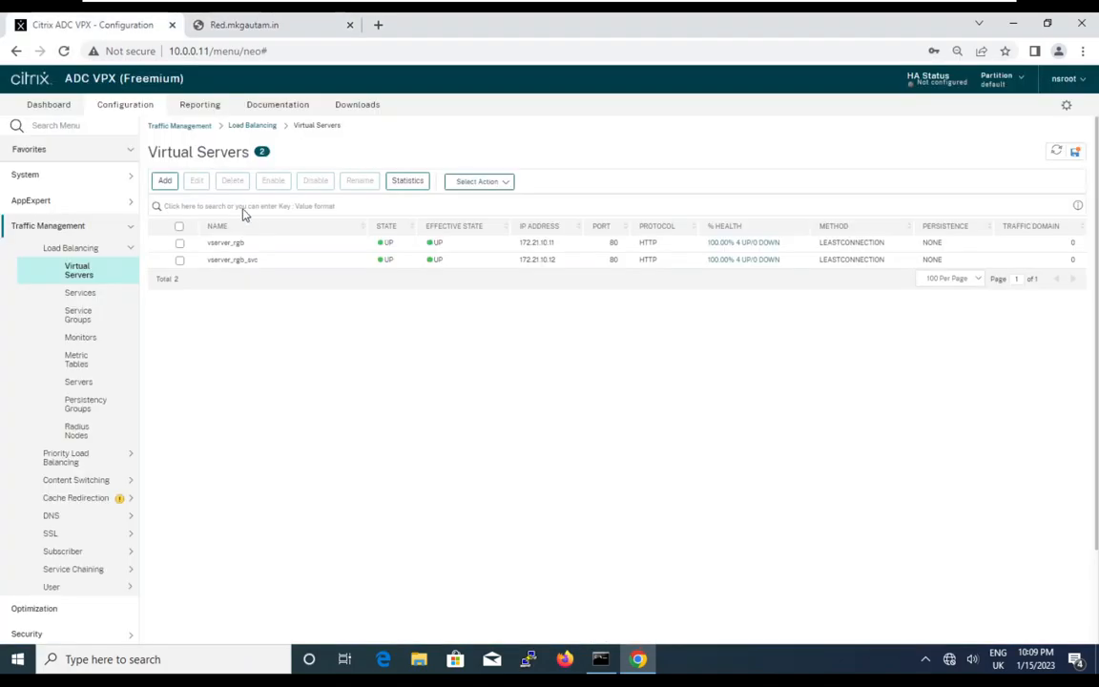
double_click(454, 248)
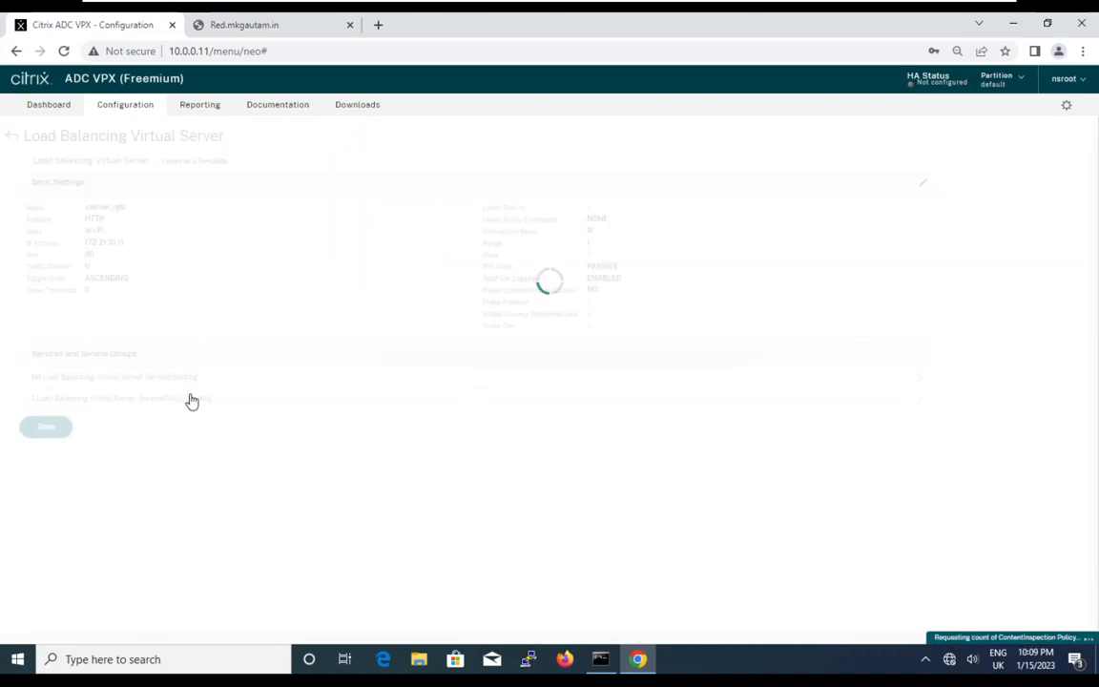
left_click(202, 410)
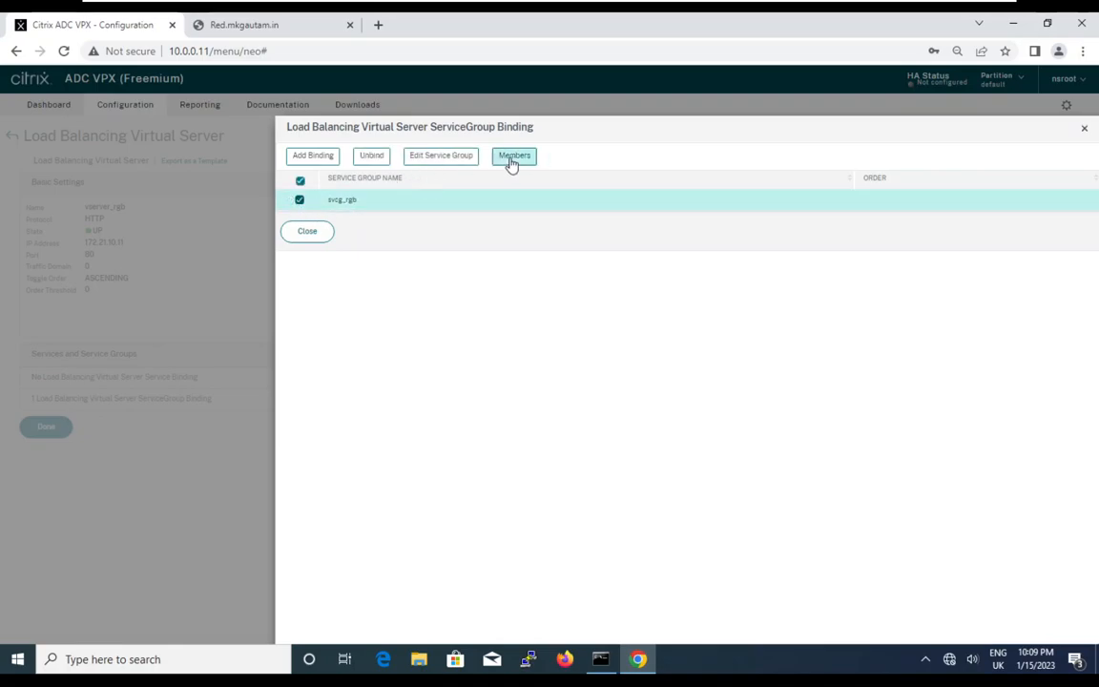
left_click(513, 158)
left_click(531, 402)
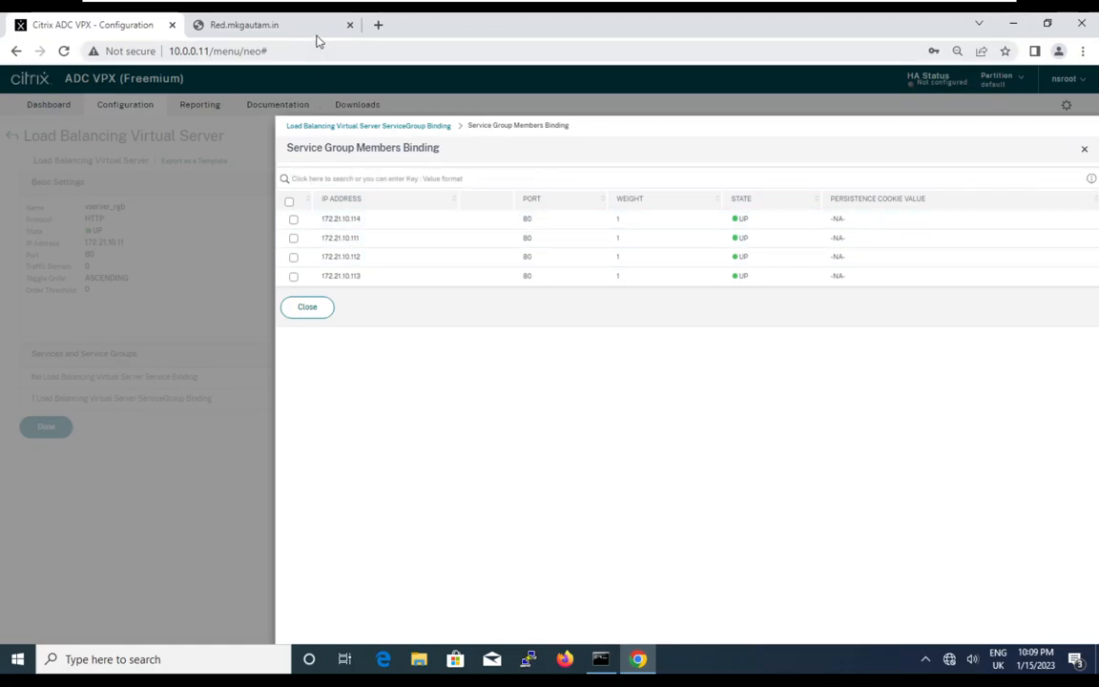
Load yellow.mkgautam.in/home in a new browser tab to test the yellow site from PC1
left_click(378, 26)
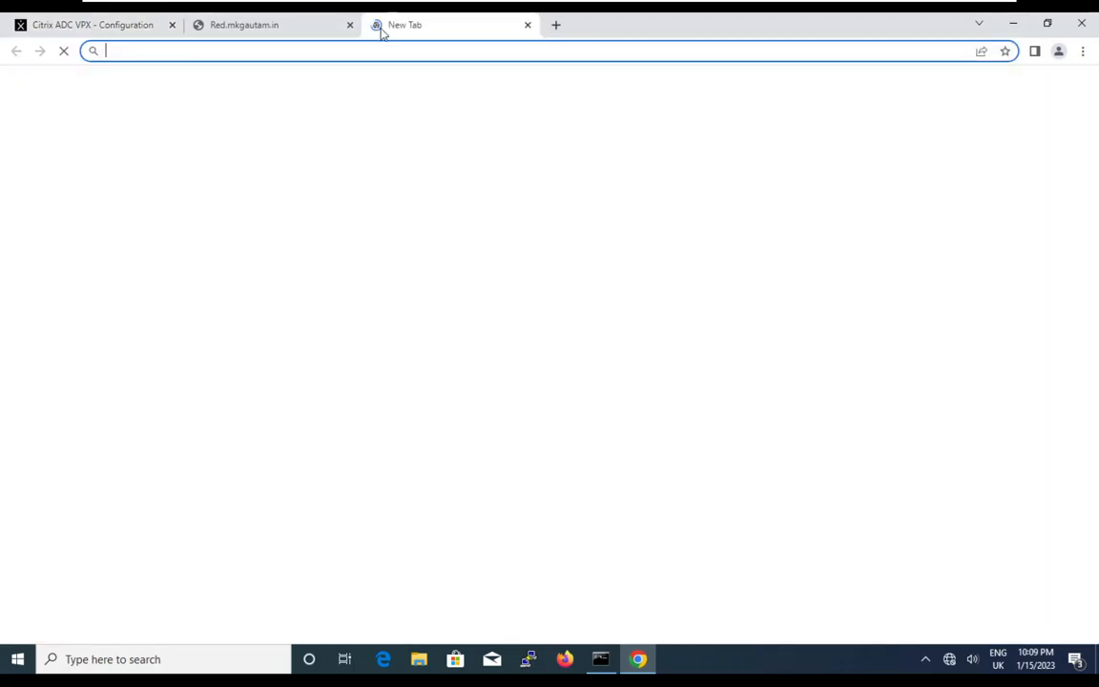
type("yellow.mkgautam.in")
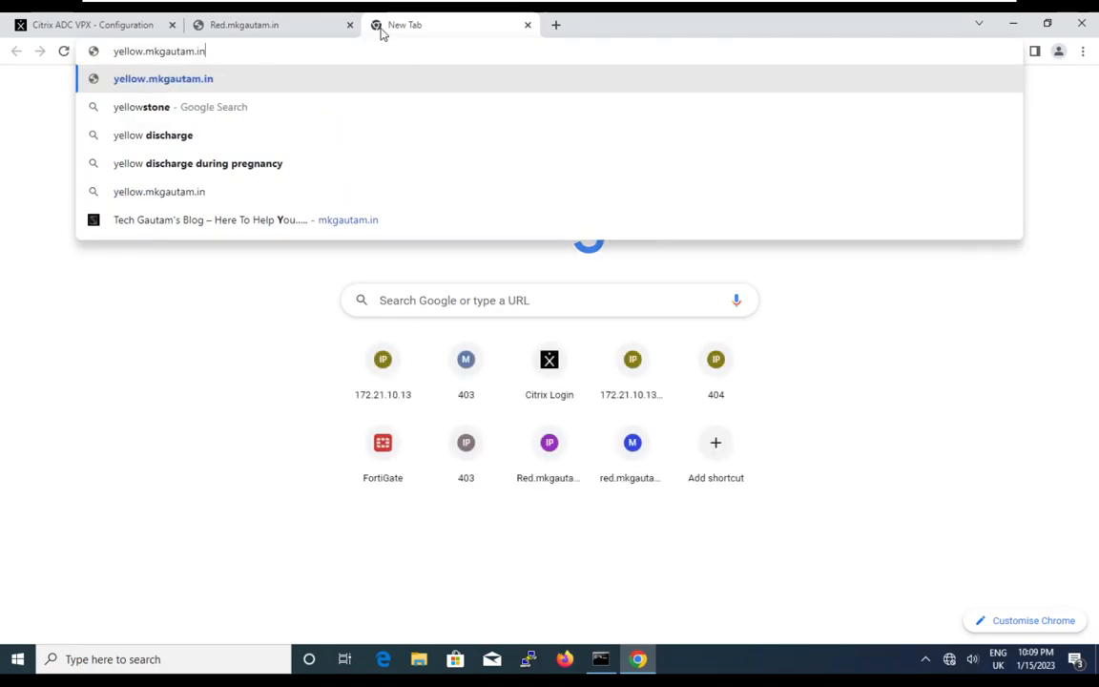
type("/home")
key("Return")
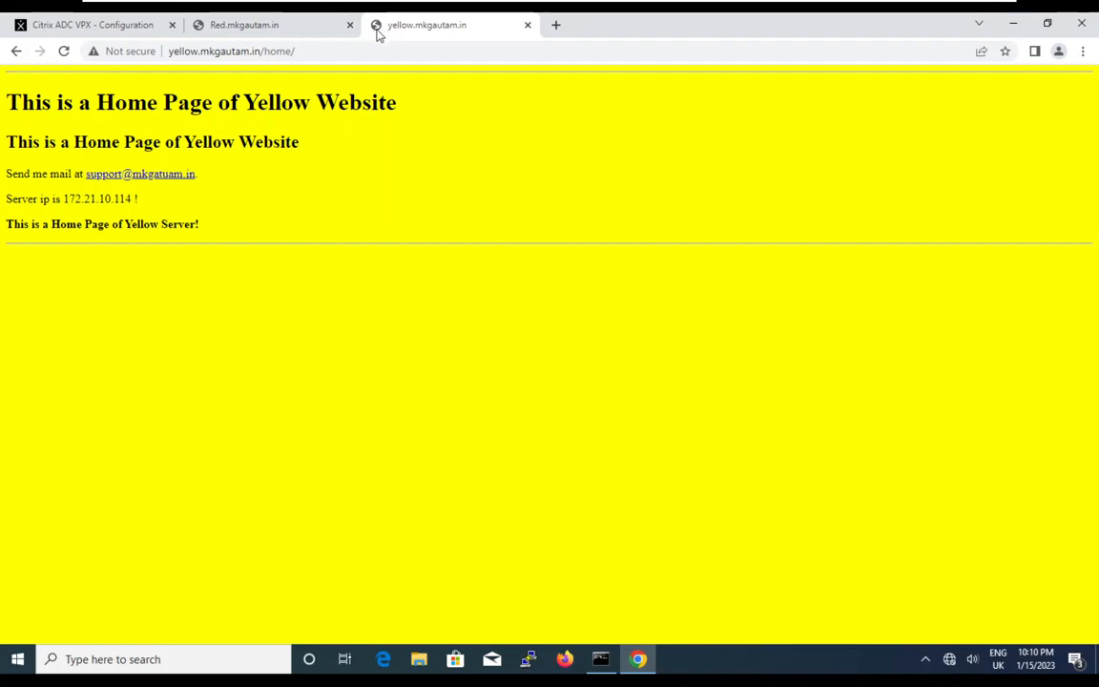
Change the path to /web and load yellow.mkgautam.in/web to test the yellow site's web path
left_click(292, 54)
left_click(298, 56)
key("BackSpace")
key("BackSpace")
key("BackSpace")
key("BackSpace")
key("BackSpace")
type("w/eb")
key("Return")
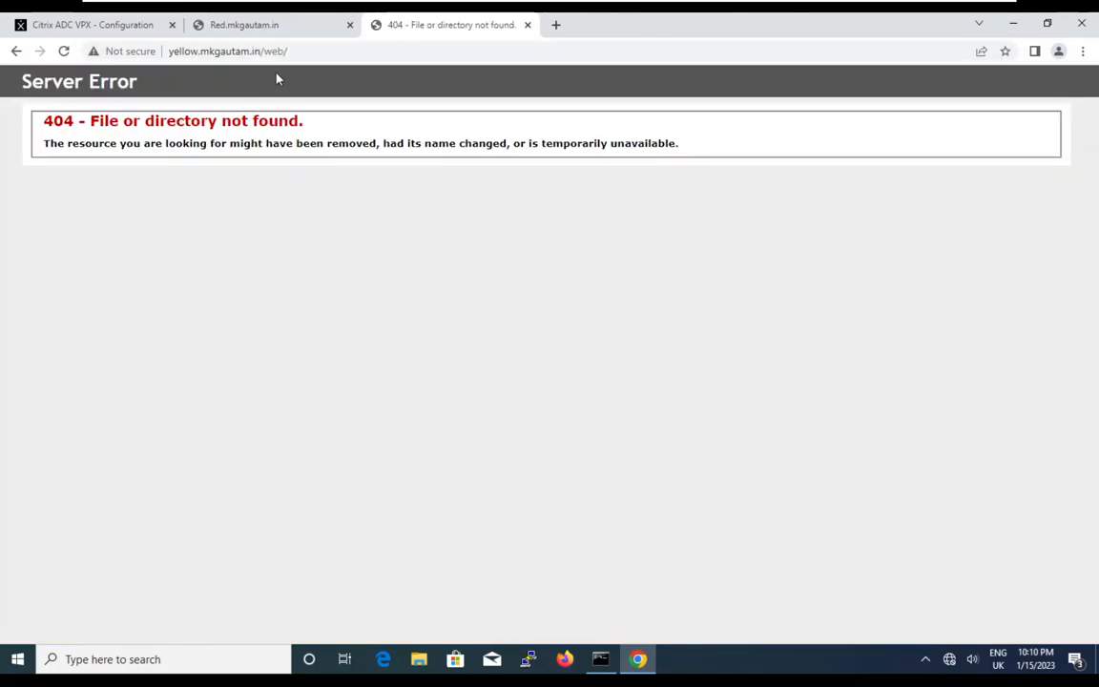
Return to the Citrix ADC configuration, close the service group bindings and finish with vserver_rgb to return to the virtual server list
left_click(124, 26)
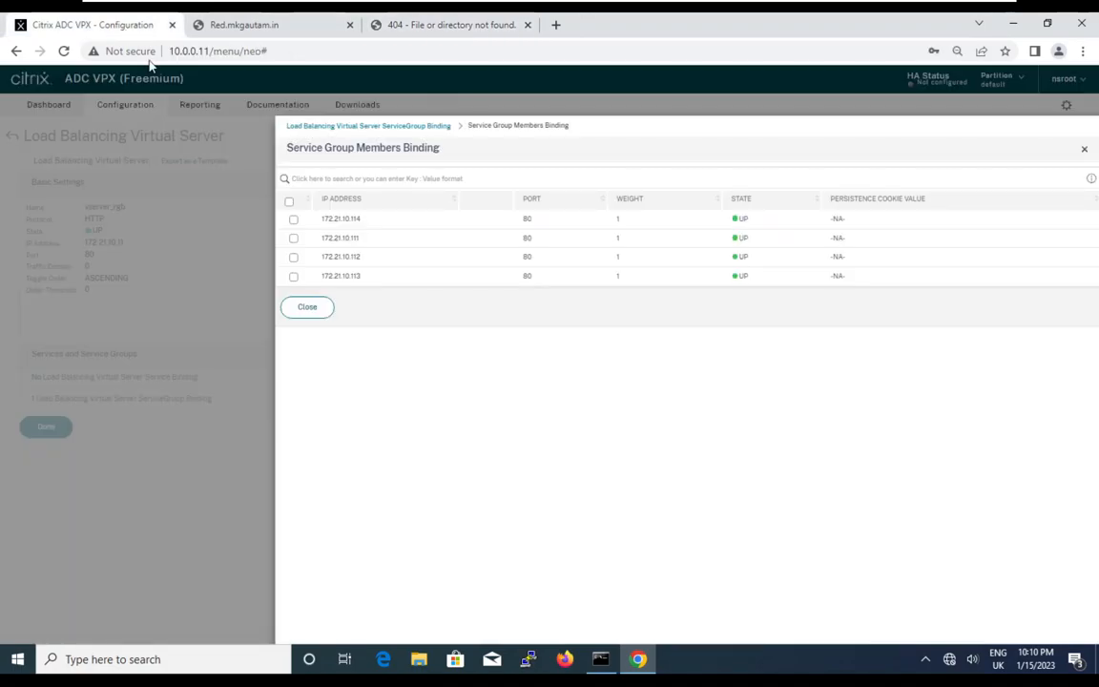
left_click(311, 309)
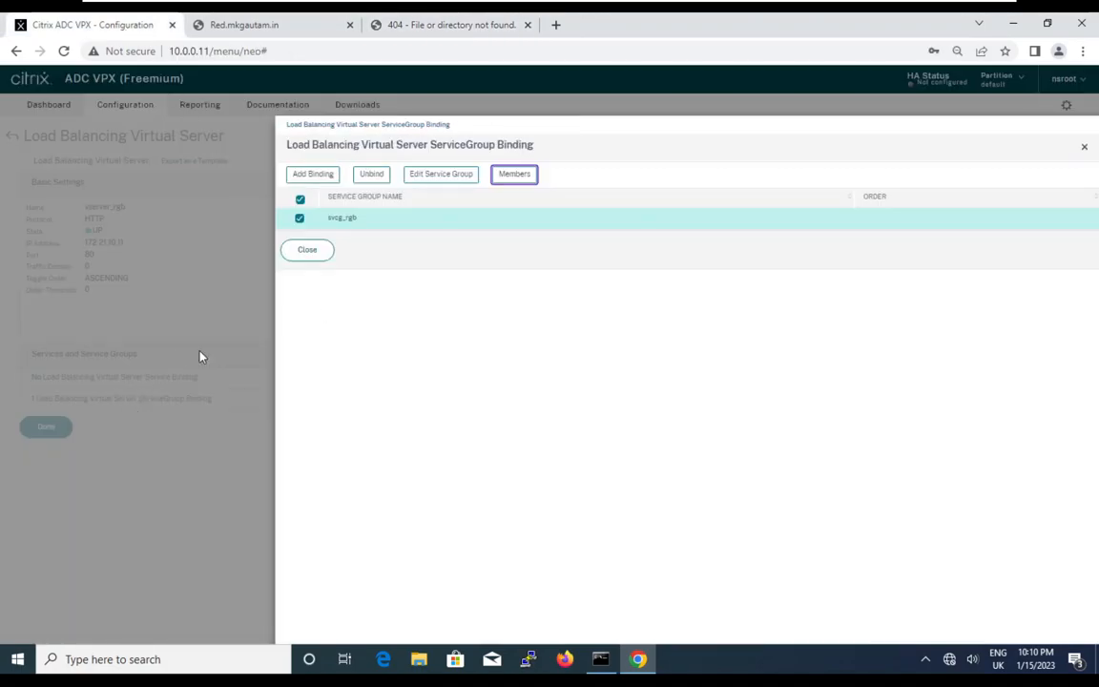
left_click(317, 254)
left_click(47, 428)
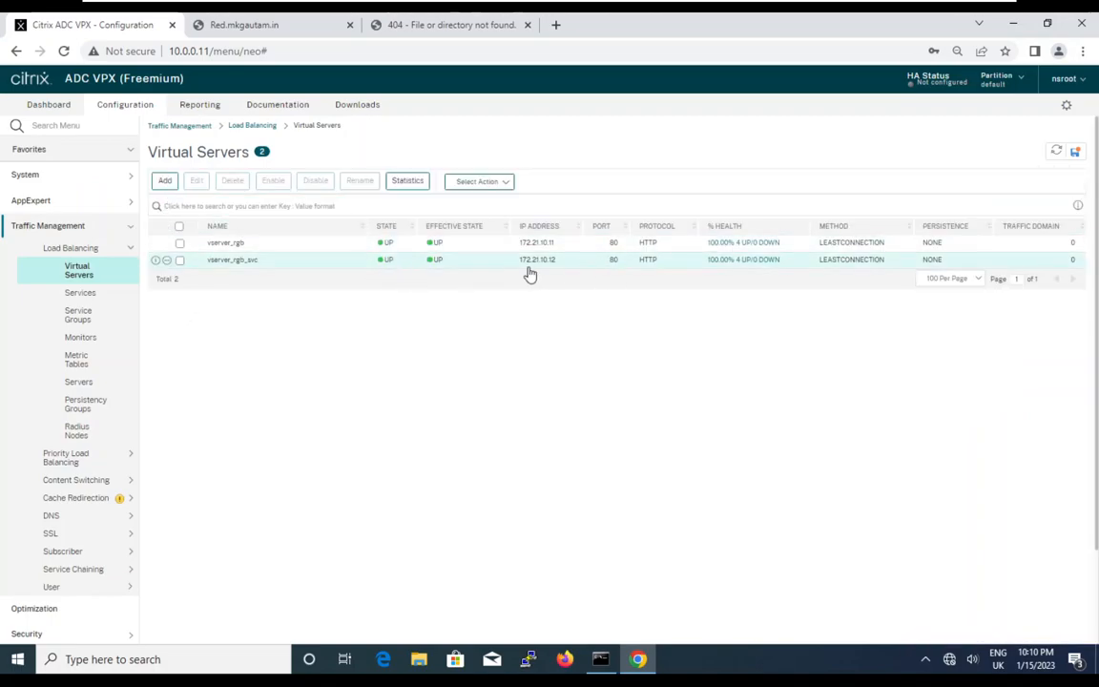
Load 172.21.10.12/home in the existing load balancing test tab to test vserver_rgb_svc
left_click(259, 26)
left_click(222, 51)
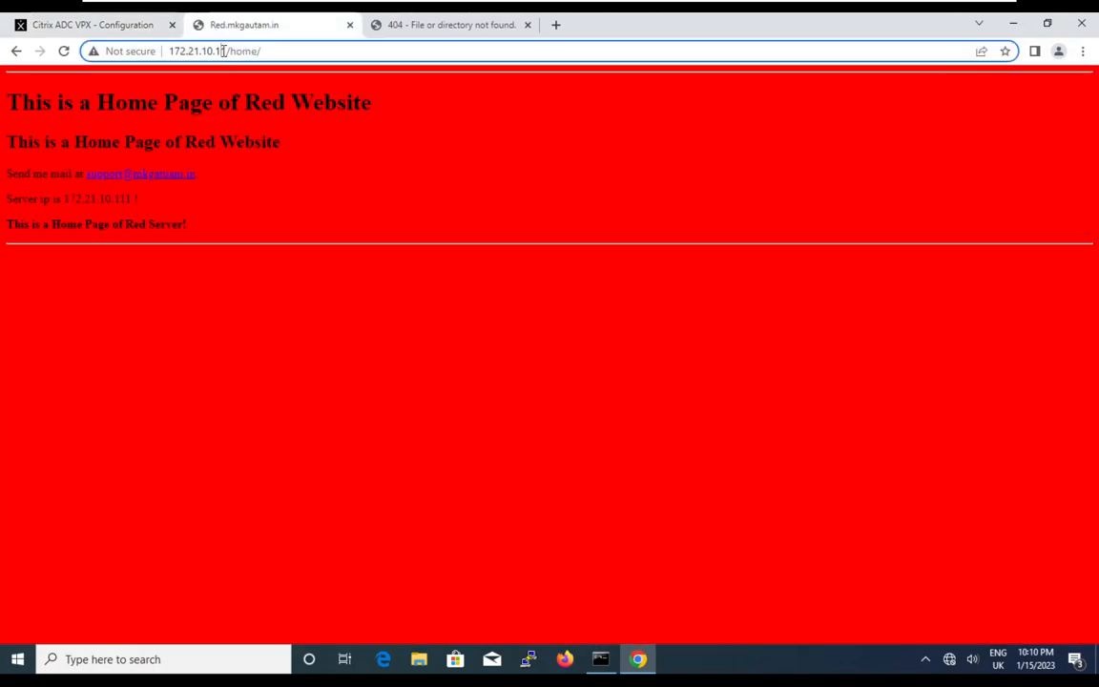
left_click(222, 50)
key("BackSpace")
type("2")
key("Return")
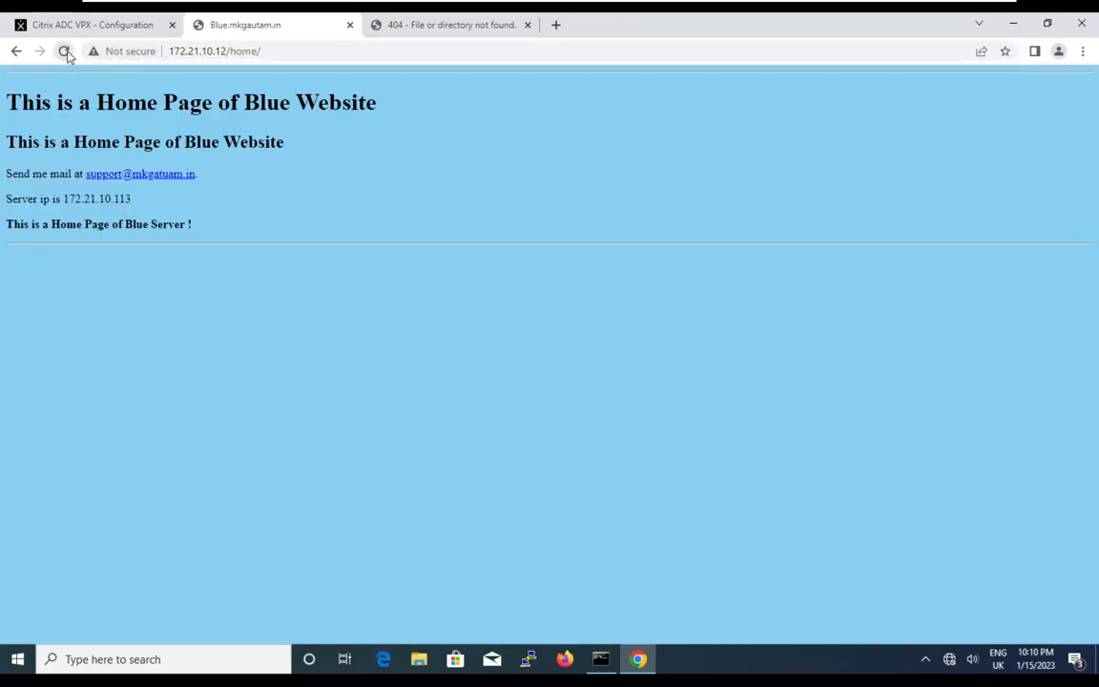
Reload 172.21.10.12/home repeatedly to test how requests are distributed across the backend servers
left_click(65, 52)
left_click(65, 52)
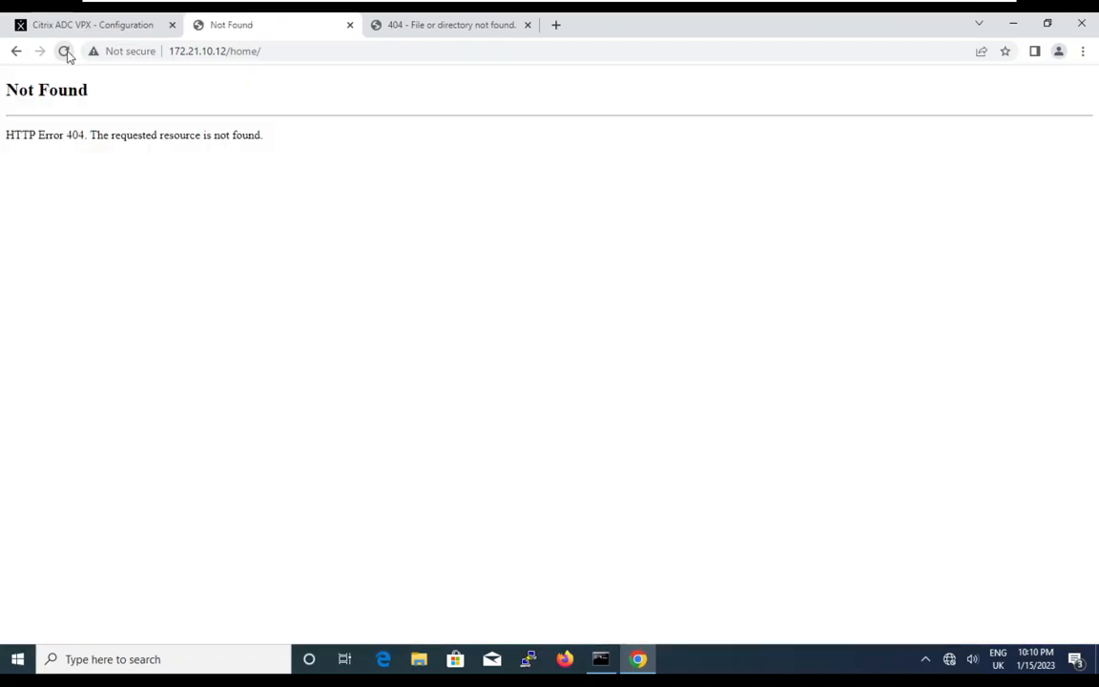
left_click(65, 52)
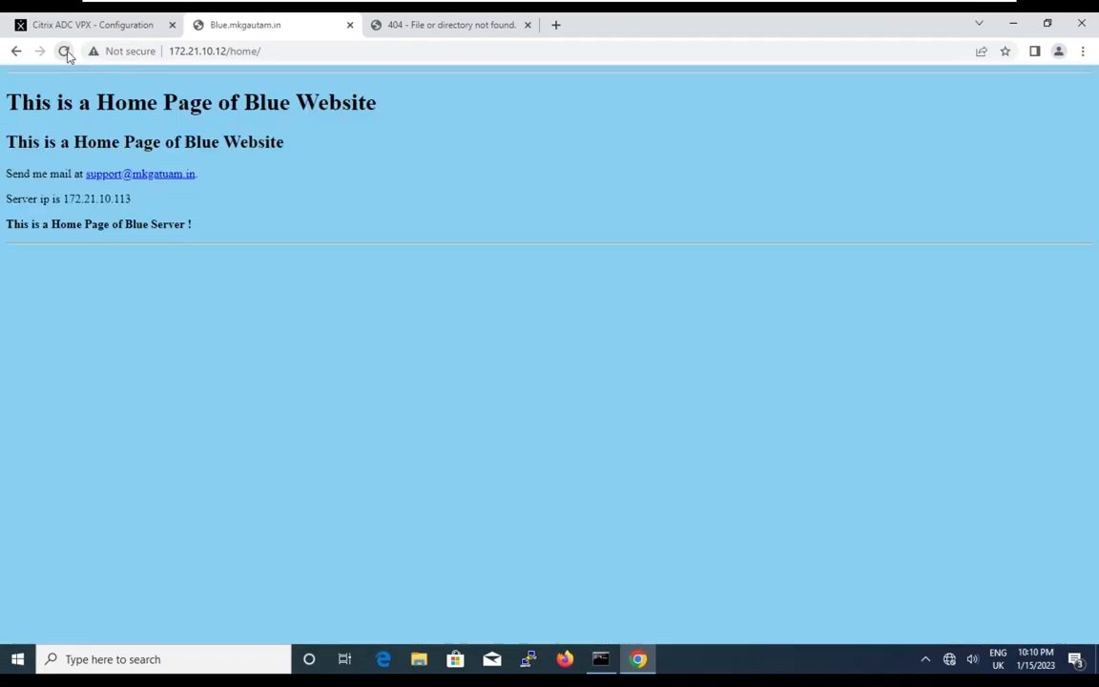
left_click(65, 51)
left_click(65, 51)
left_click(65, 51)
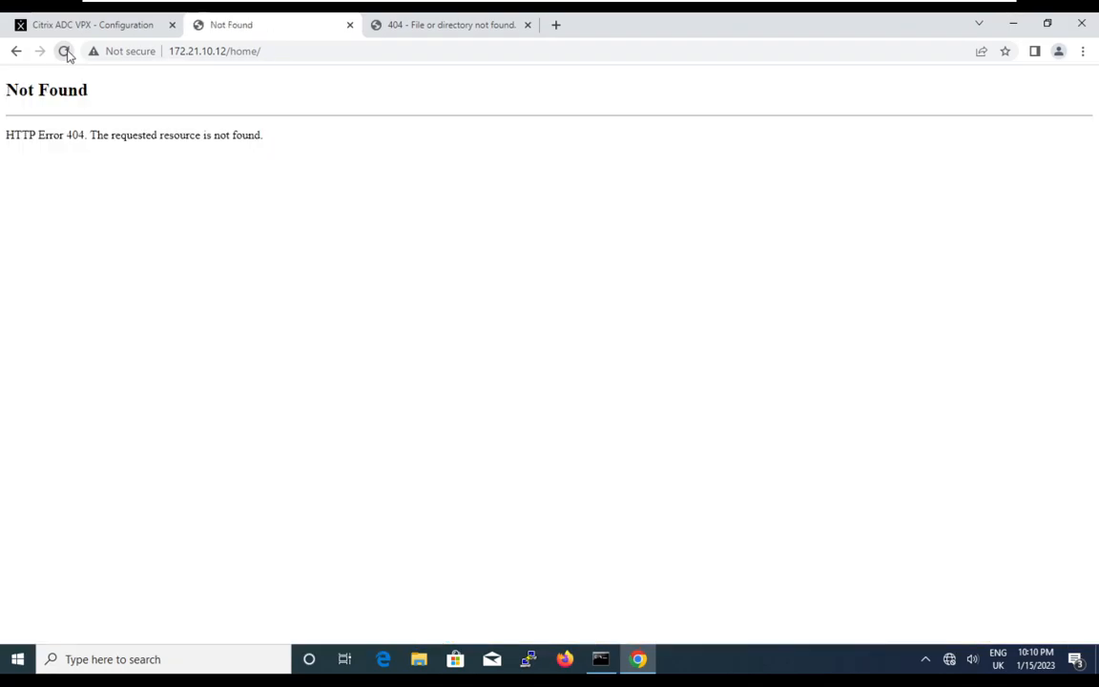
left_click(64, 52)
left_click(65, 52)
left_click(65, 51)
left_click(64, 52)
left_click(65, 52)
left_click(65, 52)
left_click(65, 52)
left_click(65, 52)
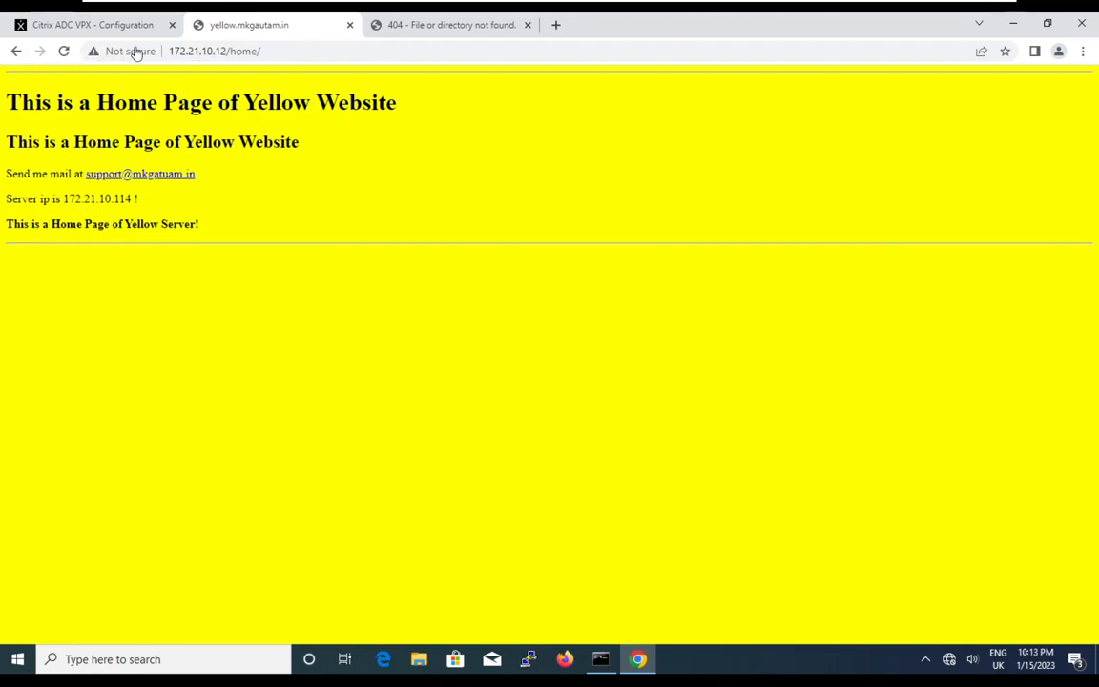
left_click(64, 53)
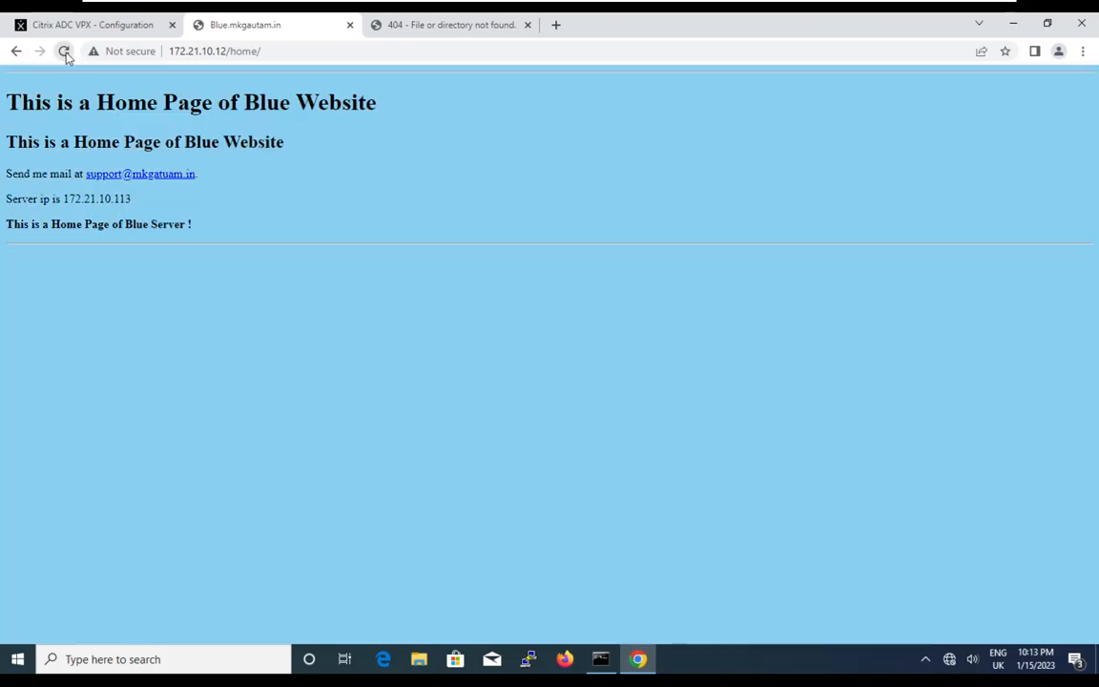
left_click(64, 52)
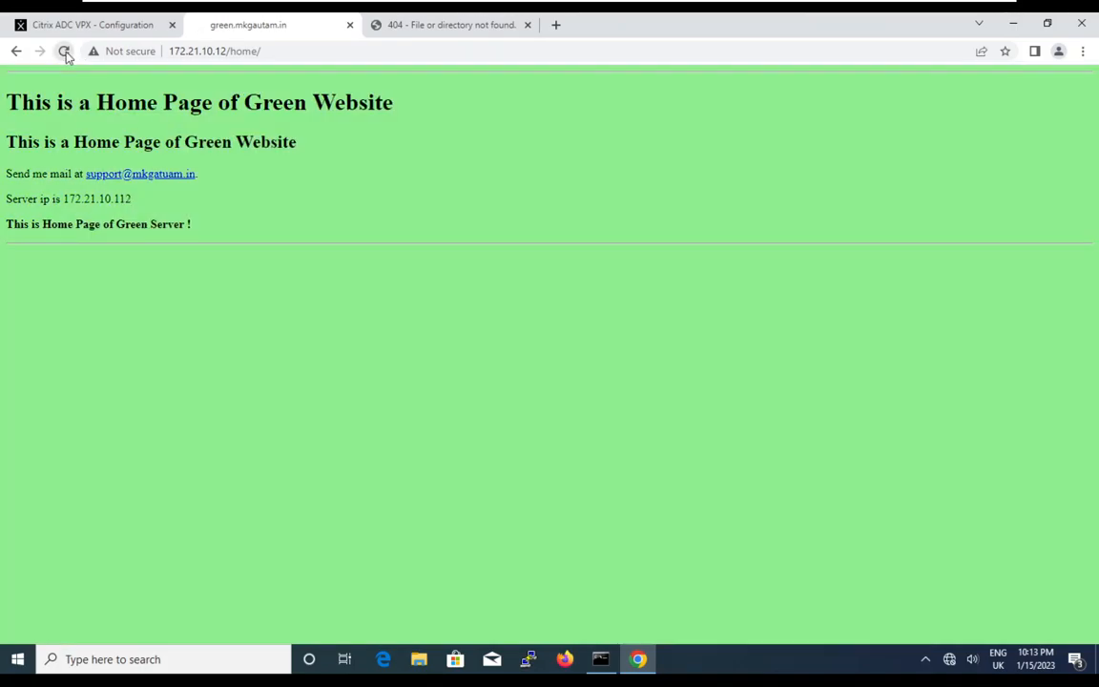
left_click(63, 52)
left_click(64, 52)
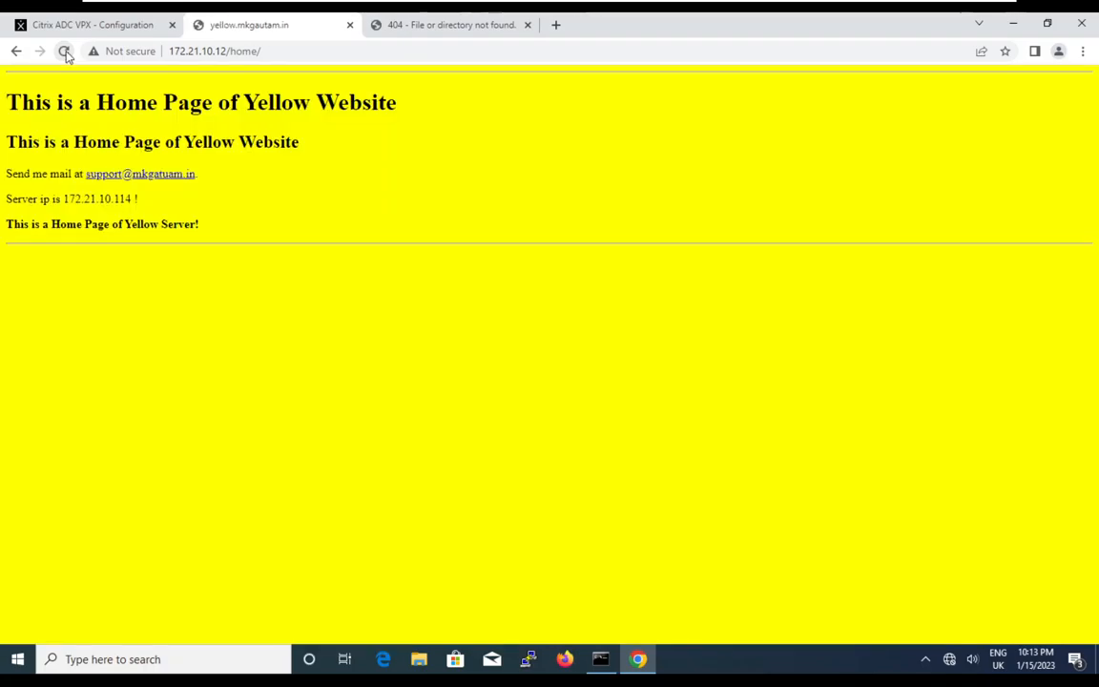
left_click(64, 53)
left_click(65, 52)
left_click(65, 51)
left_click(65, 51)
left_click(65, 52)
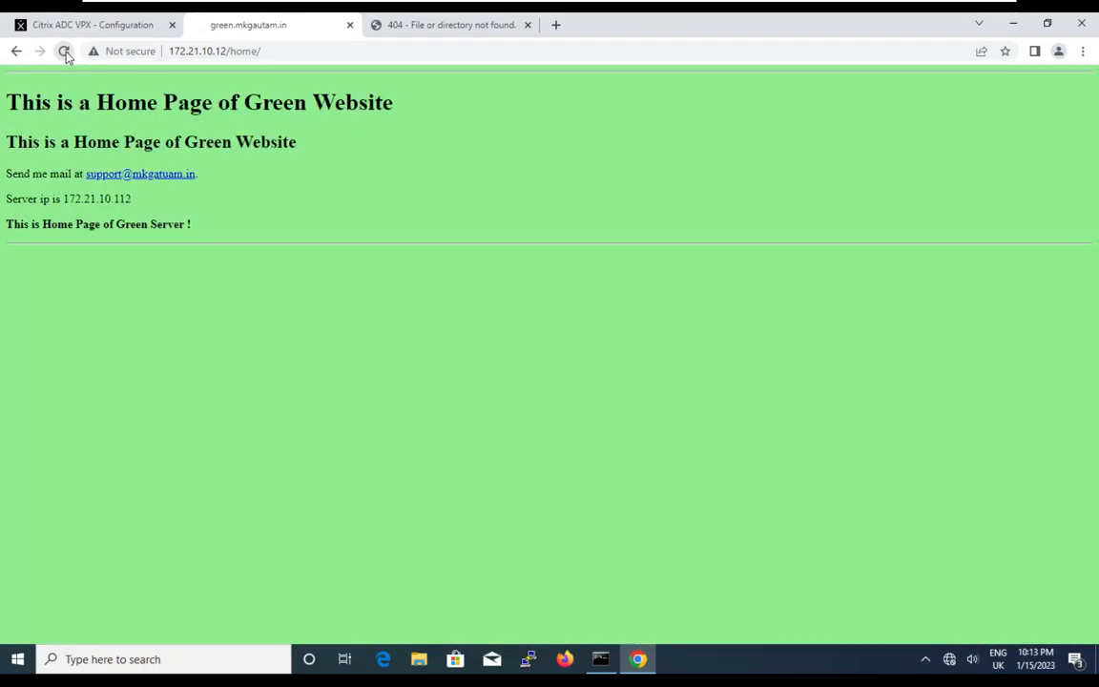
left_click(64, 51)
Load 172.21.10.12/web and reload it repeatedly to test the web path on each backend server
left_click_drag(231, 52, 253, 53)
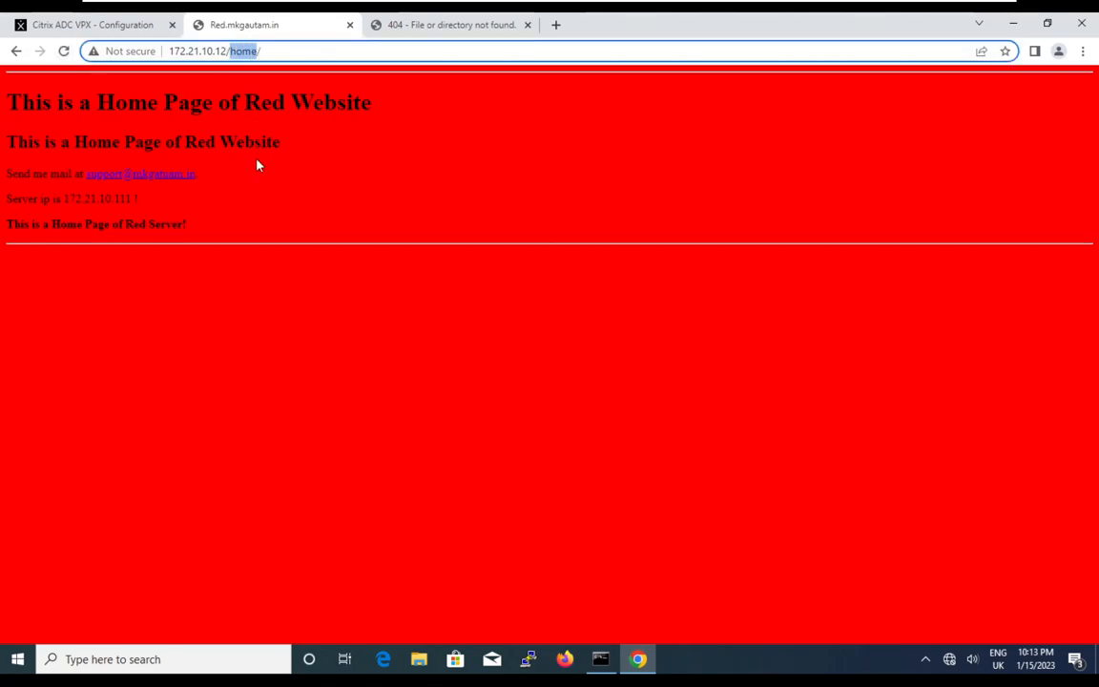
type("web")
key("Return")
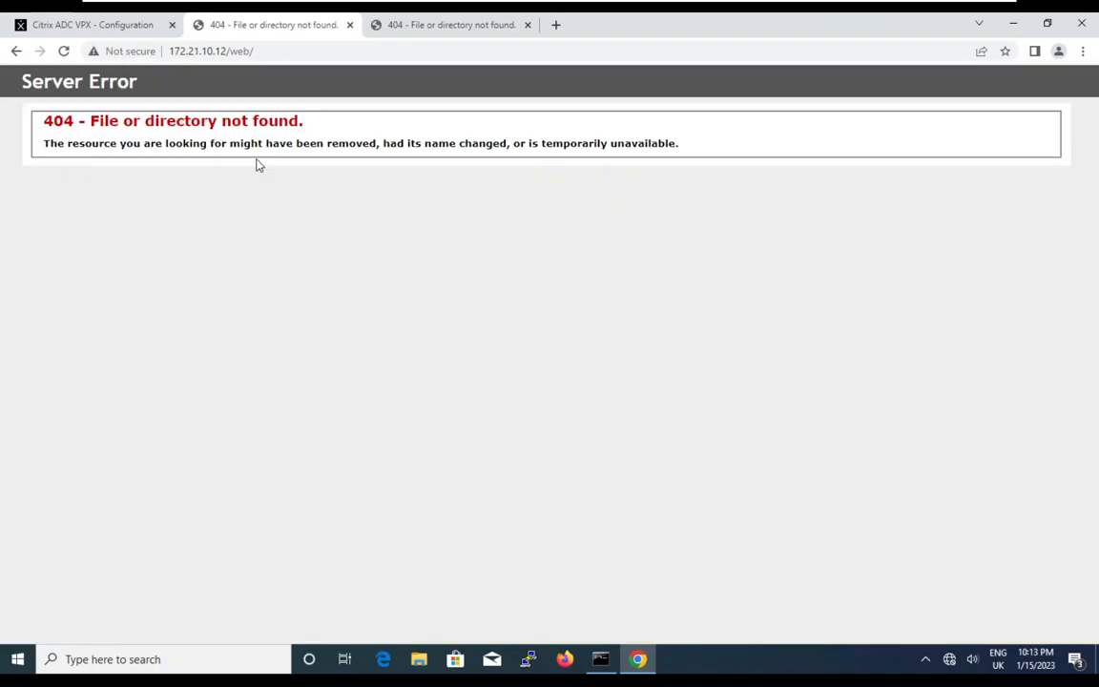
left_click(64, 51)
left_click(64, 51)
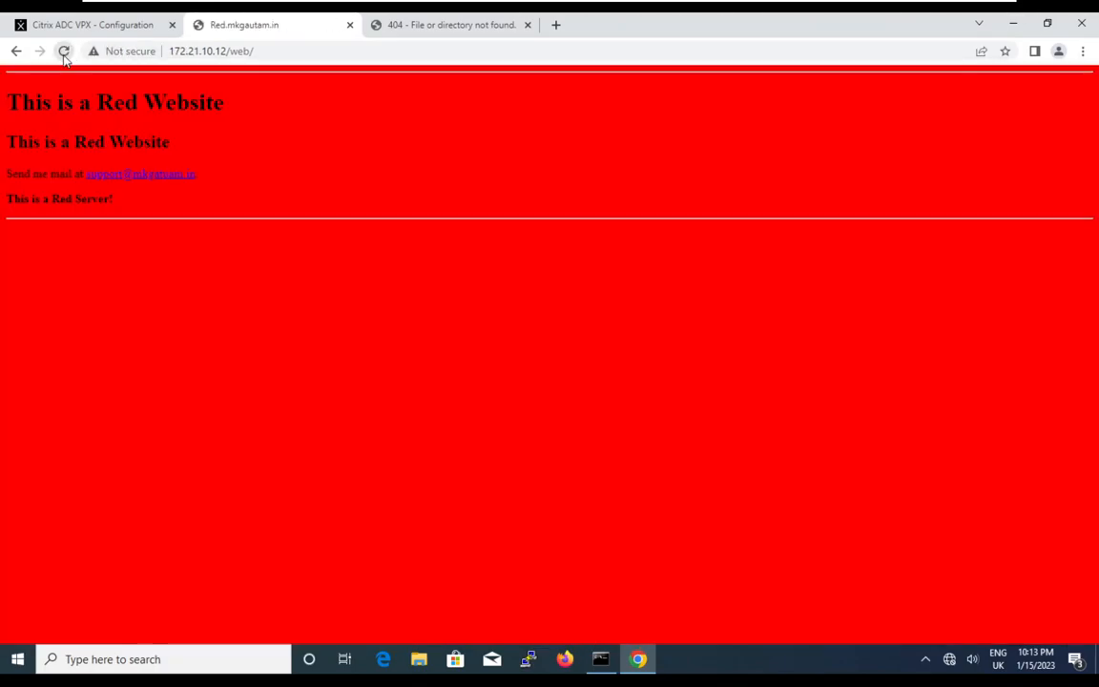
left_click(64, 51)
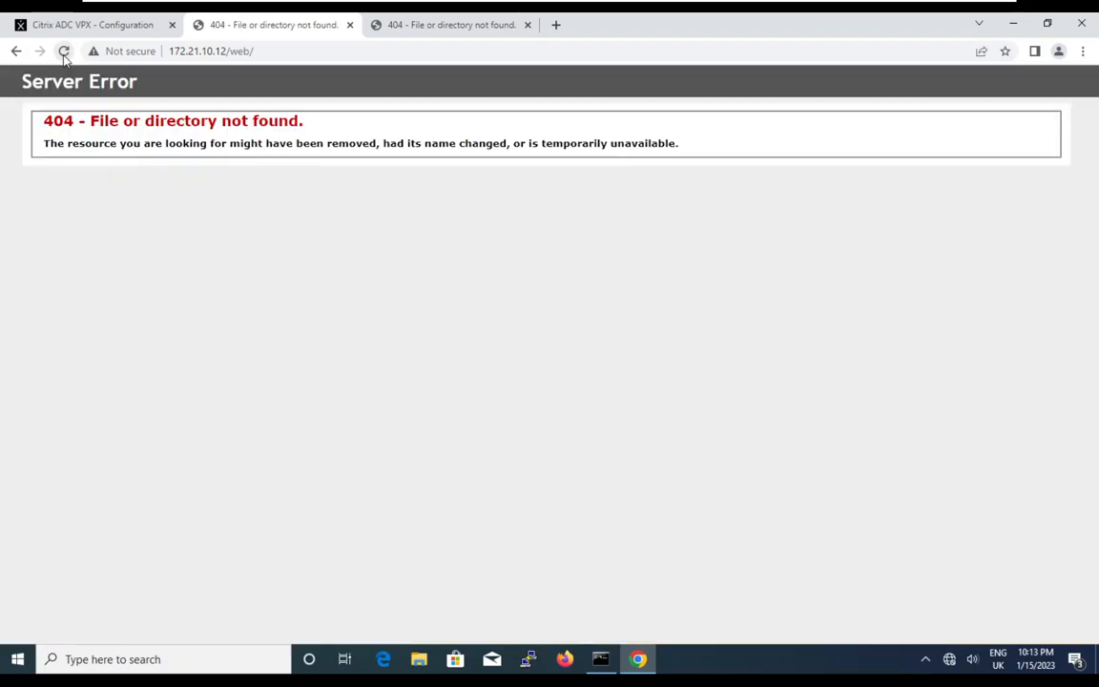
left_click(64, 52)
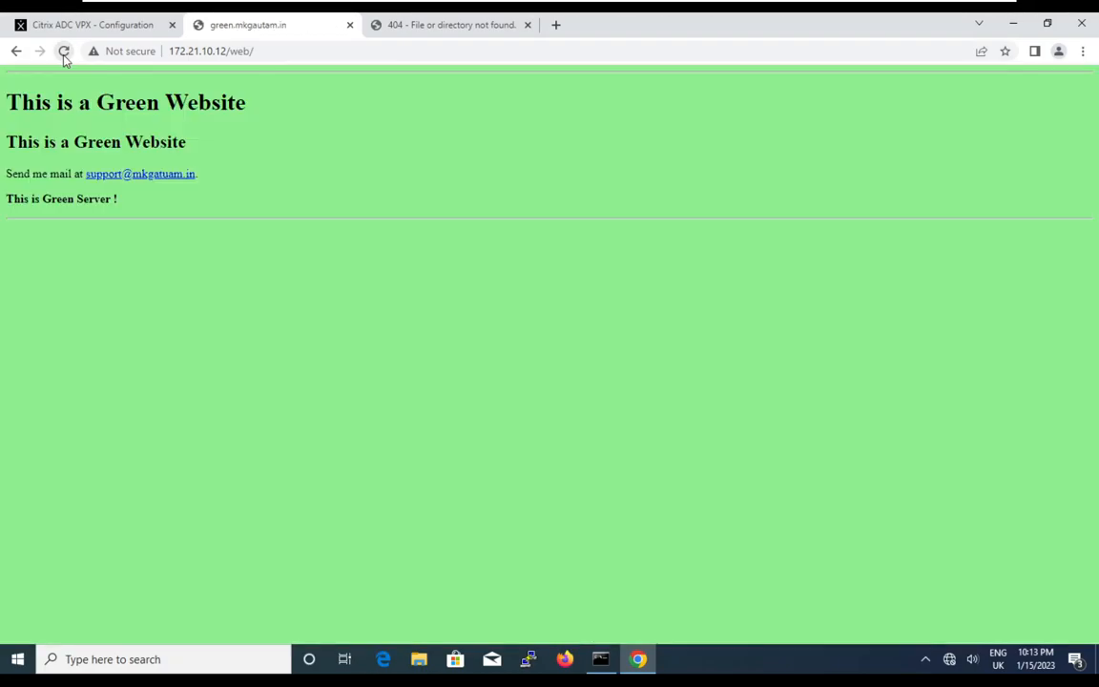
left_click(64, 52)
left_click(64, 52)
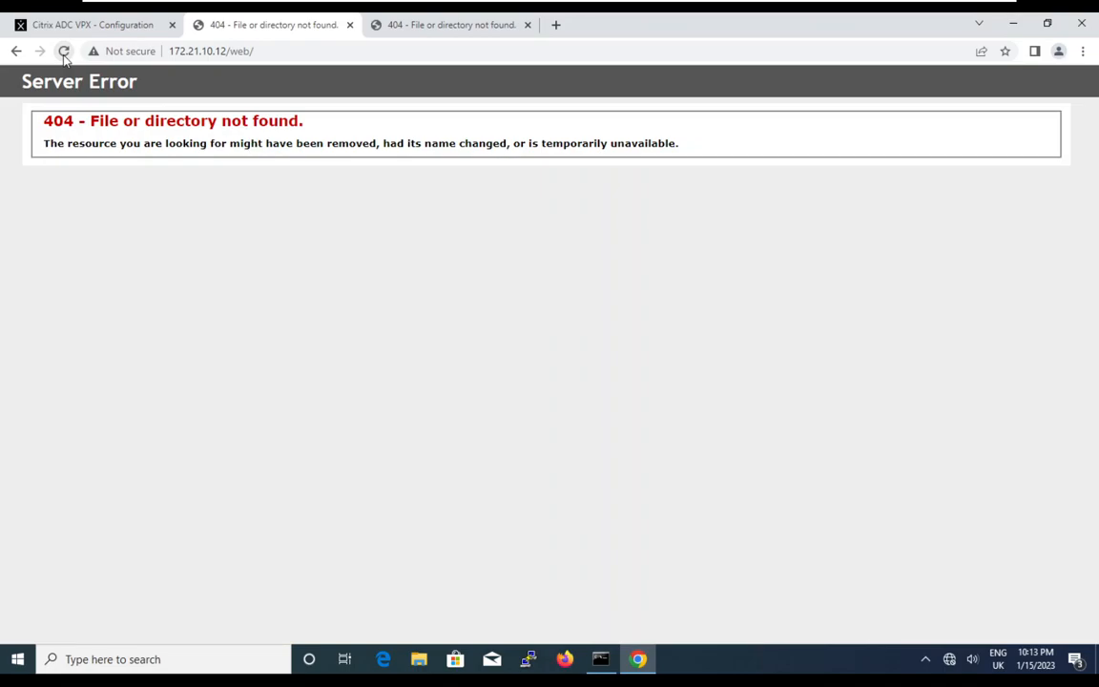
left_click(64, 52)
left_click(64, 53)
left_click(64, 52)
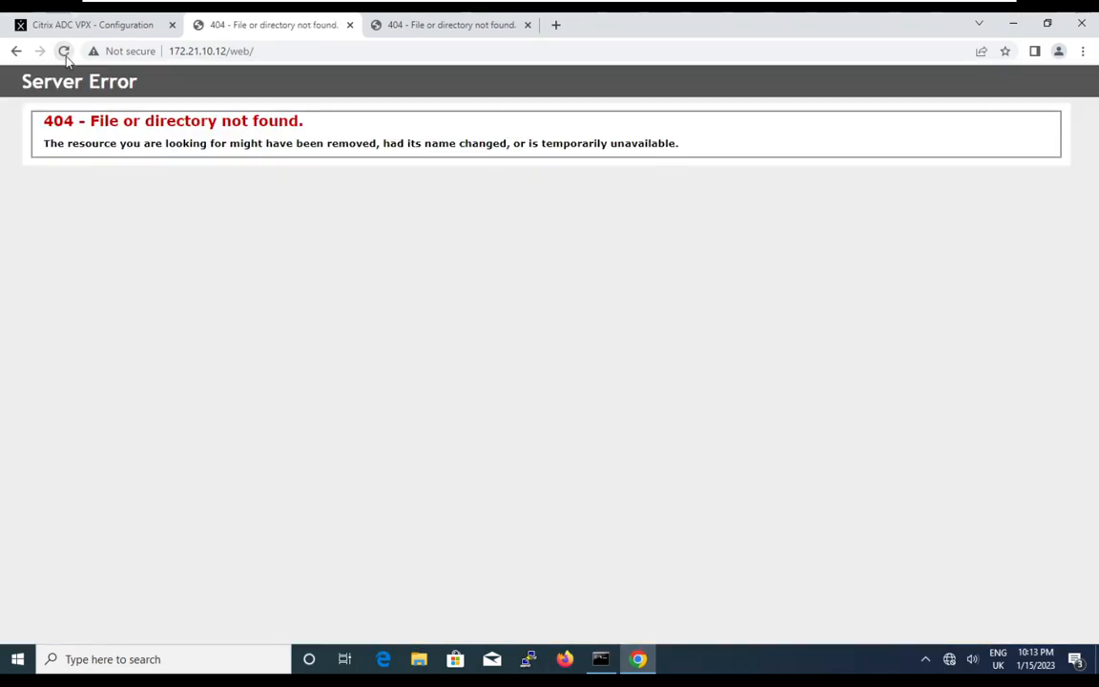
Copy the virtual server's address into the yellow site's tab and load 172.21.10.12/home there
left_click(267, 52)
key("ctrl+c")
left_click(429, 29)
left_click(358, 52)
key("ctrl+v")
key("BackSpace")
key("BackSpace")
key("BackSpace")
key("BackSpace")
key("BackSpace")
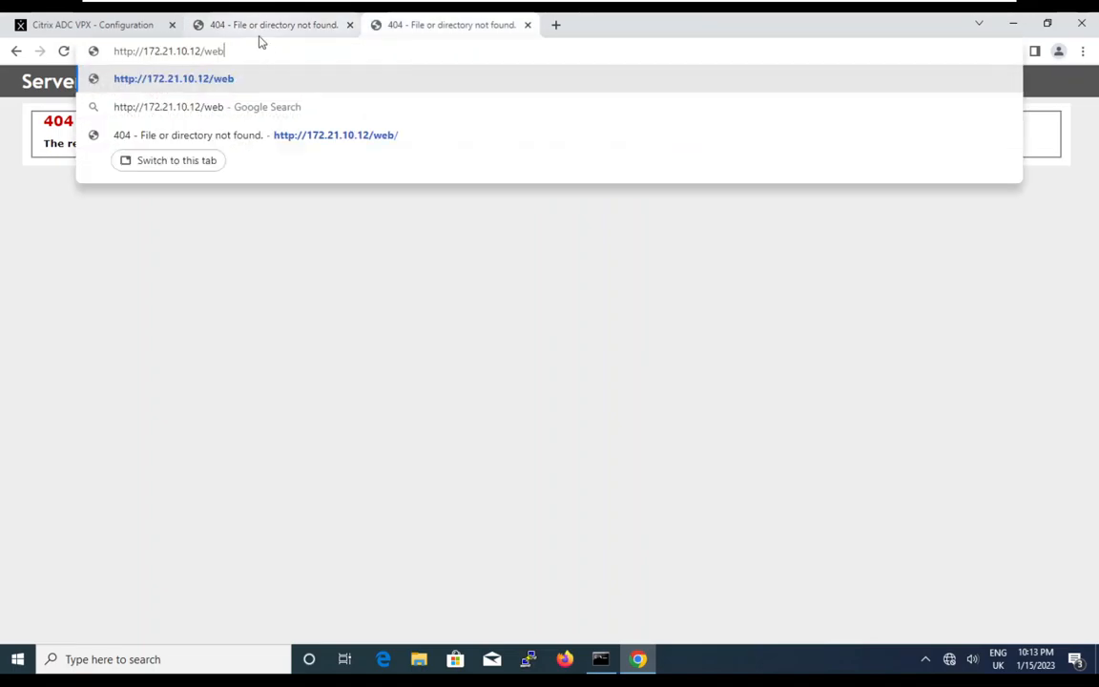
type("/home")
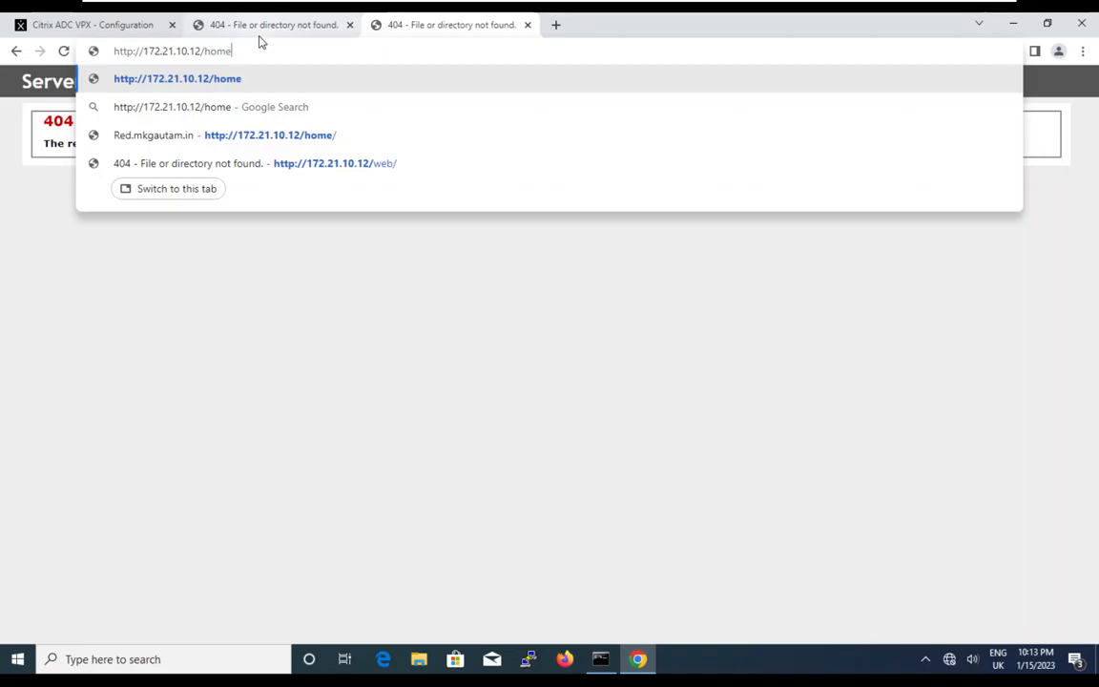
key("Return")
Reload the home page in this tab several times to compare its load balancing with the web path
left_click(64, 52)
left_click(64, 52)
left_click(64, 53)
left_click(64, 52)
left_click(64, 53)
left_click(64, 53)
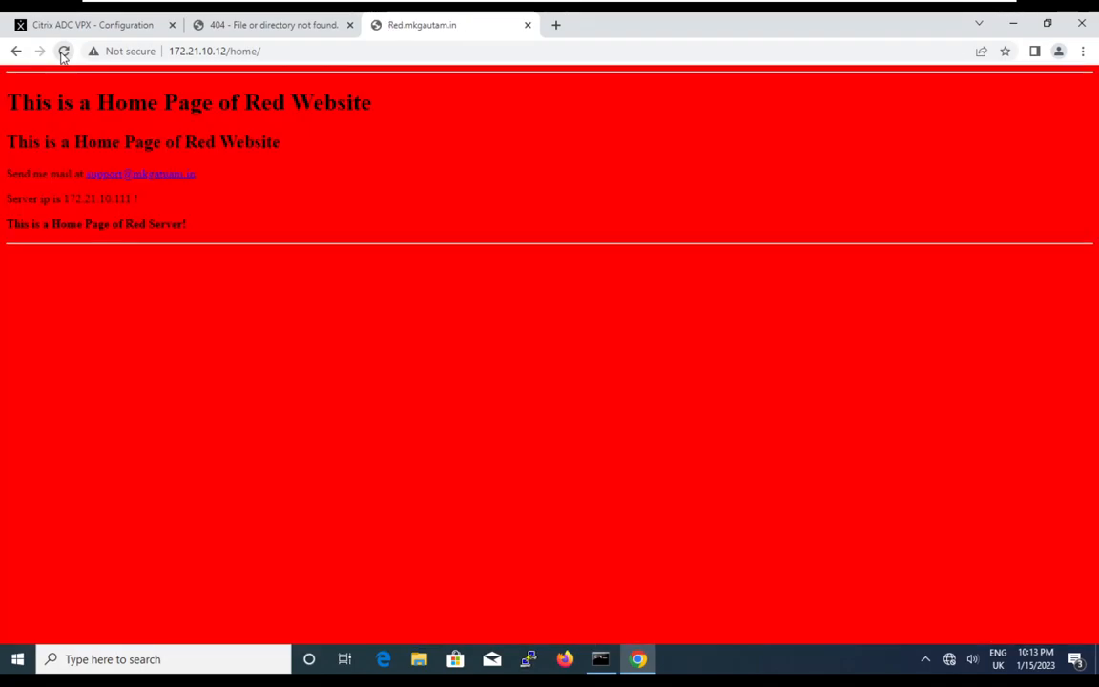
Keep reloading 172.21.10.12/home to check that every backend server answers the home path
left_click(63, 53)
left_click(64, 52)
left_click(64, 53)
left_click(63, 53)
left_click(64, 52)
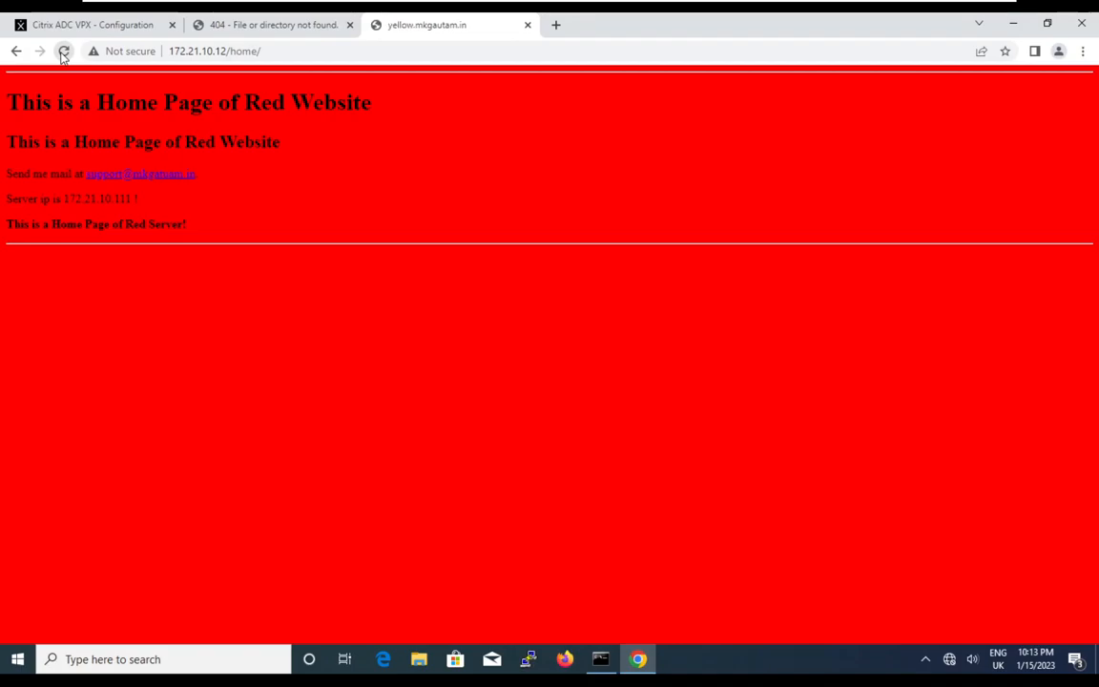
left_click(64, 53)
left_click(64, 53)
left_click(64, 52)
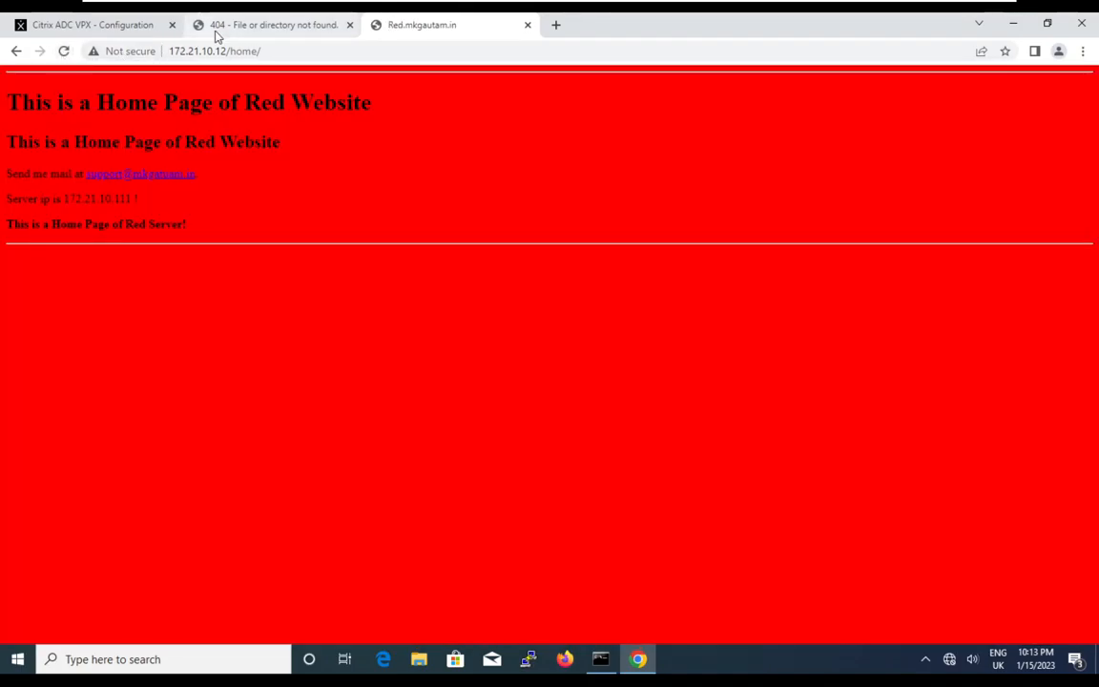
Switch to the page at 172.21.10.12/web and reload it repeatedly to check how each backend server answers
left_click(221, 27)
left_click(64, 52)
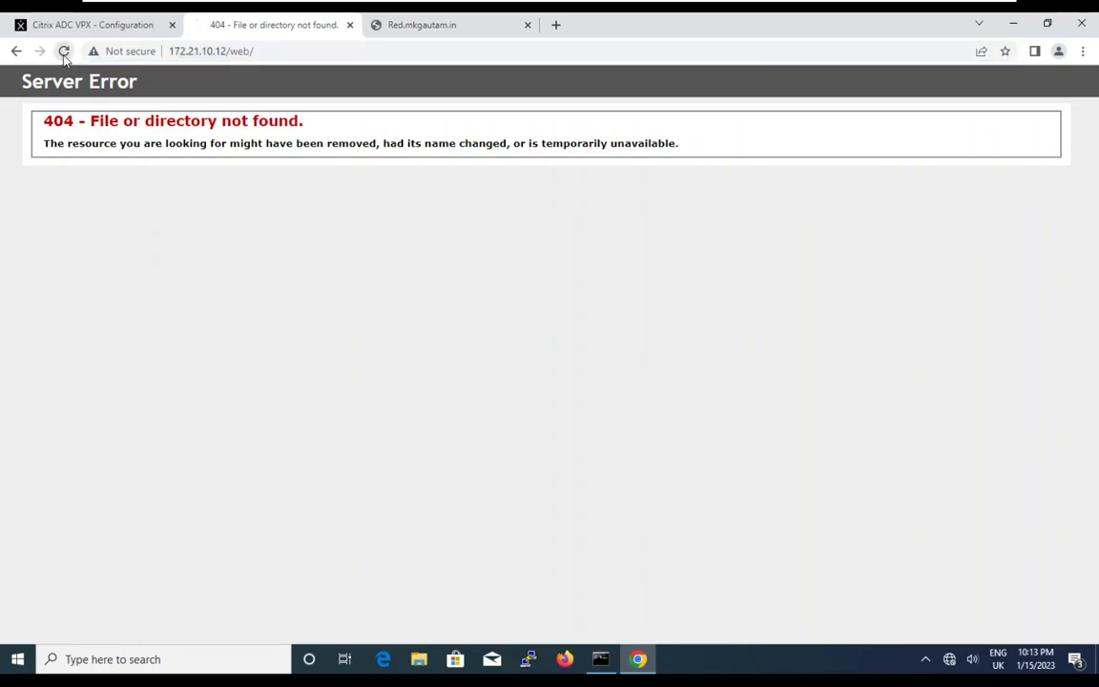
left_click(64, 52)
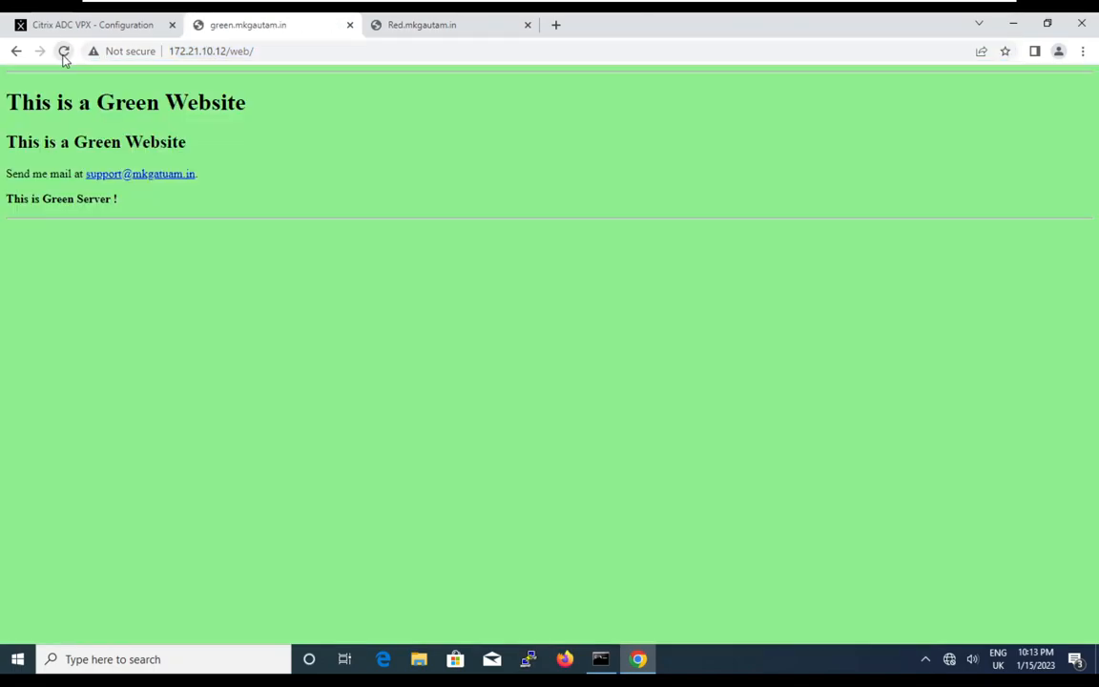
left_click(64, 53)
left_click(64, 52)
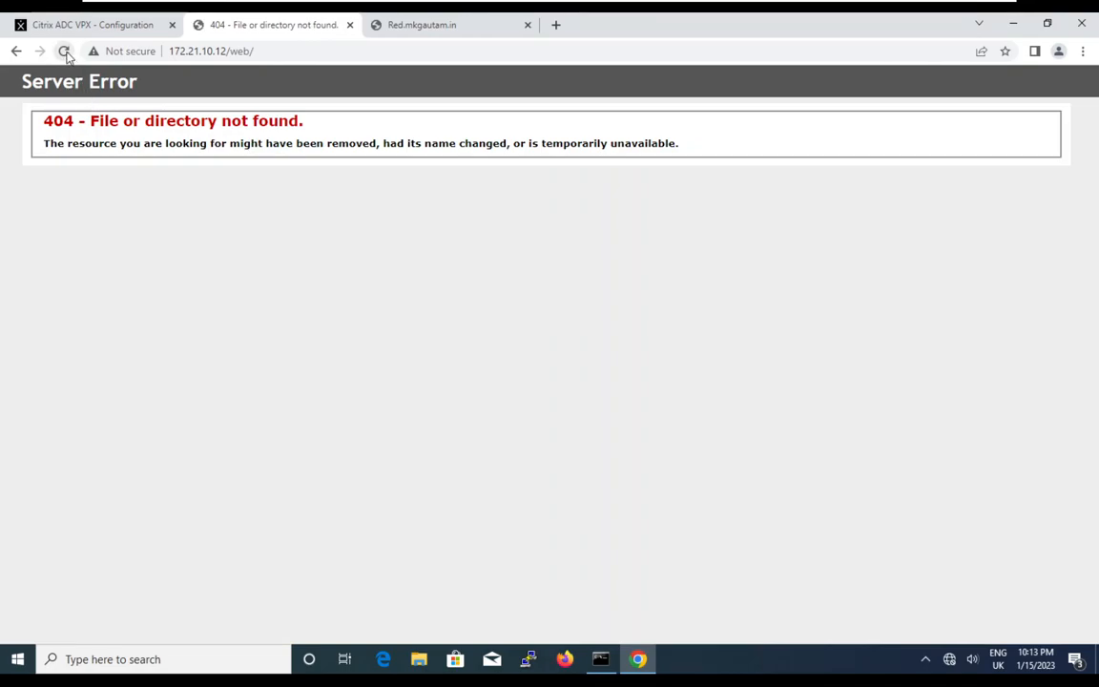
left_click(64, 51)
left_click(64, 51)
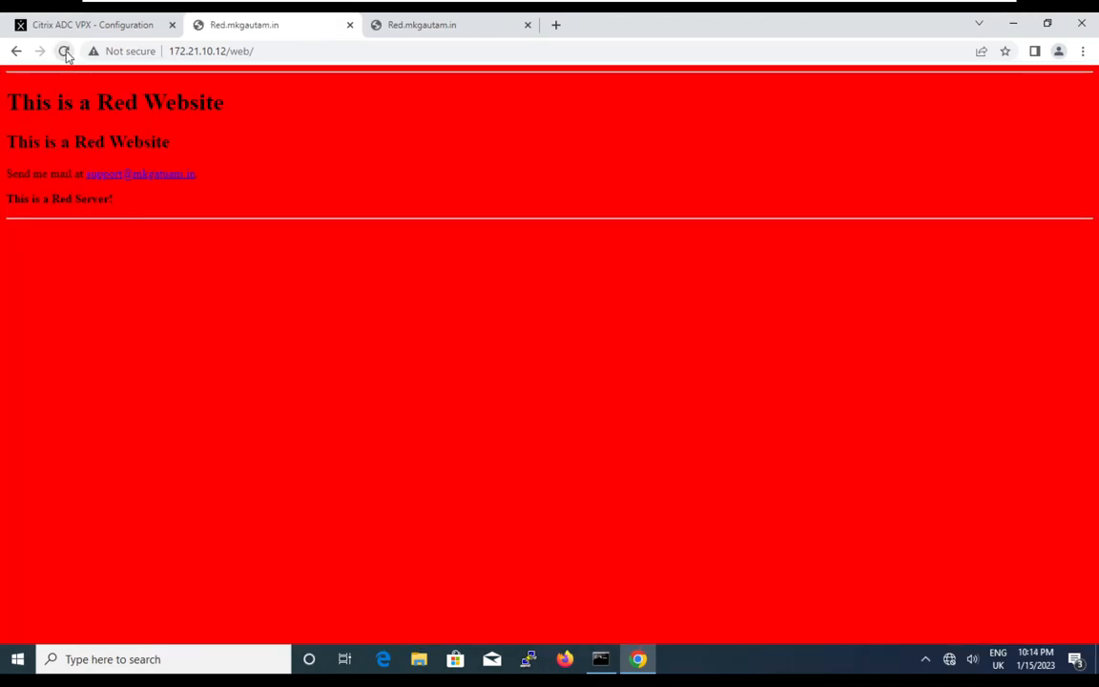
left_click(64, 51)
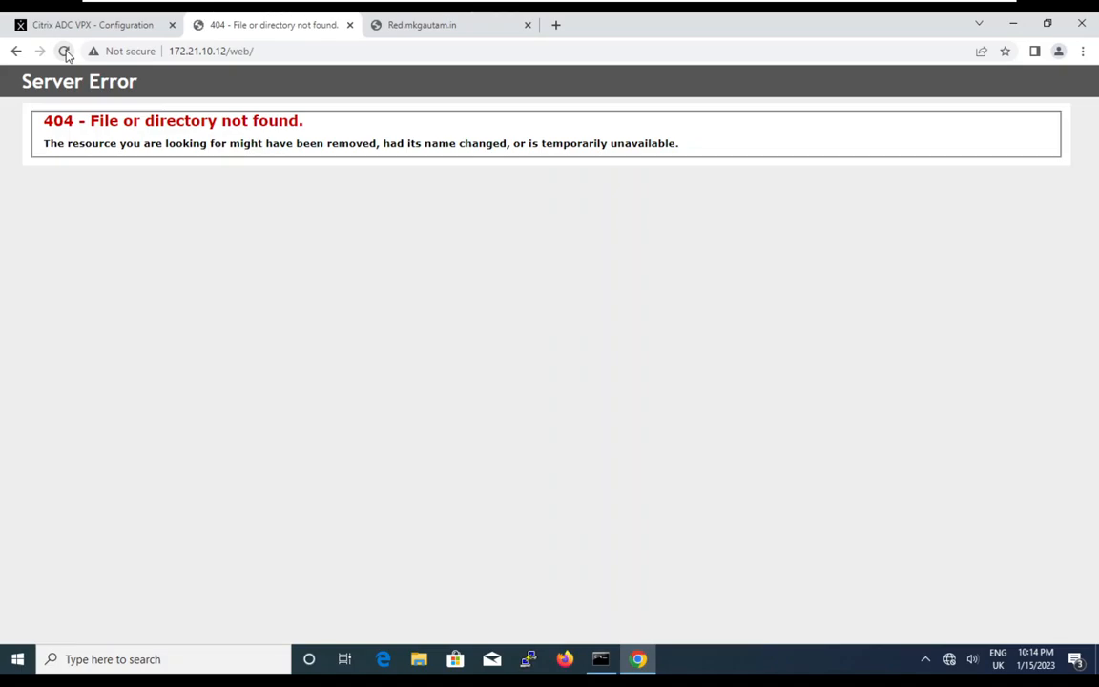
left_click(64, 52)
left_click(64, 51)
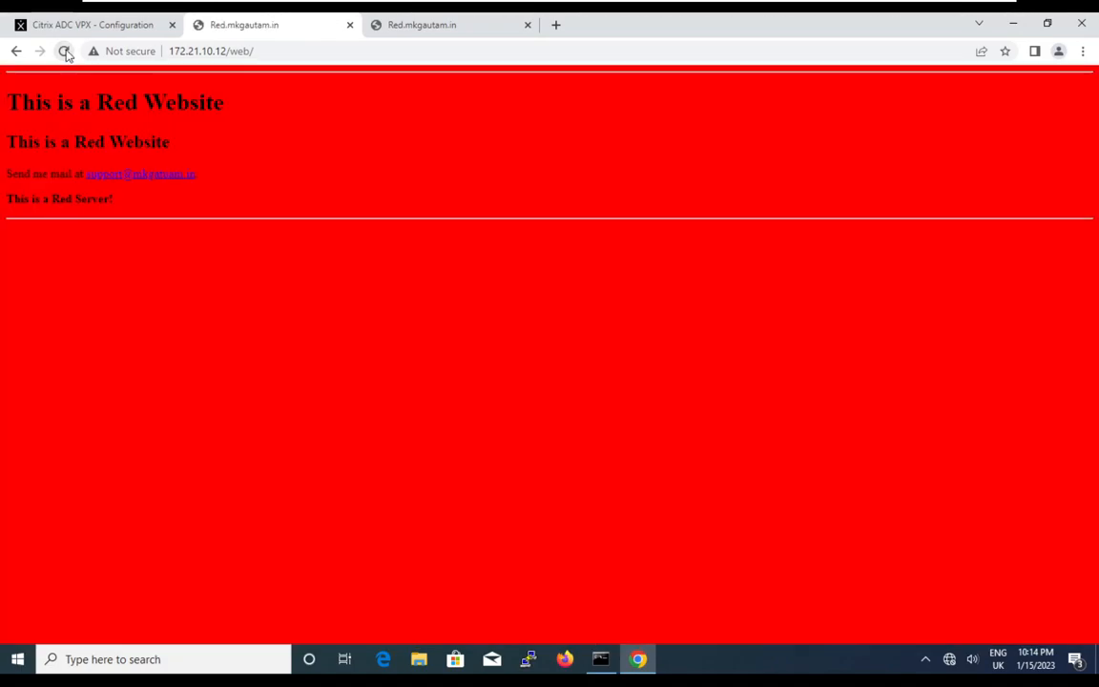
left_click(64, 51)
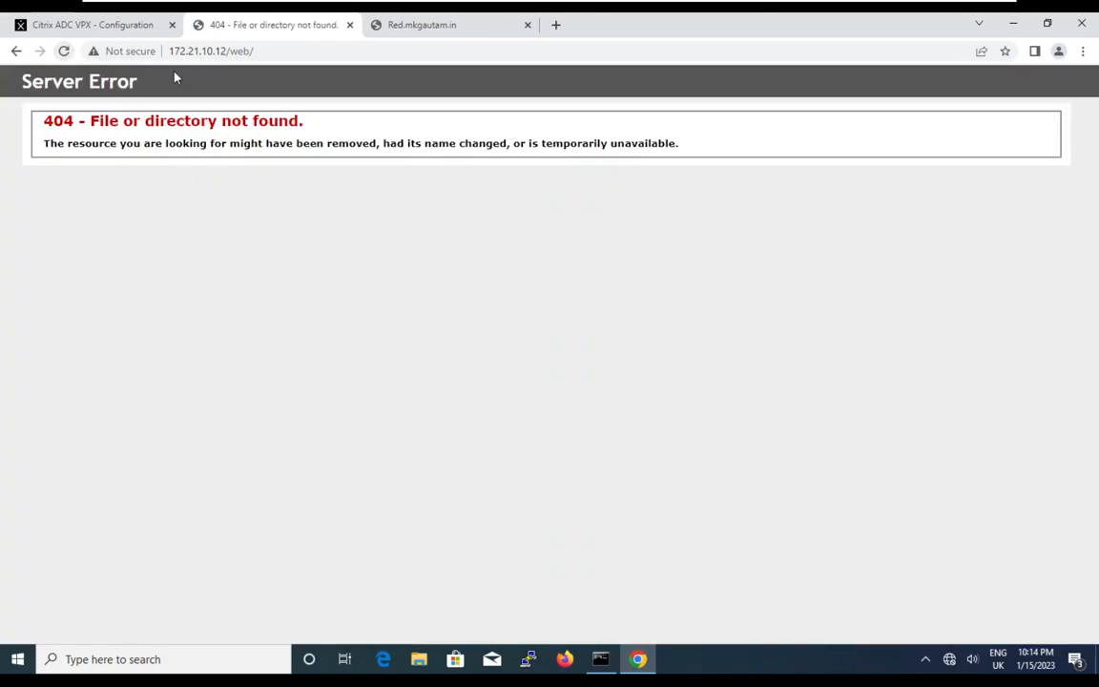
Compare the requested web path with the network diagram's list of pages hosted on each server
left_click_drag(267, 56, 164, 52)
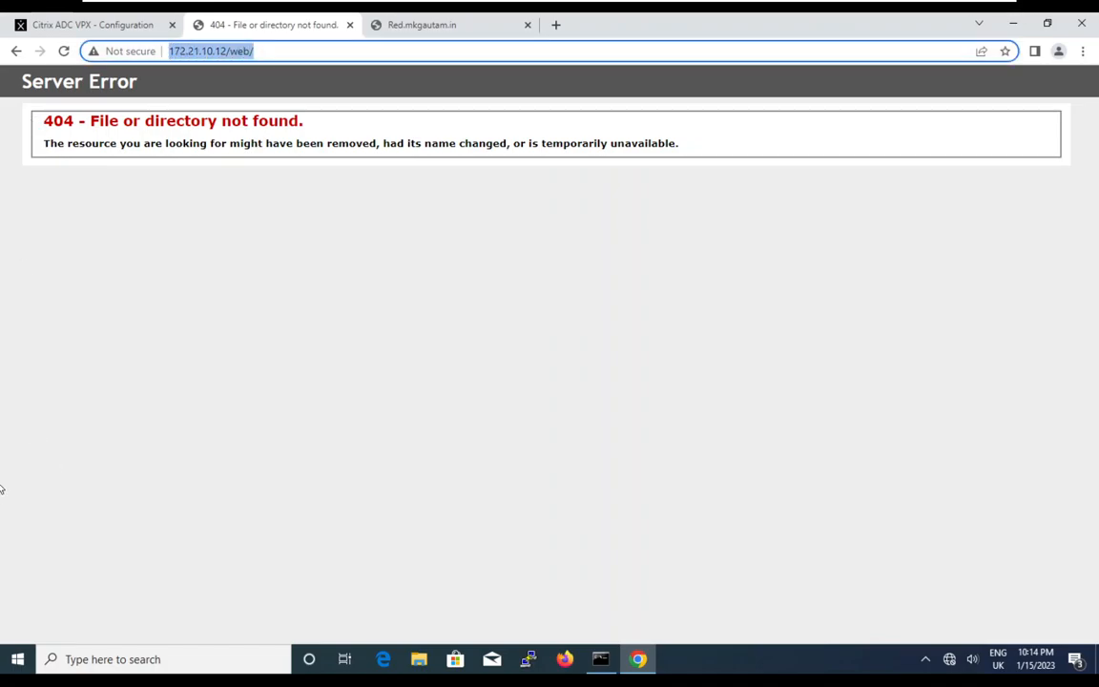
left_click(224, 52)
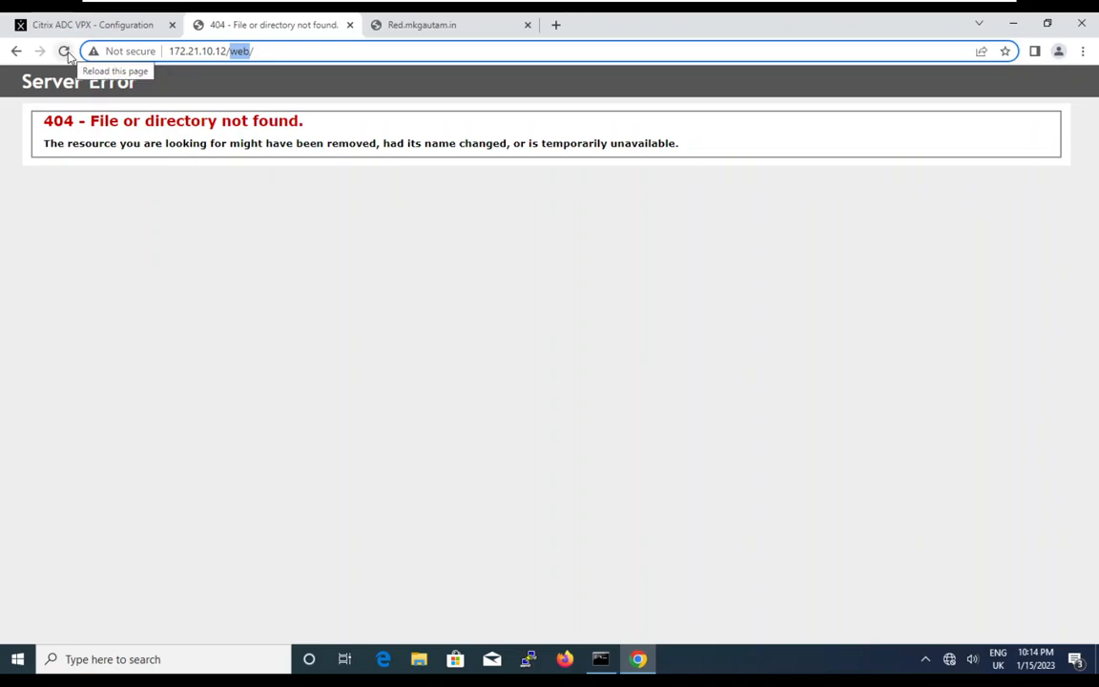
key("alt+Tab")
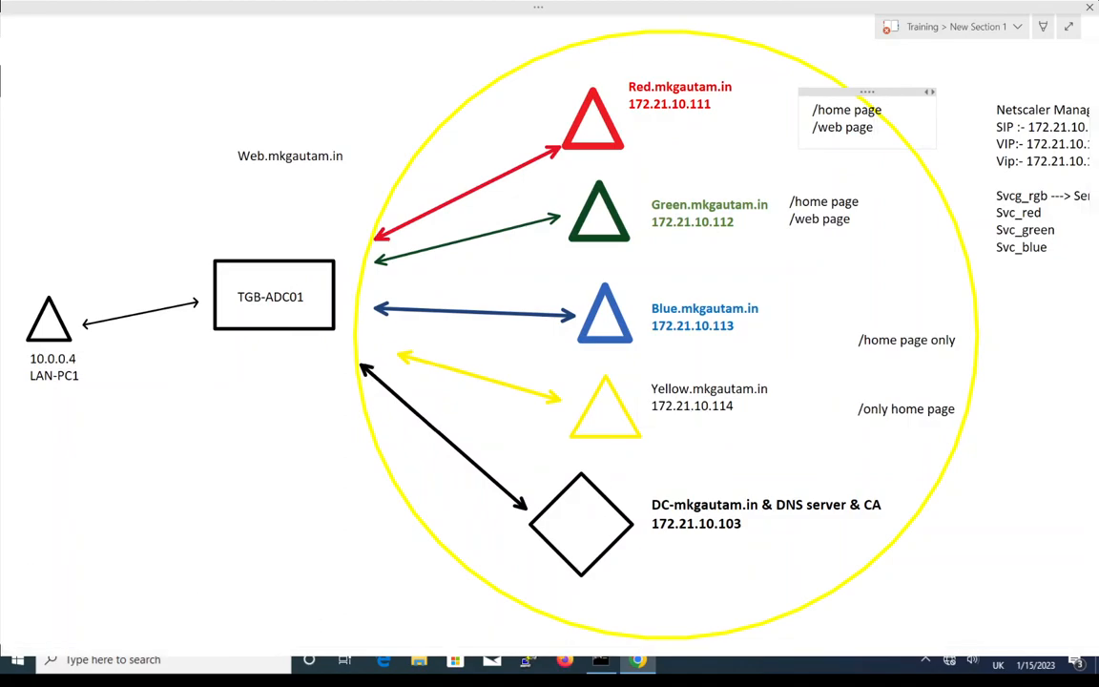
key("alt+Tab")
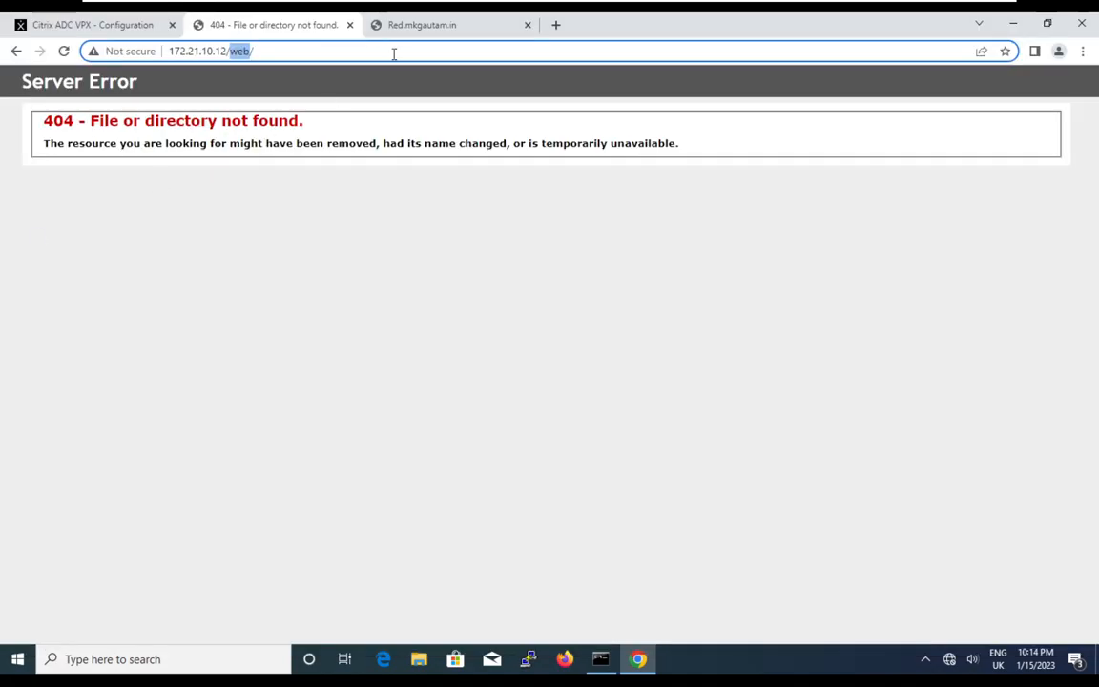
Check the Content Switching setting in the Citrix ADC basic features and close the feature list without changes
left_click(111, 32)
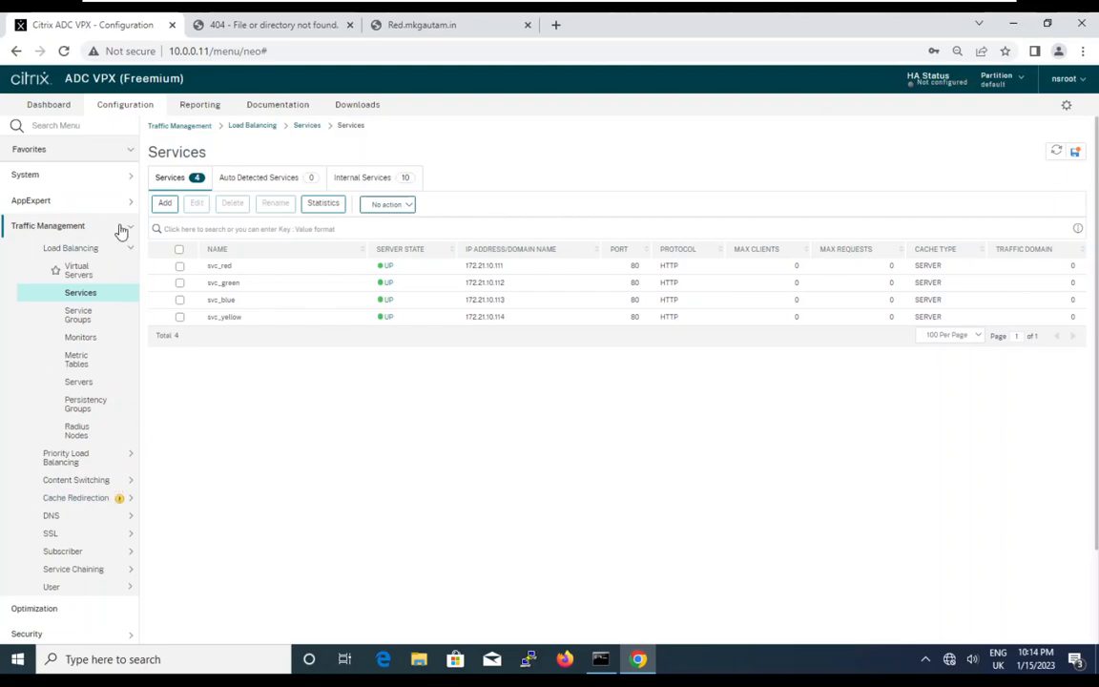
left_click(128, 181)
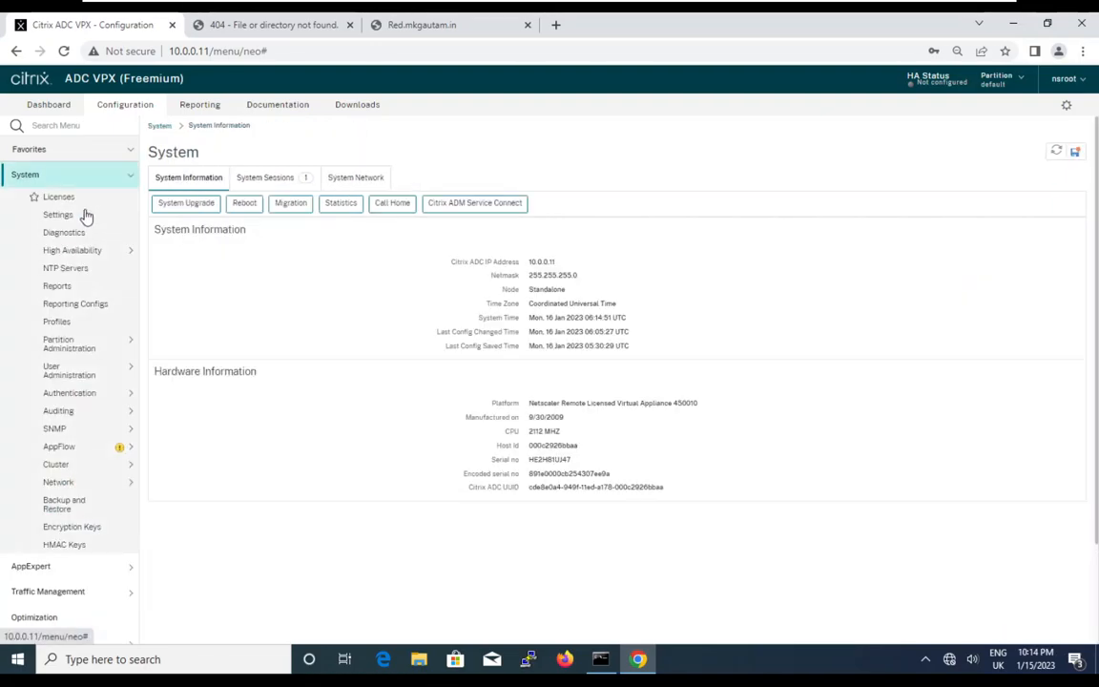
left_click(71, 220)
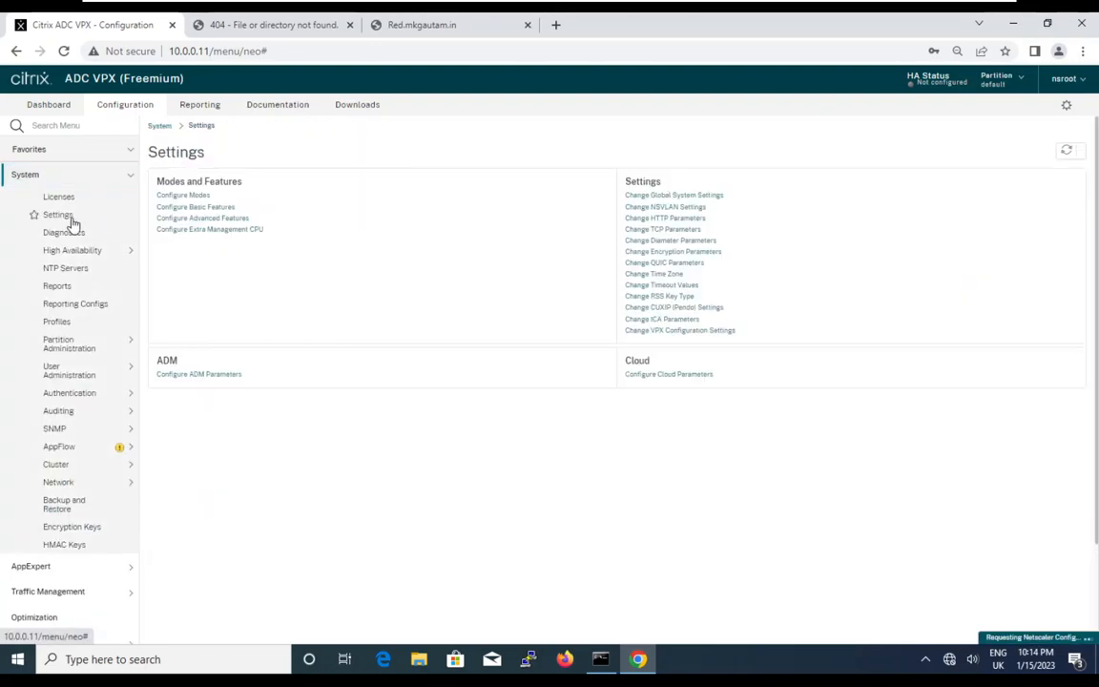
left_click(171, 207)
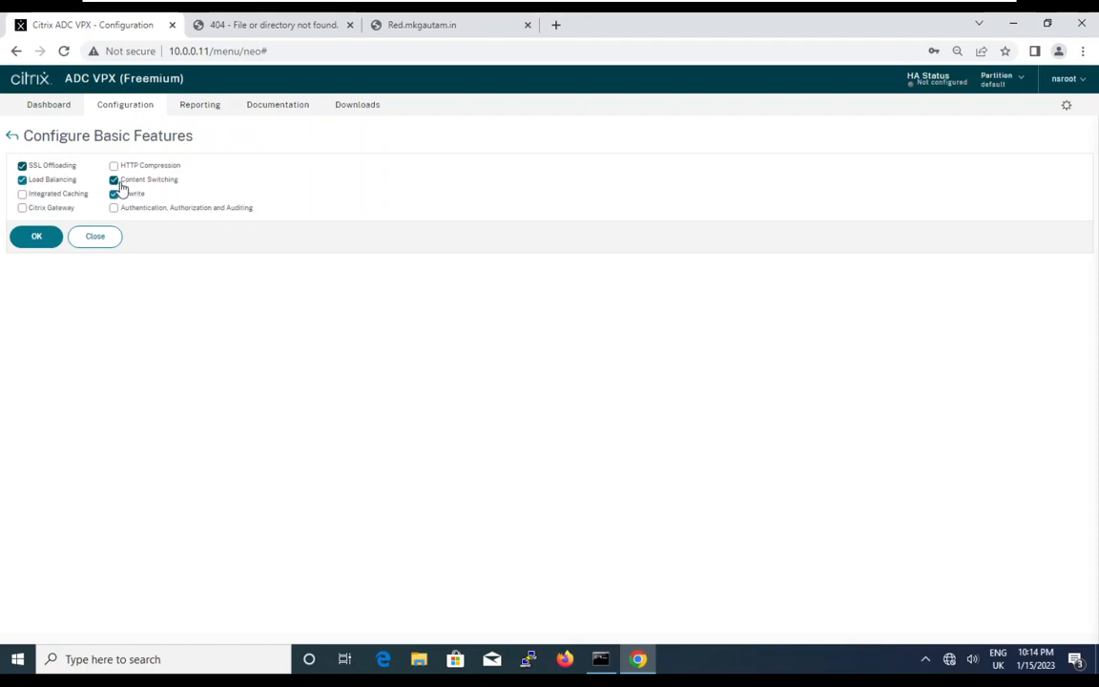
left_click(94, 236)
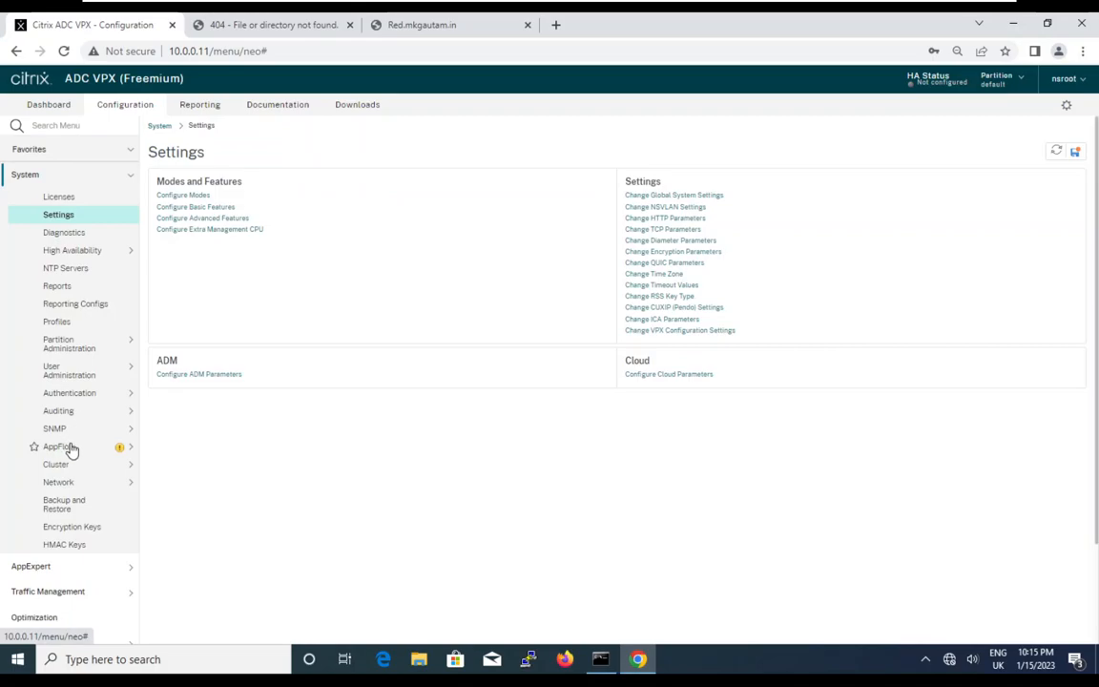
Open the Content Switching configuration under Traffic Management and display its list of actions
left_click(128, 178)
left_click(110, 231)
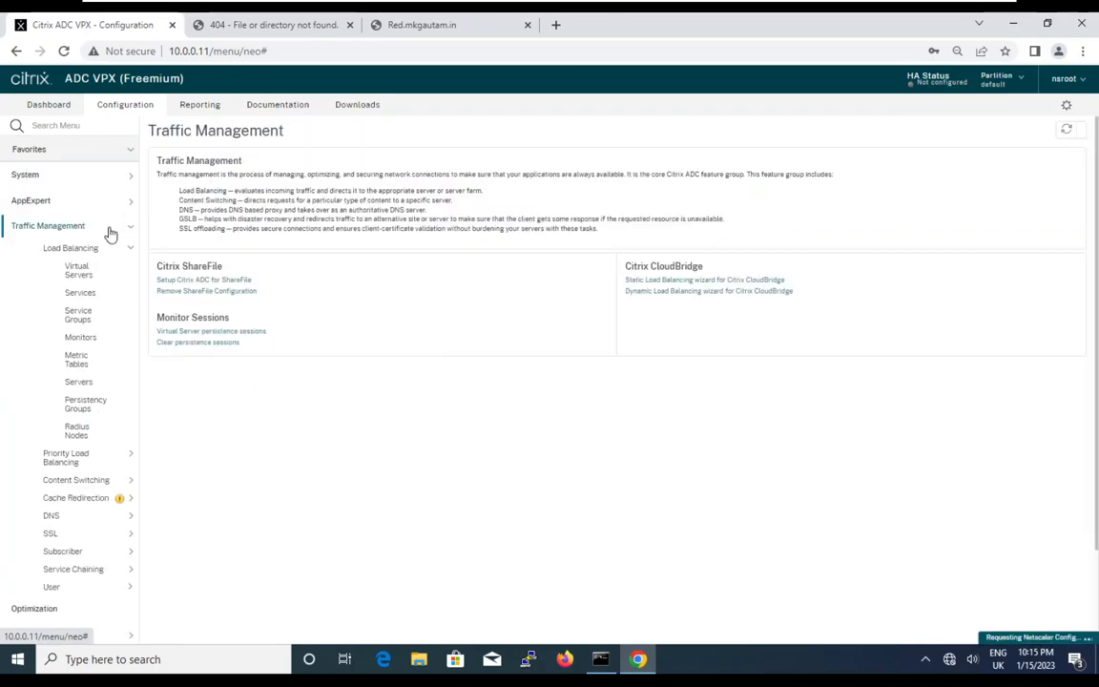
left_click(97, 485)
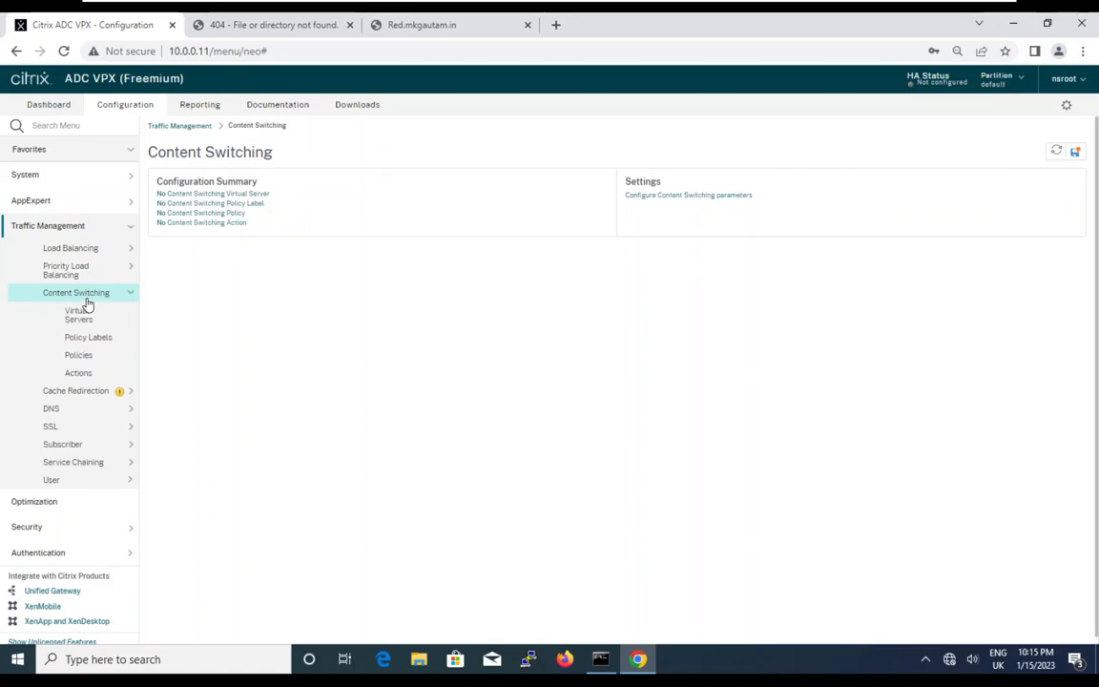
left_click(81, 376)
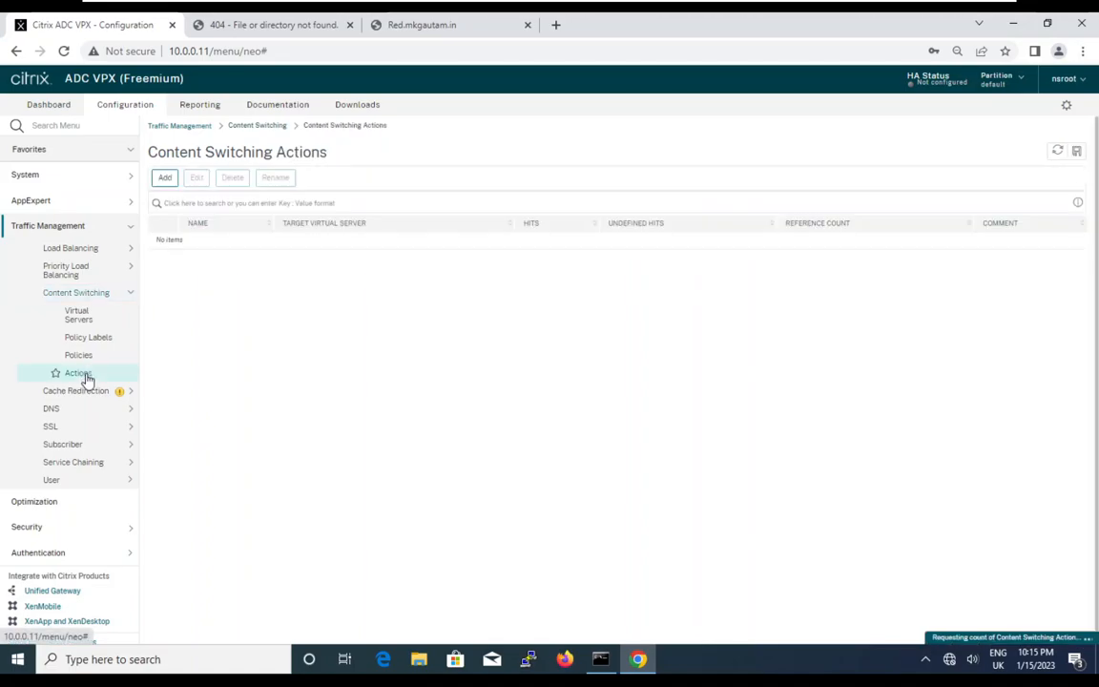
left_click(167, 182)
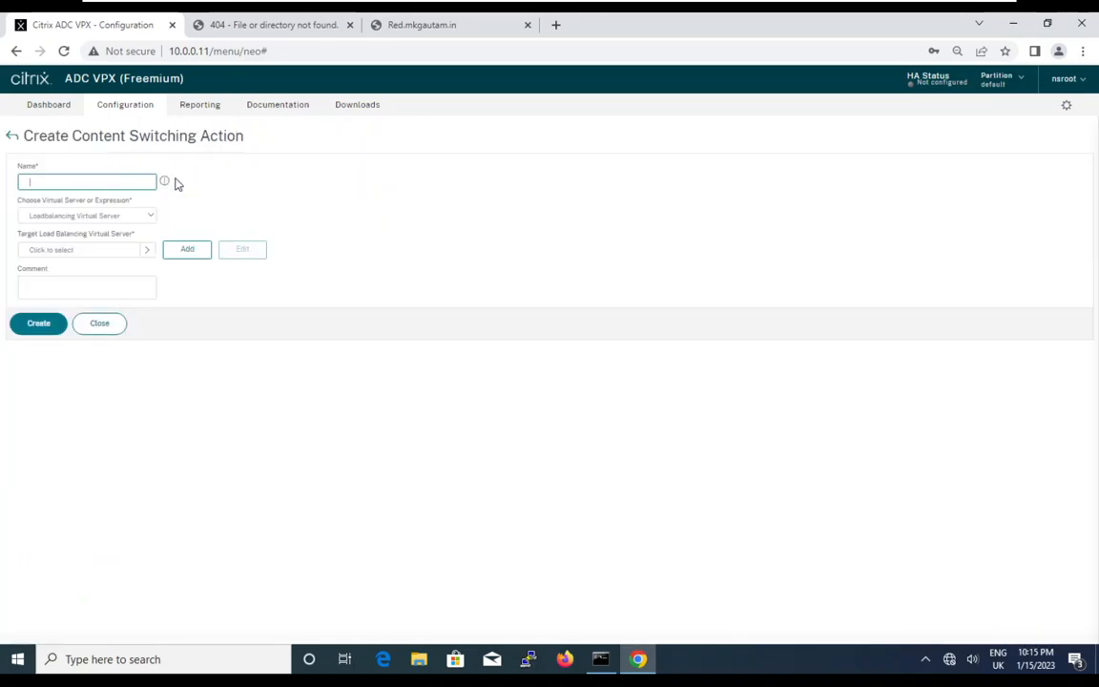
type("cs_act")
type("i")
type("_")
type("home")
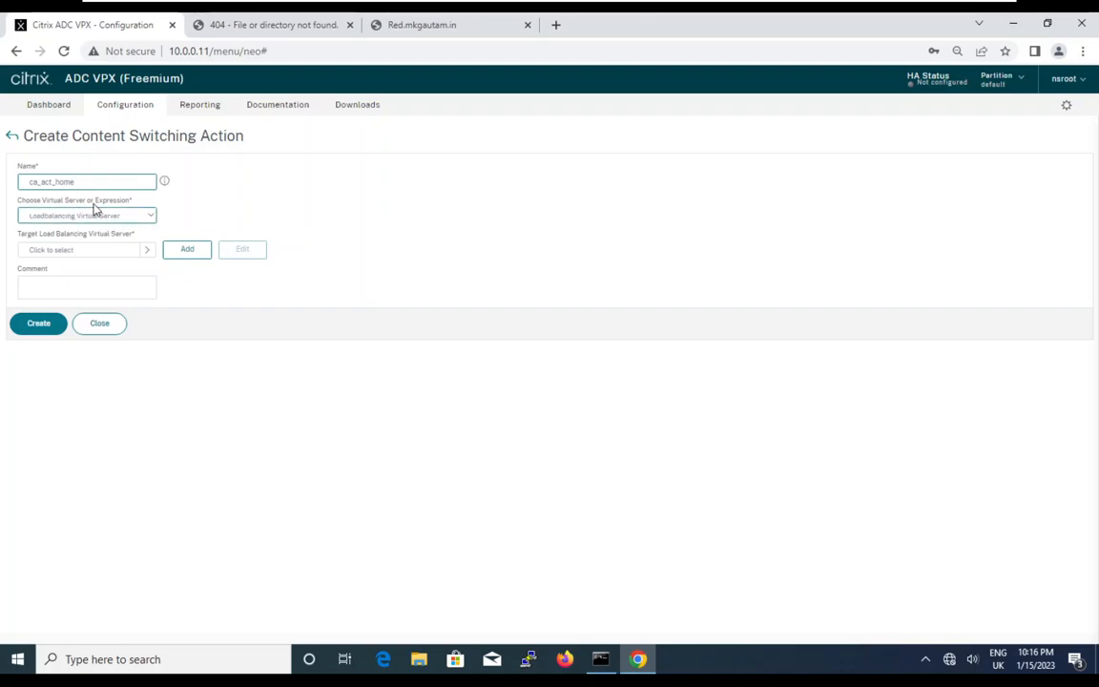
left_click(153, 217)
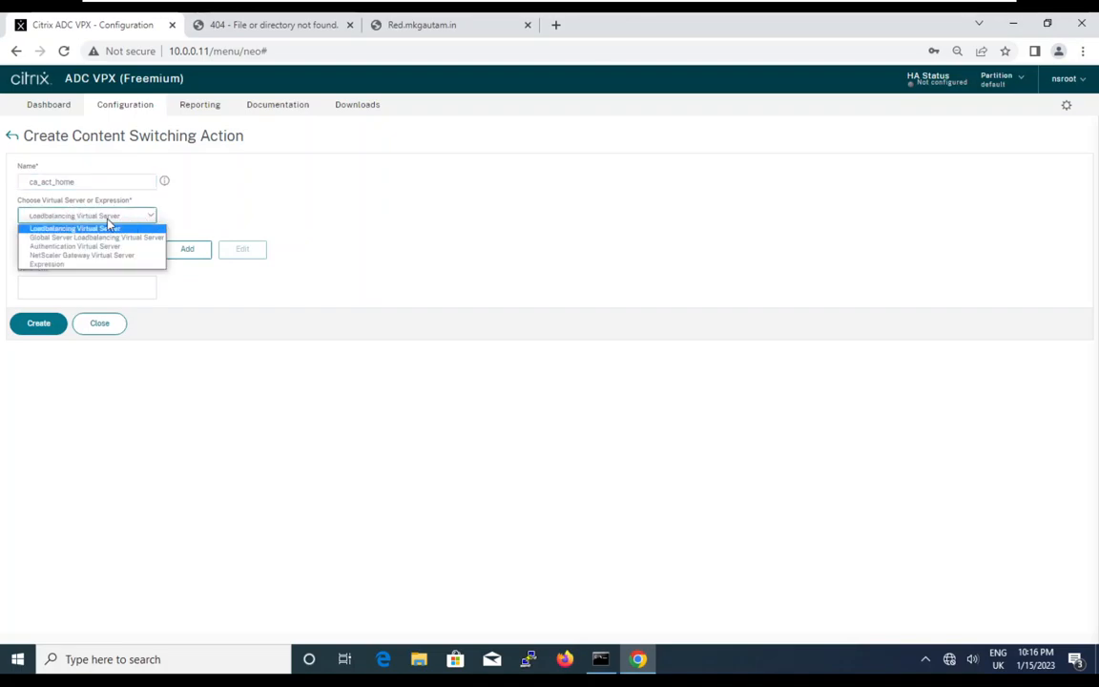
left_click(113, 230)
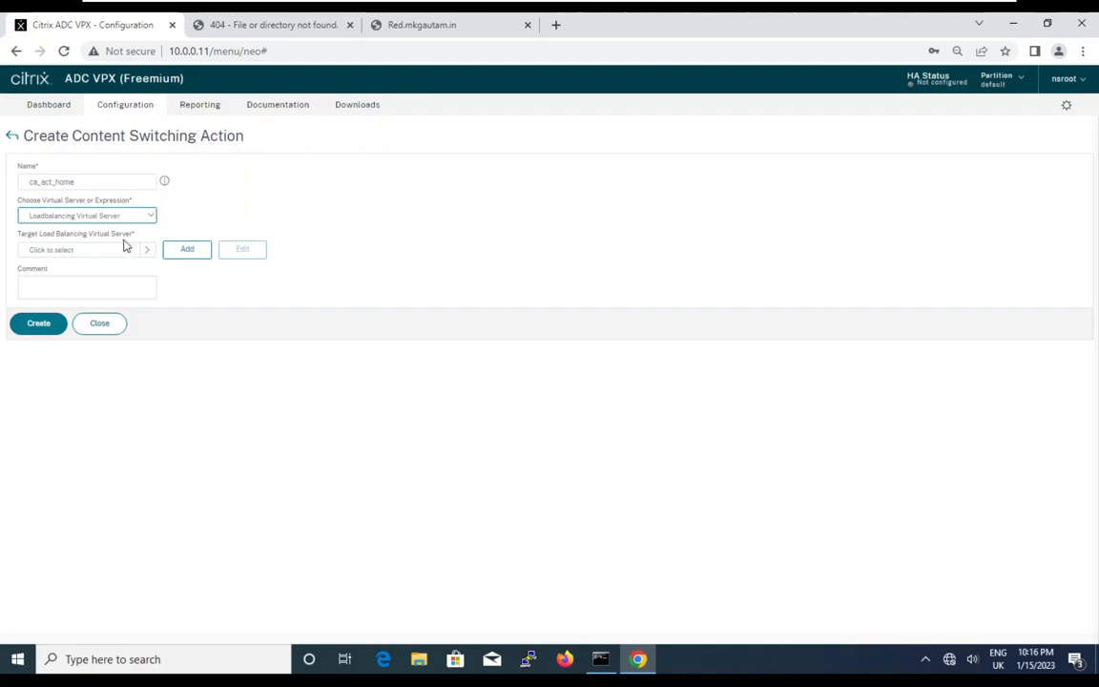
left_click(147, 250)
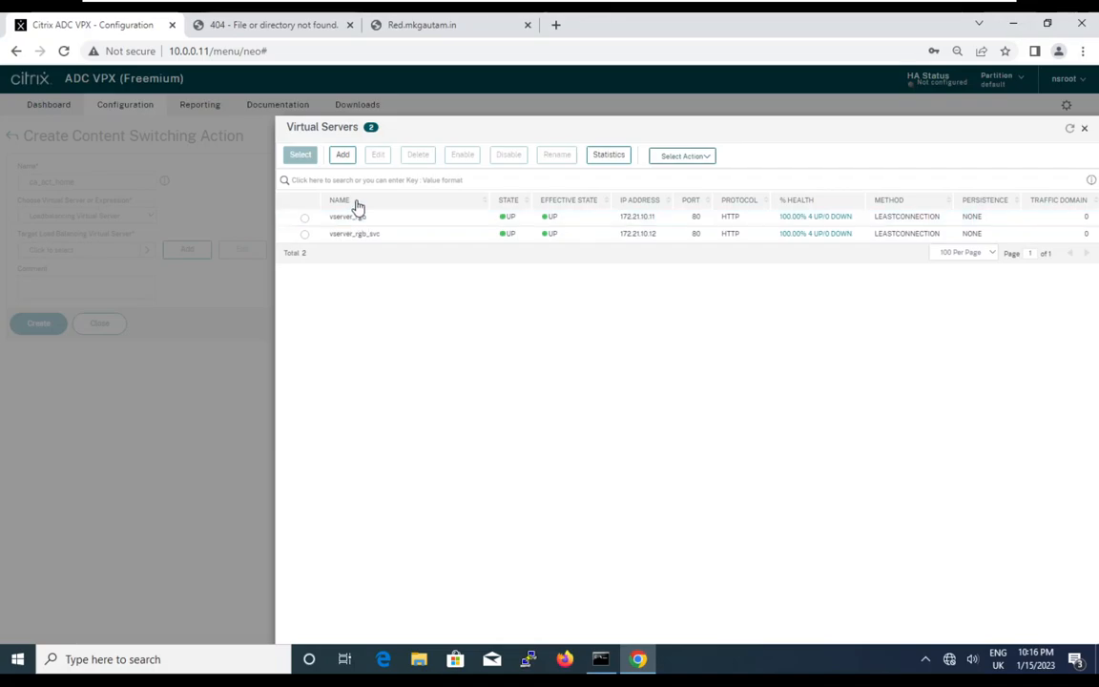
left_click(1086, 134)
left_click(101, 324)
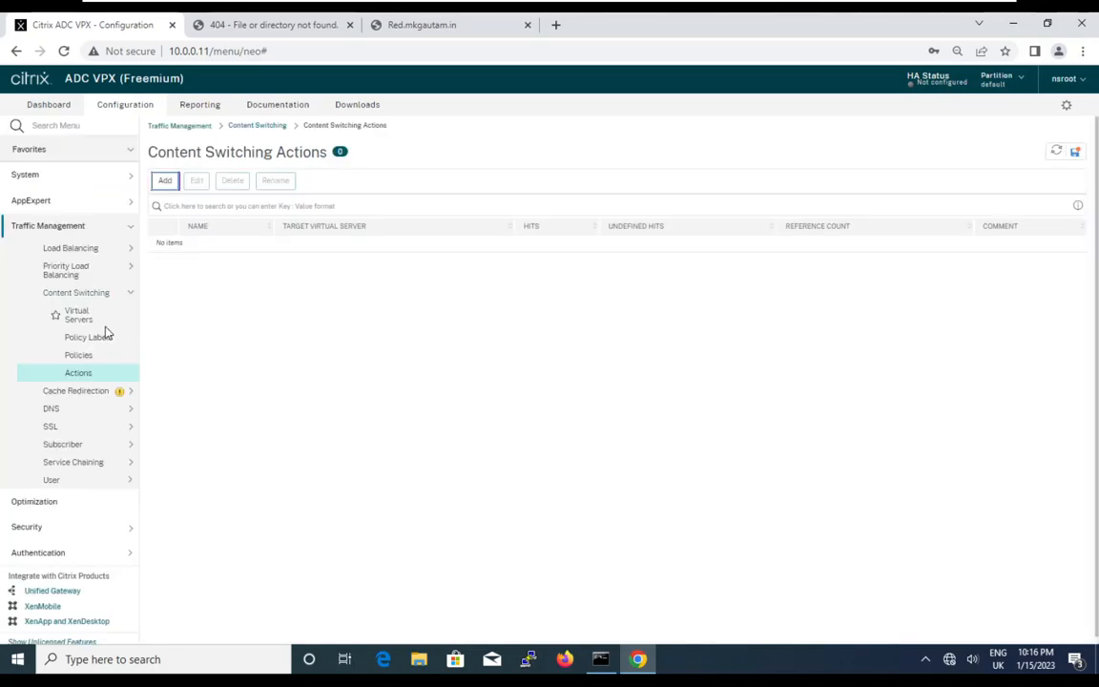
Start a new HTTP load balancing virtual server named web.mkgautam.in with the IP address type Non Addressable
left_click(93, 252)
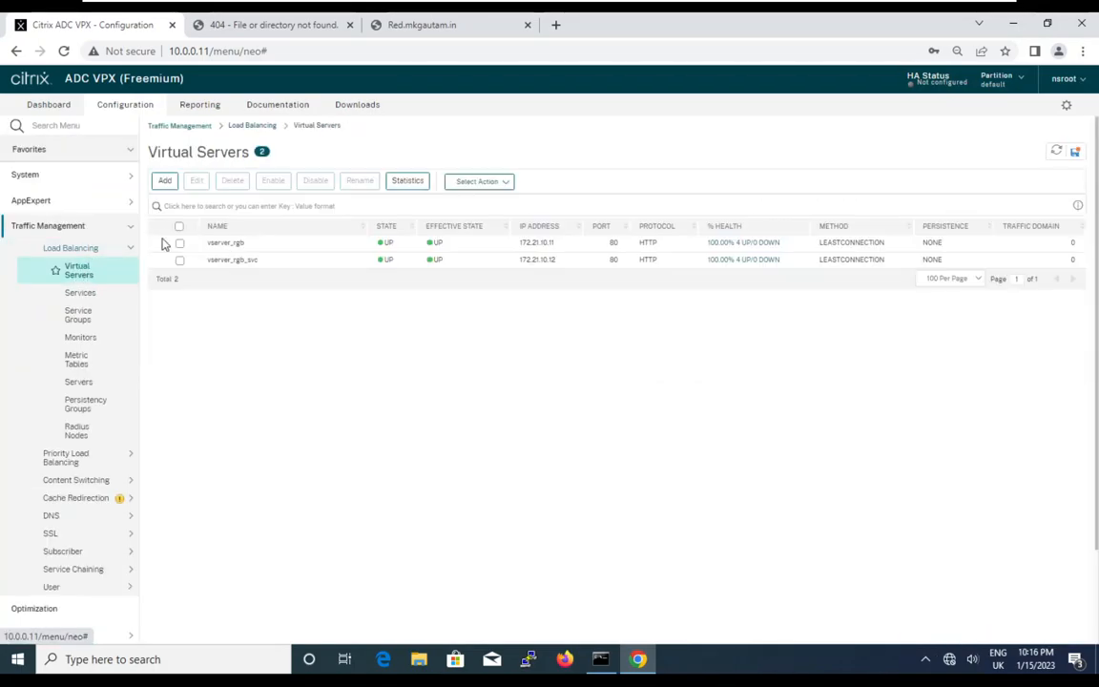
left_click(164, 182)
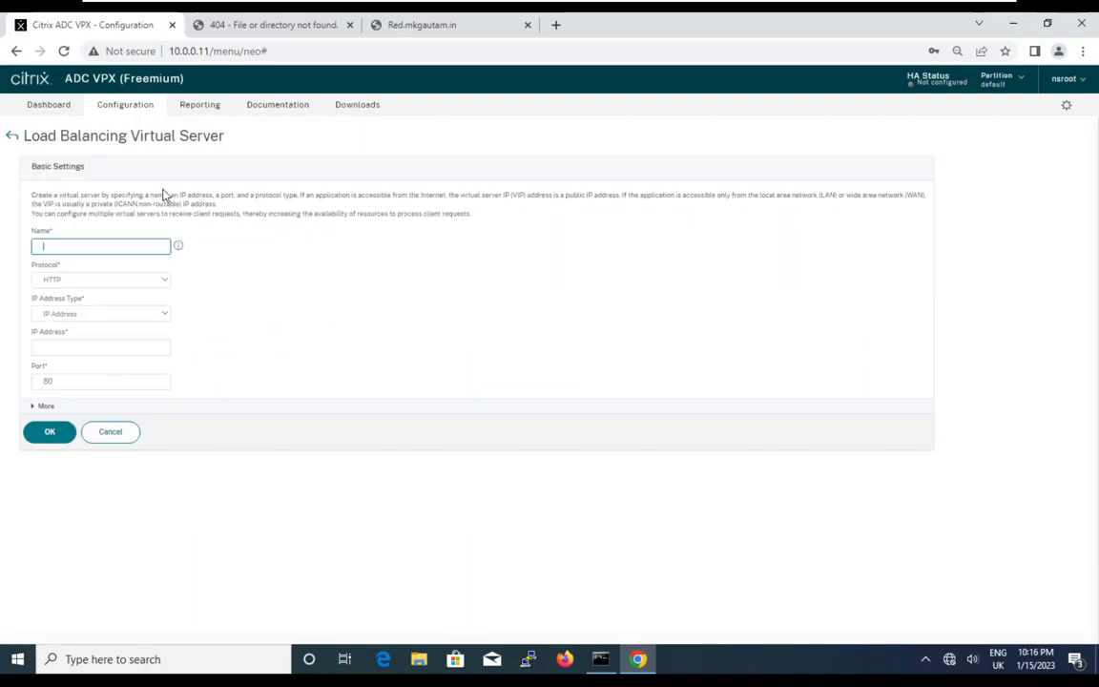
type("web.mkgautam.in")
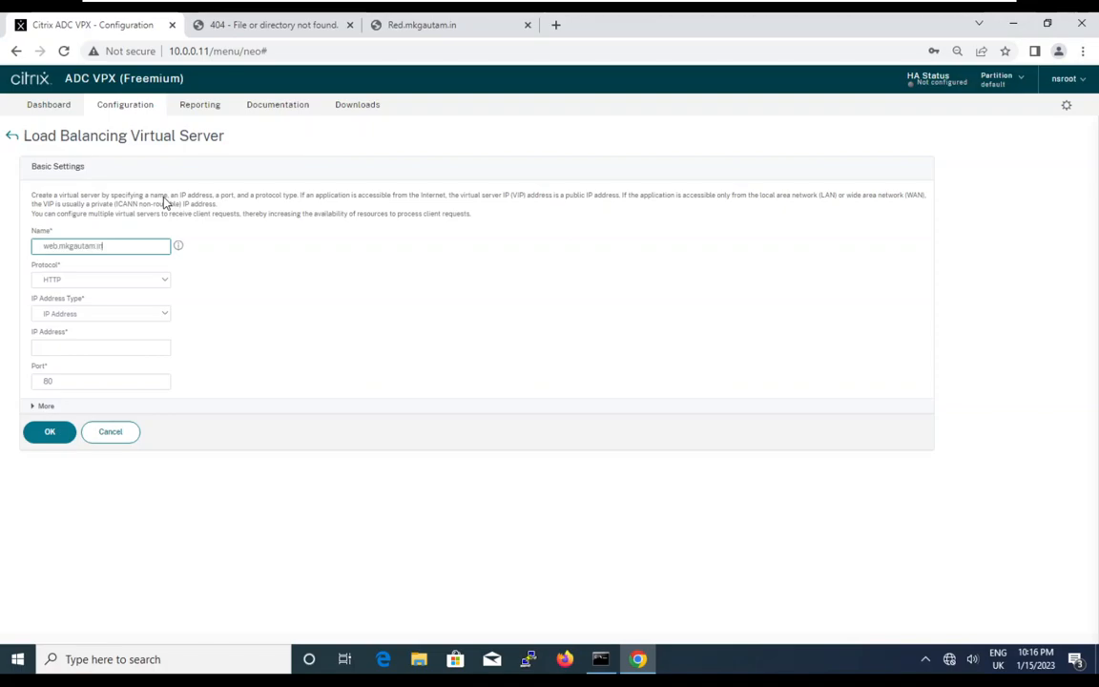
left_click(94, 317)
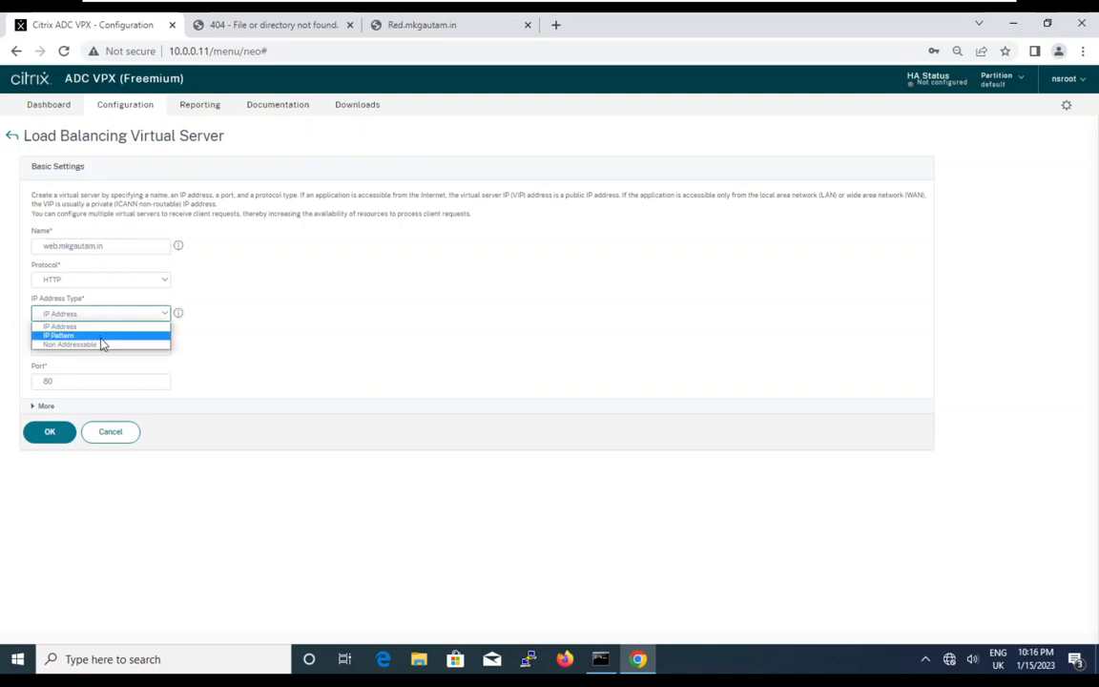
left_click(105, 345)
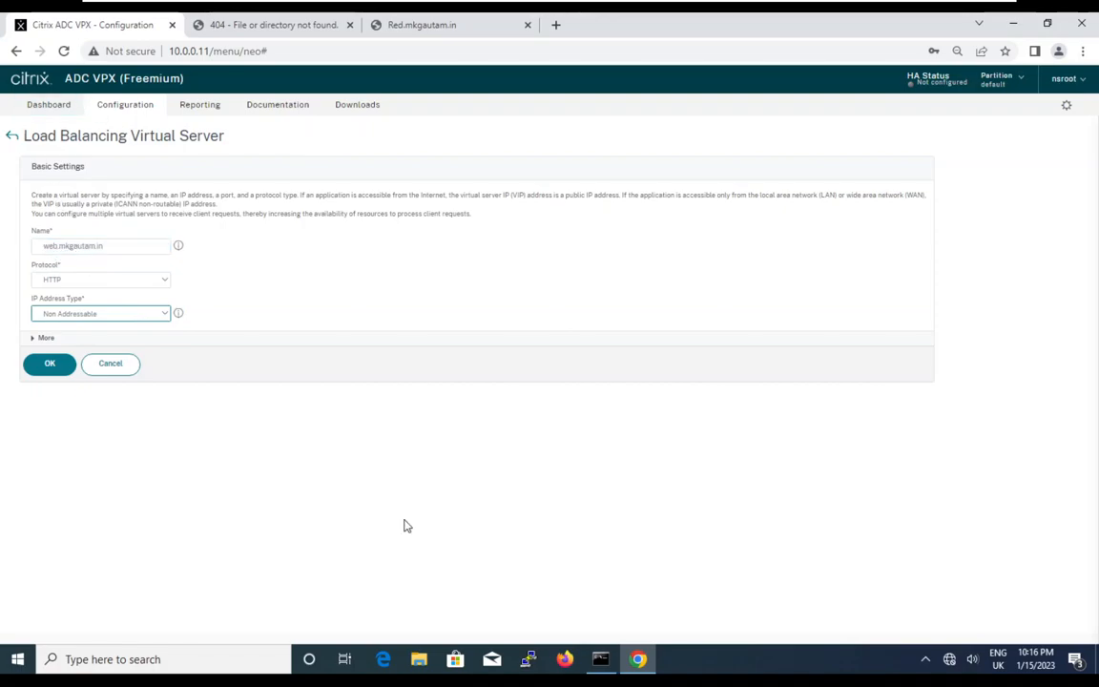
Switch to Command Prompt and ping web.mkgautam.in to check which IP address the name resolves to
left_click(595, 668)
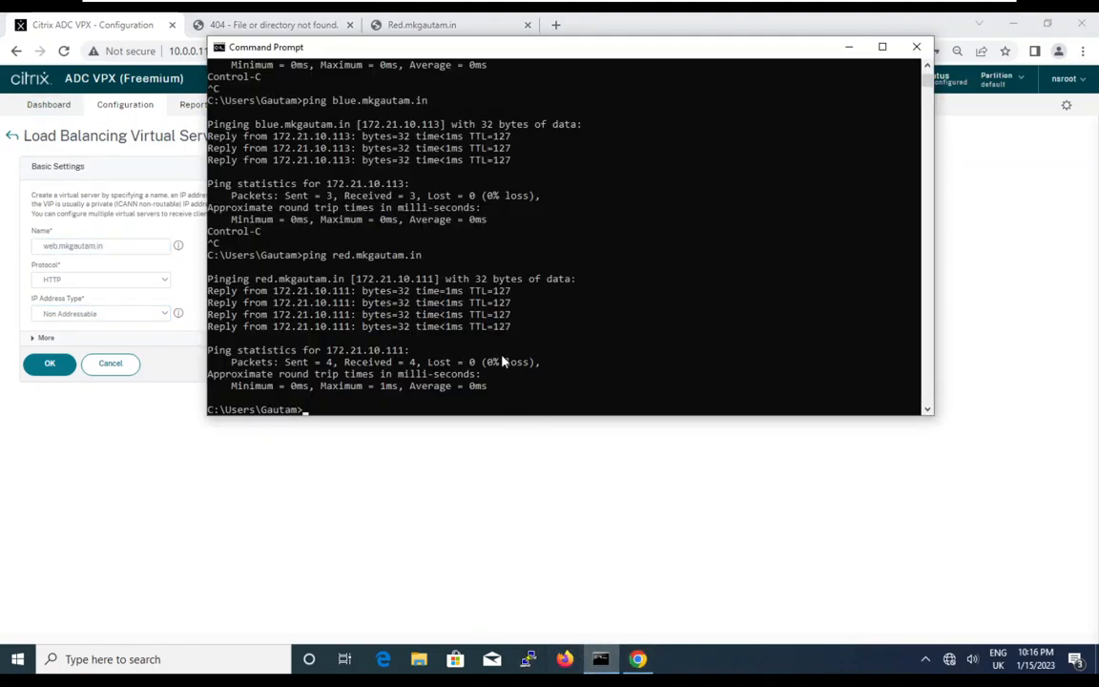
key("Up")
key("Up")
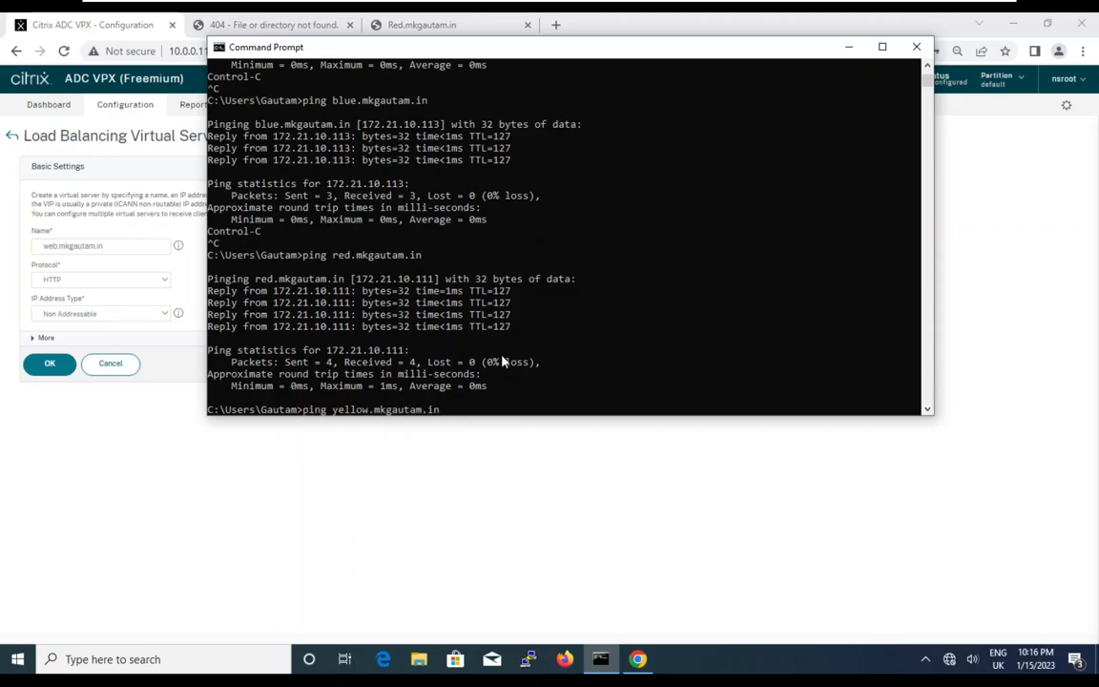
key("Up")
key("Up")
key("Up")
key("Up")
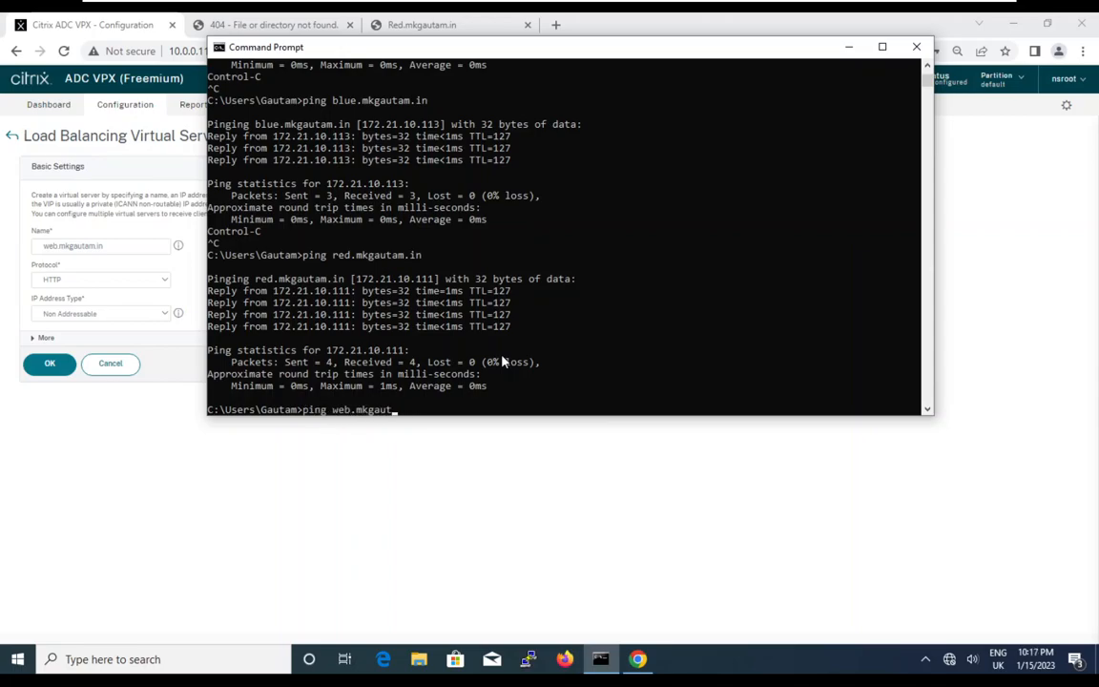
key("Return")
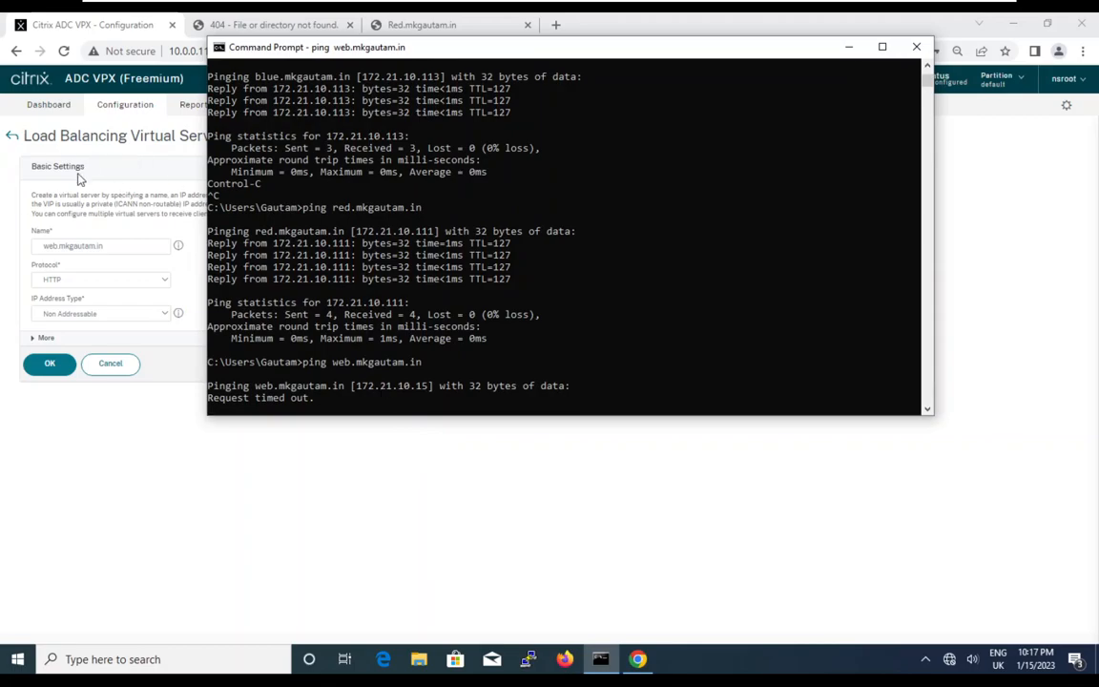
Return to the Citrix ADC browser window and finish creating the web.mkgautam.in virtual server without binding services or service groups
left_click(96, 246)
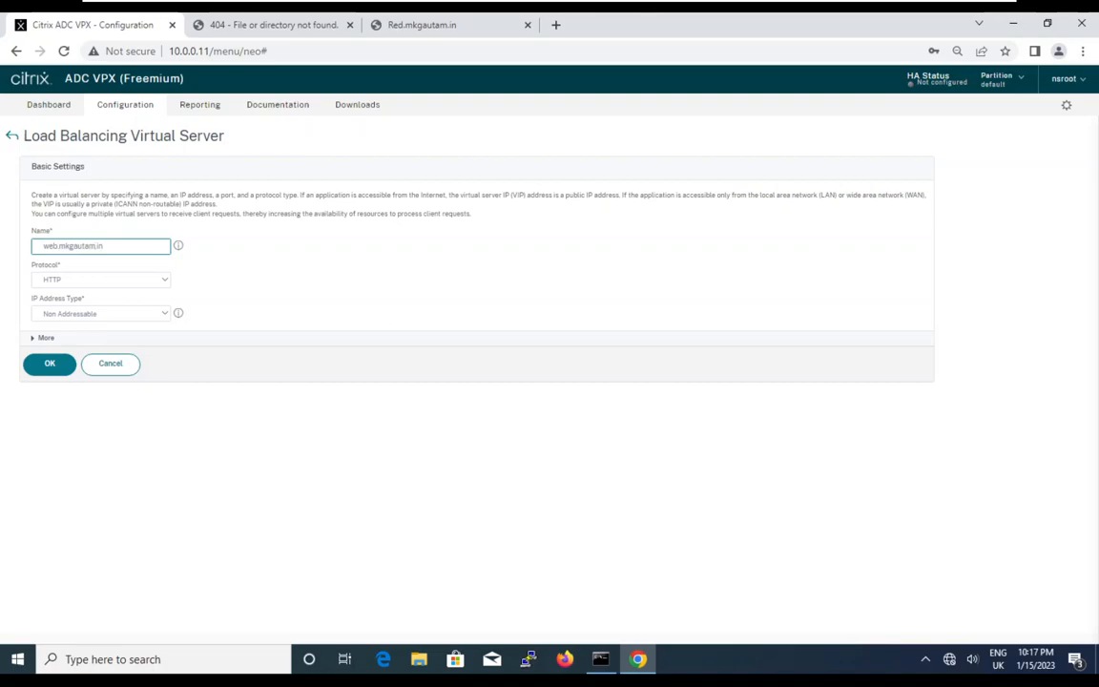
left_click(43, 368)
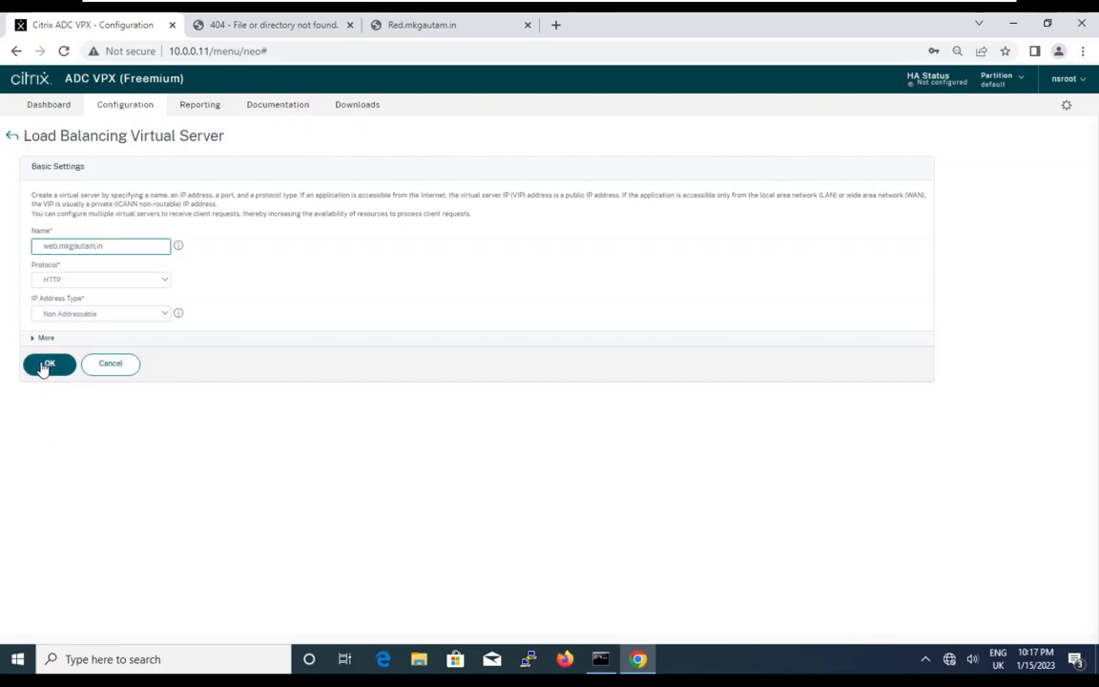
left_click(45, 366)
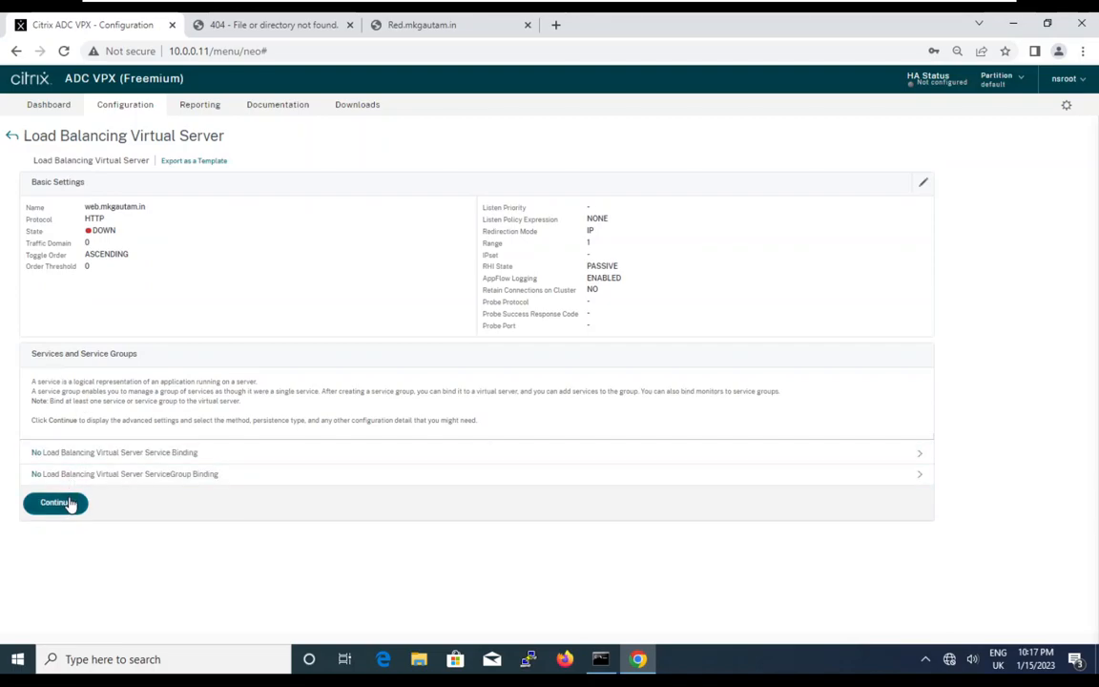
left_click(70, 503)
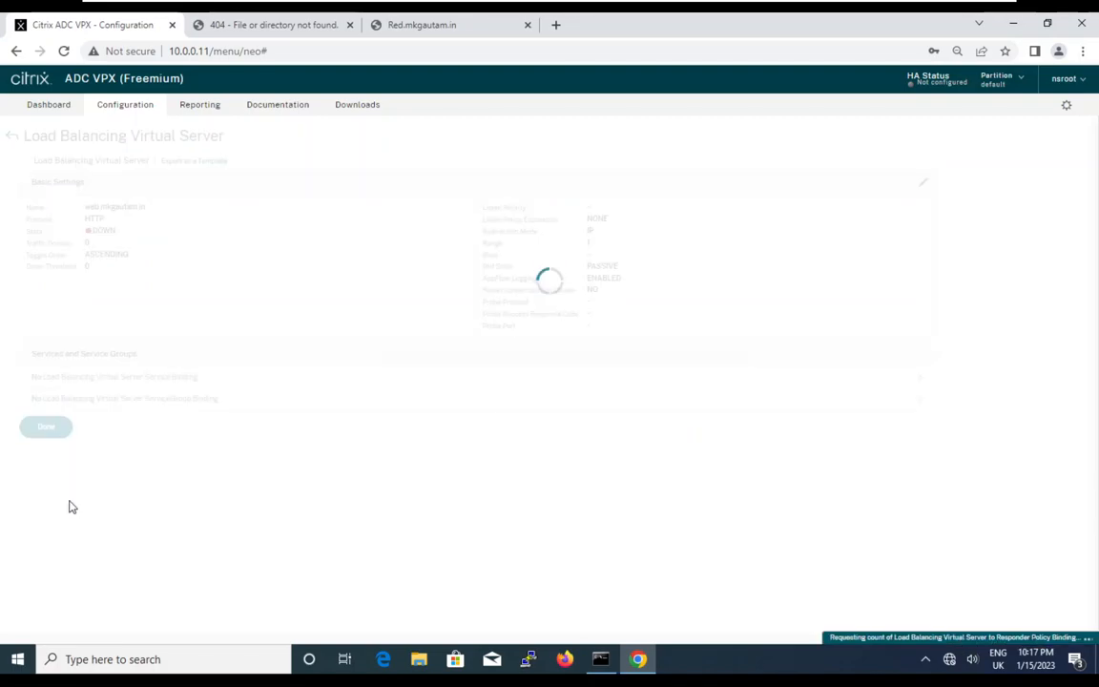
left_click(50, 432)
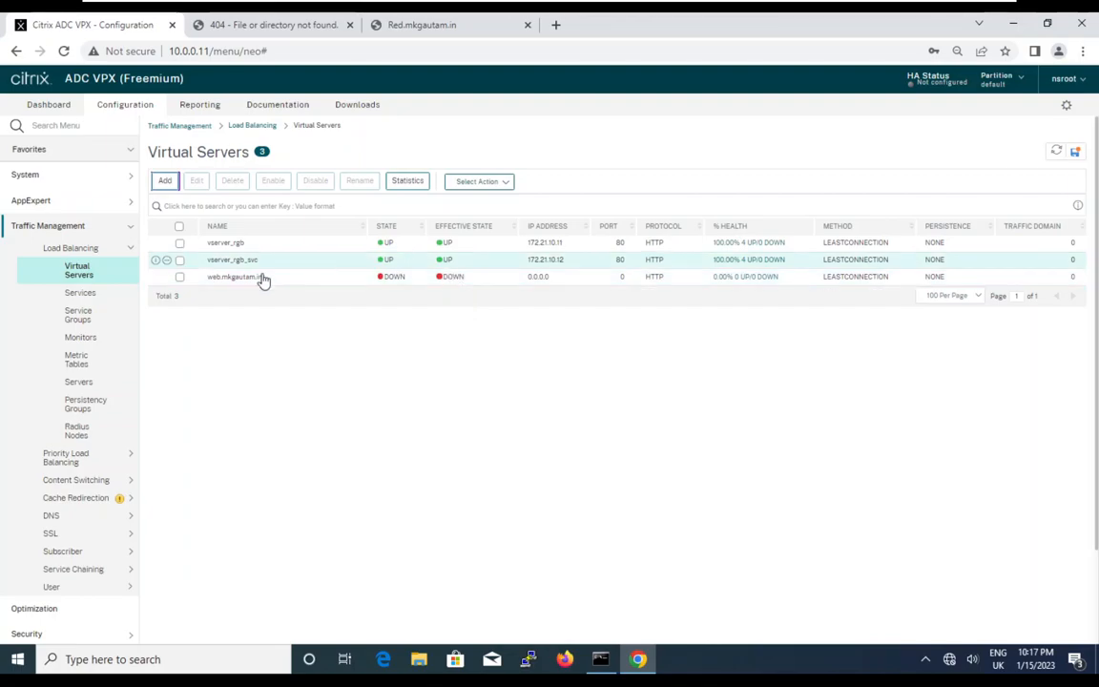
Create a content switching action named cs_act_pol that targets the load balancing virtual server web.mkgautam.in
scroll(88, 472, "down", 2)
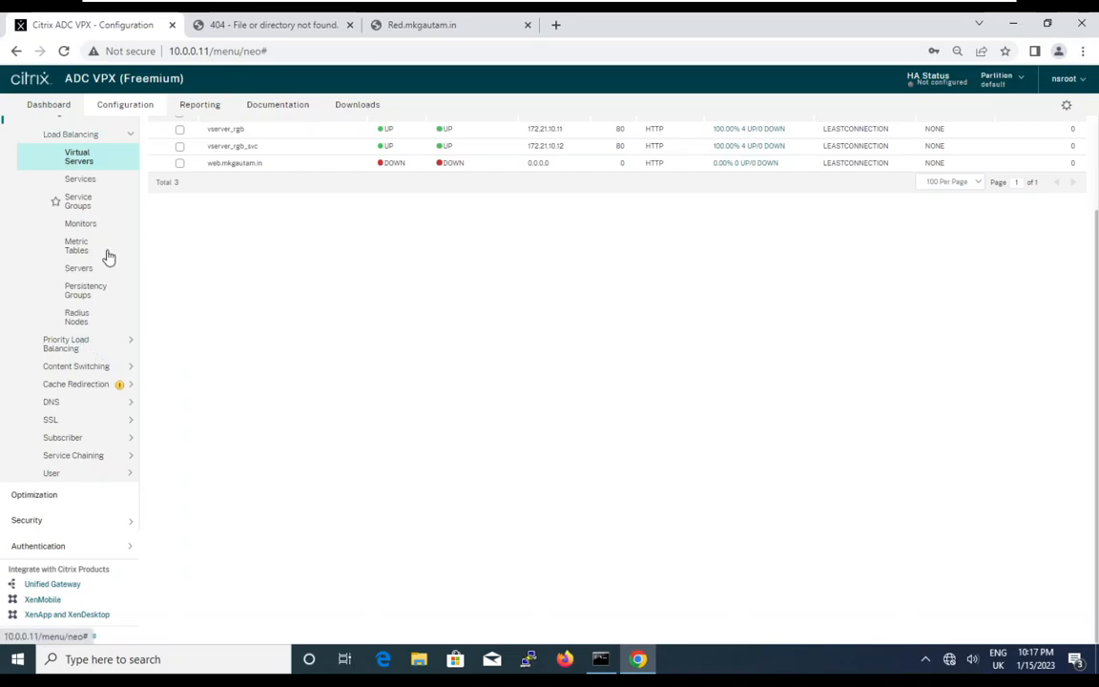
left_click(95, 369)
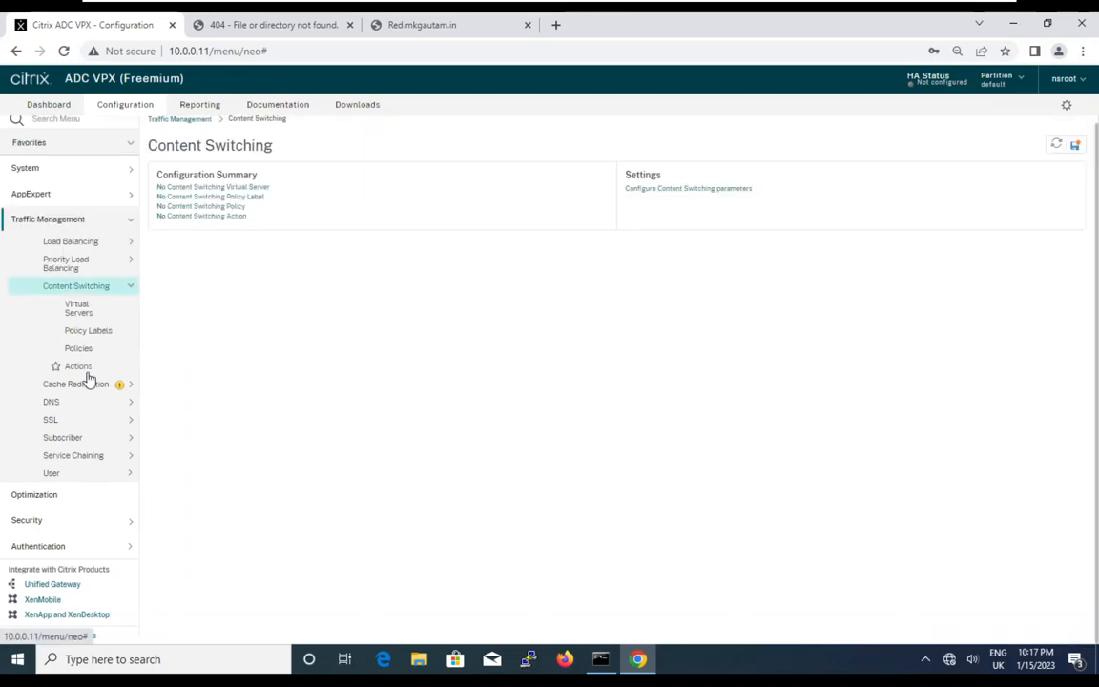
left_click(82, 370)
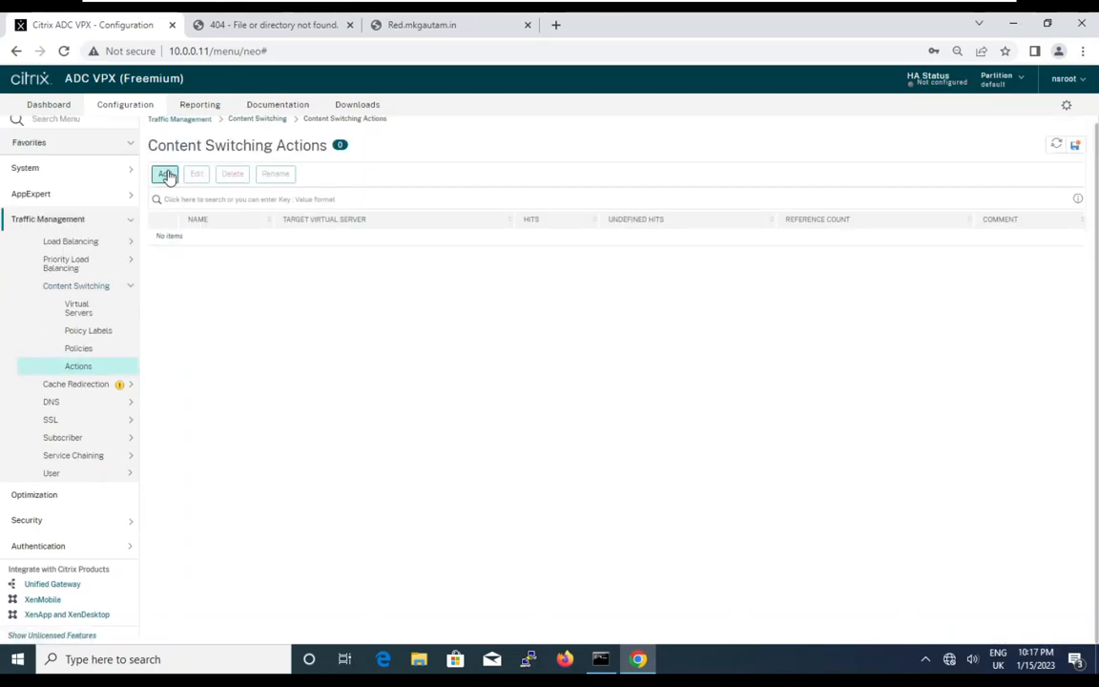
left_click(165, 173)
mouse_move(162, 179)
type("cs")
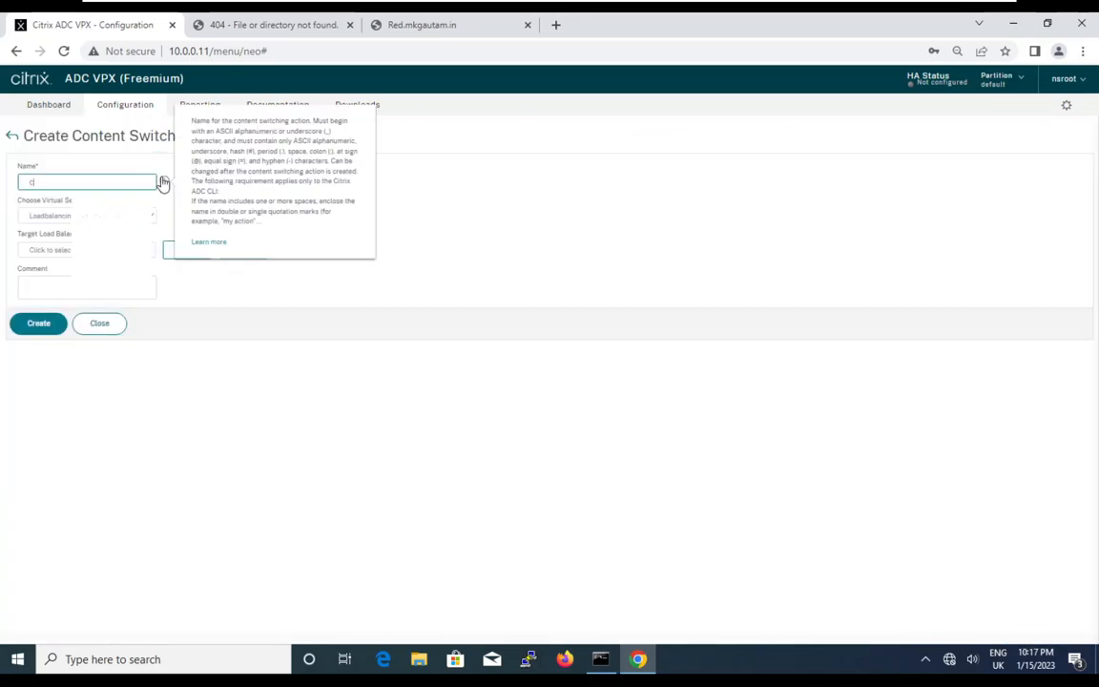
type("_act_pol")
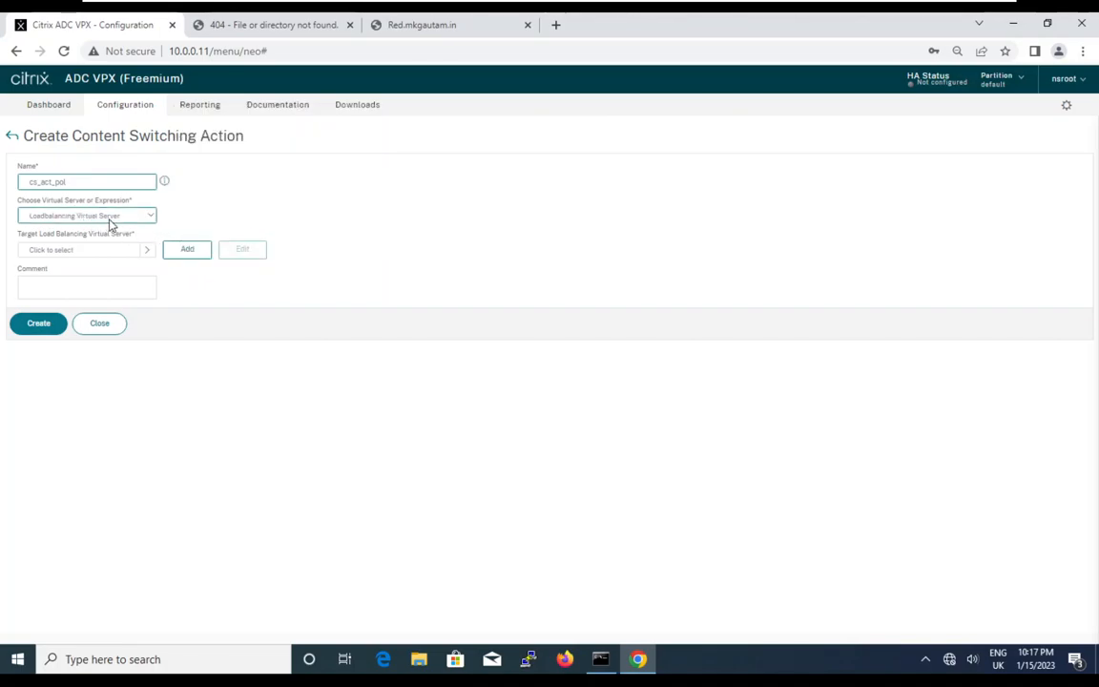
left_click(147, 253)
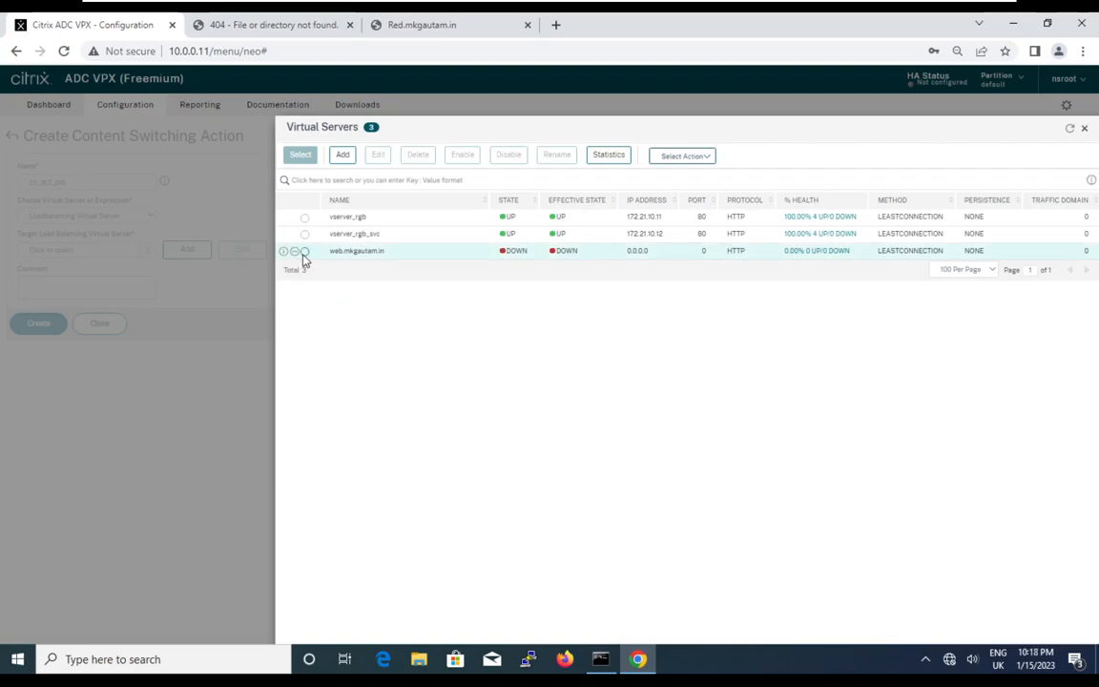
left_click(305, 252)
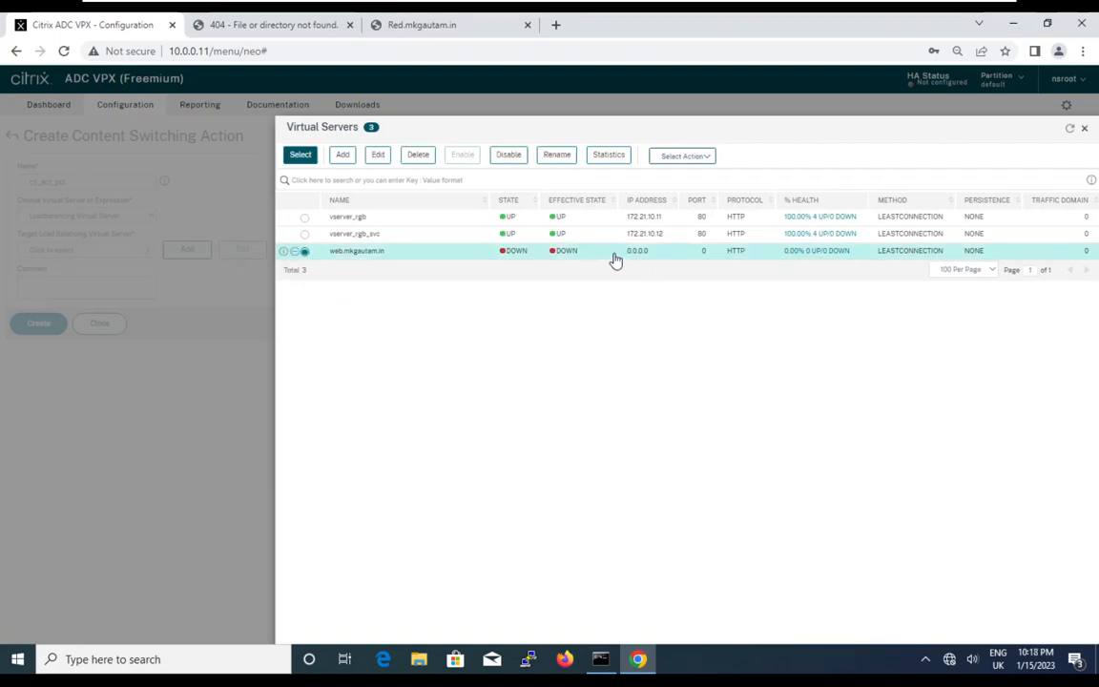
left_click(297, 155)
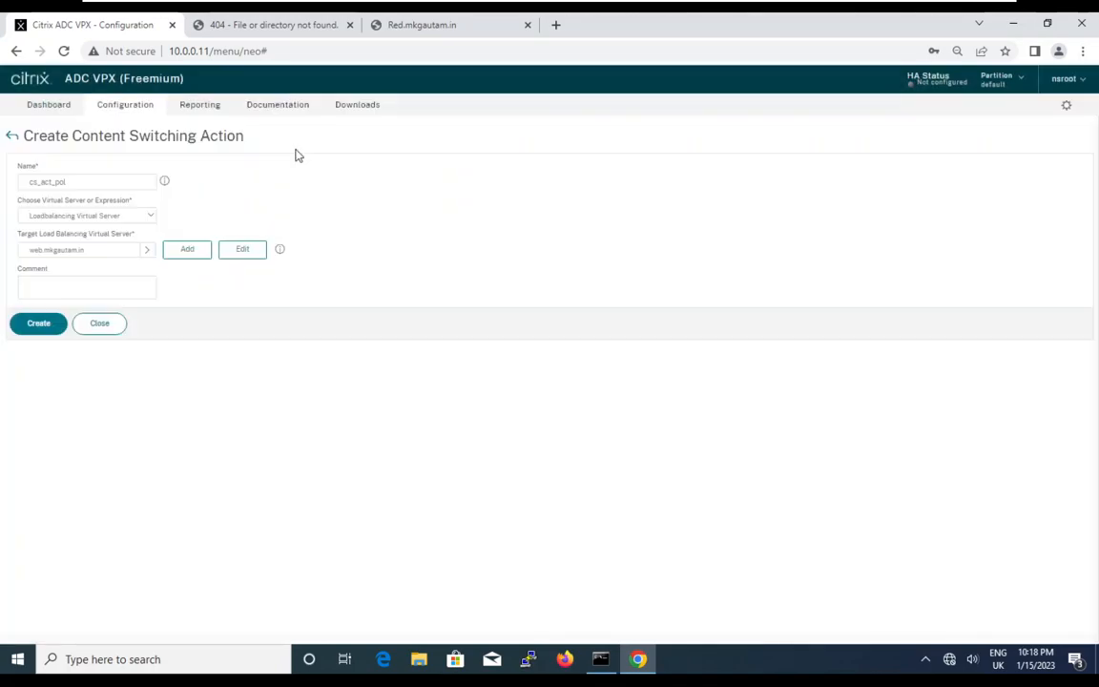
left_click(39, 329)
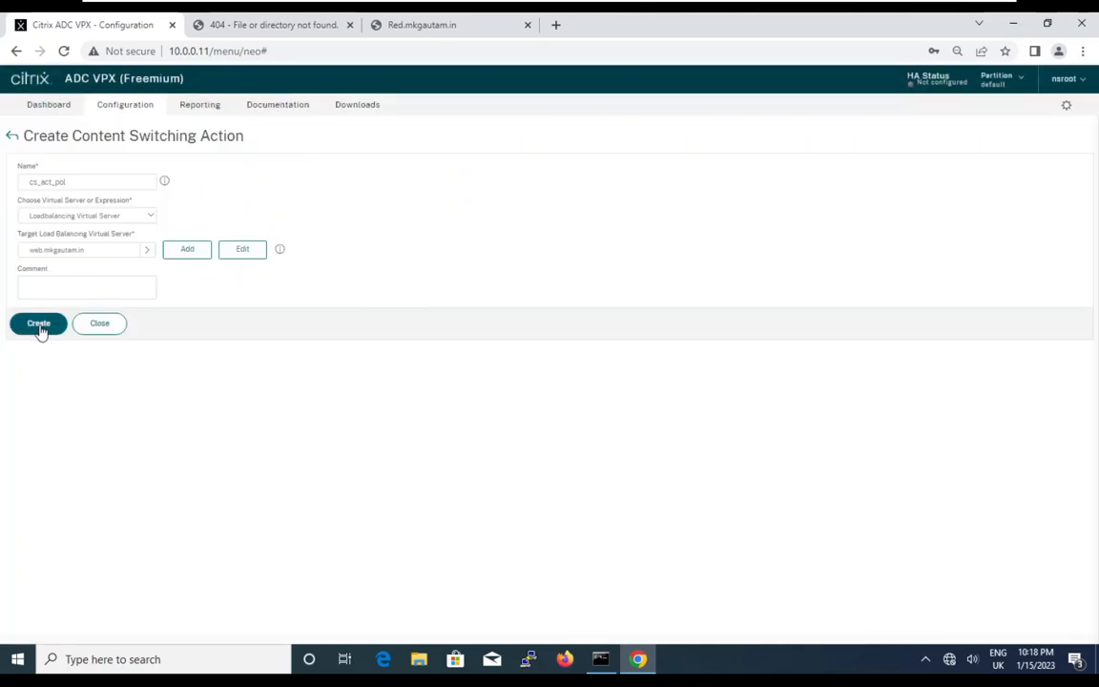
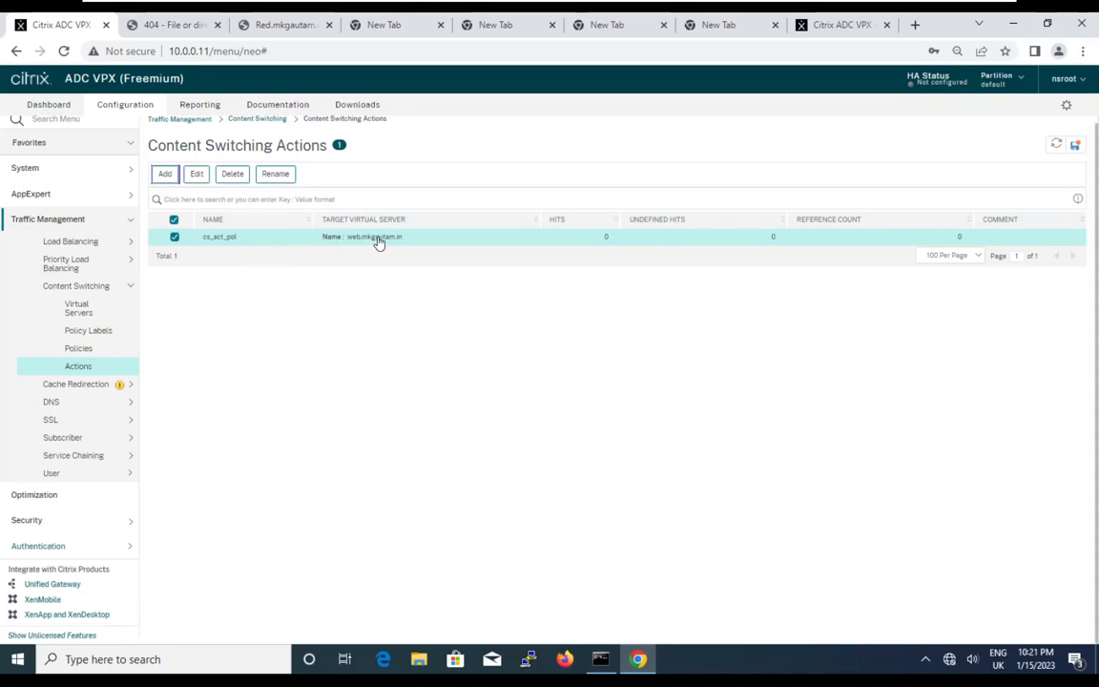
Create a Non Addressable HTTP load balancing virtual server named home.mkgautam.in without binding any services
left_click(95, 243)
left_click(87, 268)
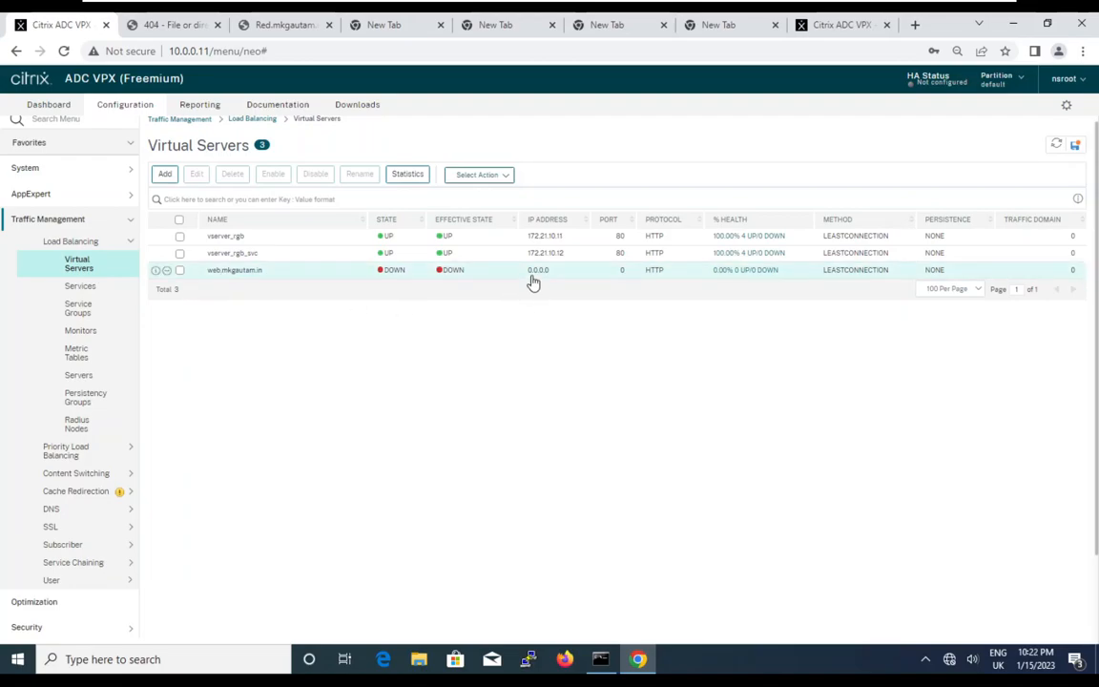
left_click(165, 175)
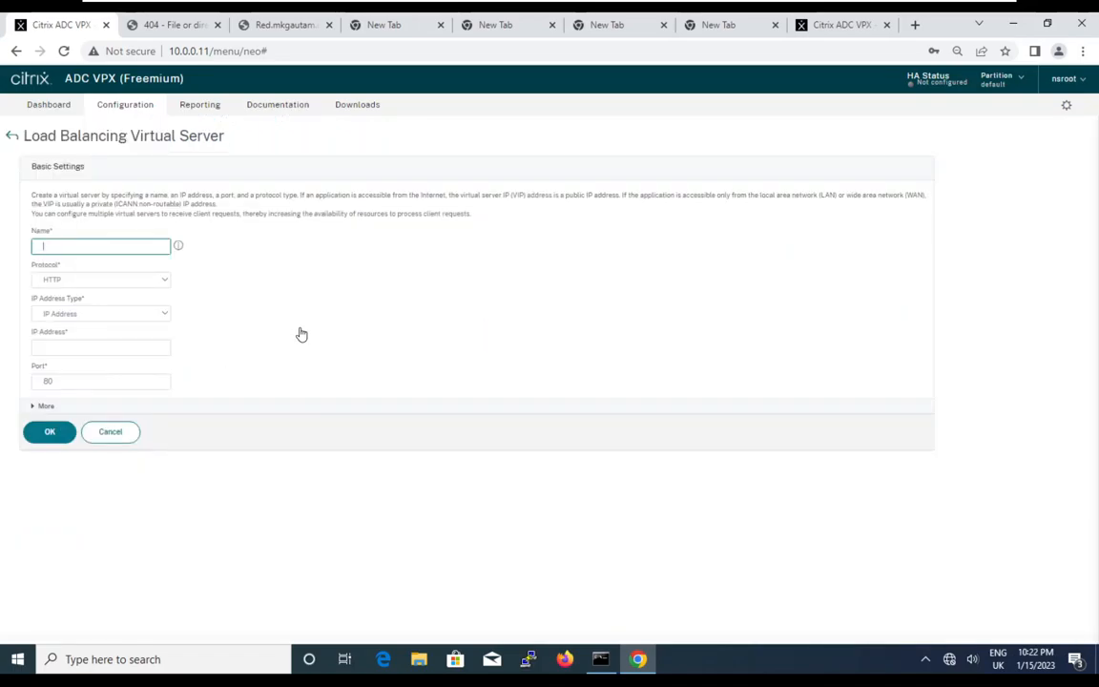
type("home.mkgautam.in")
key("Tab")
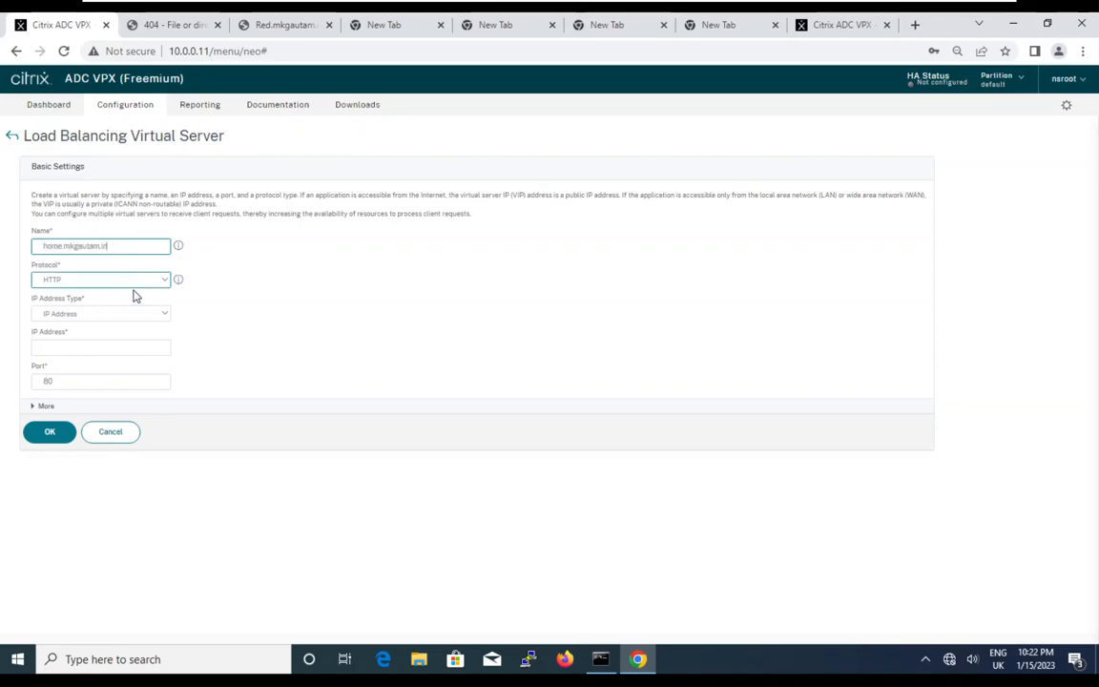
left_click(132, 315)
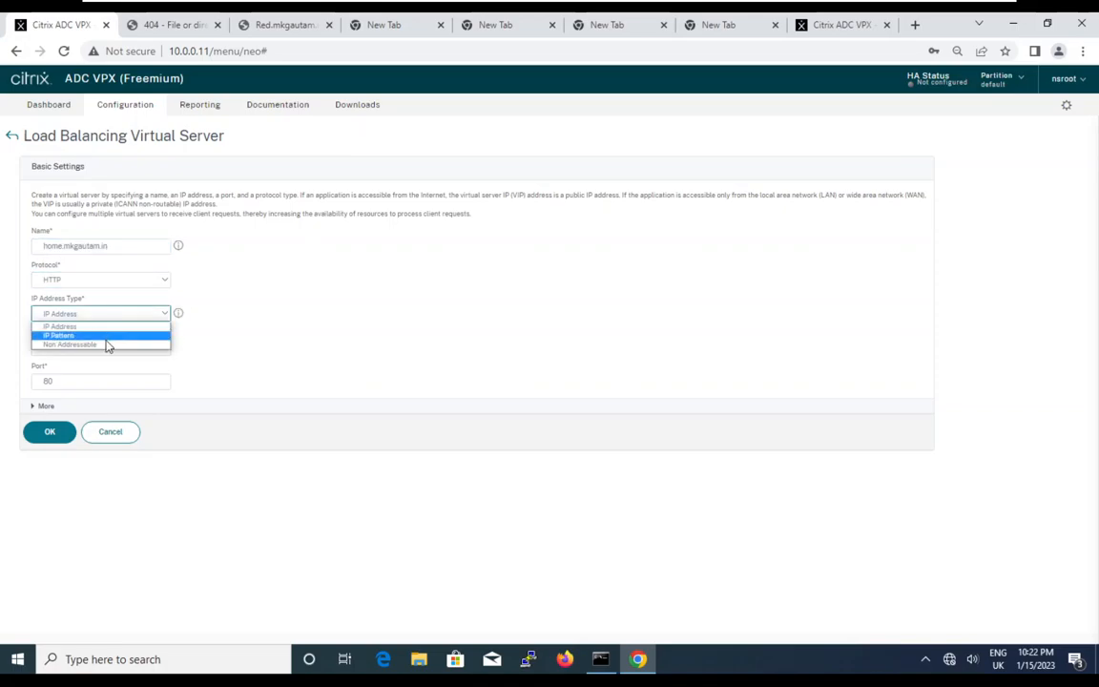
left_click(108, 344)
left_click(51, 370)
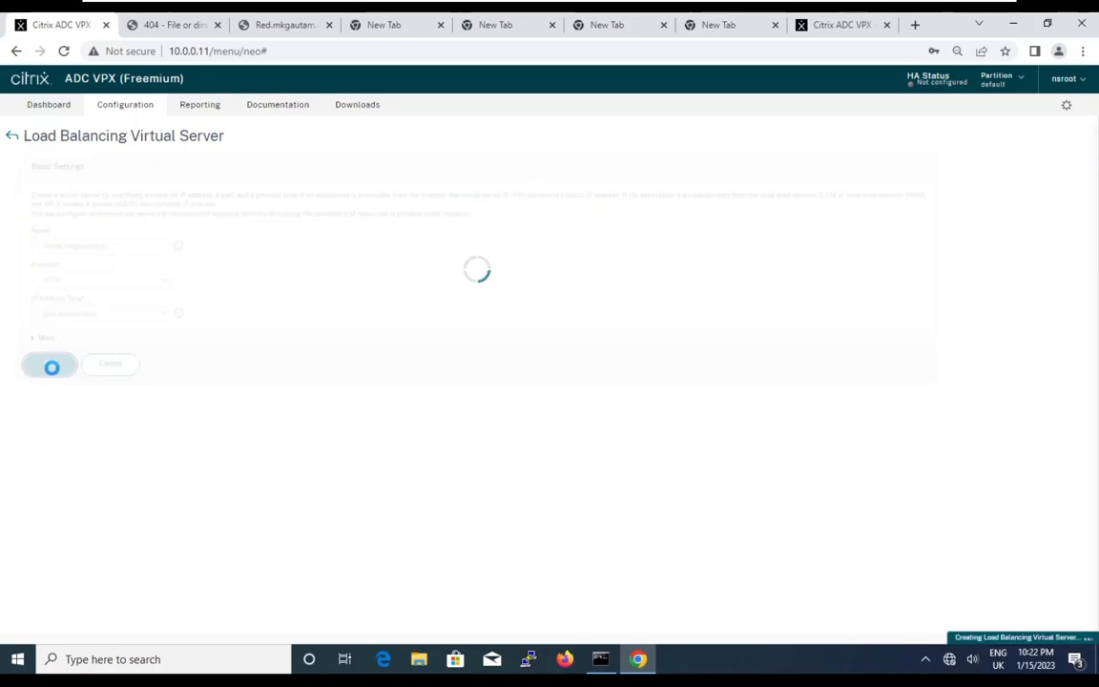
left_click(66, 511)
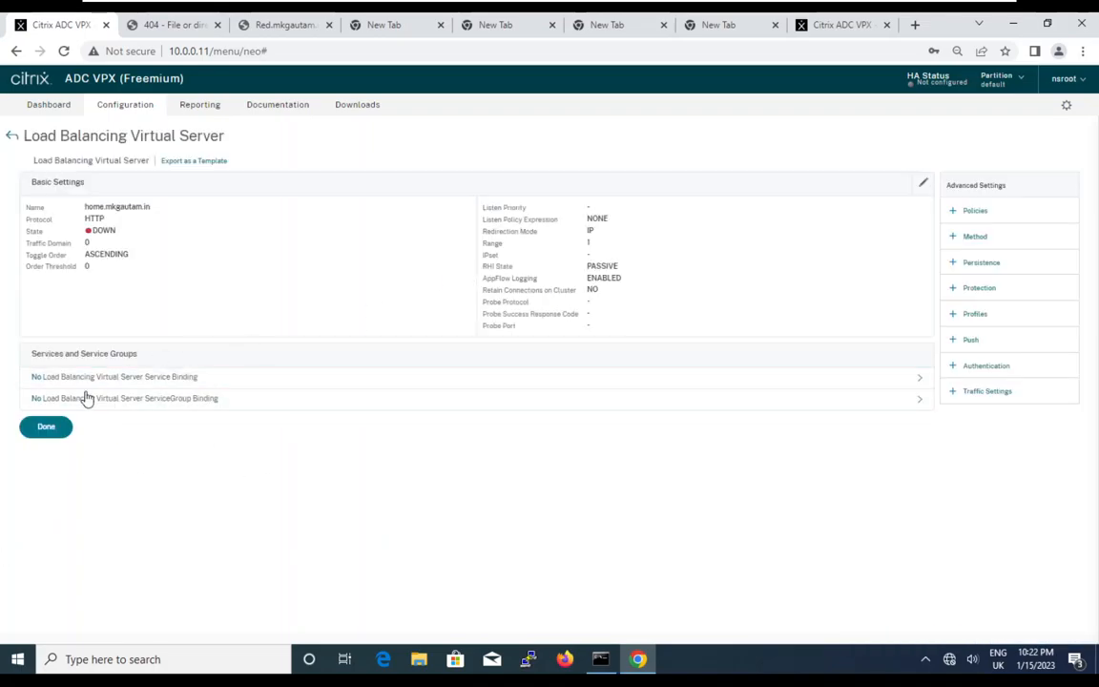
left_click(46, 427)
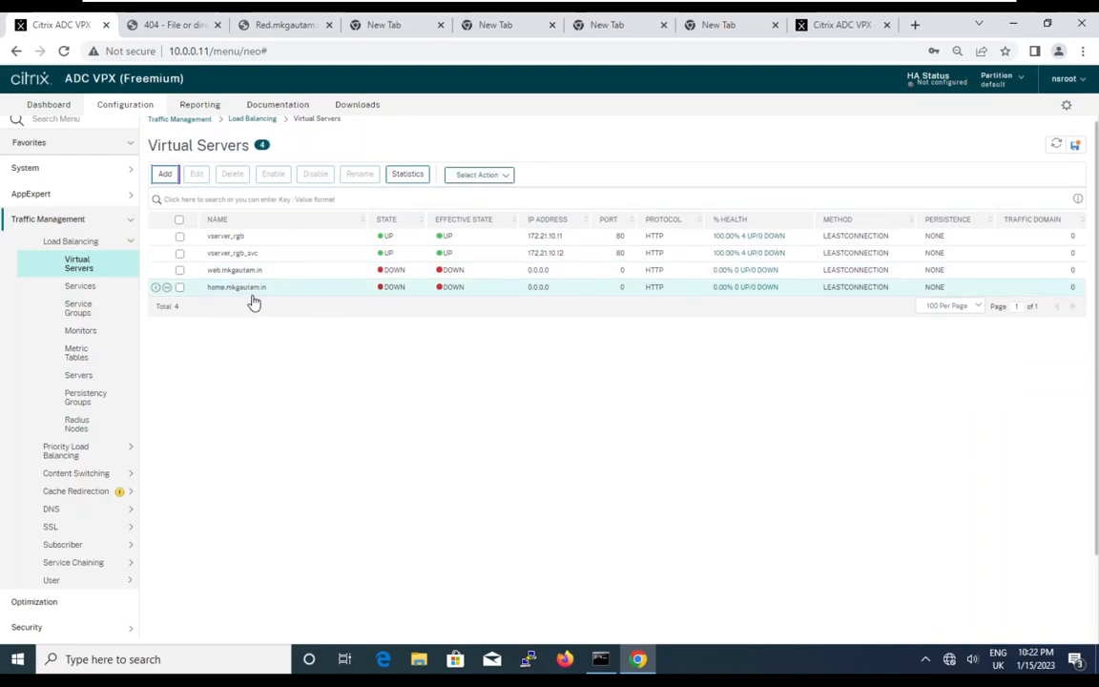
Check the network diagram for servers hosting the web page, and bind services svc_red and svc_green to the web.mkgautam.in load balancing virtual server
key("alt+Tab")
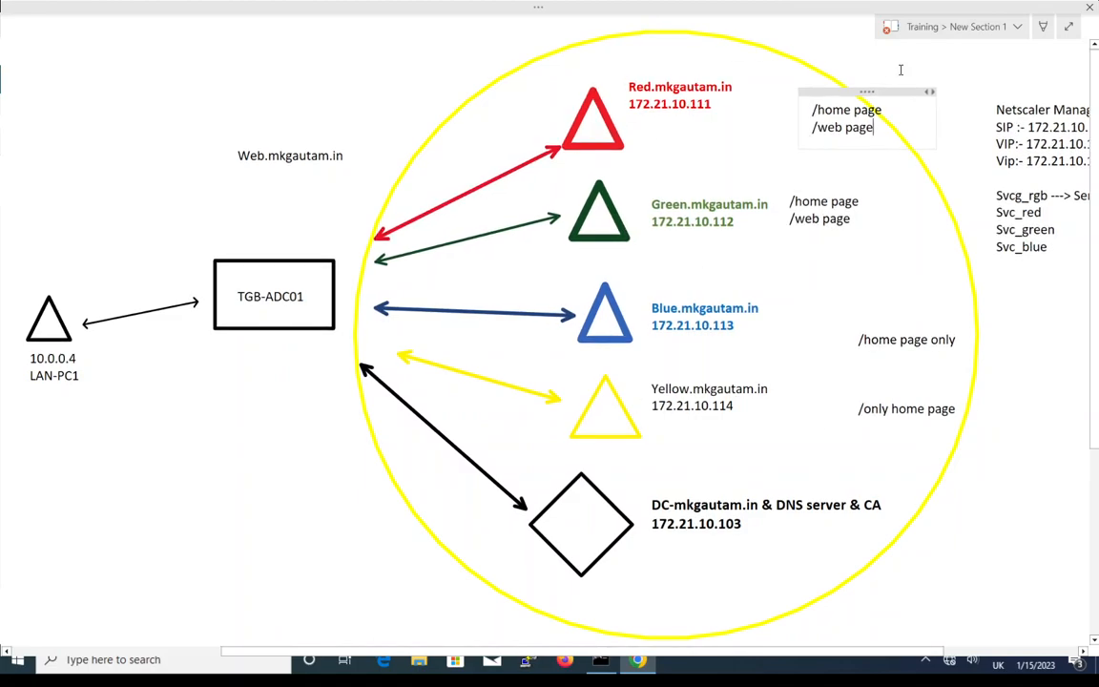
key("alt+Tab")
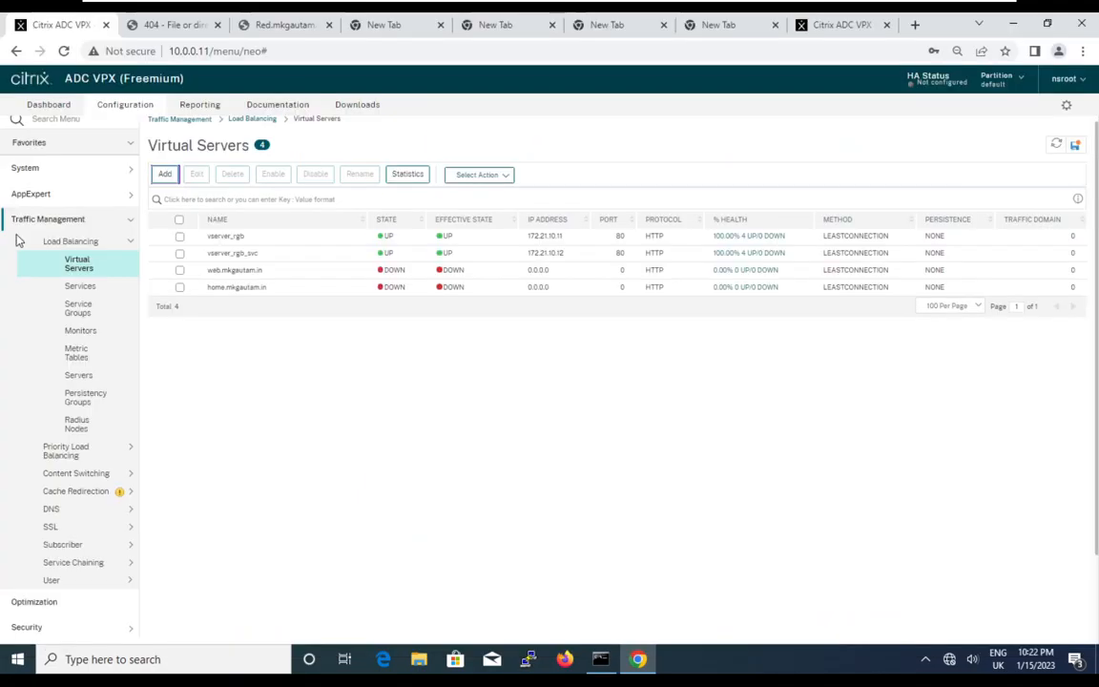
double_click(250, 276)
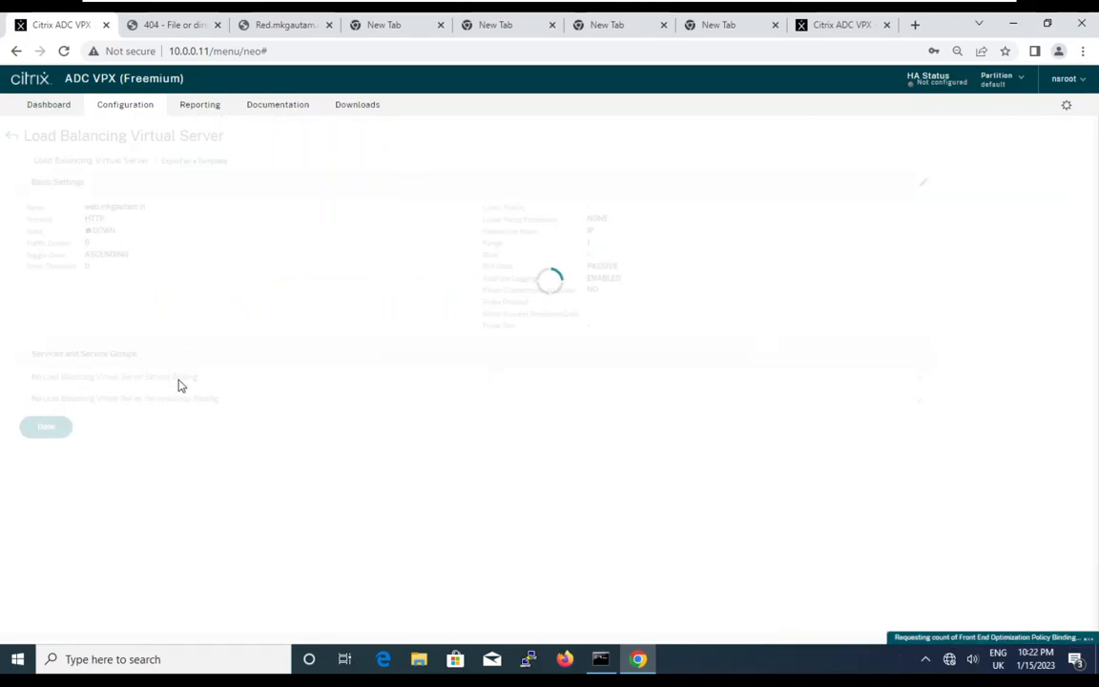
left_click(122, 381)
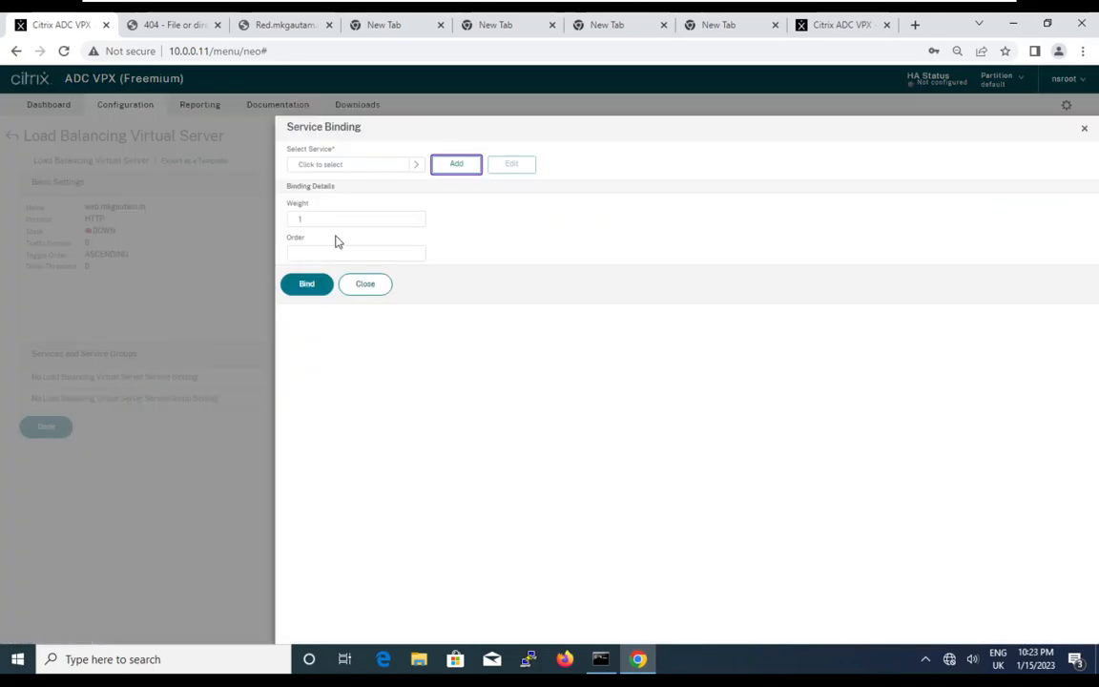
left_click(415, 166)
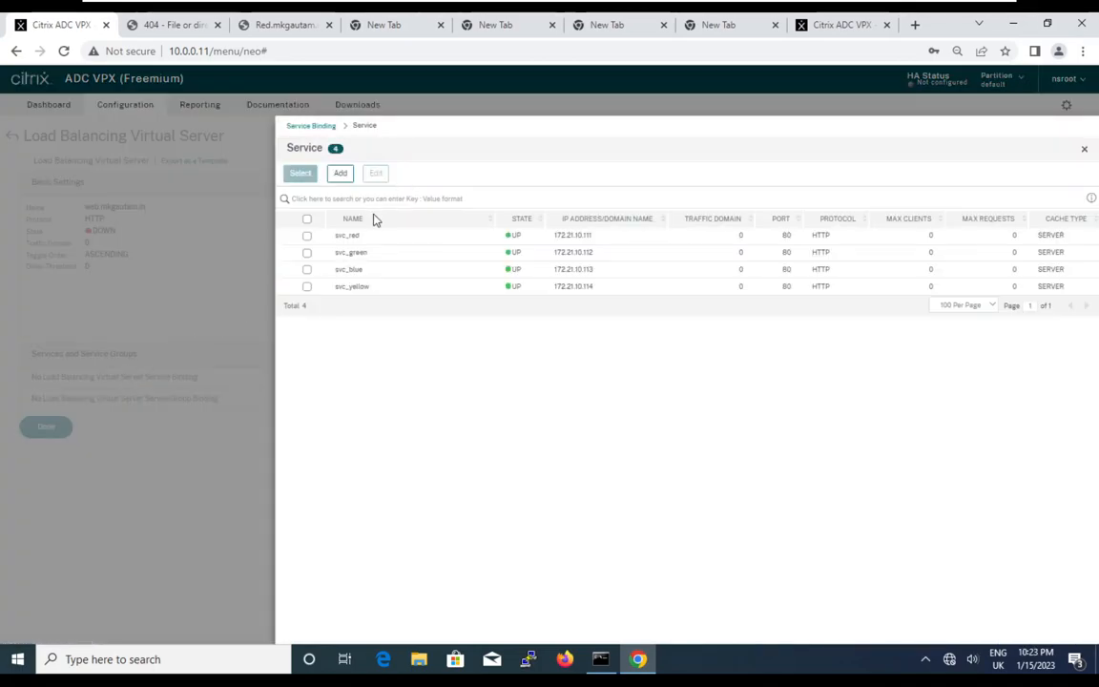
left_click(307, 235)
left_click(306, 252)
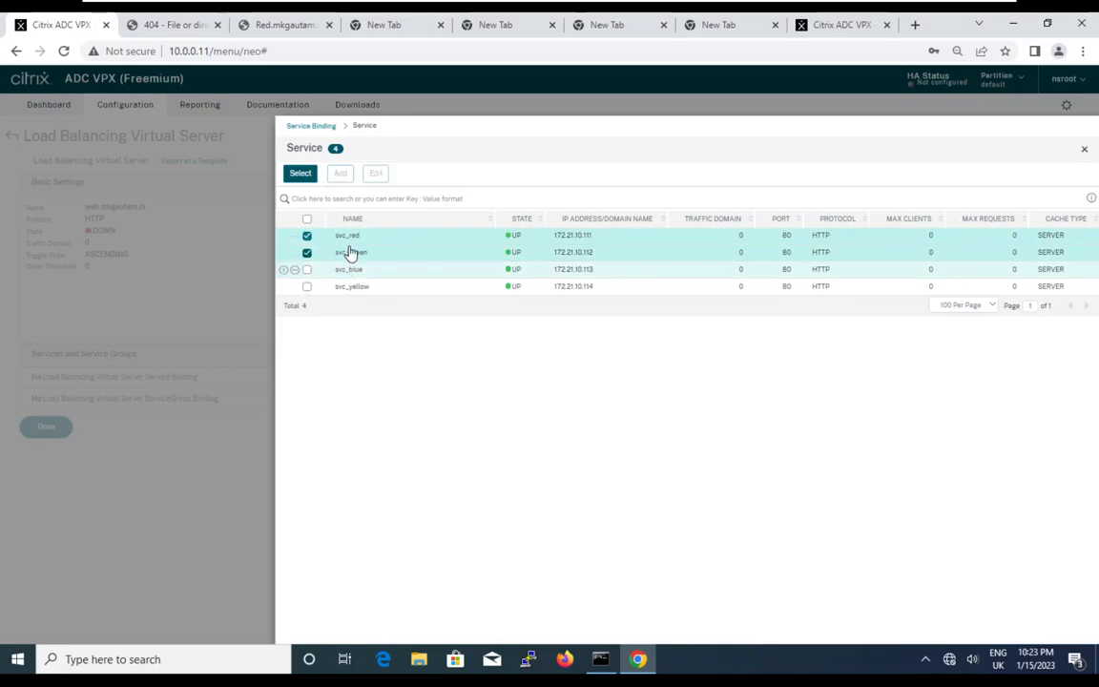
left_click(299, 176)
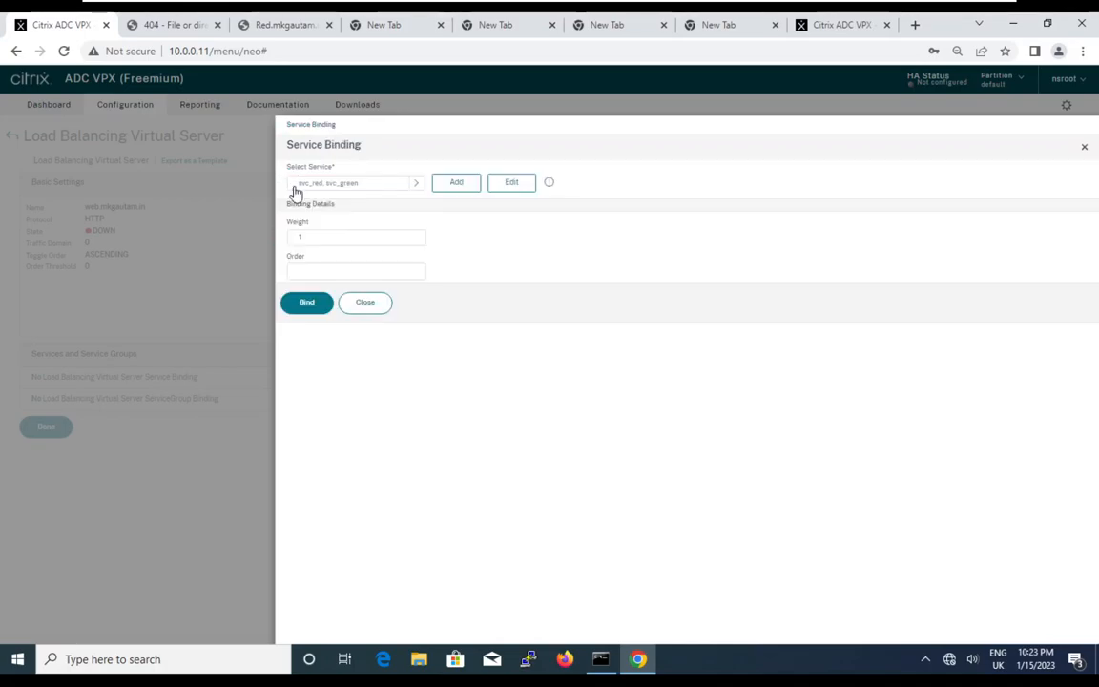
left_click(311, 305)
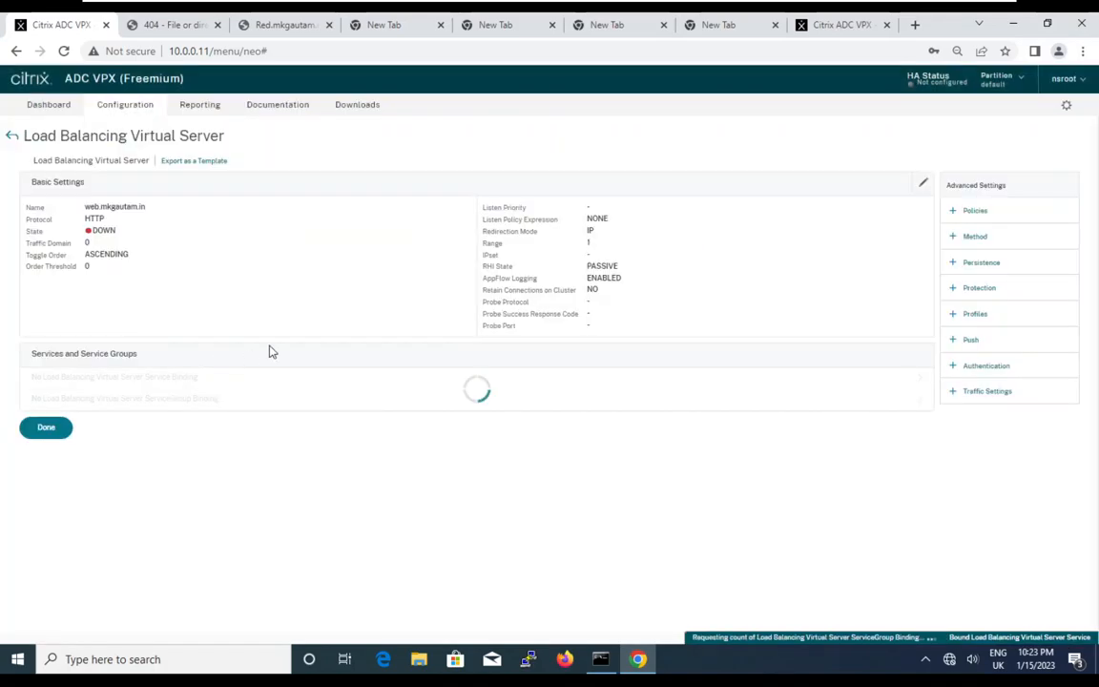
left_click(46, 427)
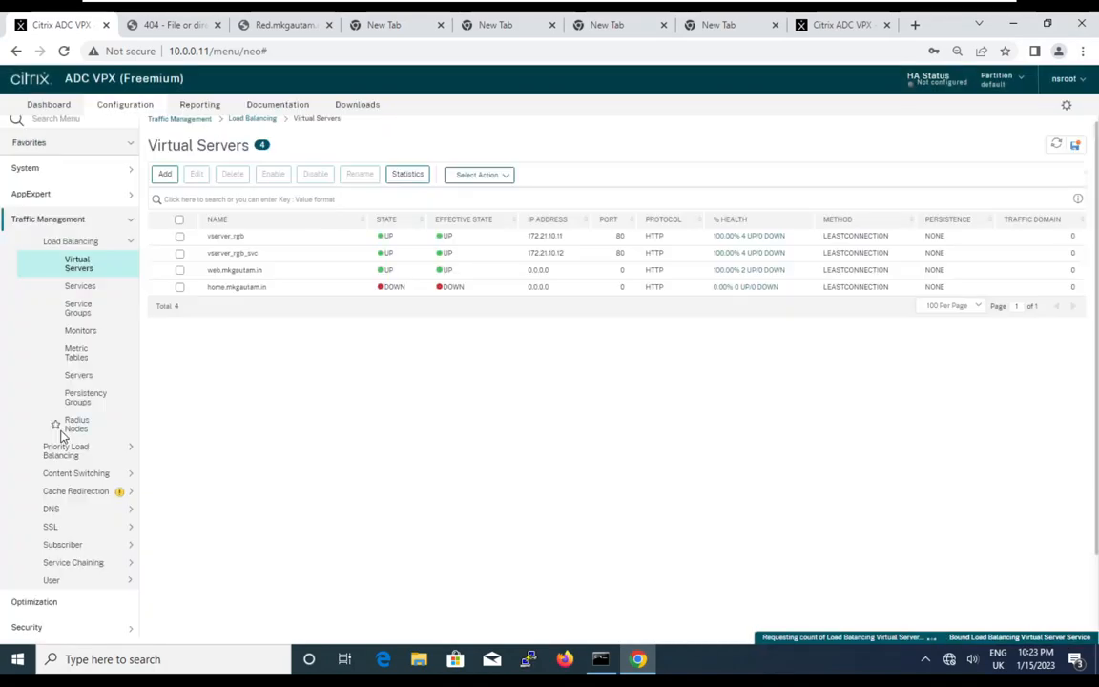
Bind the services svc_red, svc_green, svc_blue and svc_yellow to the home.mkgautam.in load balancing virtual server
double_click(260, 291)
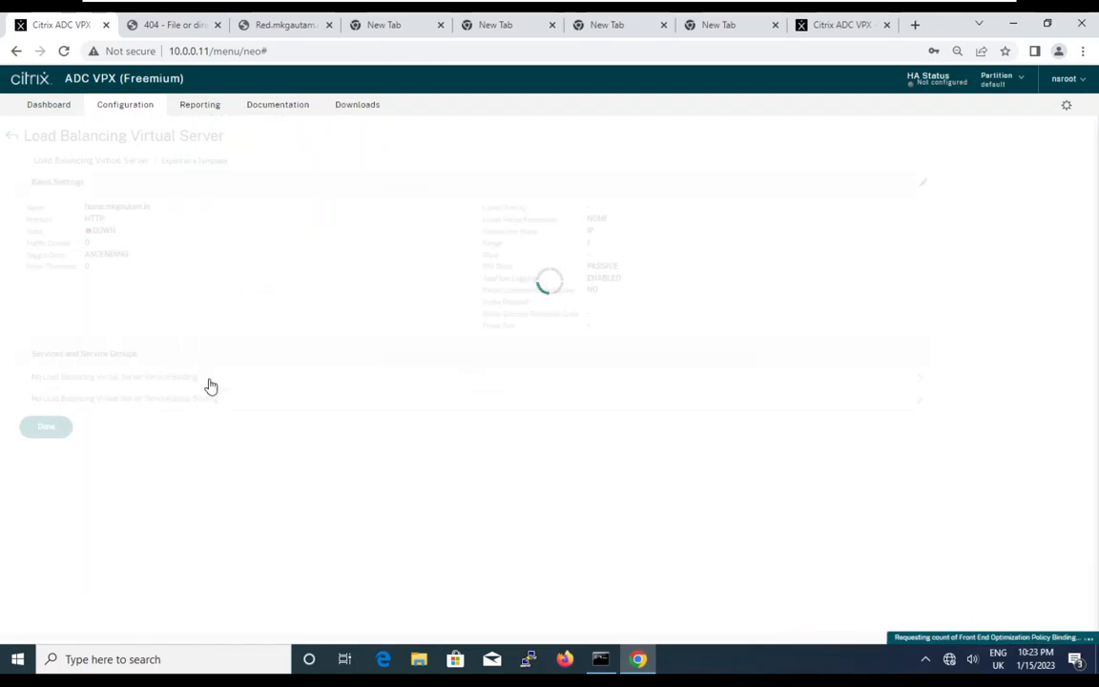
left_click(212, 386)
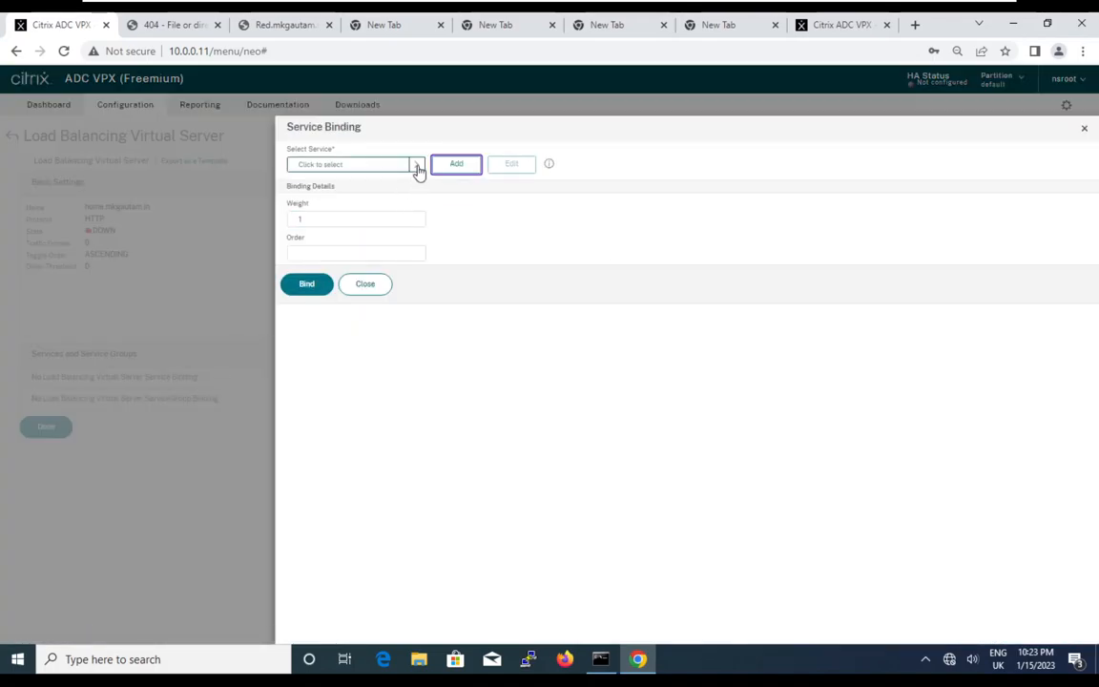
left_click(417, 167)
left_click(308, 220)
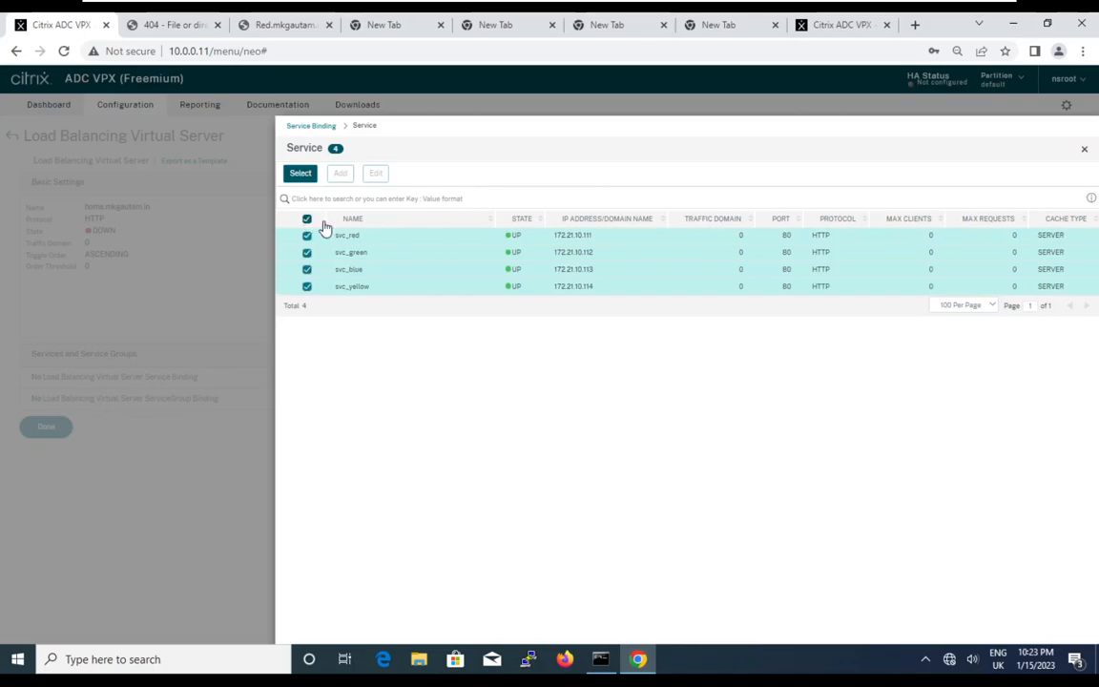
left_click(299, 172)
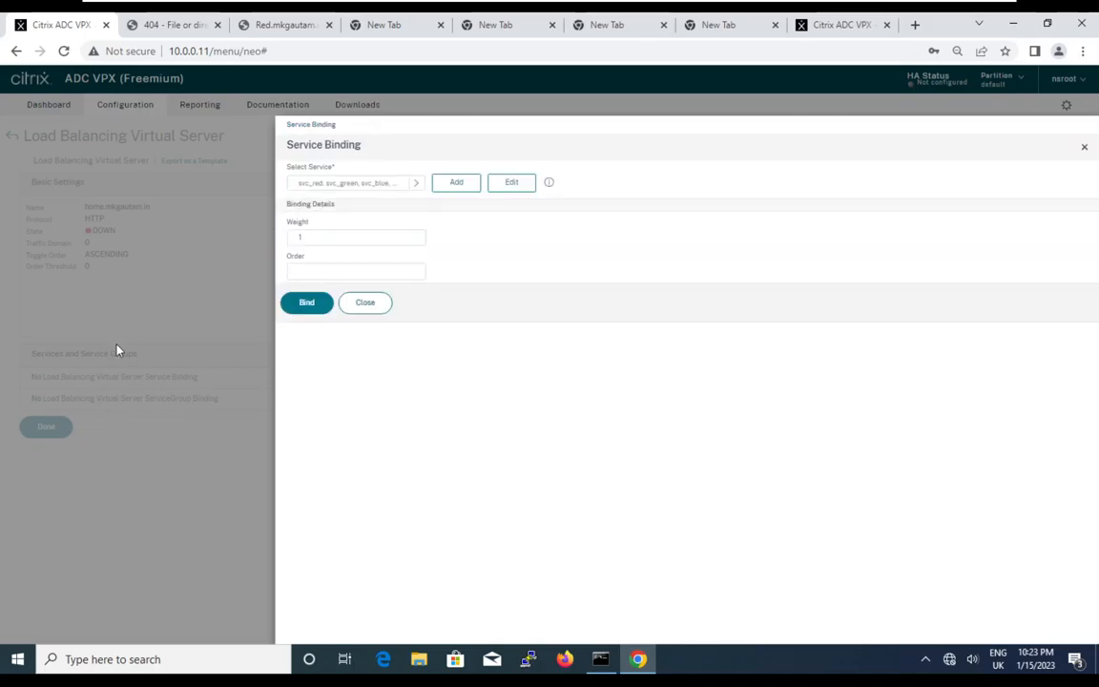
left_click(304, 302)
left_click(46, 428)
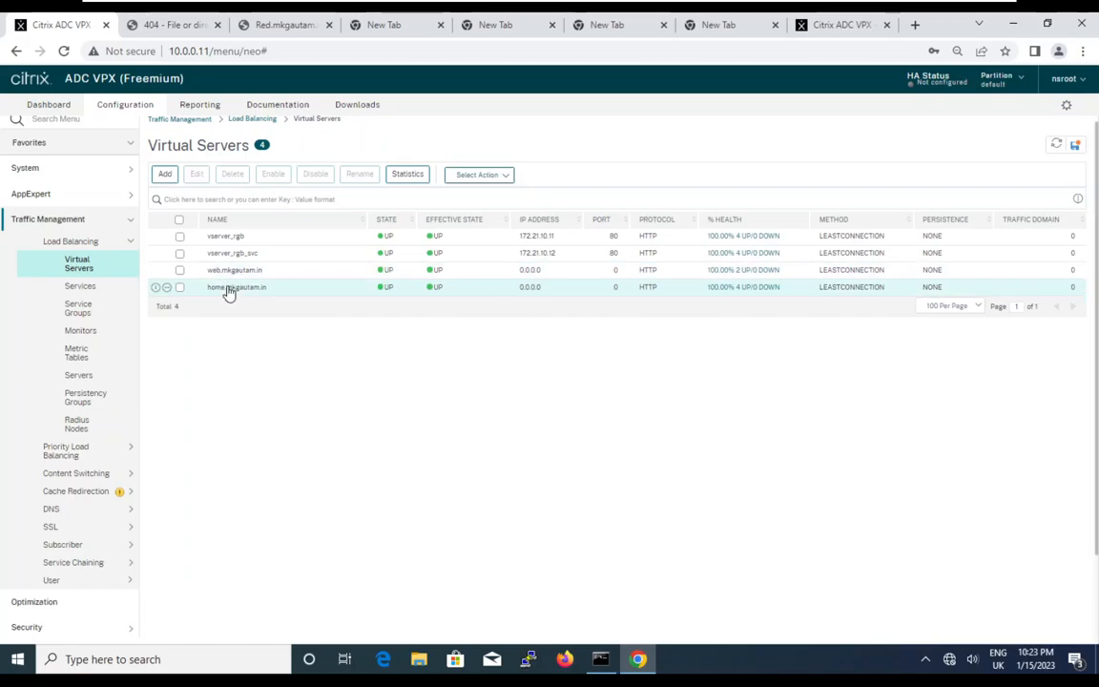
Create a content switching action named cs_pol_home that targets the load balancing virtual server home.mkgautam.in
left_click(76, 473)
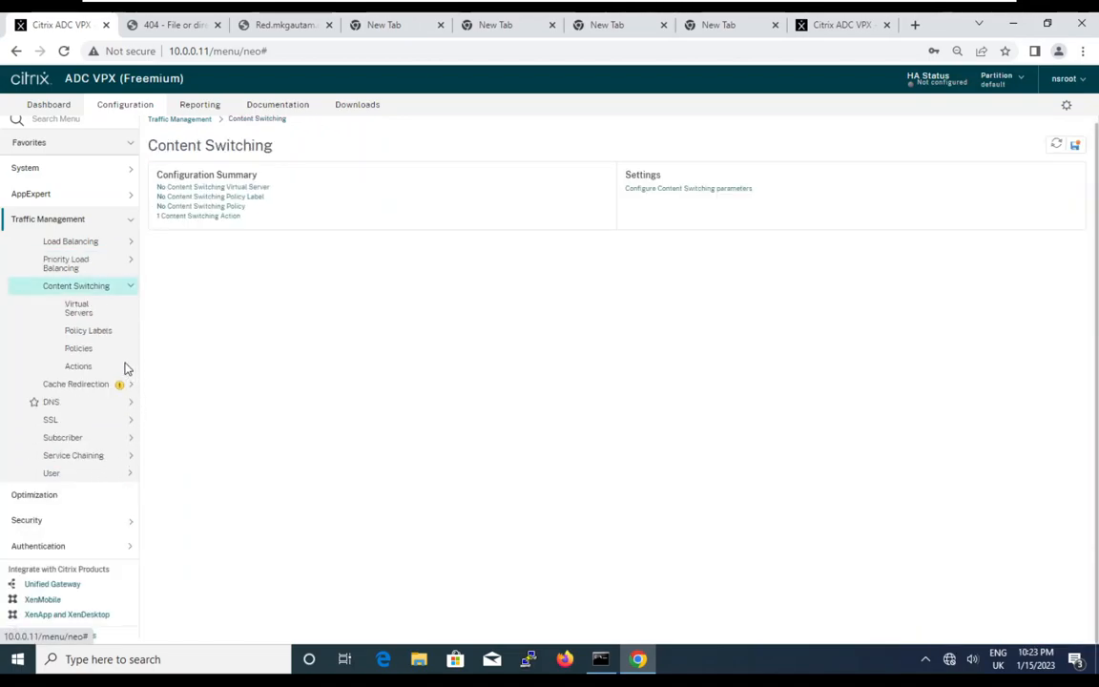
left_click(80, 370)
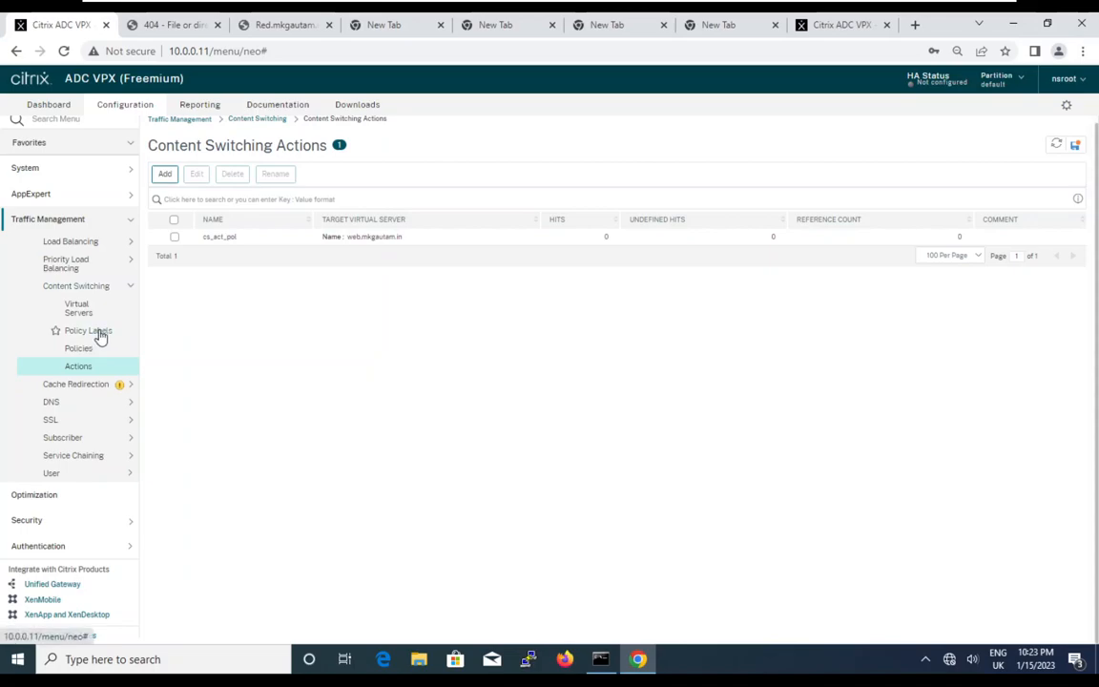
left_click(165, 175)
type("cs_")
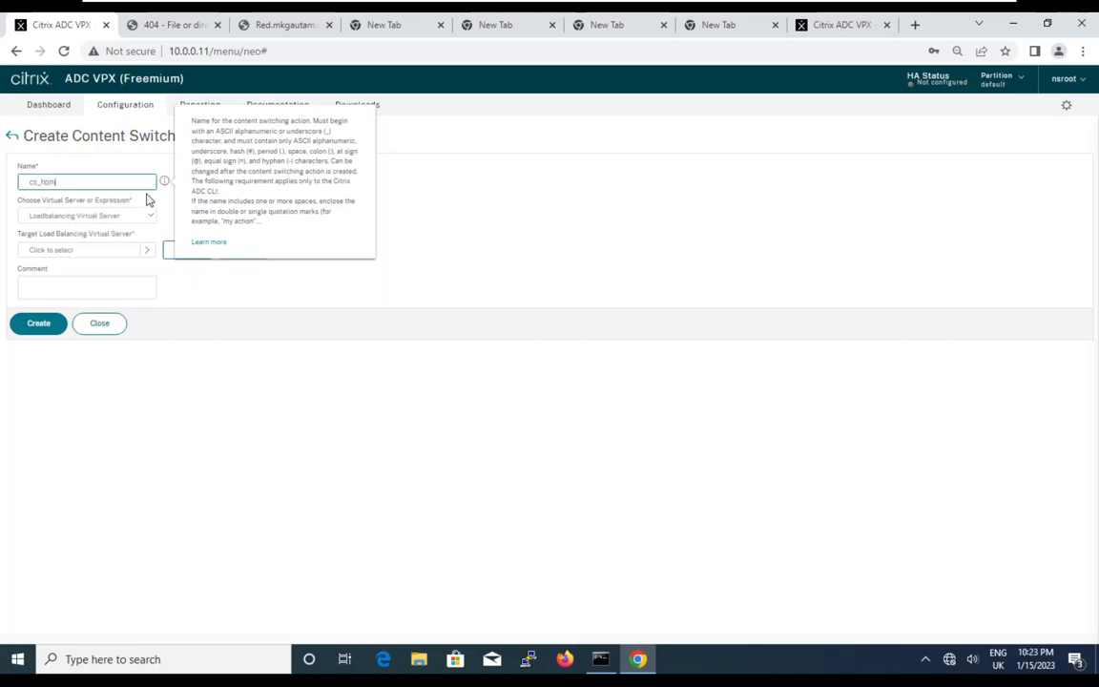
type("h")
key("BackSpace")
type("pol_home")
left_click(145, 251)
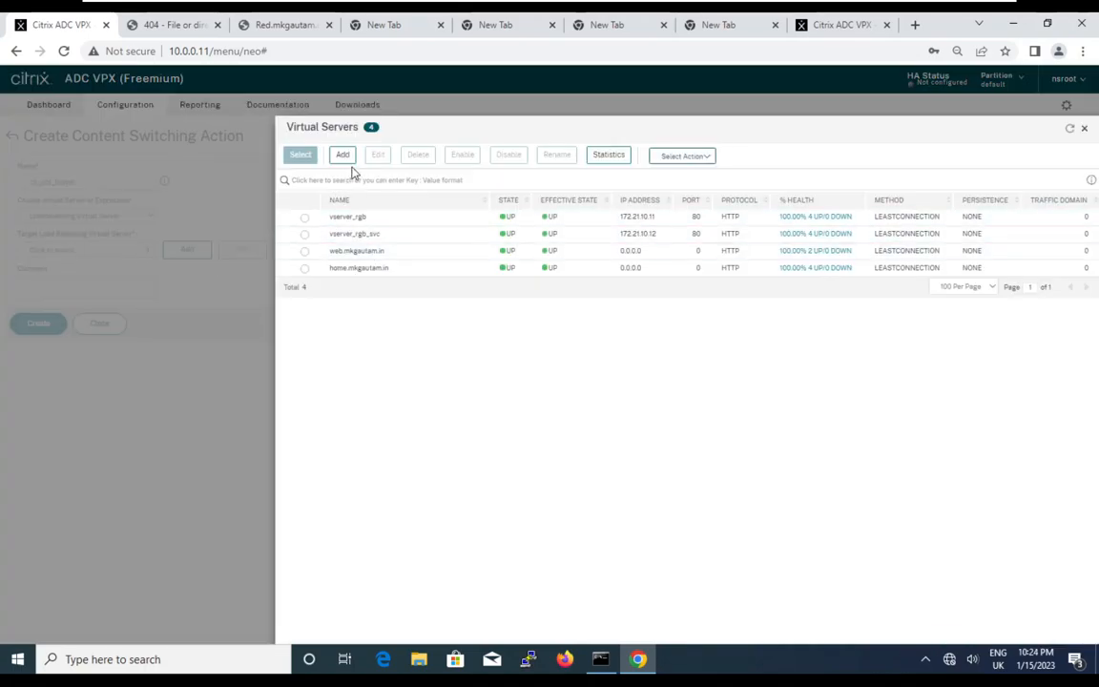
left_click(305, 268)
left_click(298, 156)
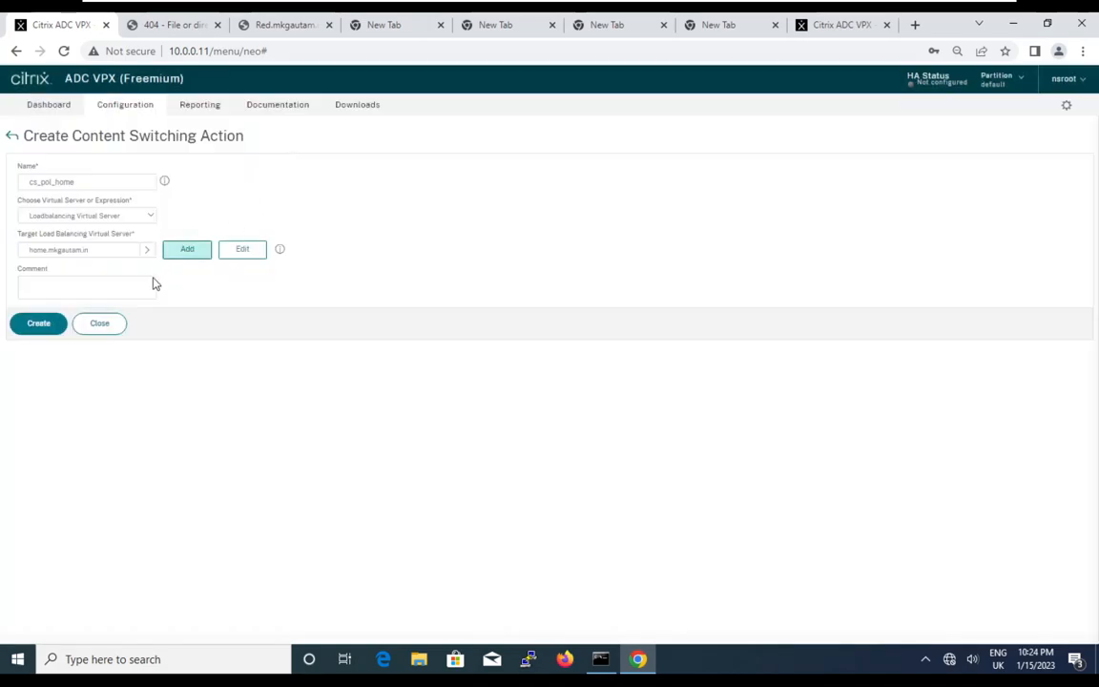
left_click(43, 323)
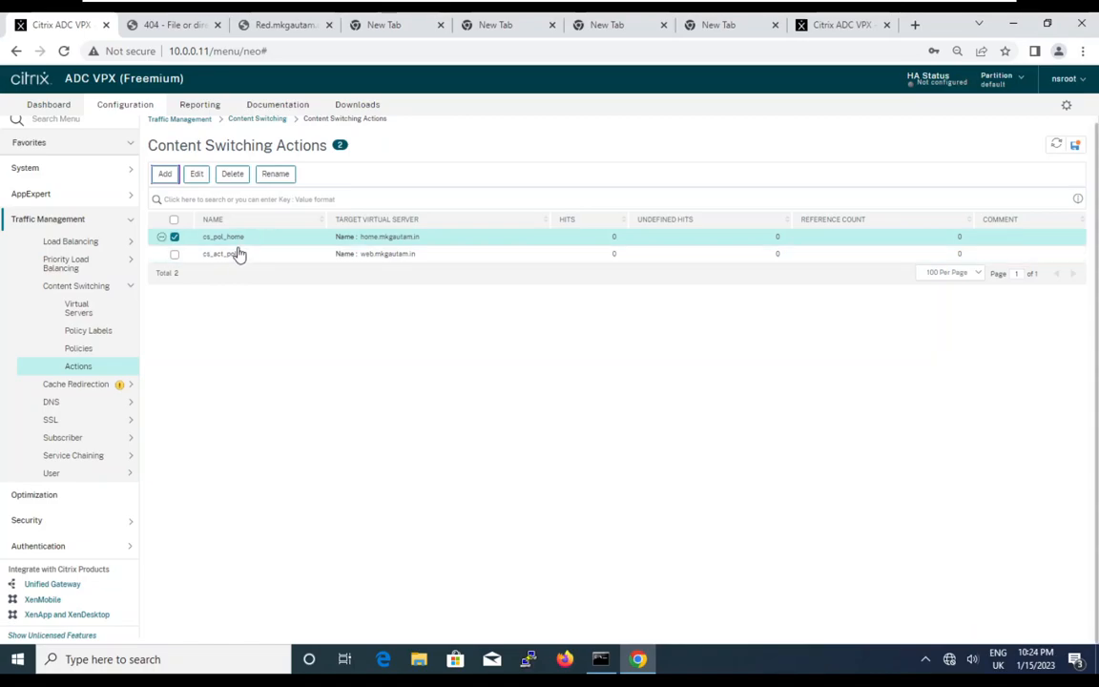
Start a content switching policy named cs_pol_web with the action cs_act_pol, and check that action's target virtual server
left_click(78, 349)
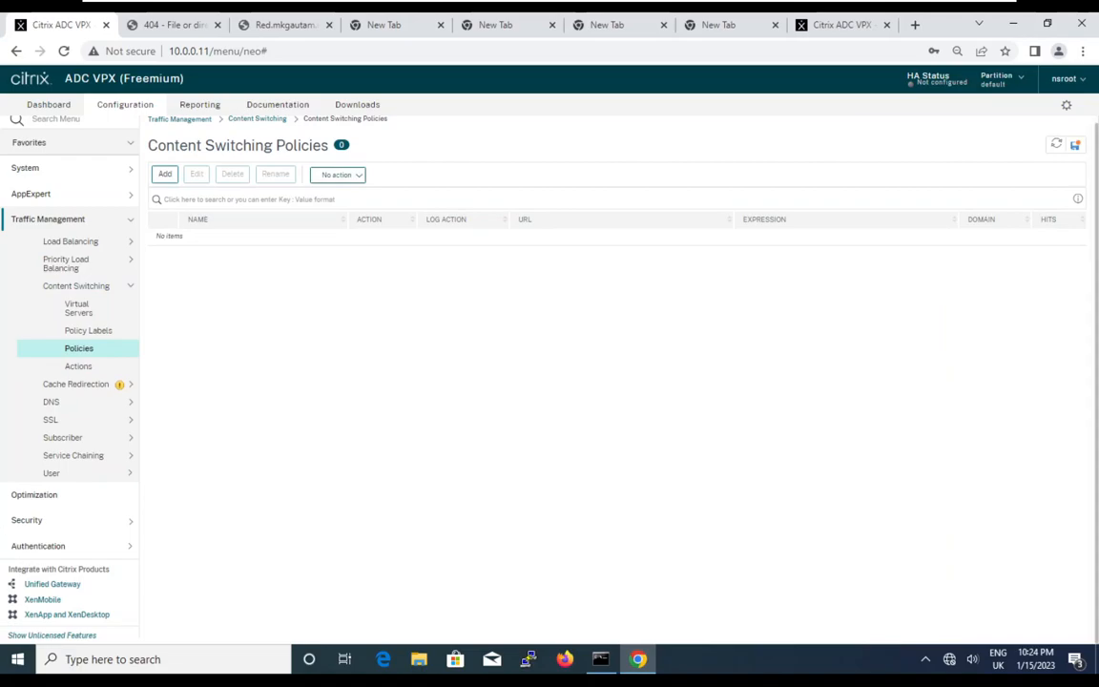
left_click(165, 173)
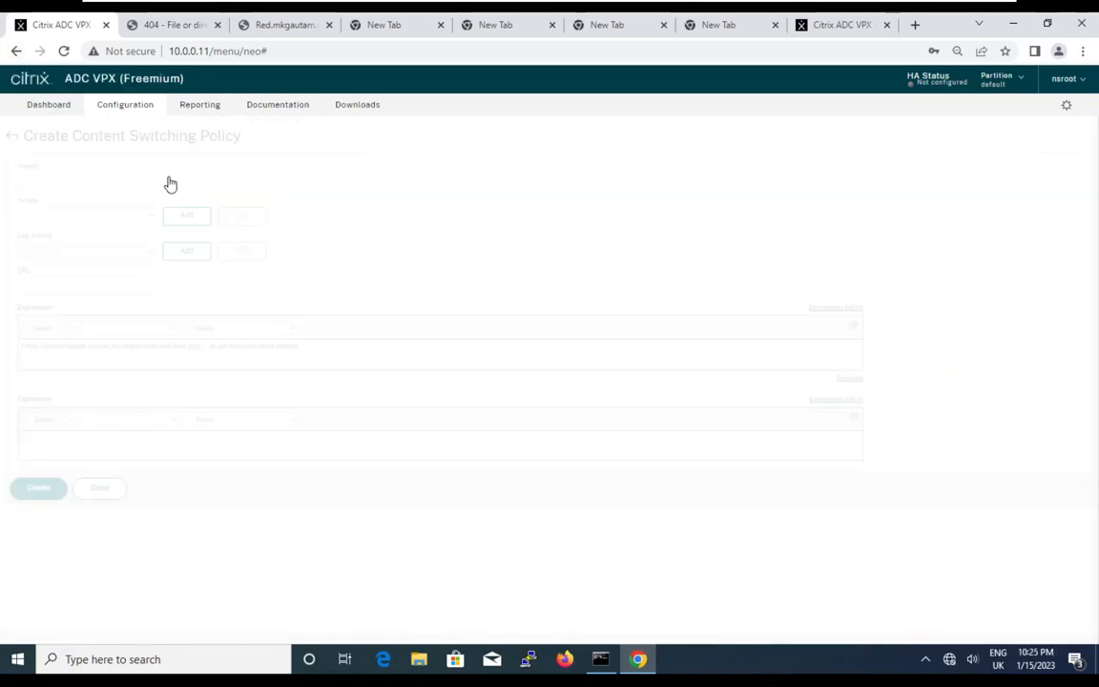
type("cs_pol_web")
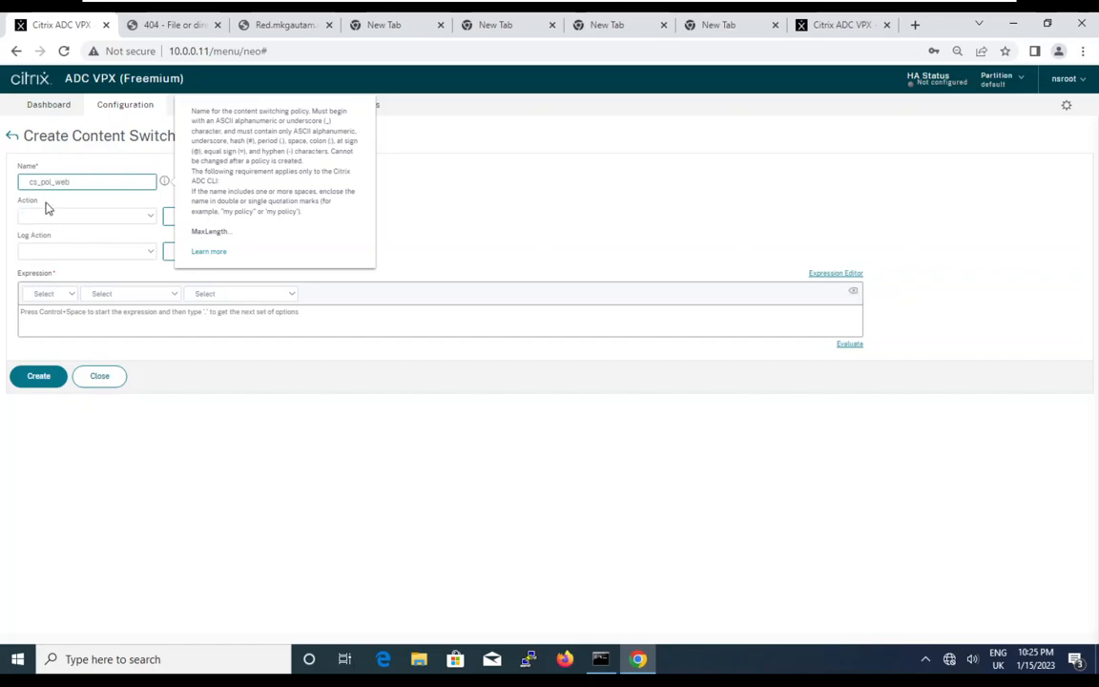
left_click(420, 206)
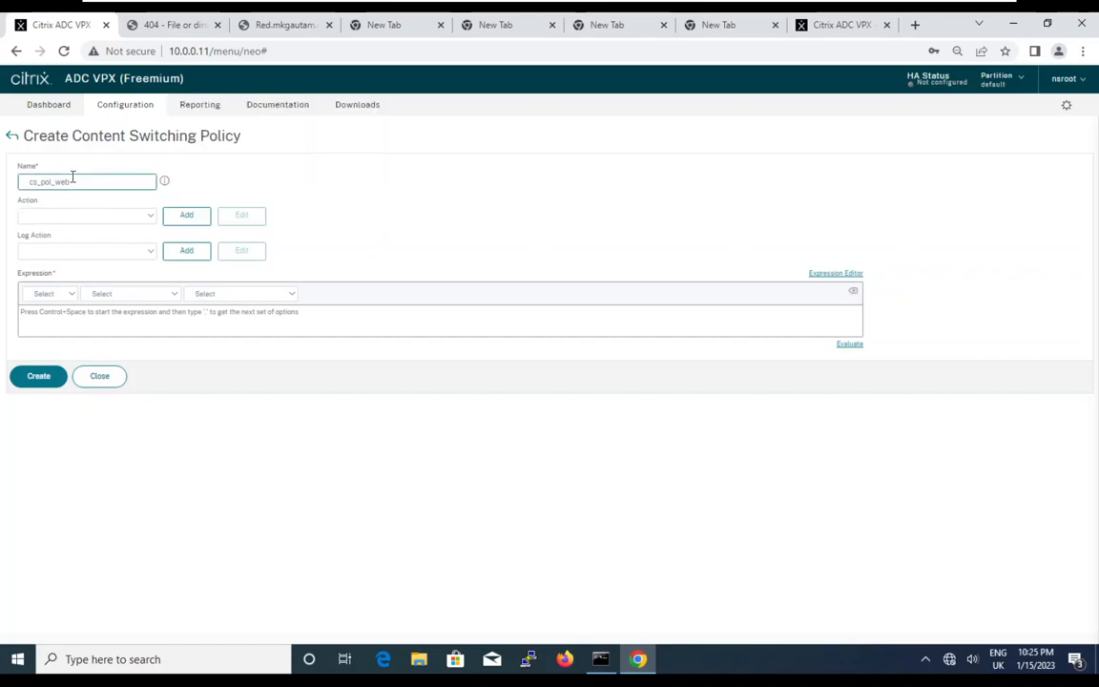
left_click(148, 223)
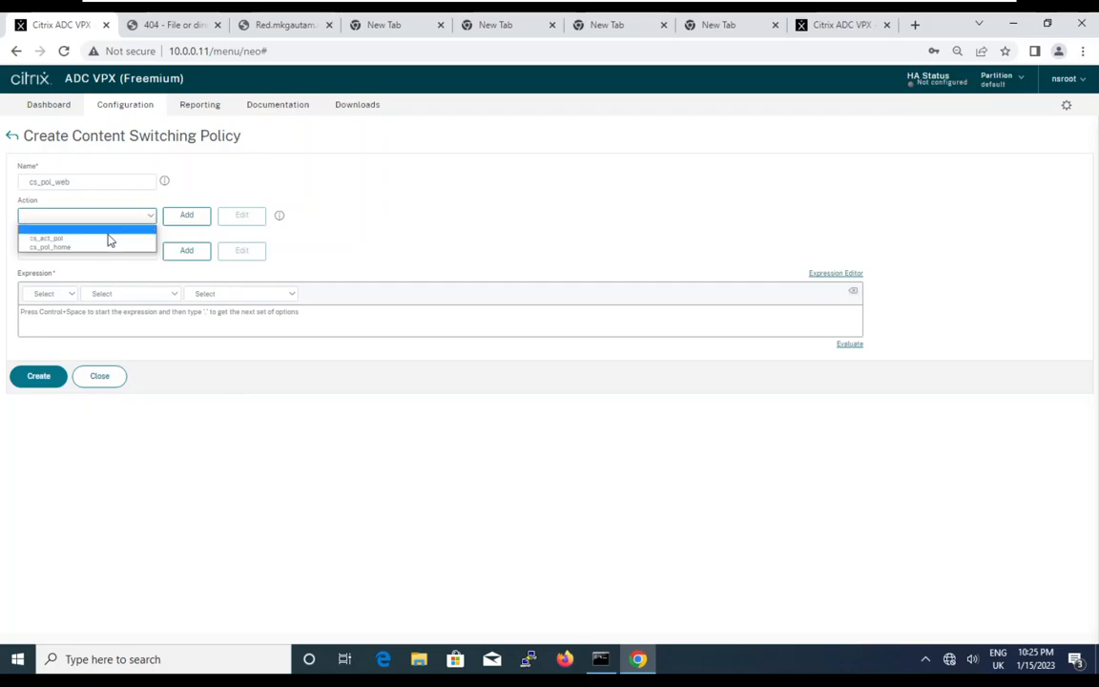
left_click(105, 239)
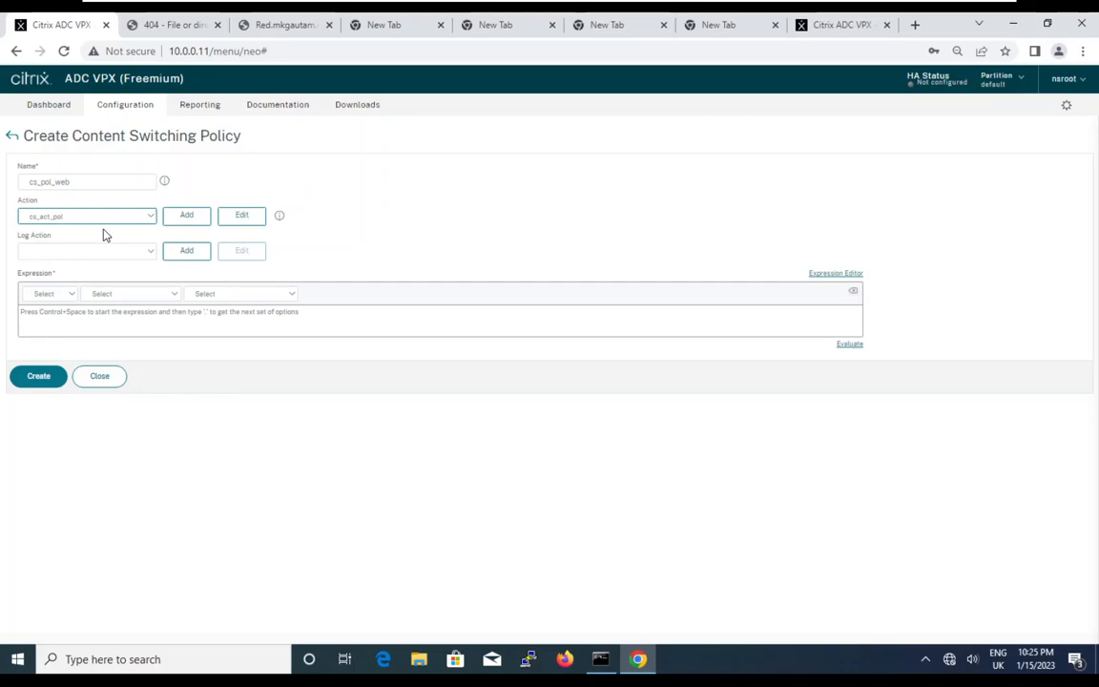
left_click(253, 221)
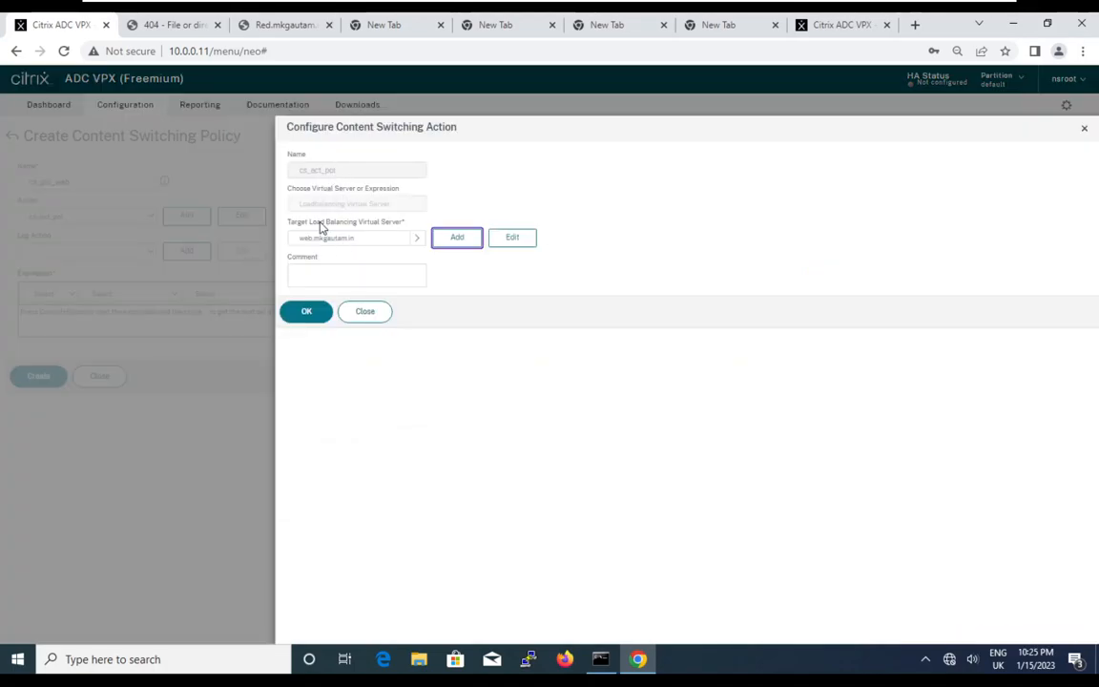
left_click(361, 313)
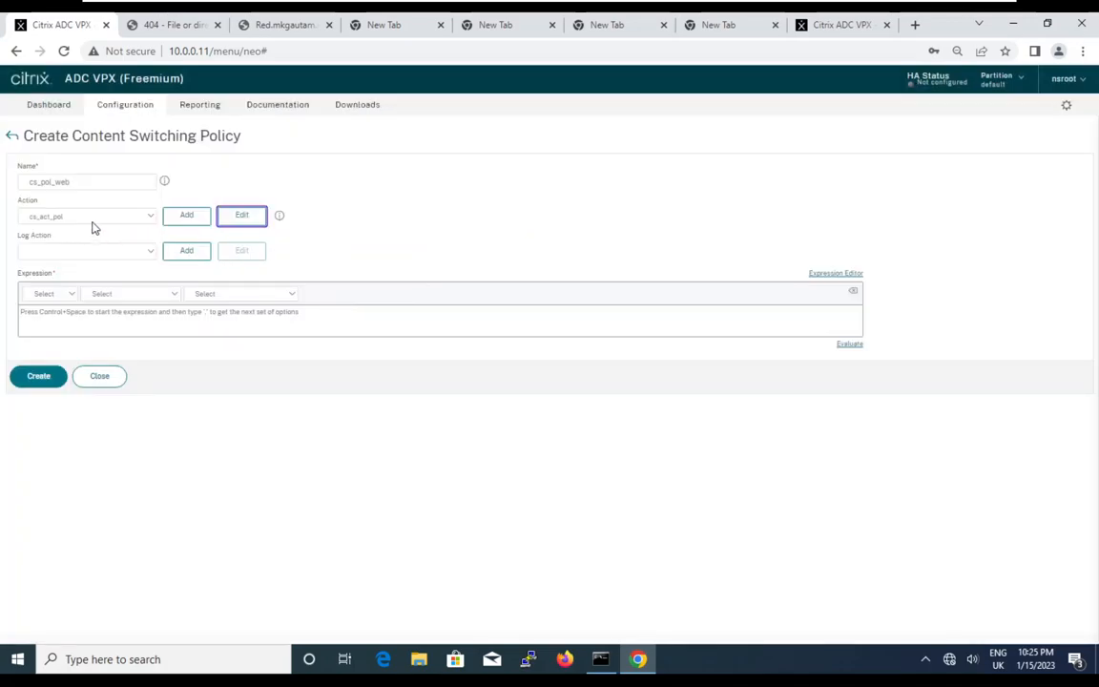
Enter HTTP.REQ.URL as the beginning of the cs_pol_web policy expression
left_click(67, 317)
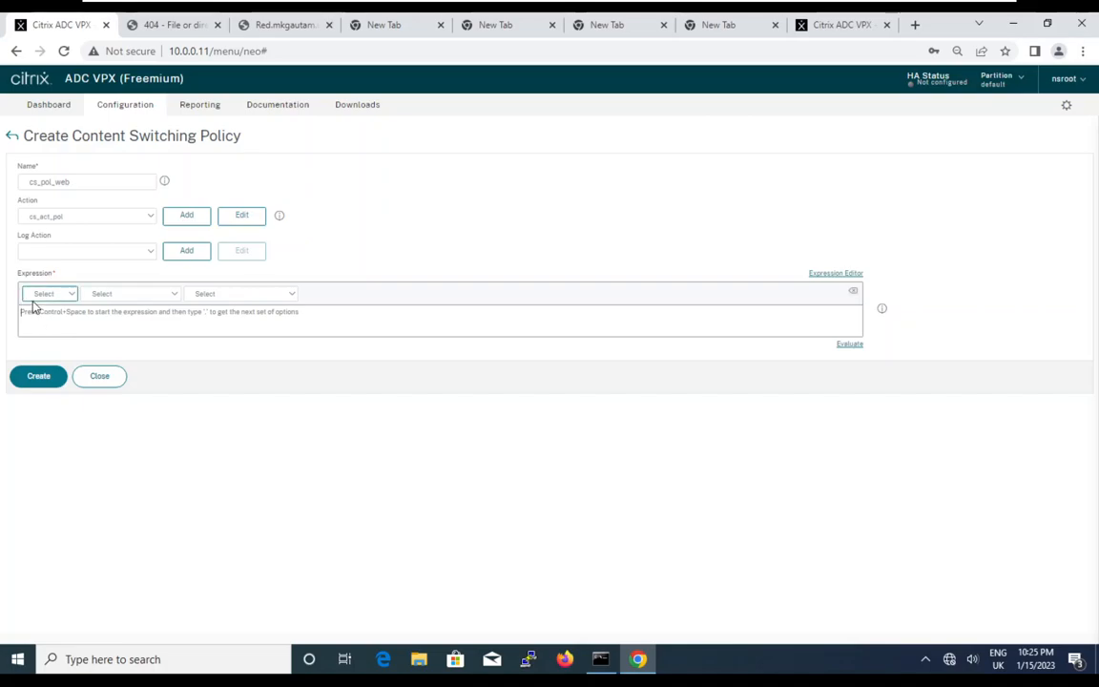
left_click(370, 316)
type("http")
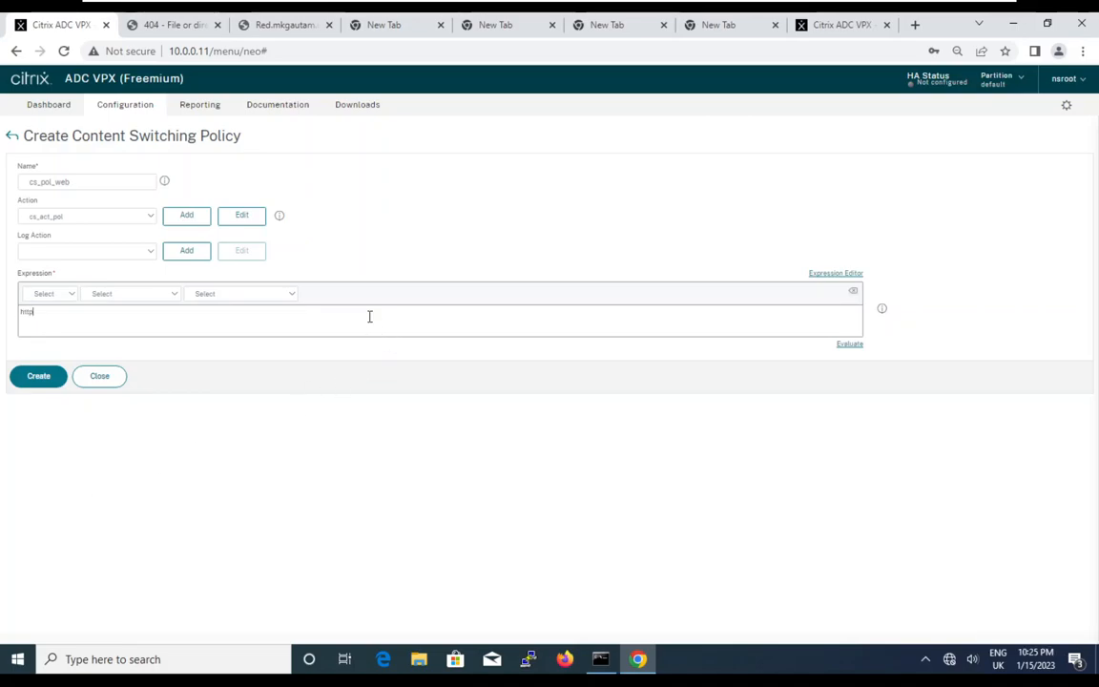
key("BackSpace")
key("BackSpace")
type("HTTP.")
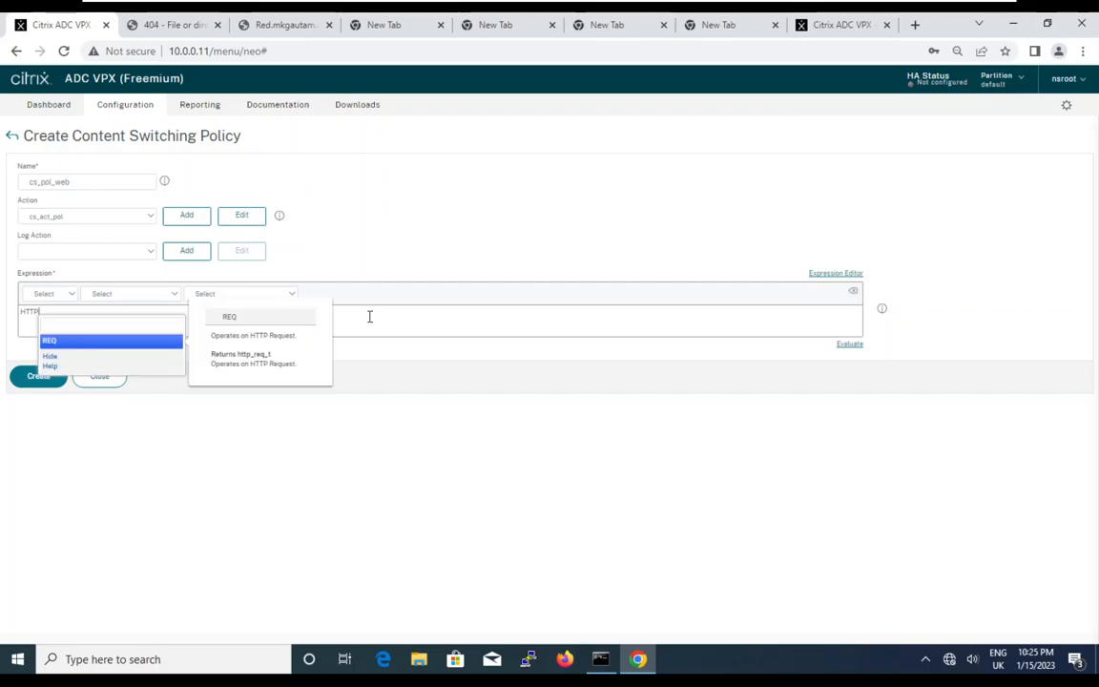
left_click(55, 344)
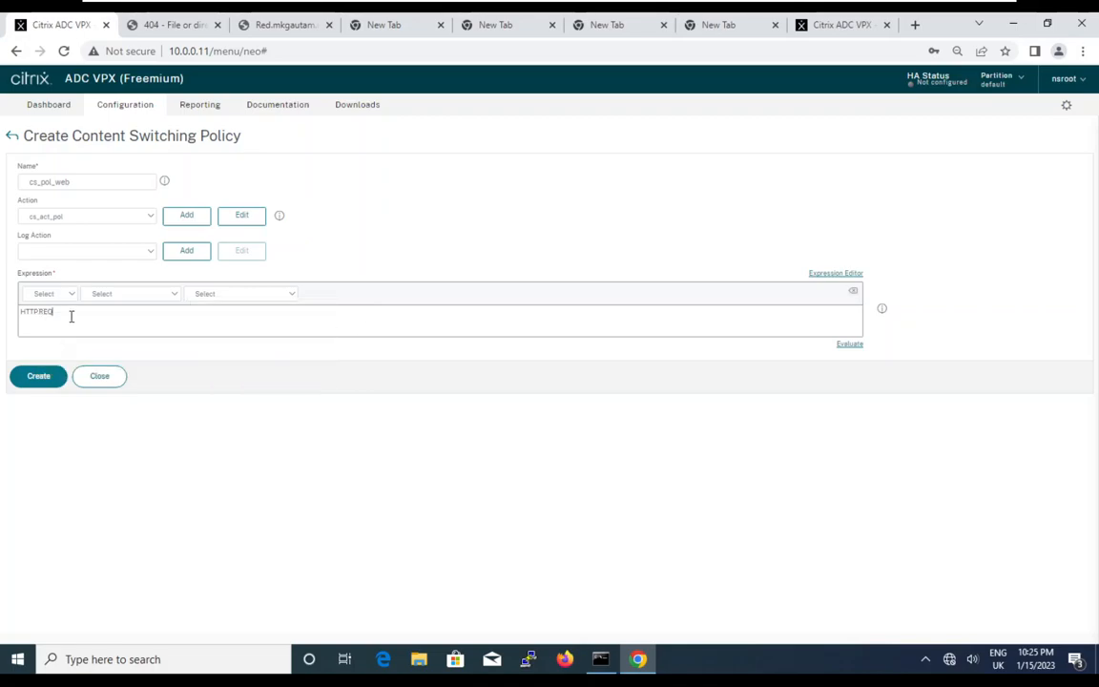
type(".U")
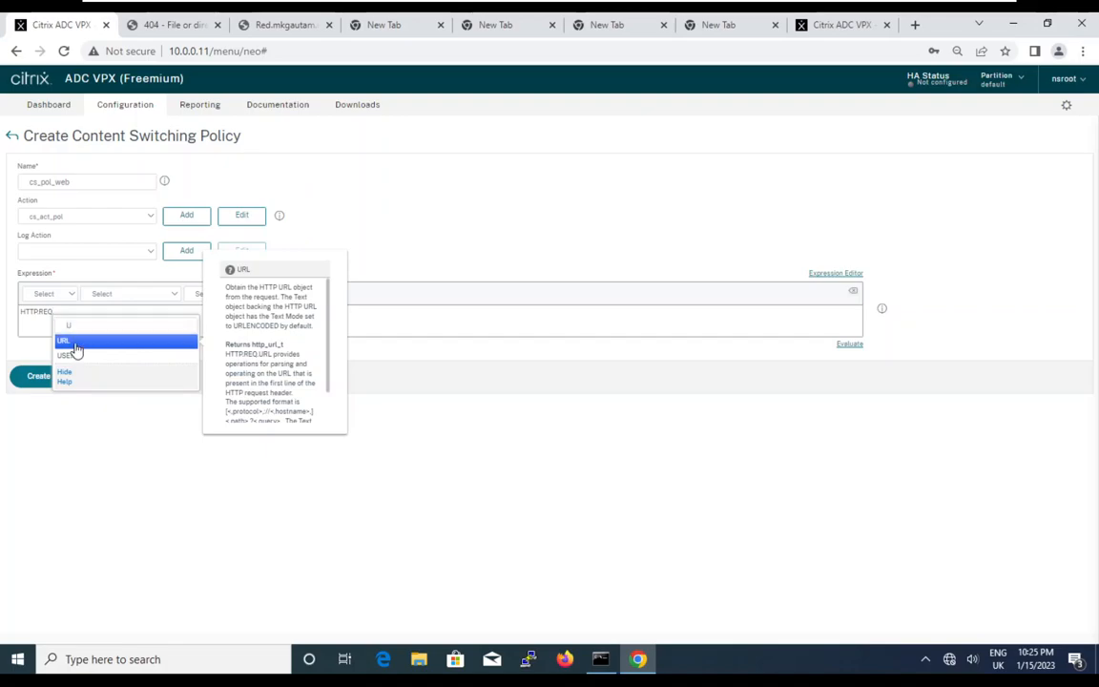
left_click(75, 343)
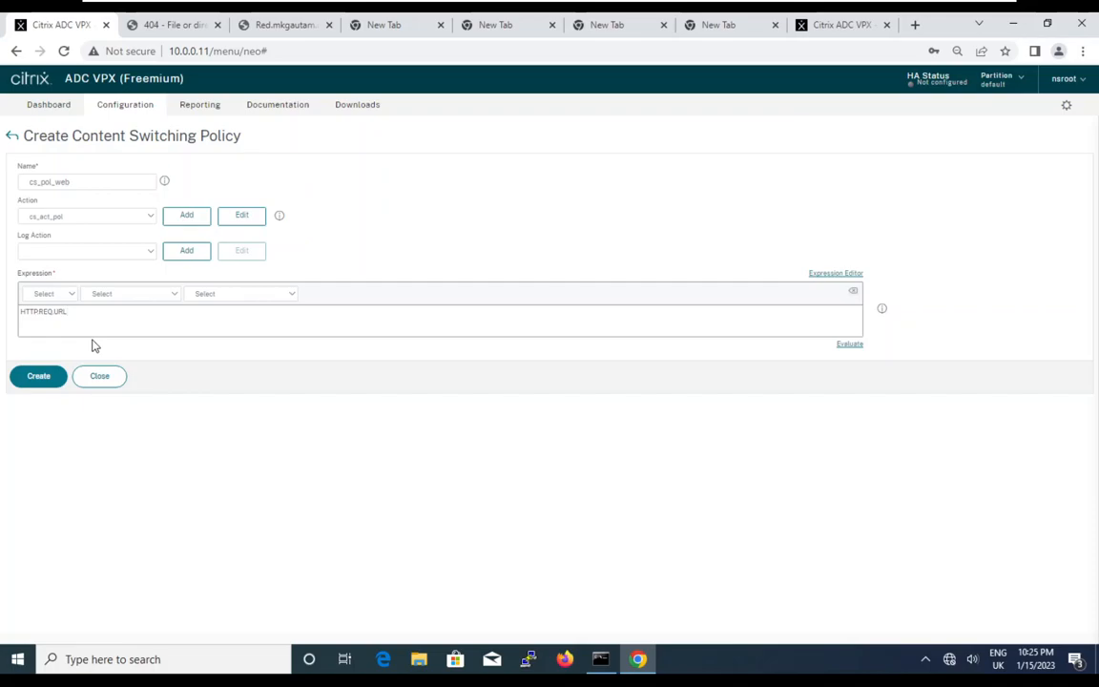
Load 172.21.10.12/home again in the red website's browser tab and examine the path part of its address
left_click(279, 29)
left_click(240, 53)
double_click(242, 51)
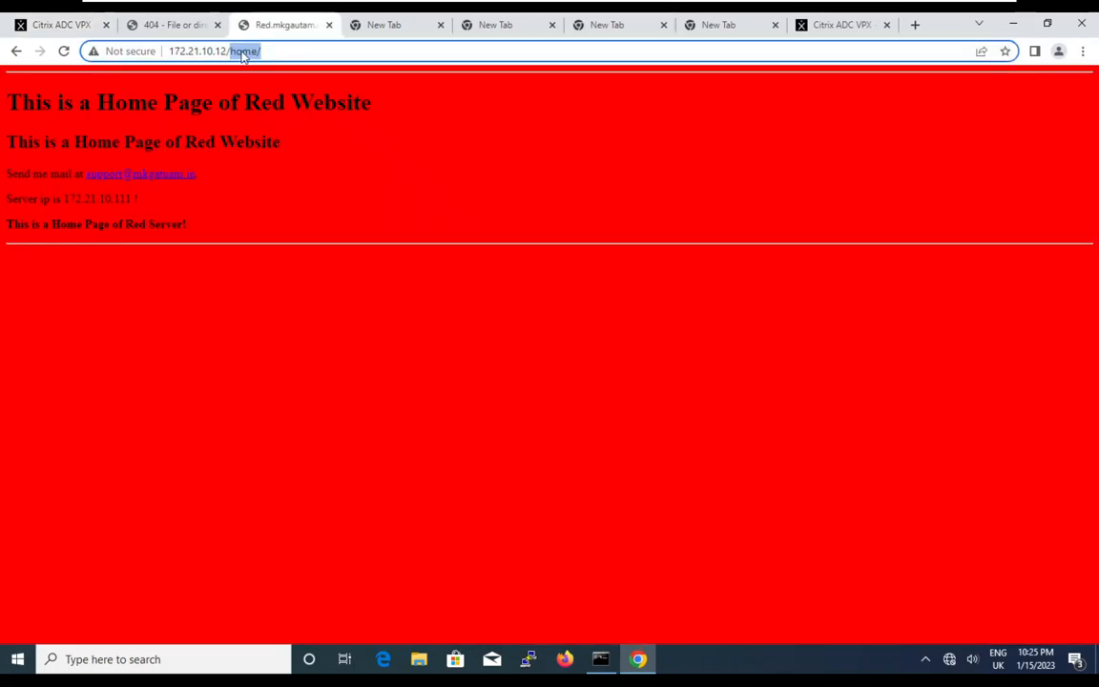
left_click(231, 51)
double_click(241, 52)
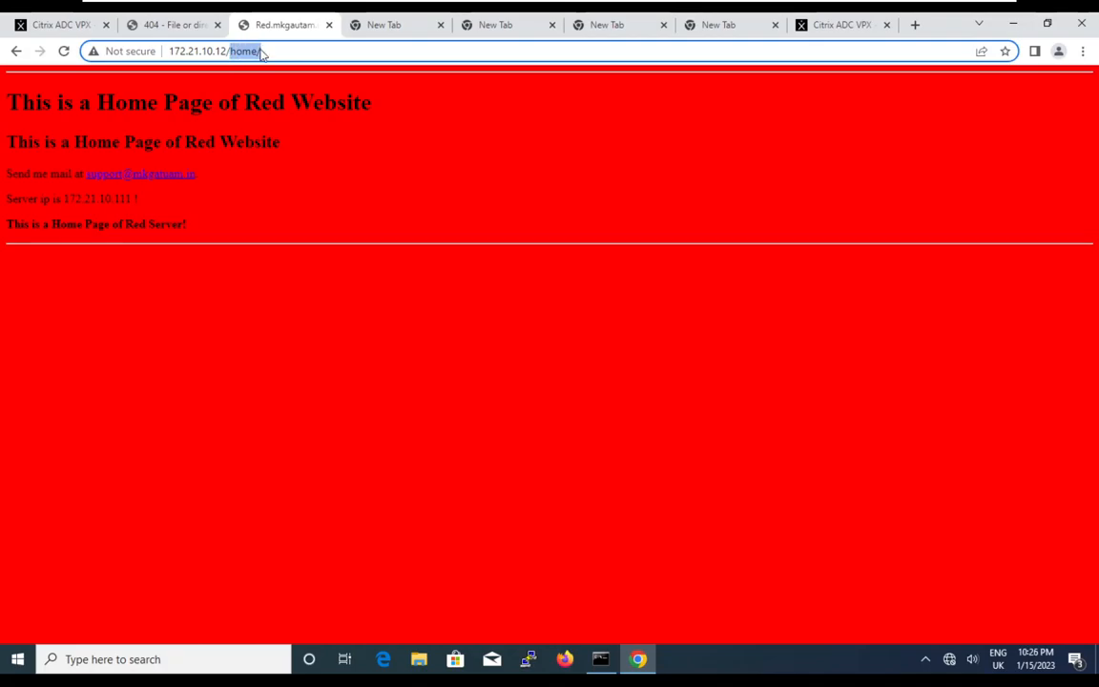
left_click(269, 51)
key("BackSpace")
key("BackSpace")
key("BackSpace")
key("BackSpace")
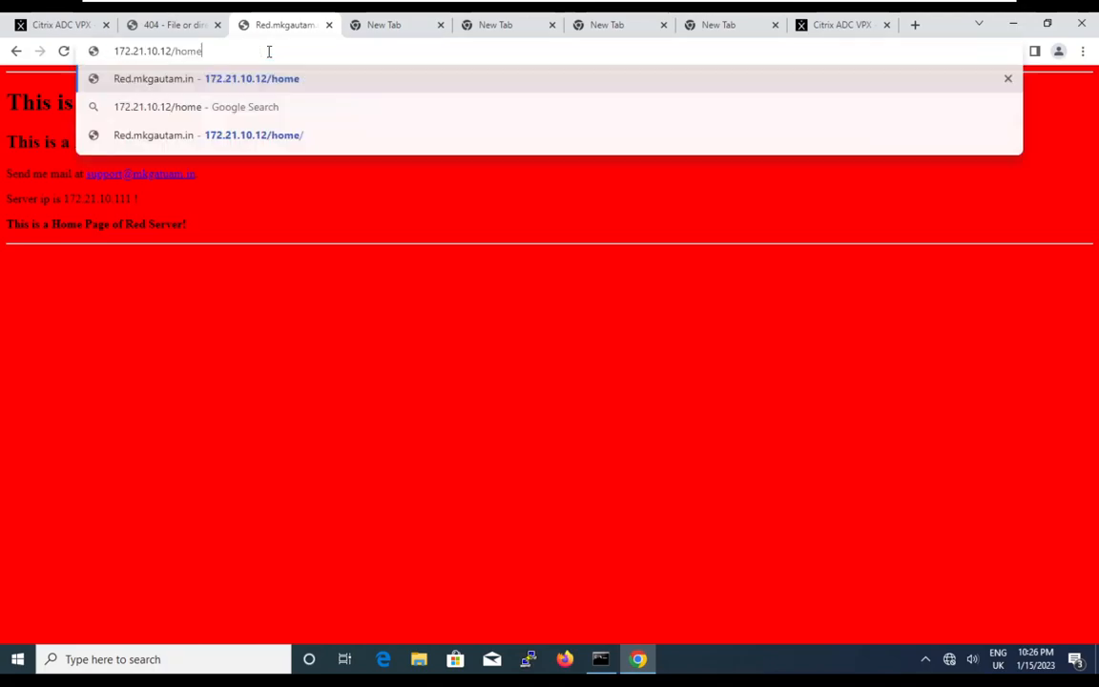
key("BackSpace")
type("home")
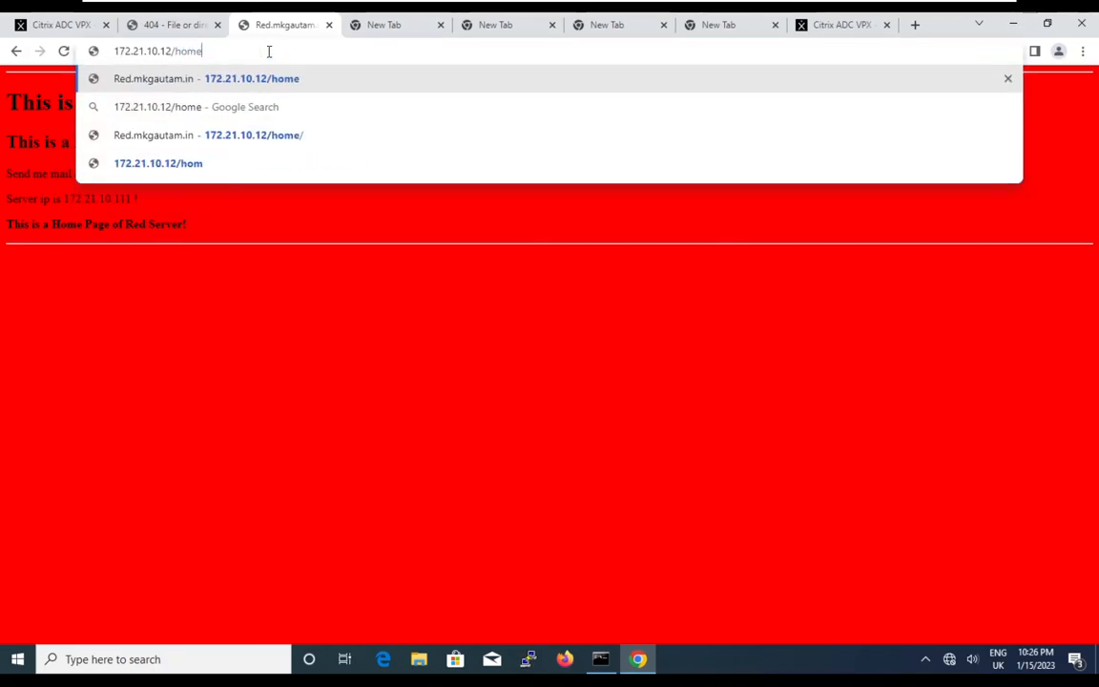
key("Return")
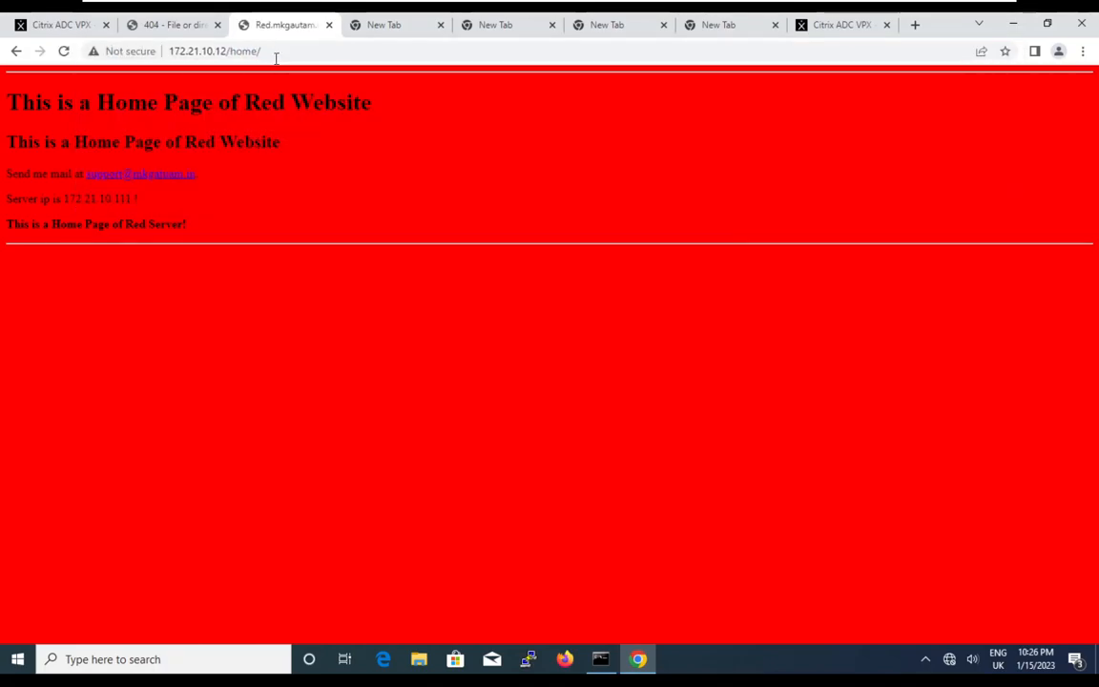
left_click(250, 54)
left_click(234, 54)
key("shift+End")
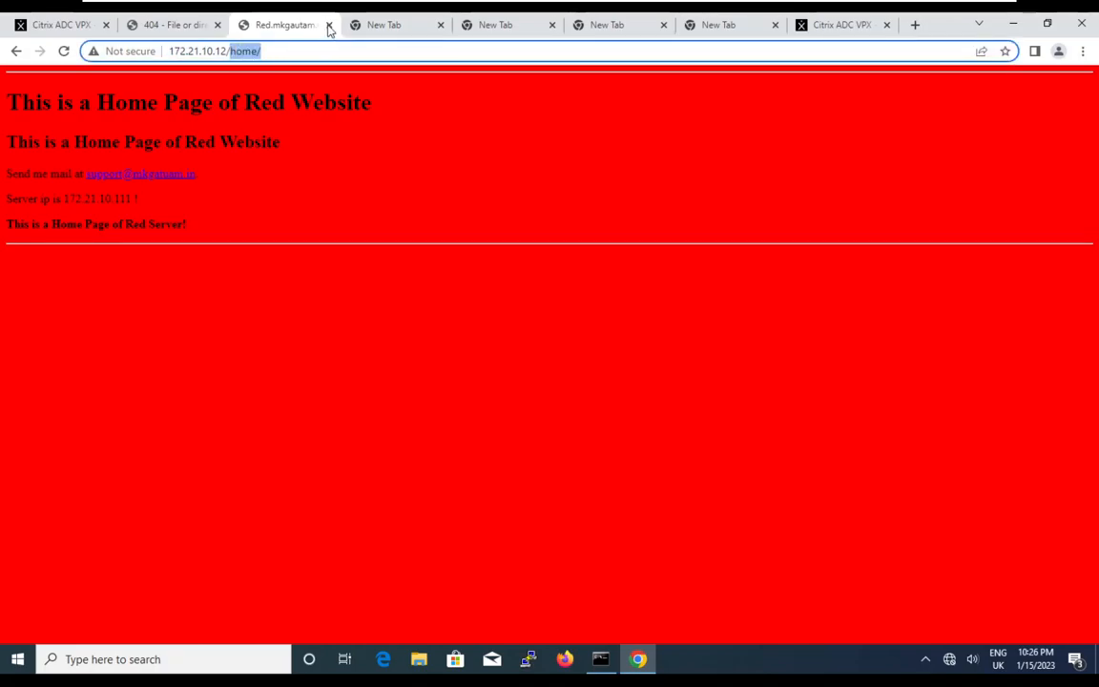
Copy the home page address to an empty browser tab and load it with the path in uppercase, 172.21.10.12/HOME
key("ctrl+a")
key("ctrl+c")
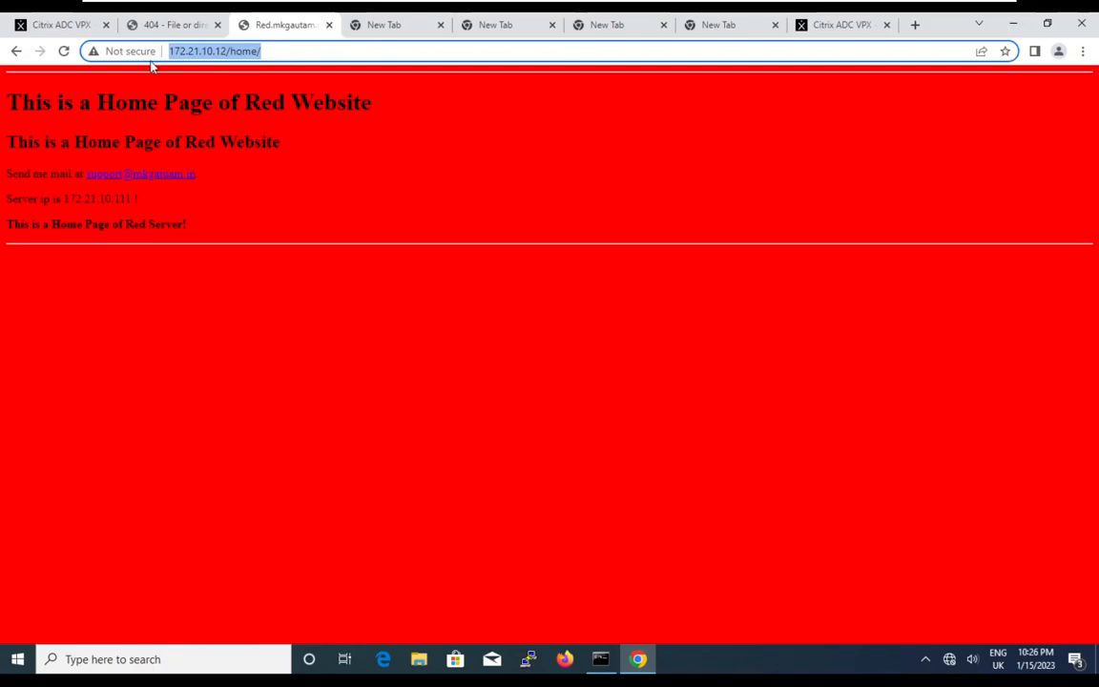
left_click(373, 27)
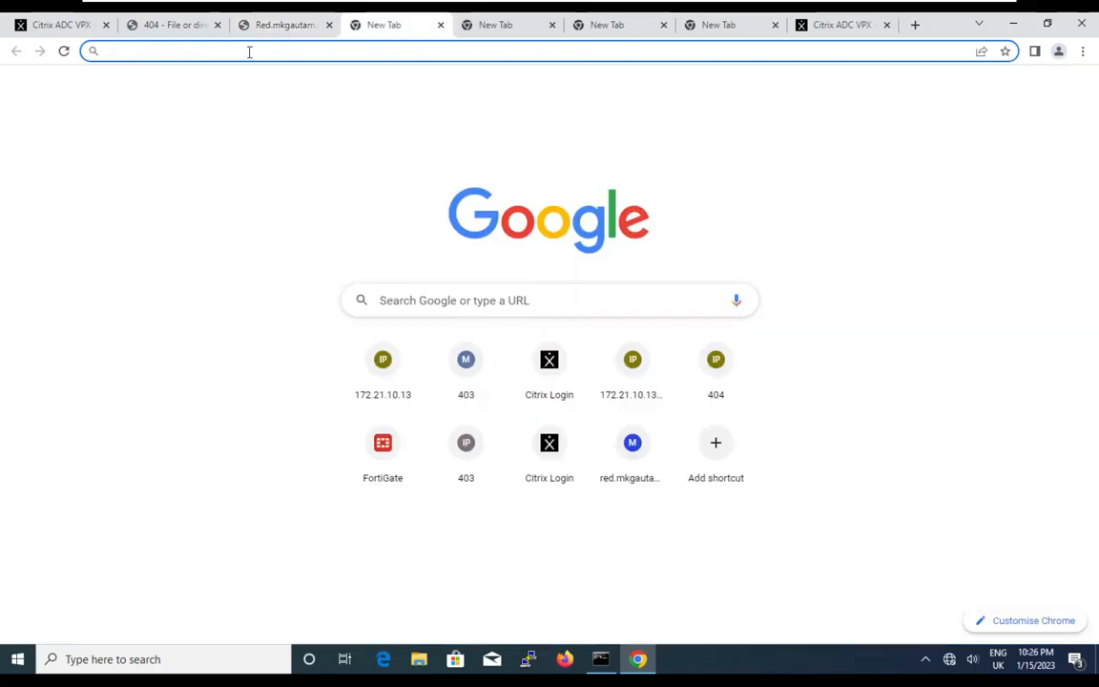
key("ctrl+v")
key("BackSpace")
key("BackSpace")
key("BackSpace")
key("BackSpace")
key("BackSpace")
key("BackSpace")
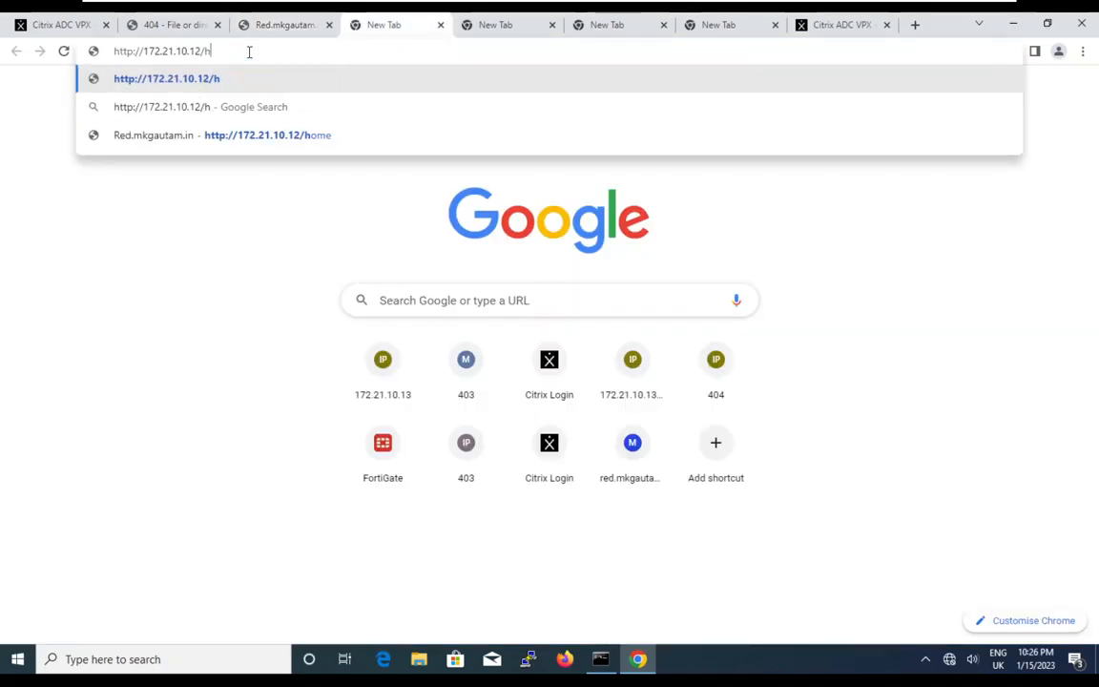
type("/HOME")
key("Return")
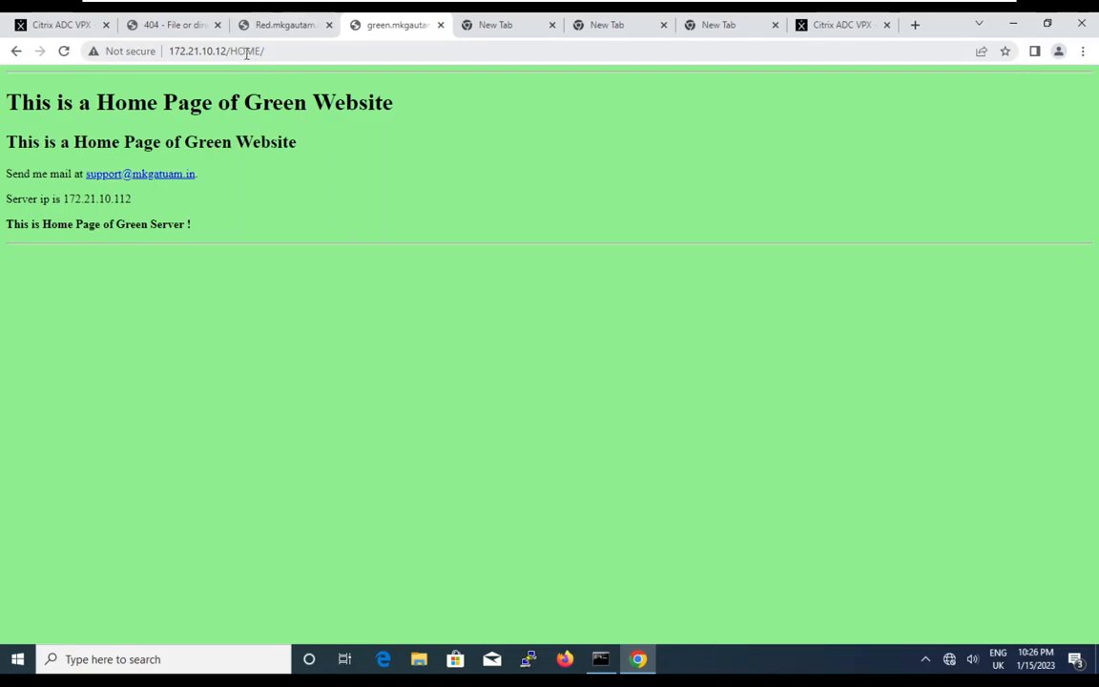
Return to the policy form and extend the HTTP.REQ.URL expression with SET_TEXT_MODE(IGNORECASE) so matching ignores letter case
left_click(69, 27)
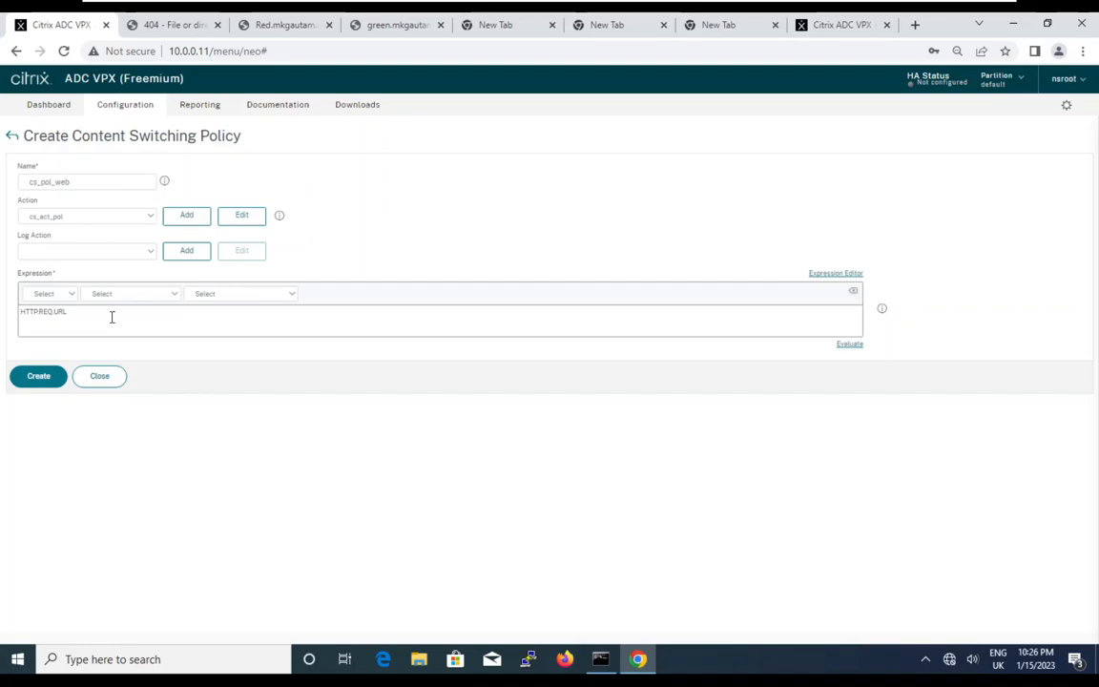
type(".SET")
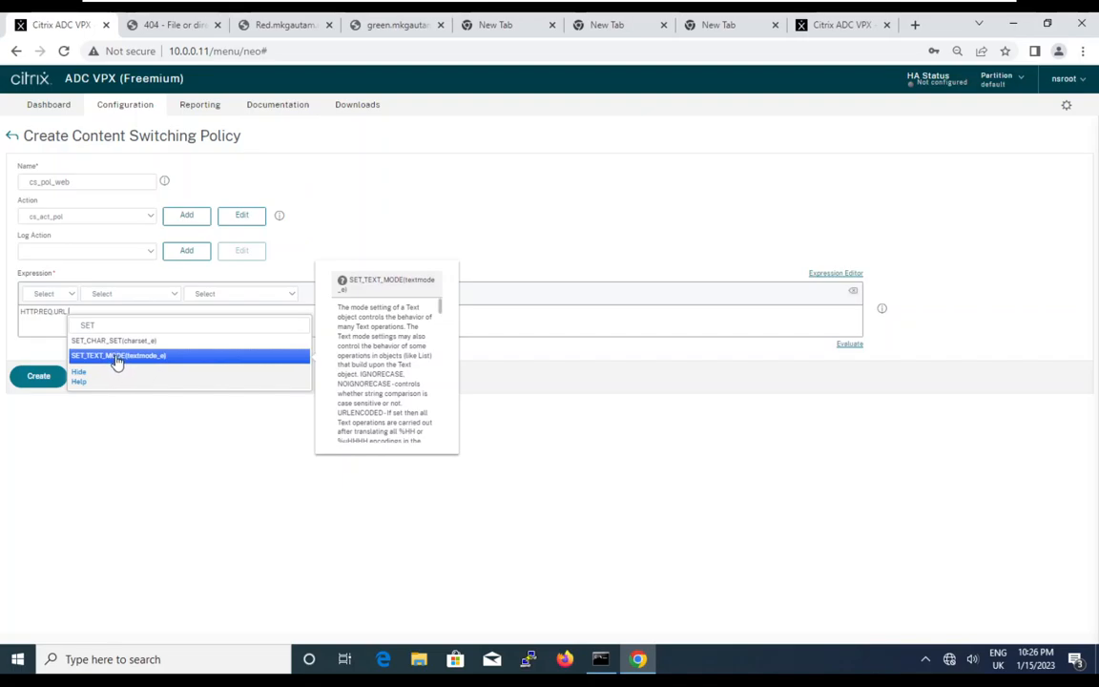
left_click(117, 359)
key("Left")
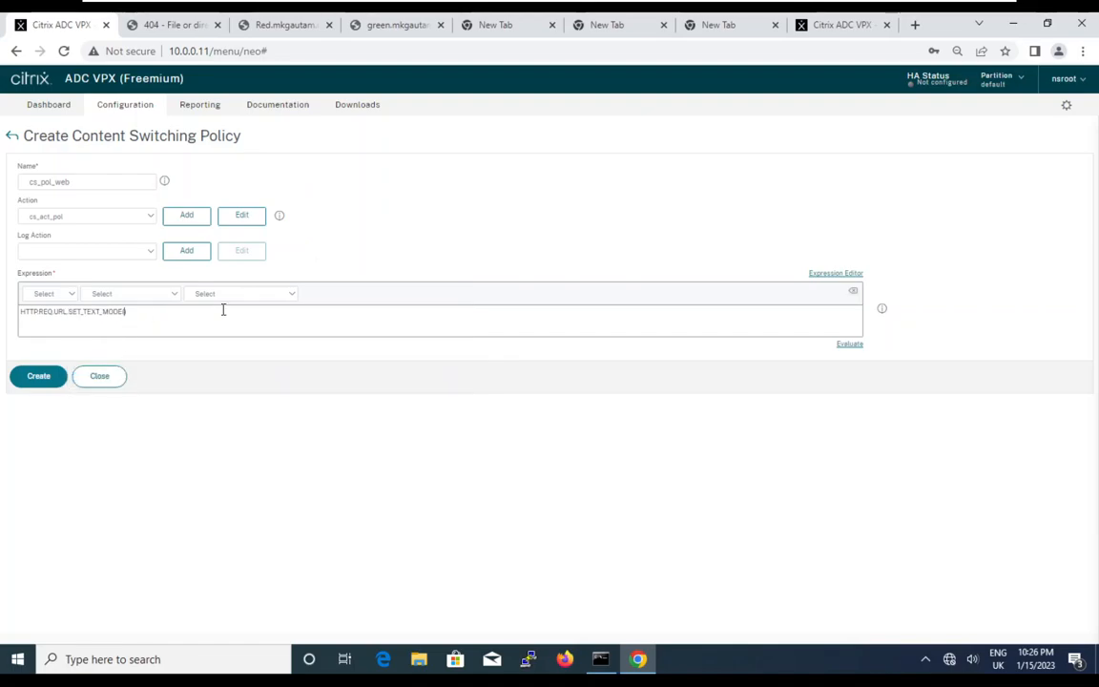
type("IGNORECASE")
Complete the cs_pol_web expression with STARTSWITH("/web")
type(".ST")
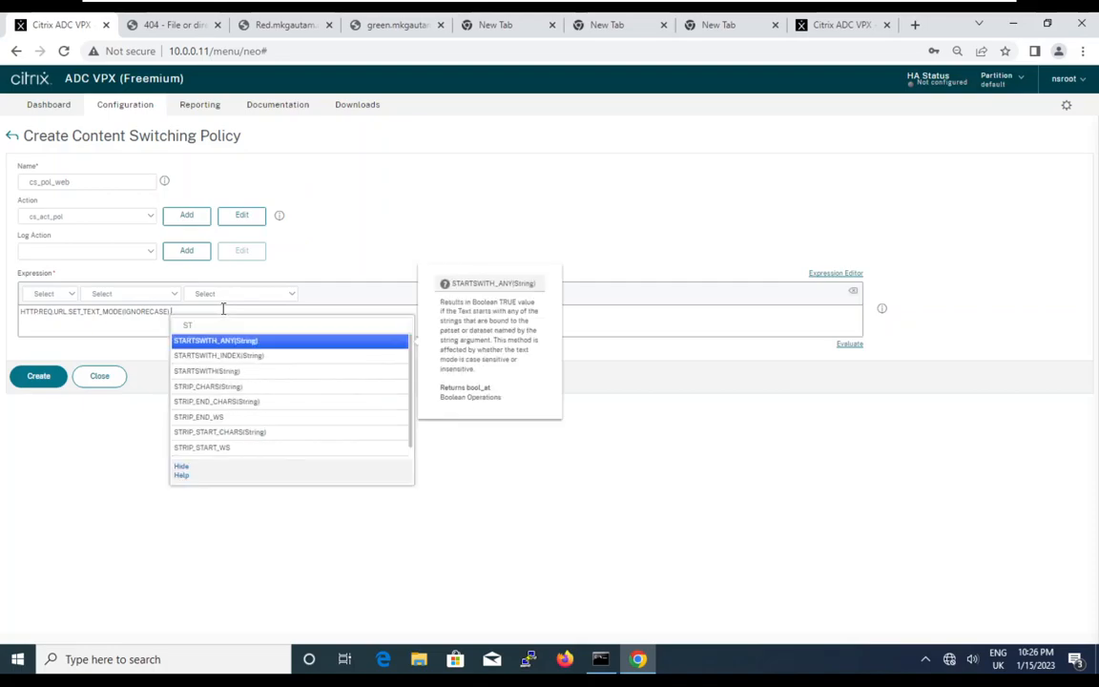
left_click(222, 374)
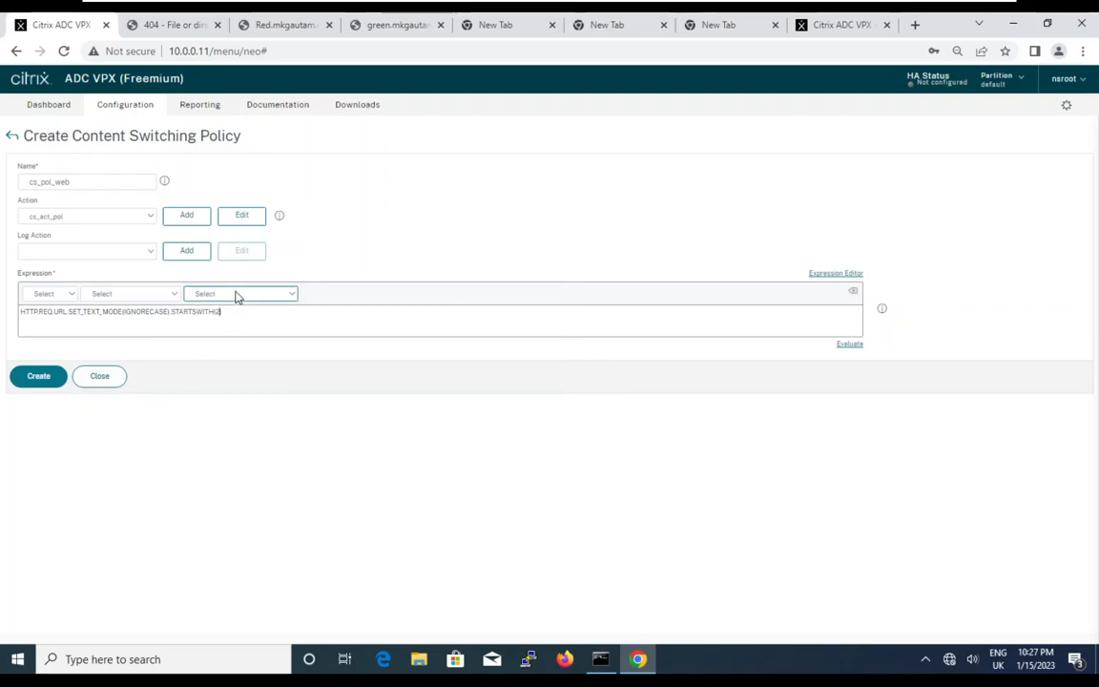
type("/web")
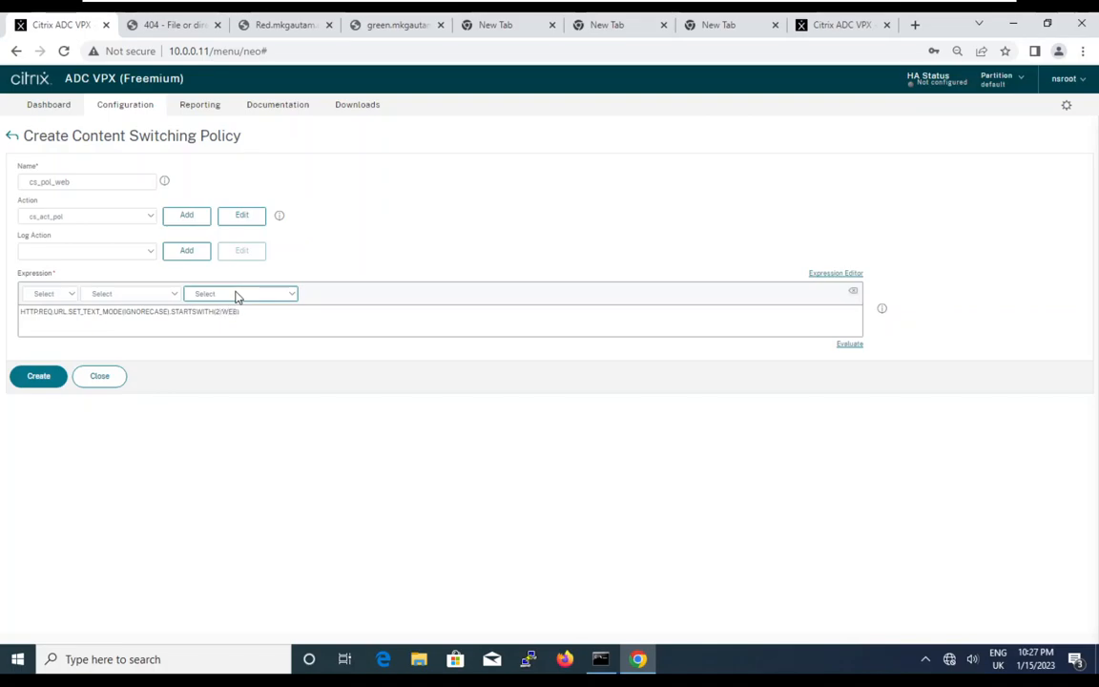
key("BackSpace")
key("BackSpace")
key("BackSpace")
type("b")
type("\")")
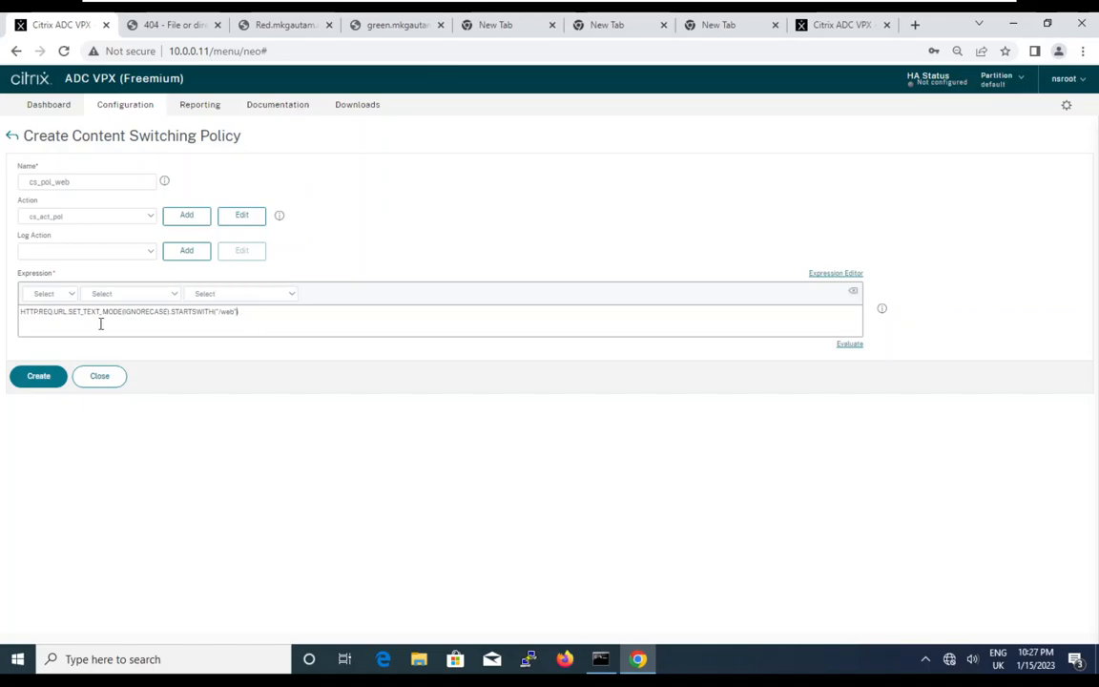
Check the target load balancing virtual server of the action cs_act_pol and create the policy cs_pol_web
left_click(51, 186)
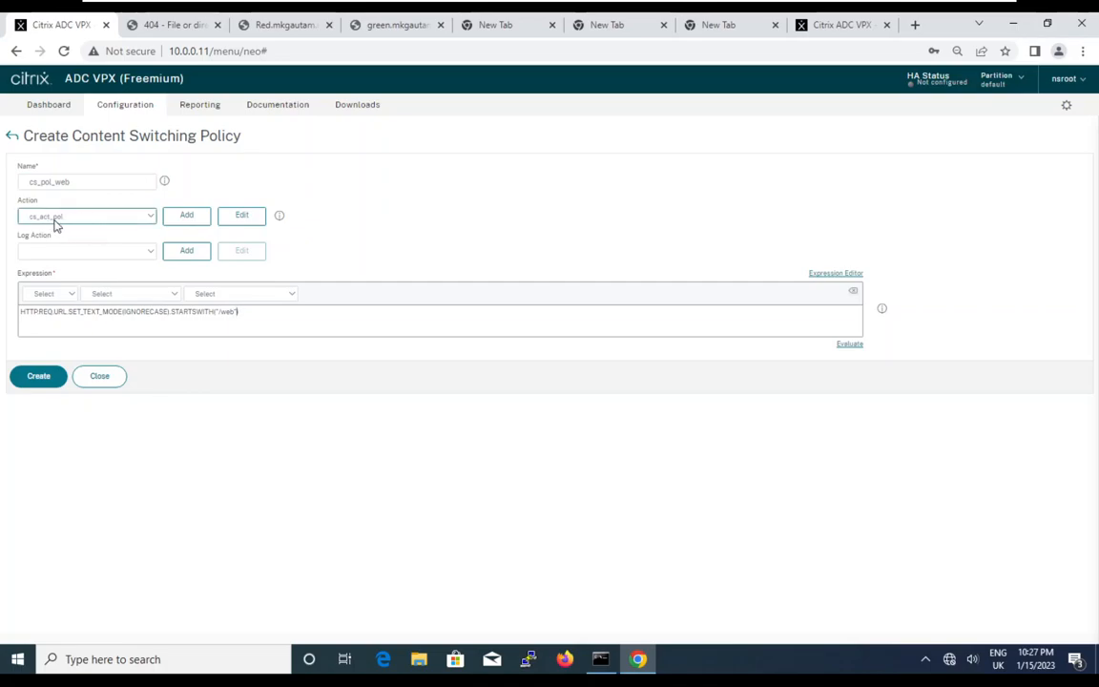
left_click(242, 220)
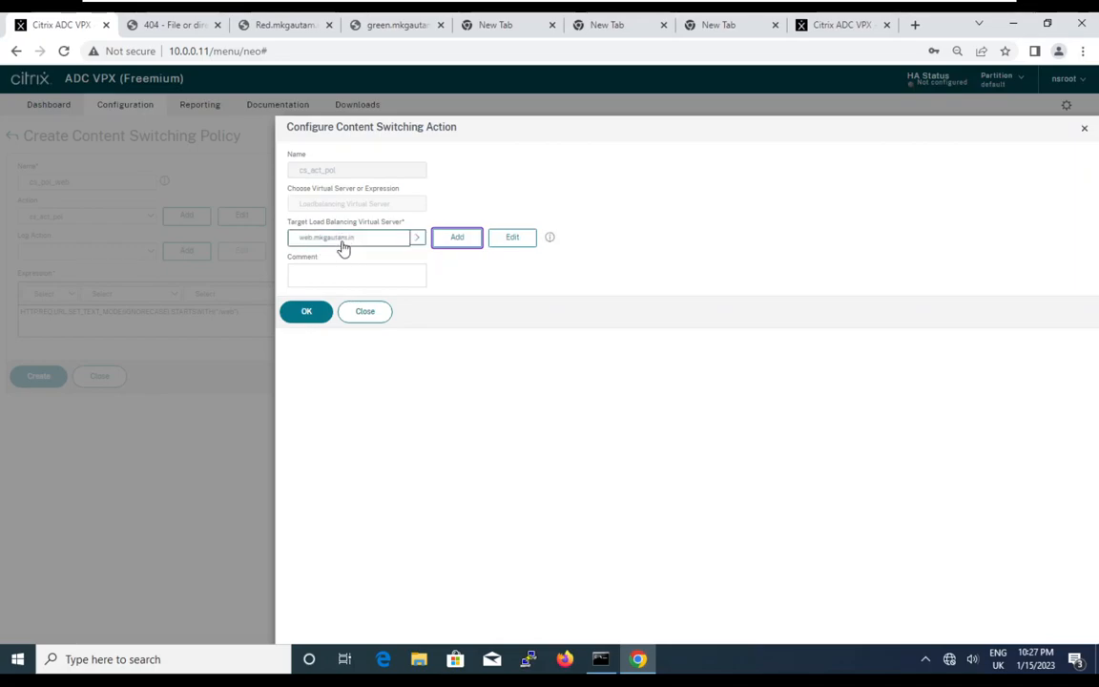
left_click(368, 313)
left_click_drag(240, 312, 1, 312)
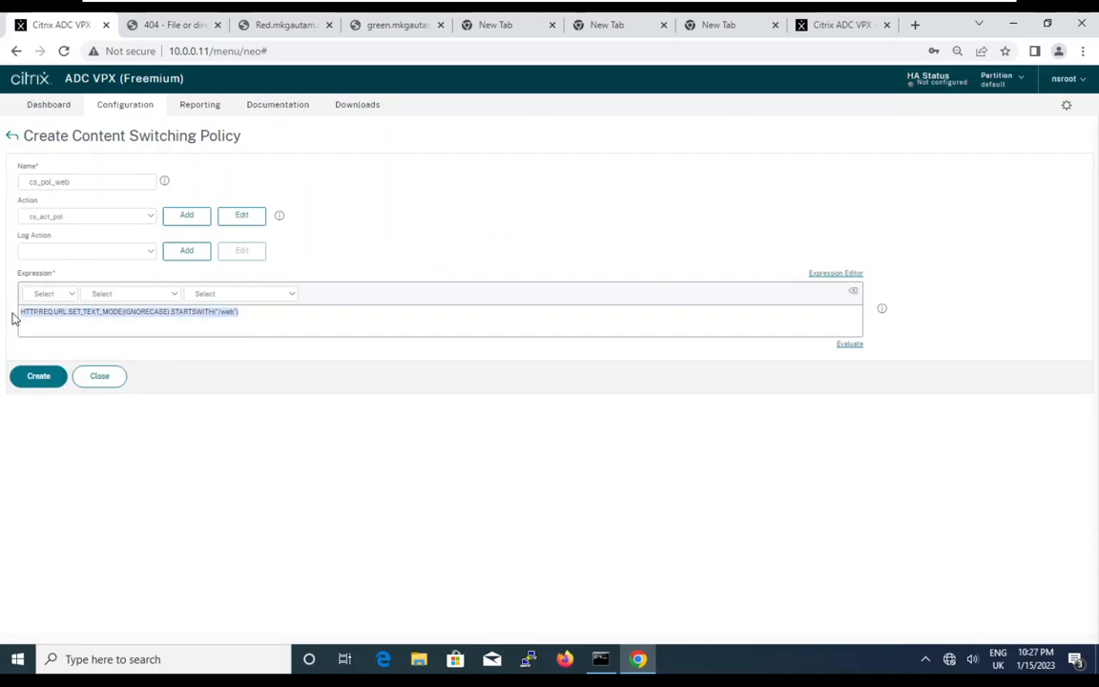
left_click(38, 373)
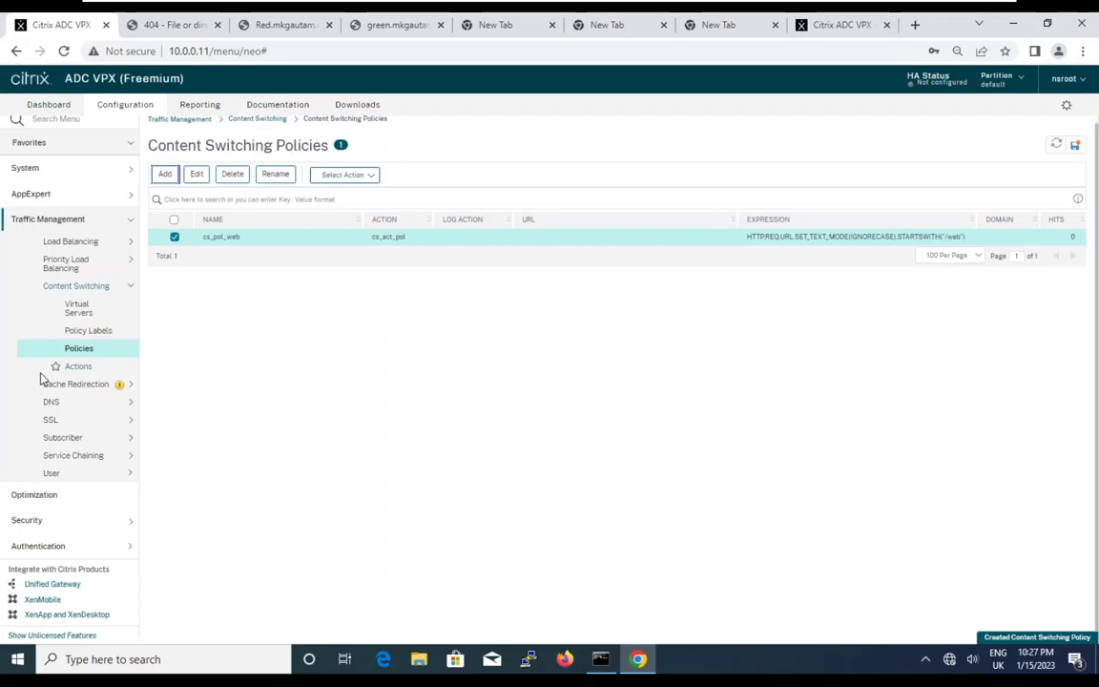
Start another content switching policy named cs_pol_home with the action cs_pol_home
left_click(163, 175)
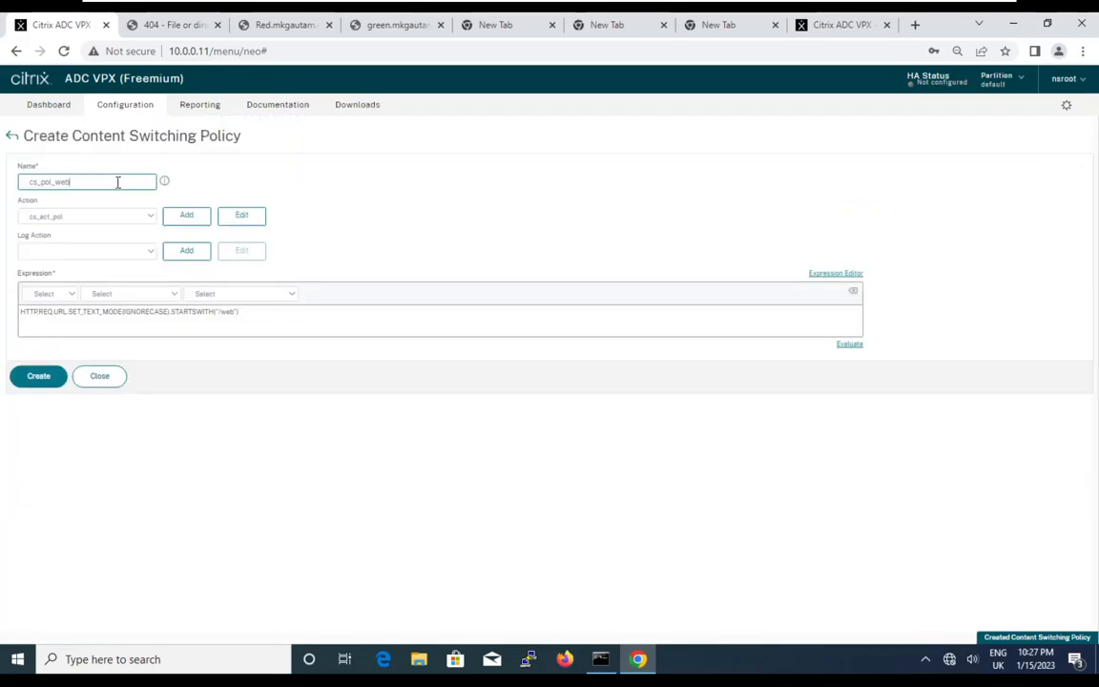
type("hom")
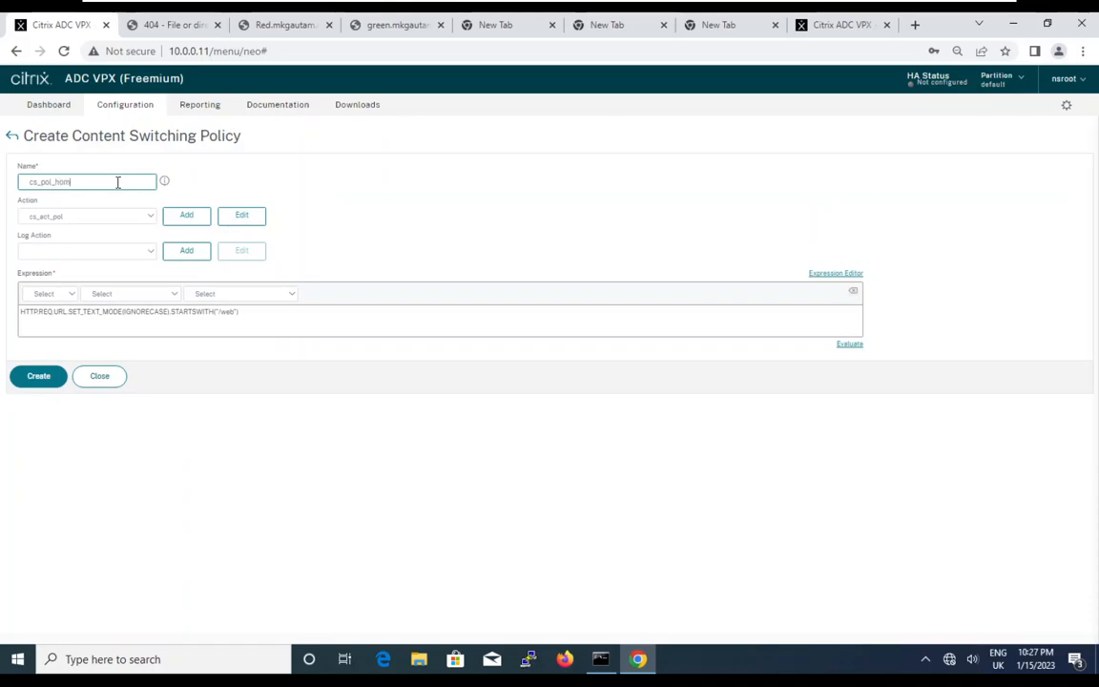
left_click(126, 217)
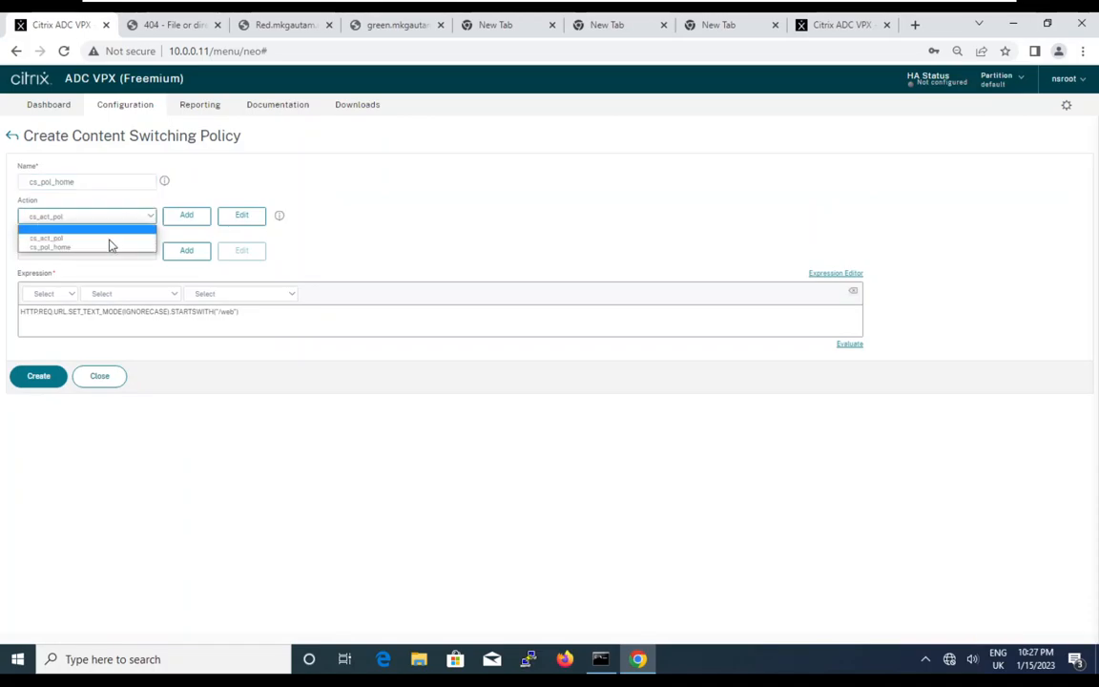
left_click(102, 250)
Change the path in the policy's STARTSWITH expression to "/home" and create the policy
left_click(236, 317)
key("BackSpace")
key("BackSpace")
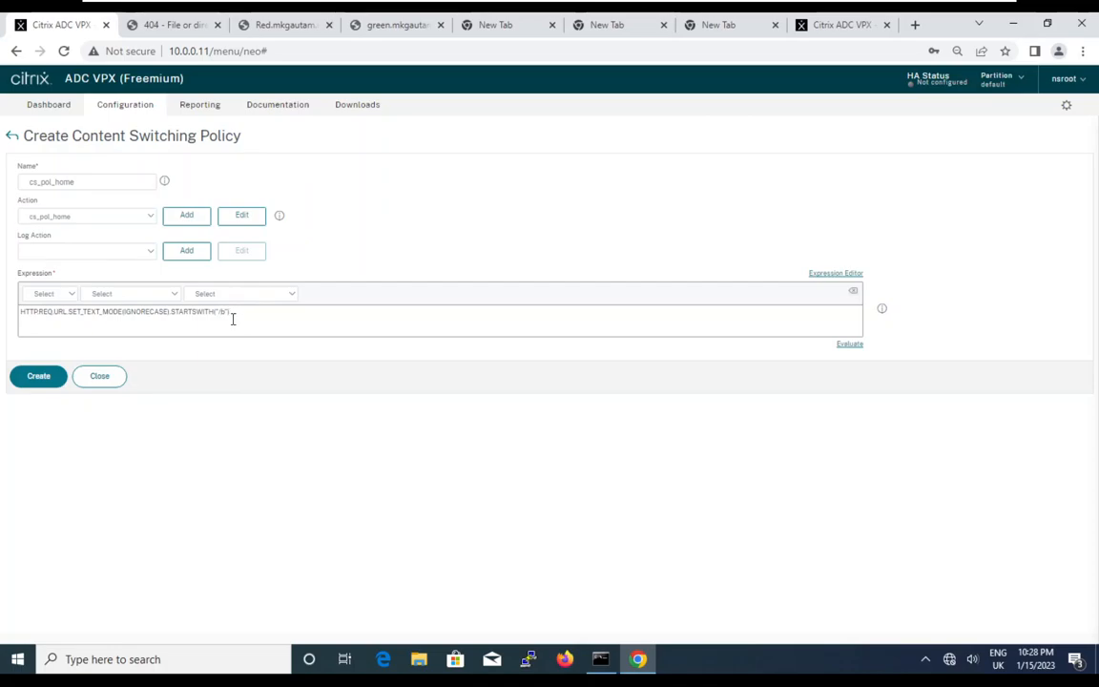
type("home")
key("Delete")
left_click(39, 376)
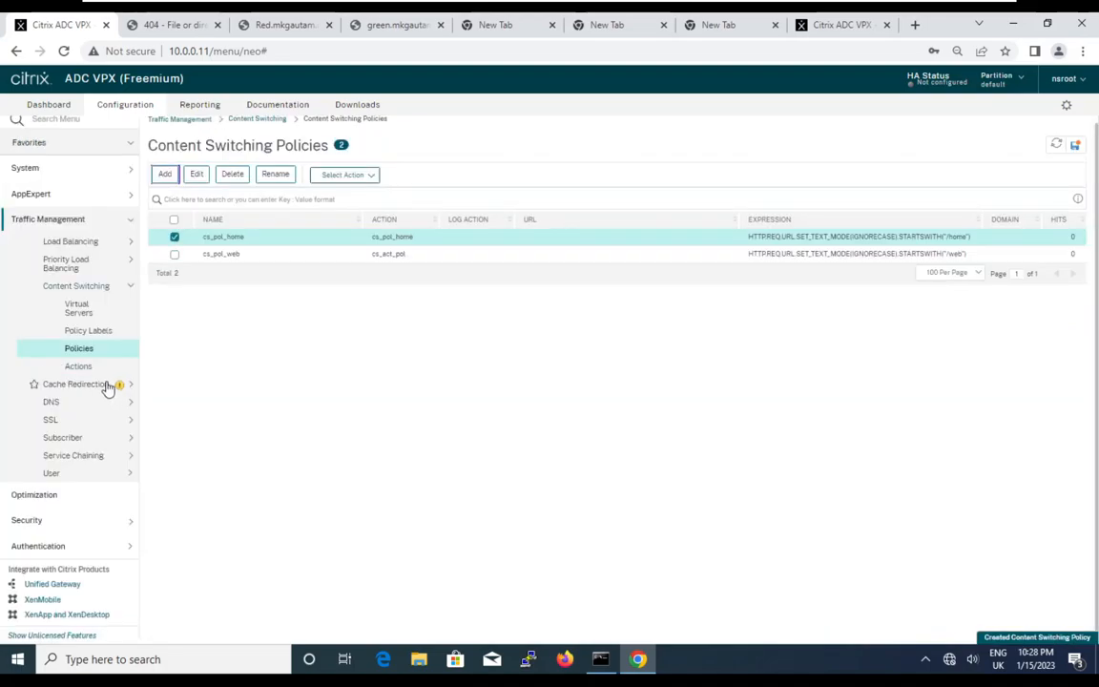
Review the lists of content switching actions, policies and virtual servers
left_click(82, 368)
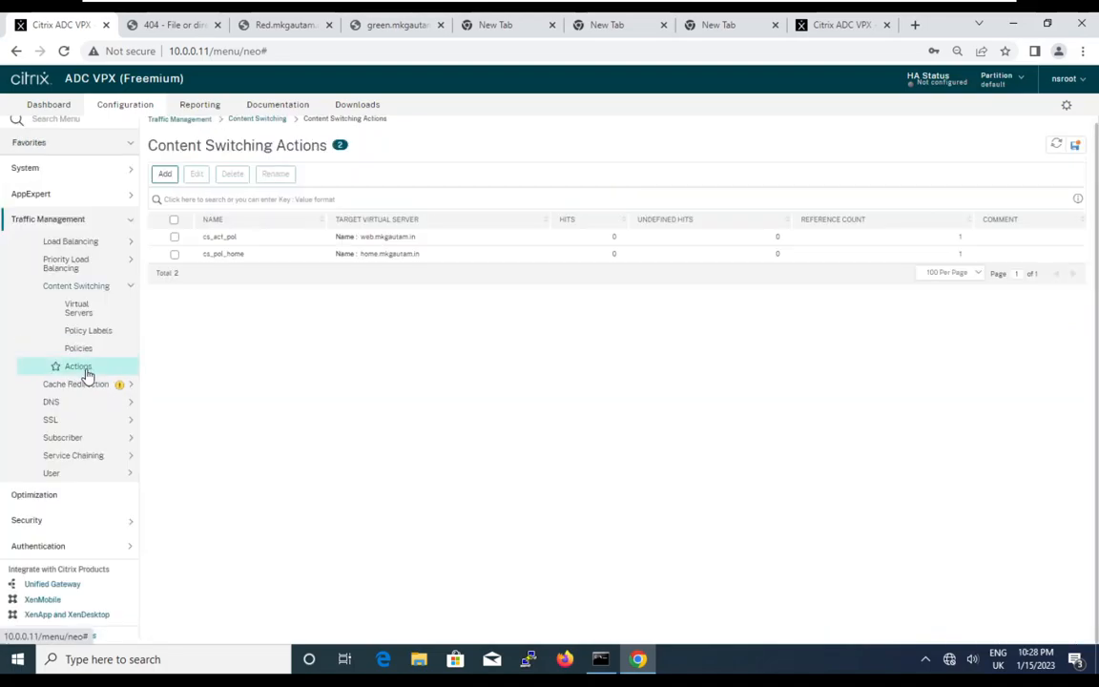
left_click(81, 349)
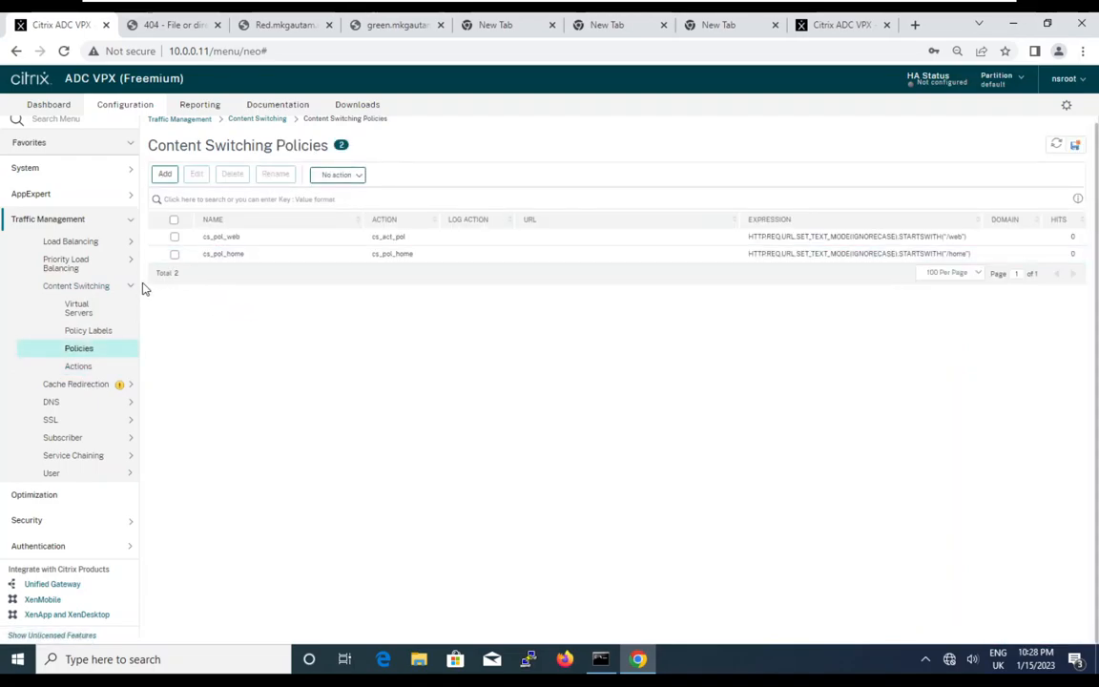
left_click(84, 310)
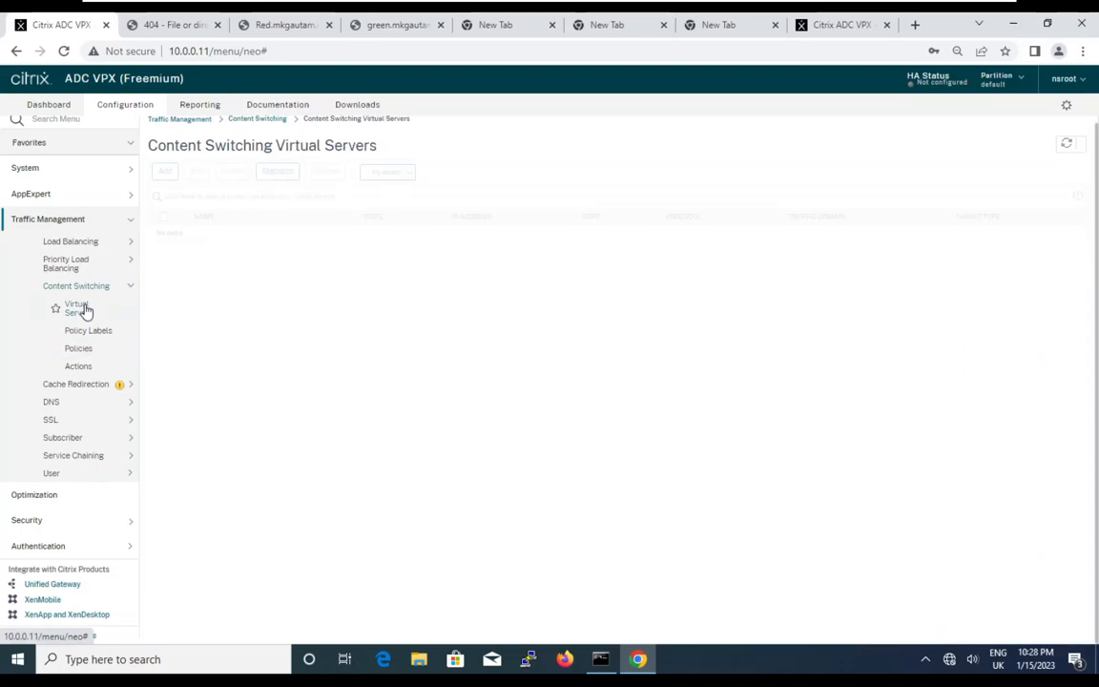
Delete the load balancing virtual servers vserver_rgb and vserver_rgb_svc
left_click(93, 244)
left_click(81, 262)
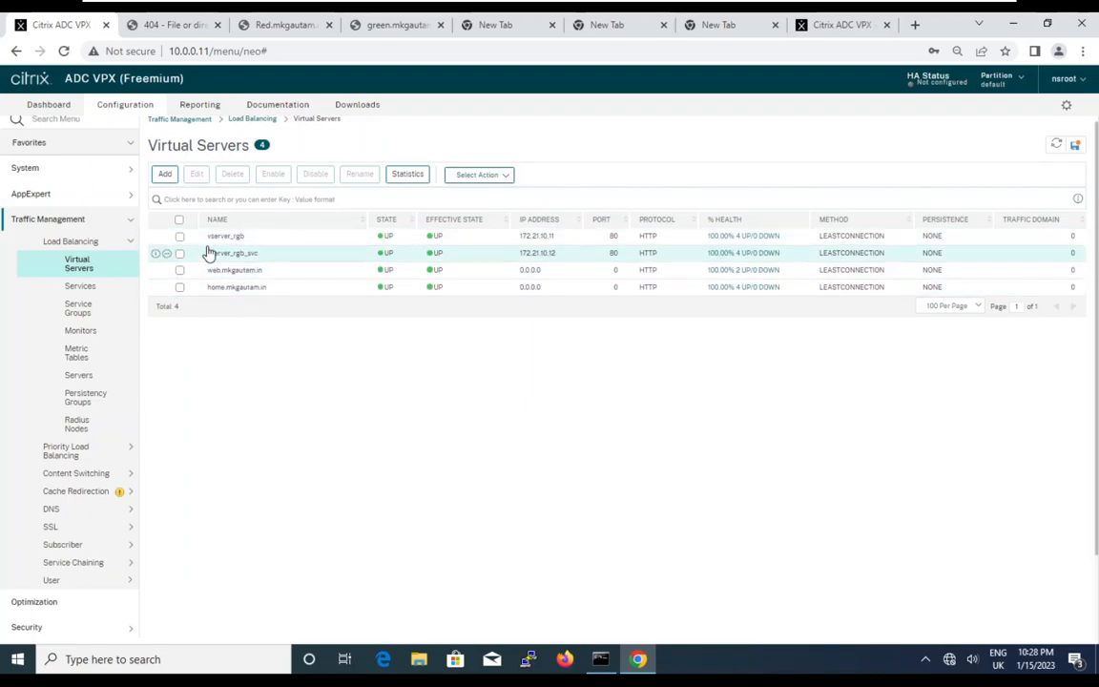
left_click(179, 236)
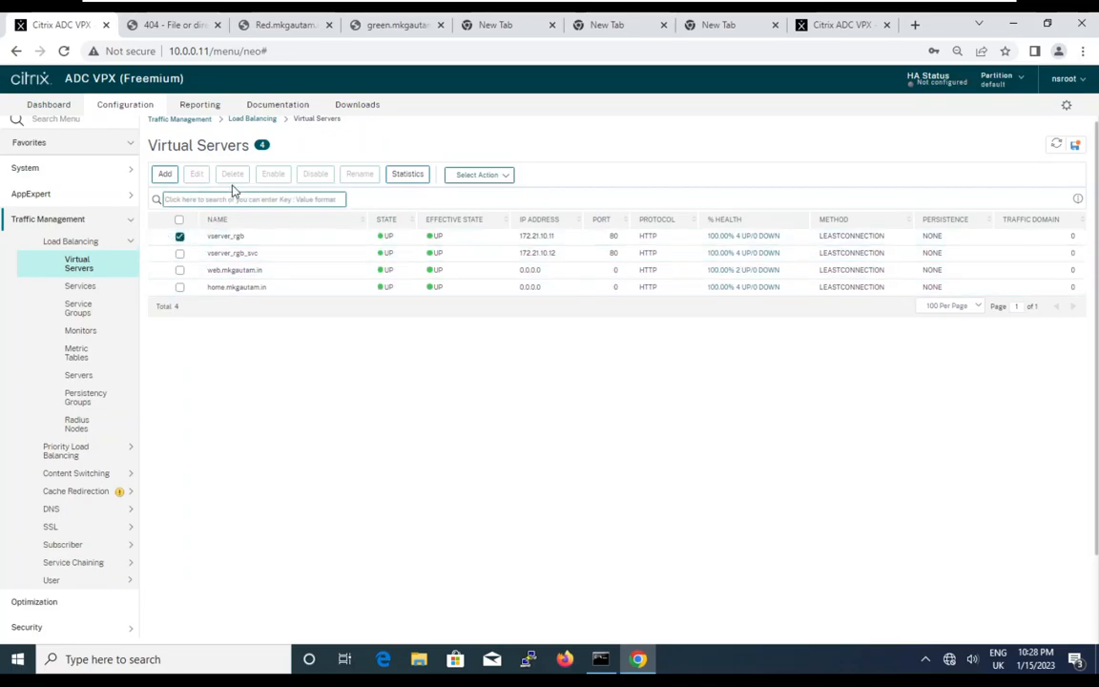
left_click(236, 181)
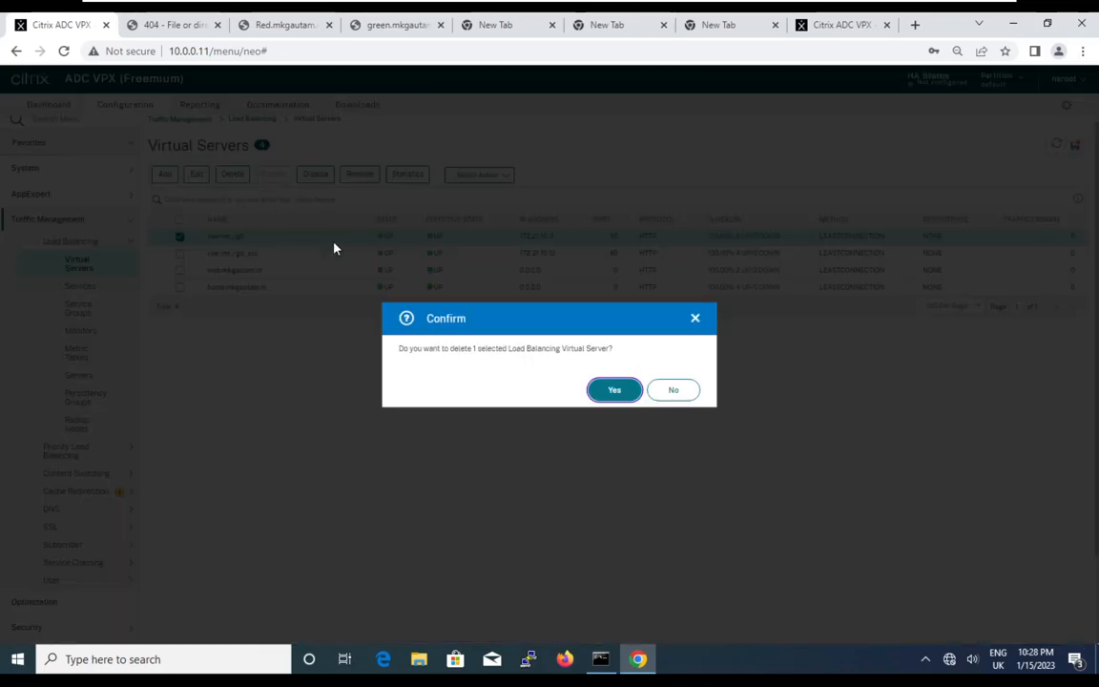
left_click(613, 389)
left_click(179, 237)
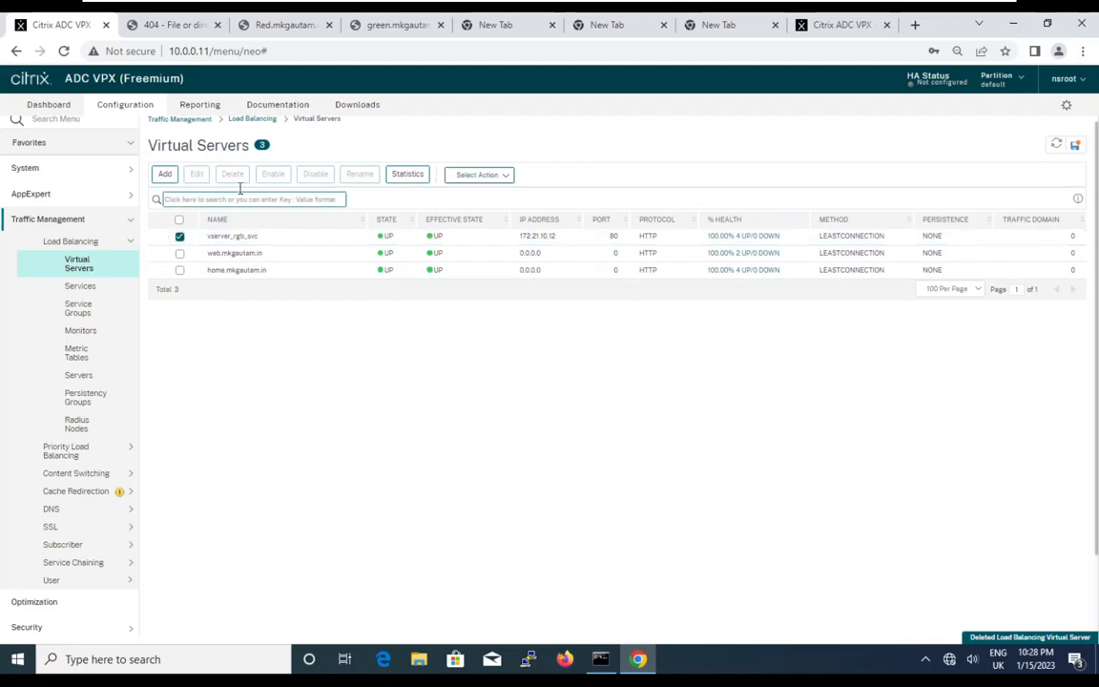
left_click(244, 180)
left_click(604, 392)
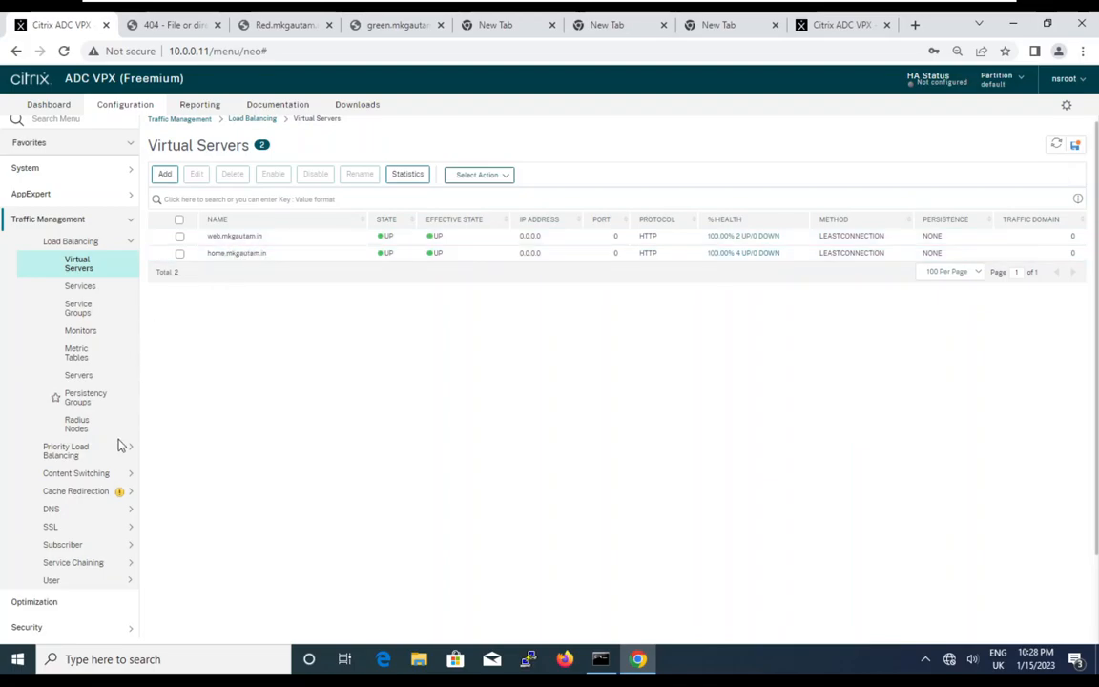
Examine which virtual server each content switching action targets and which action and expression each policy uses
left_click(92, 473)
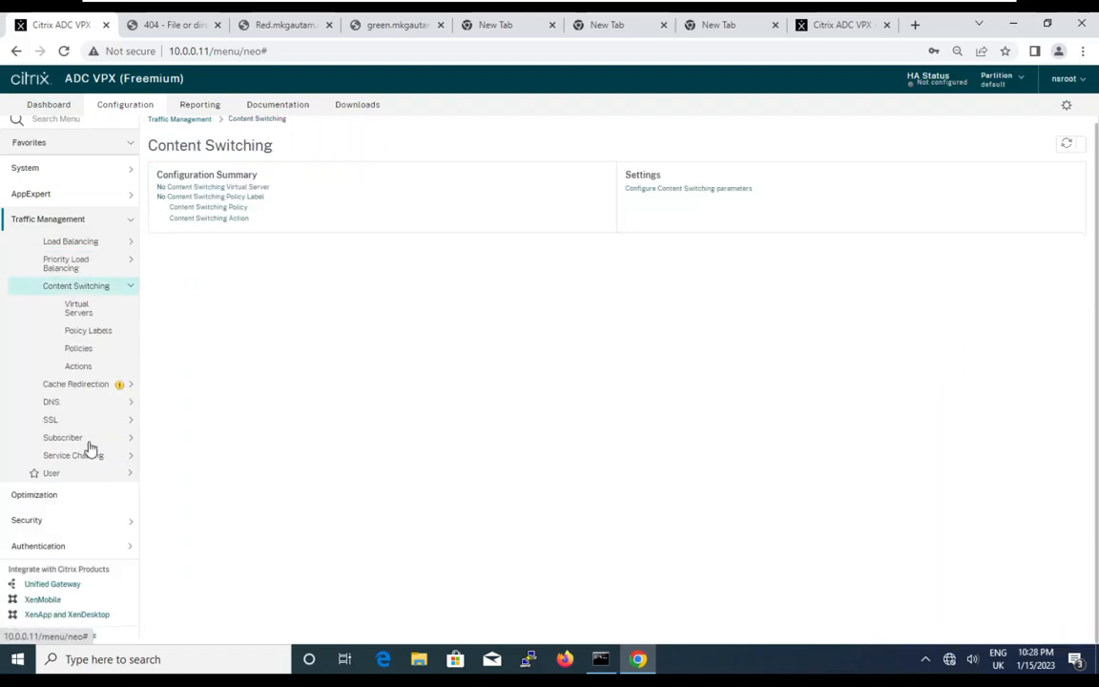
left_click(84, 368)
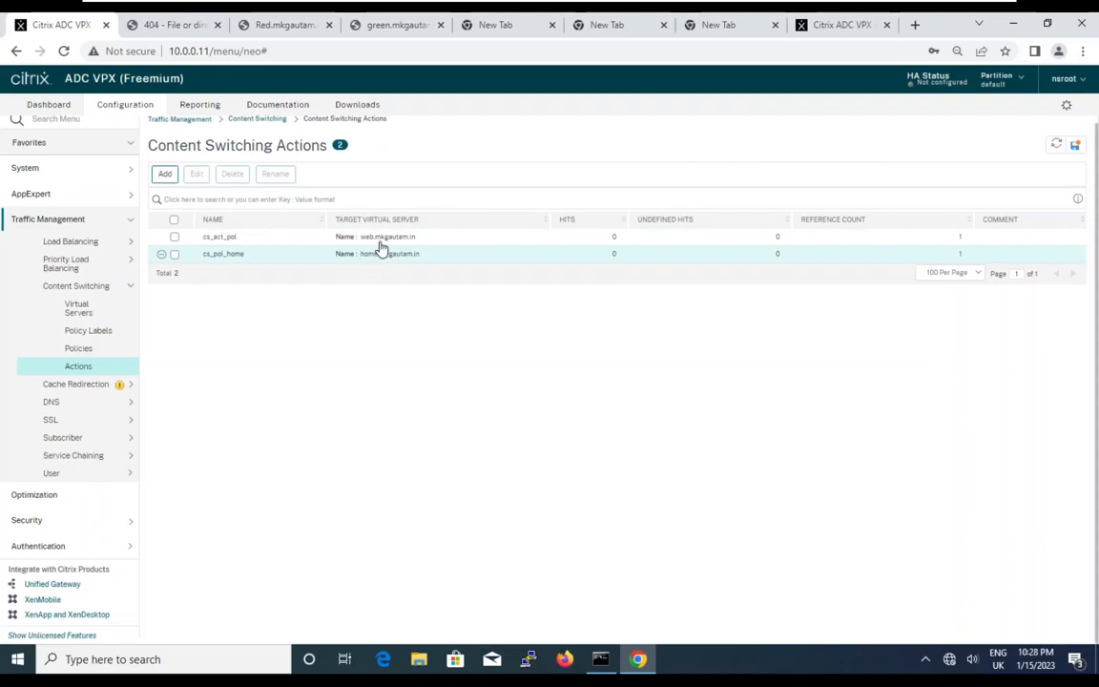
left_click(86, 351)
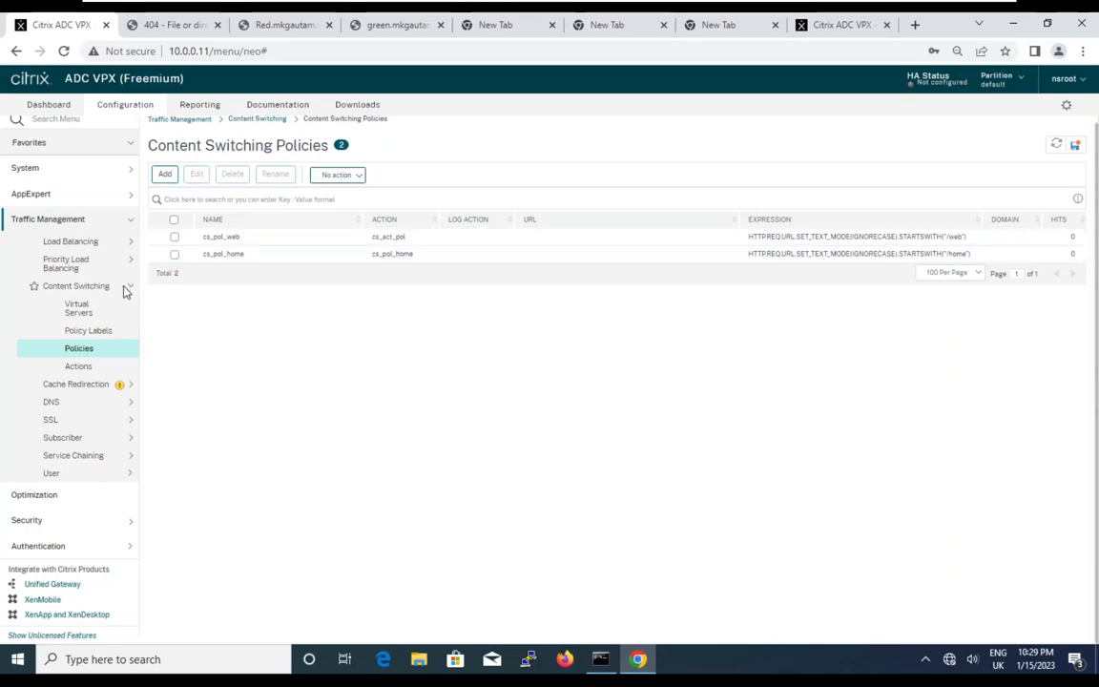
Start a new content switching virtual server named website.mkgautam.in
left_click(80, 312)
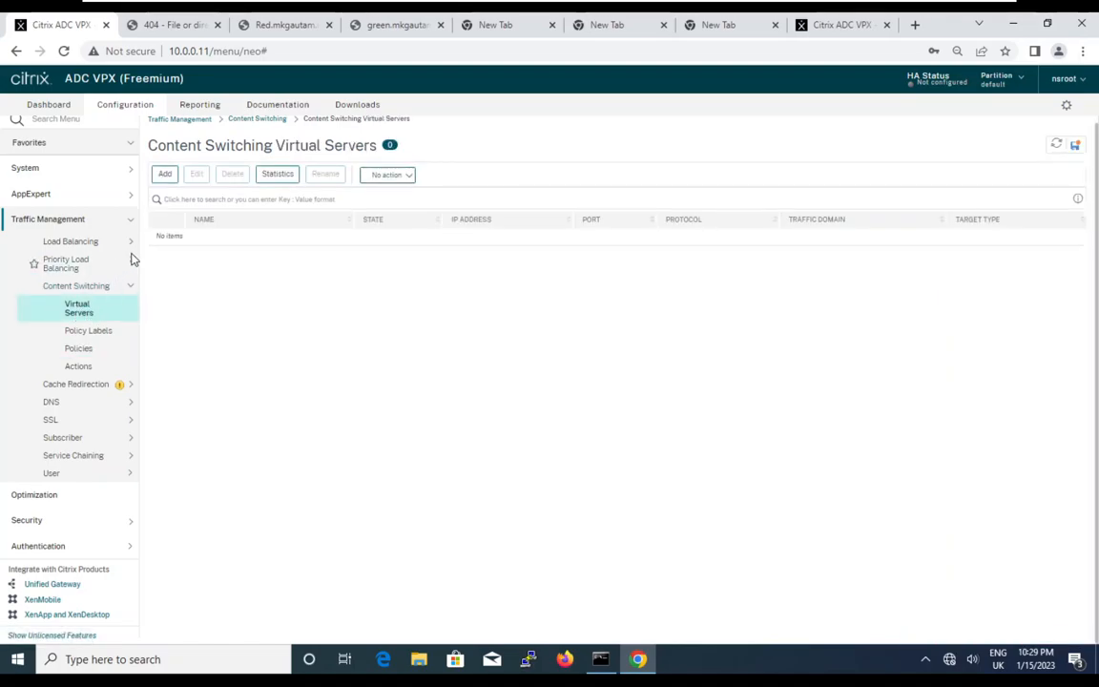
left_click(164, 179)
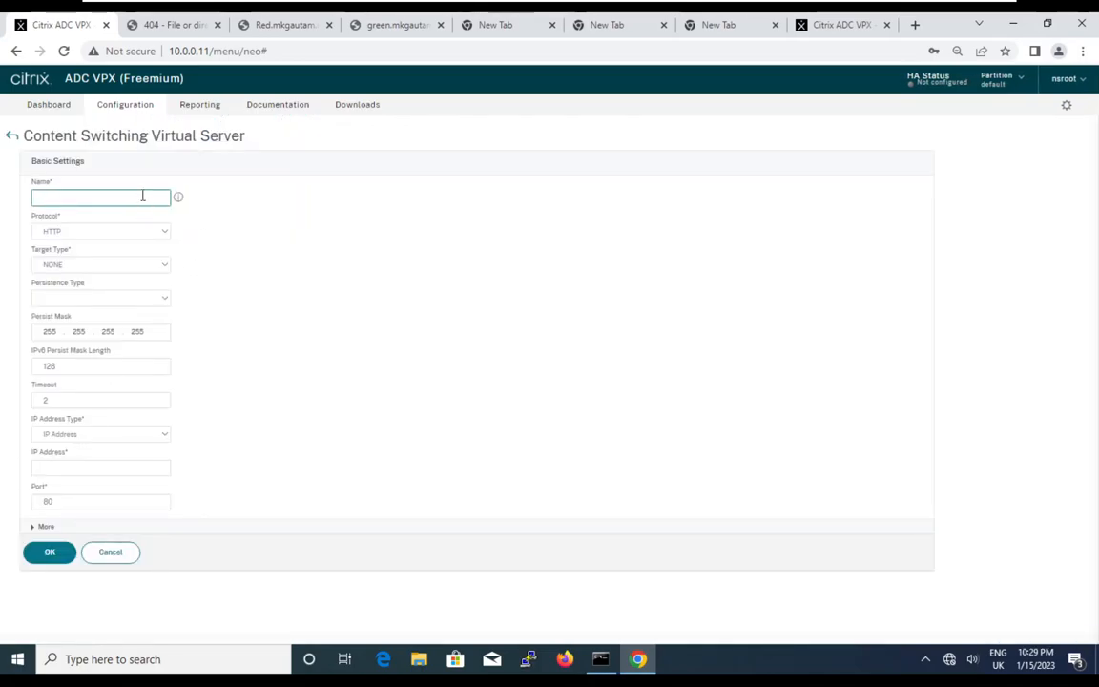
type("web.mkgautam")
key("BackSpace")
type("site")
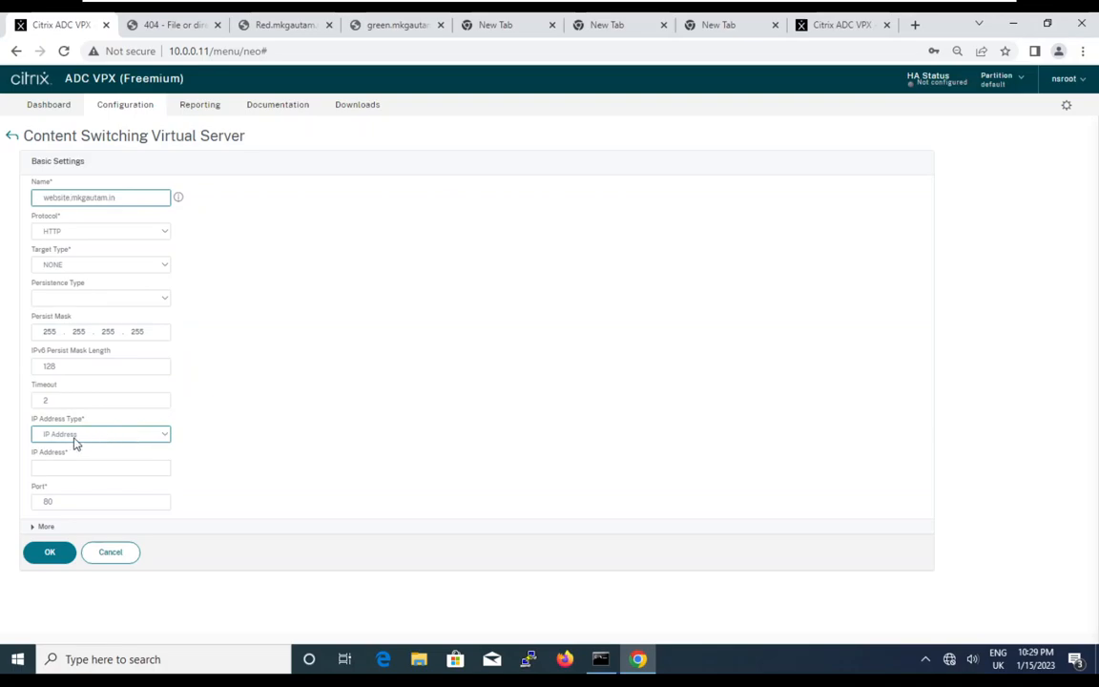
Set the virtual server's IP address to 172.21.10.16 and create it with HTTP on port 80
left_click(93, 467)
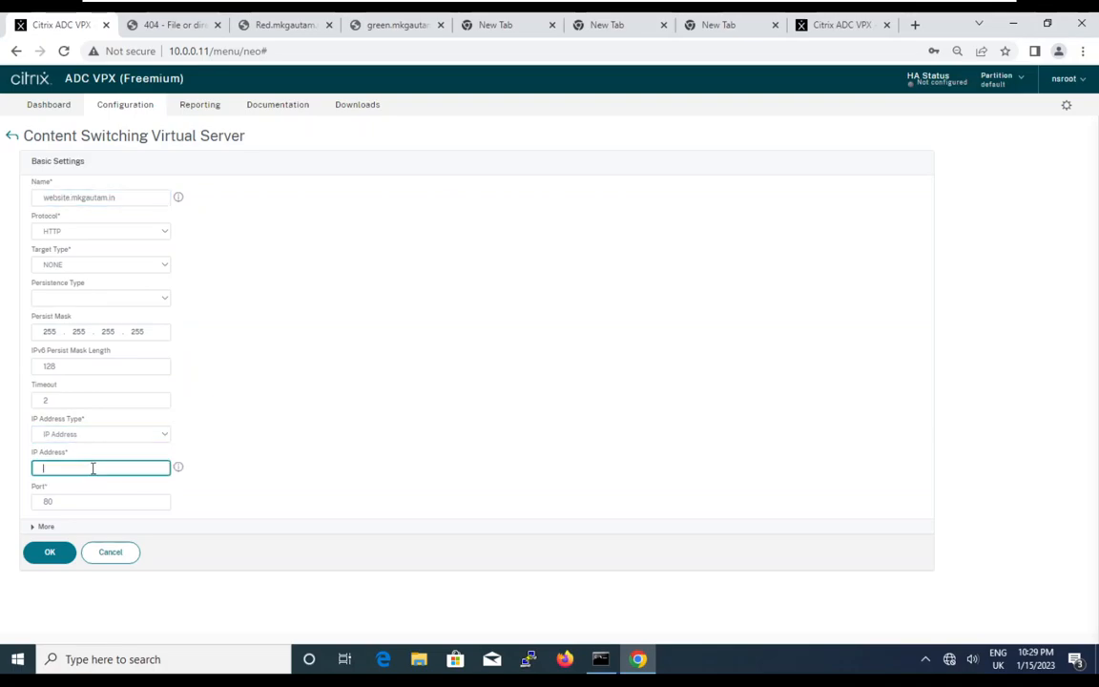
type("172")
type(".2")
type("1.10.")
type("10")
left_click(54, 551)
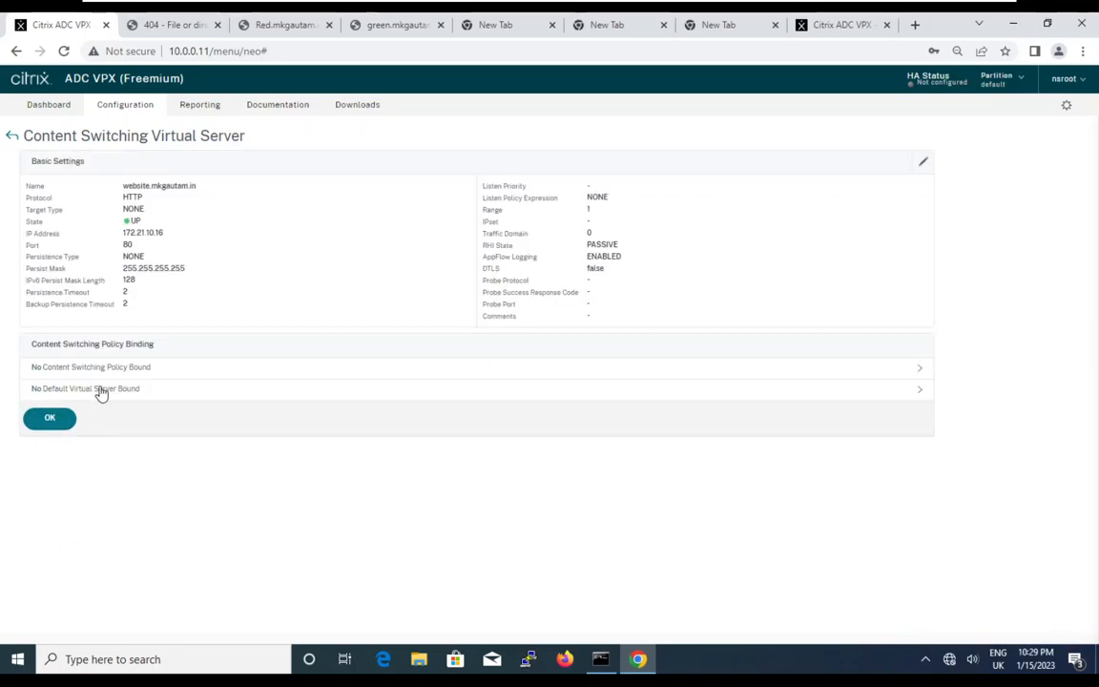
Bind the content switching policy cs_pol_web to the virtual server with priority 100 and goto expression END
left_click(148, 372)
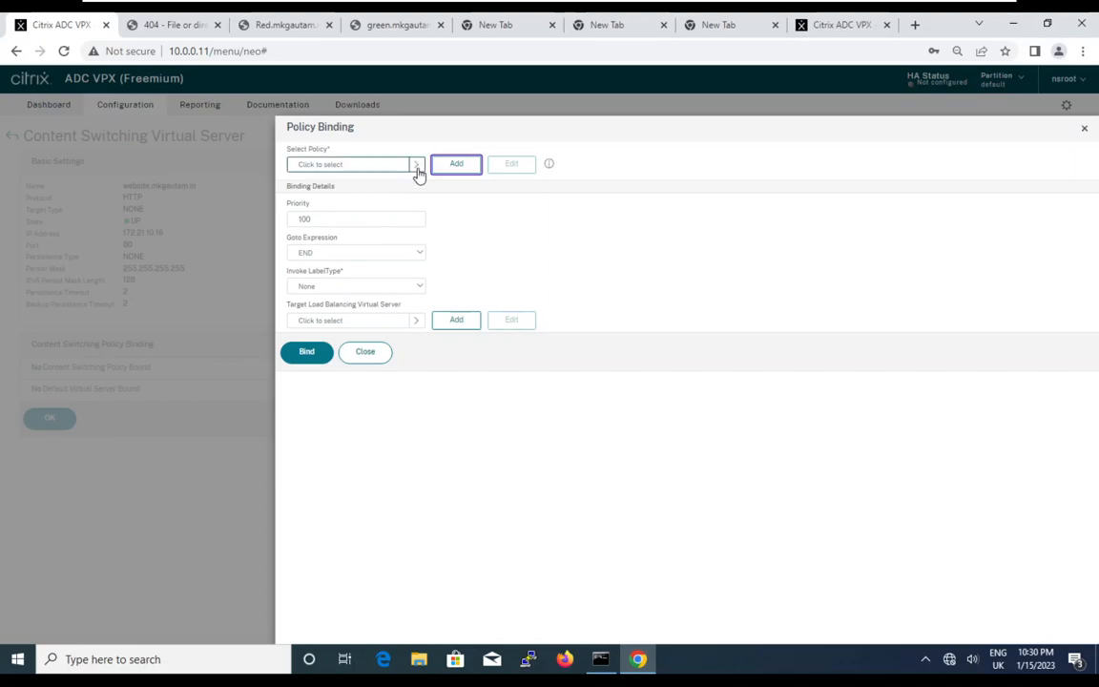
left_click(417, 168)
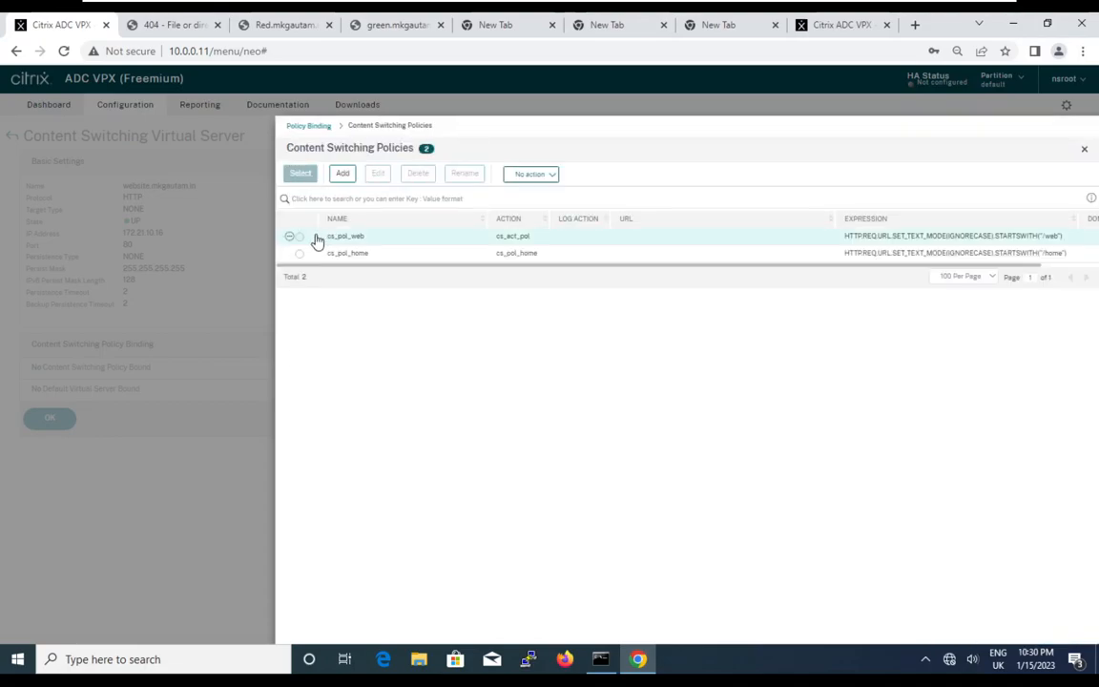
left_click(298, 236)
left_click(301, 177)
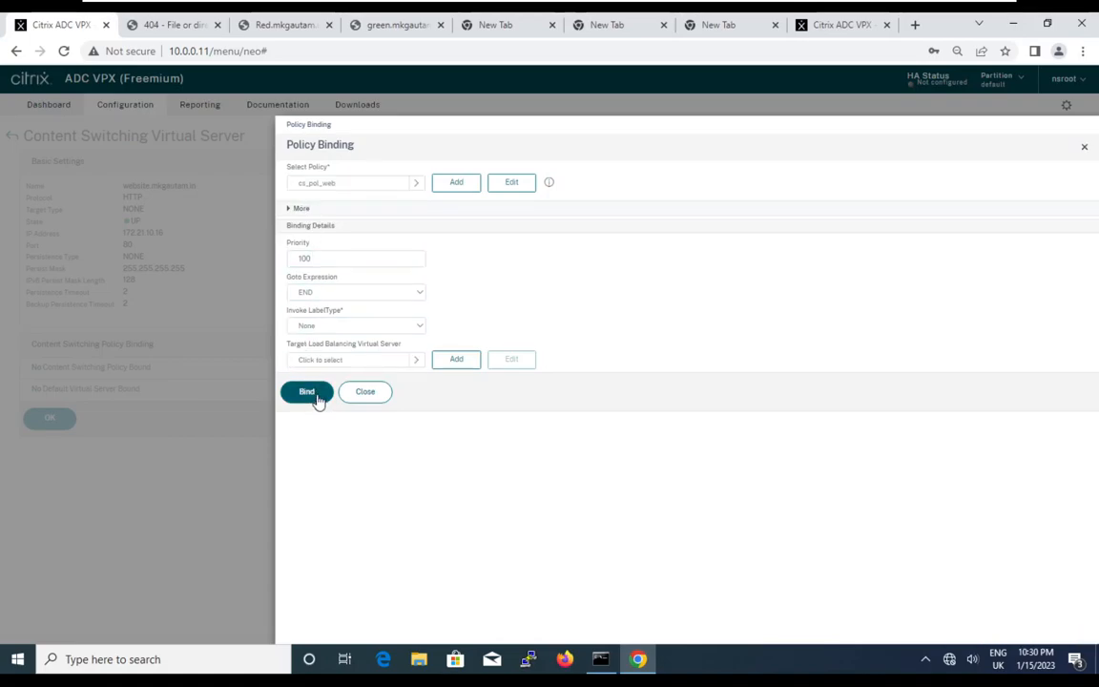
left_click(307, 393)
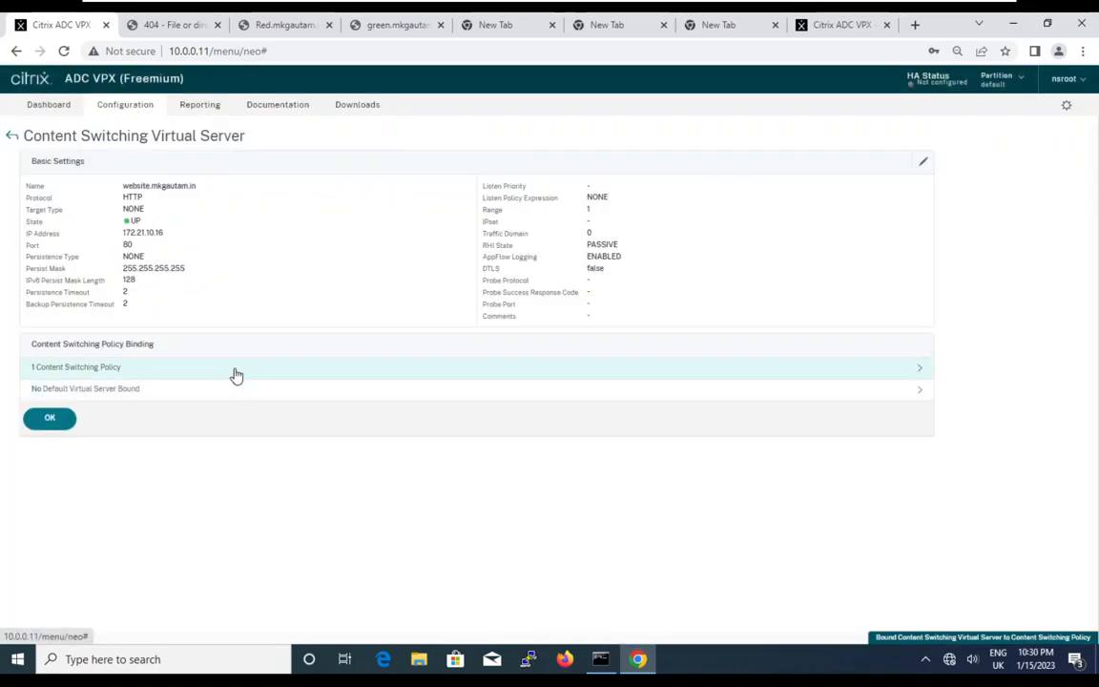
left_click(235, 375)
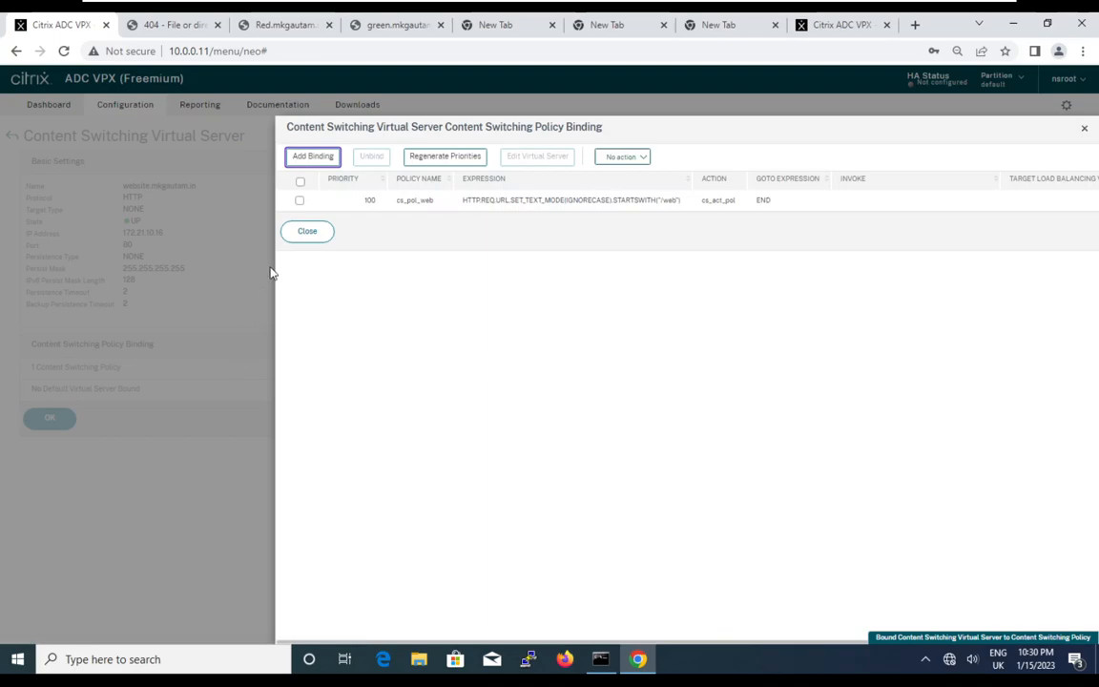
left_click(301, 182)
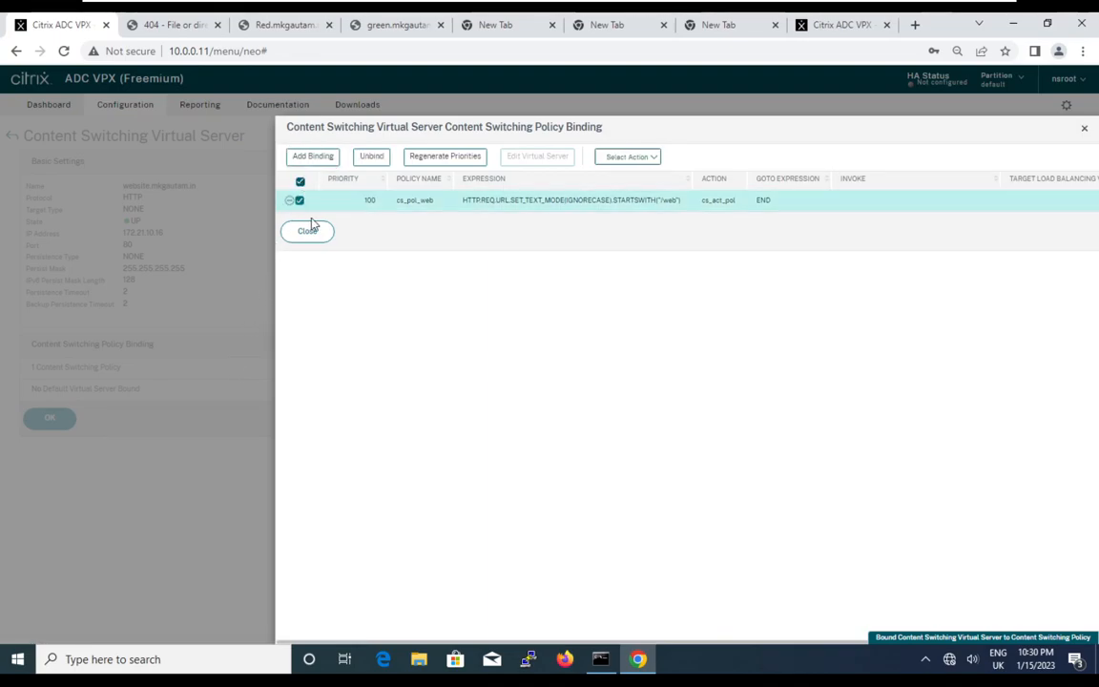
left_click(318, 159)
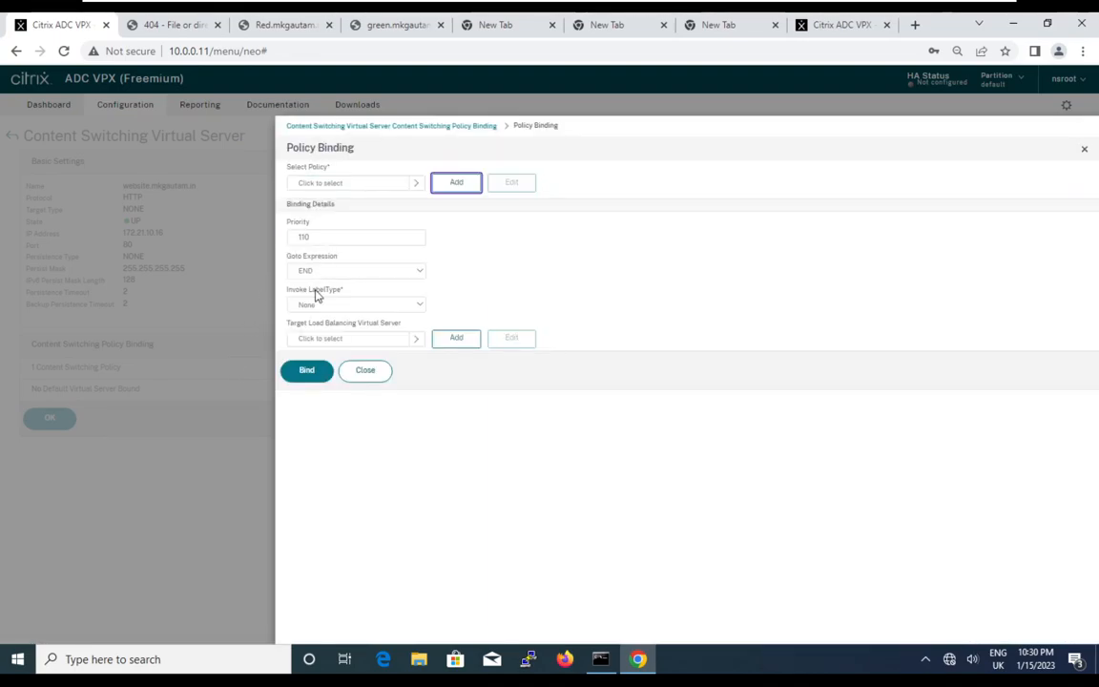
left_click(306, 372)
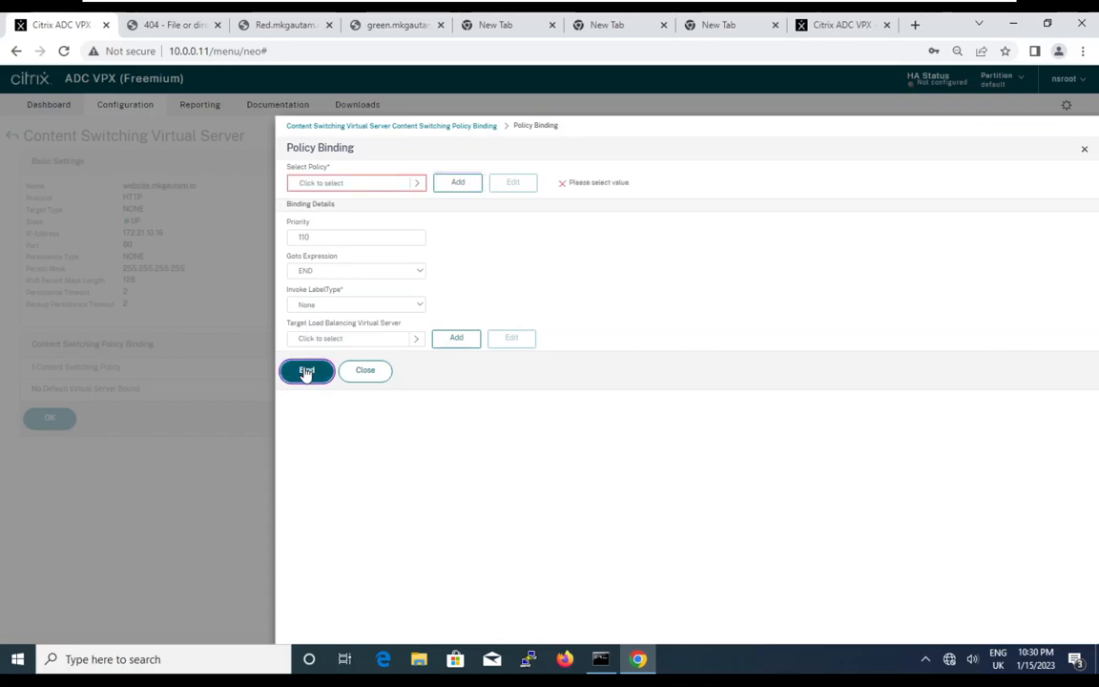
left_click(416, 182)
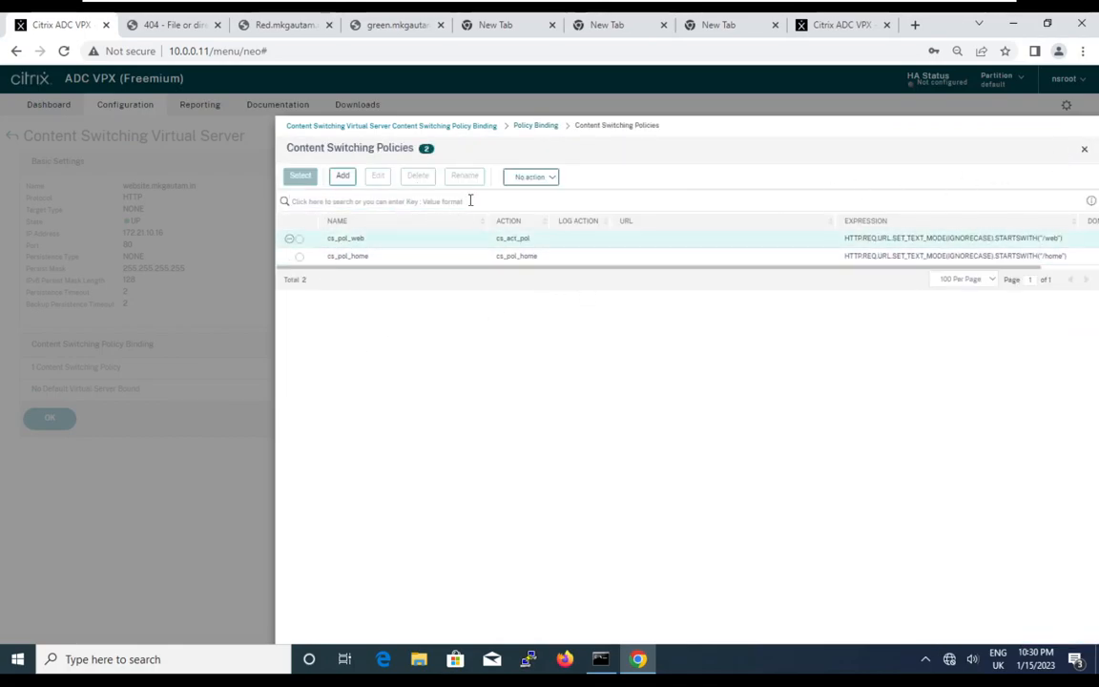
left_click(1085, 154)
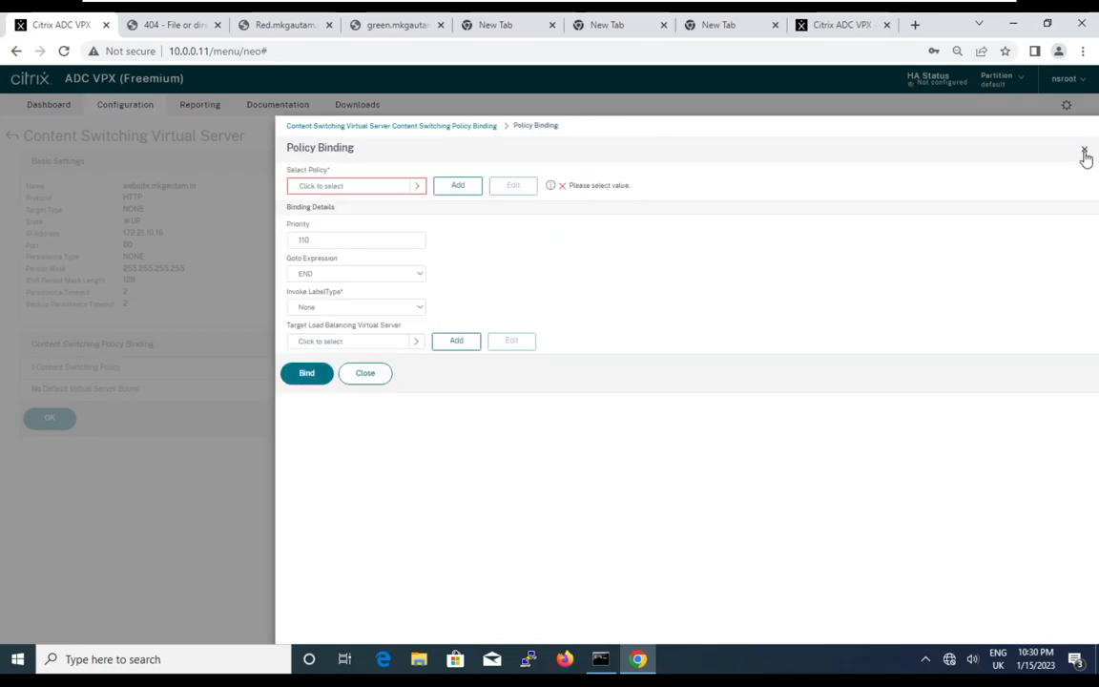
left_click(369, 382)
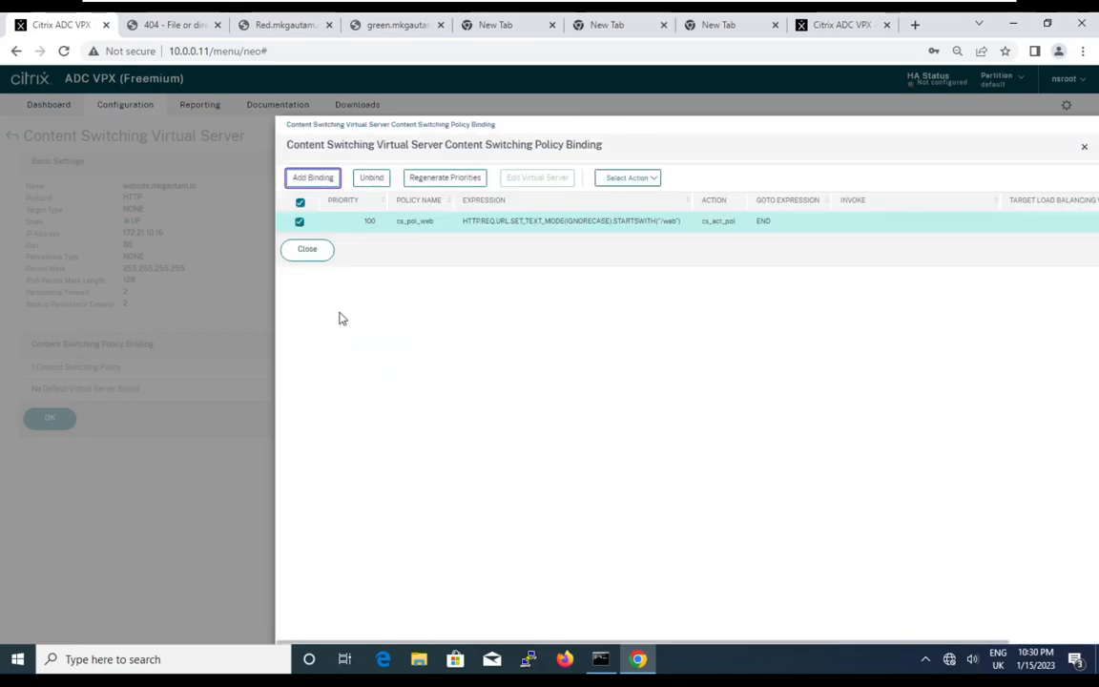
left_click(309, 250)
Bind cs_pol_web to the virtual server again with priority 110 and accept the policy binding section
left_click(76, 368)
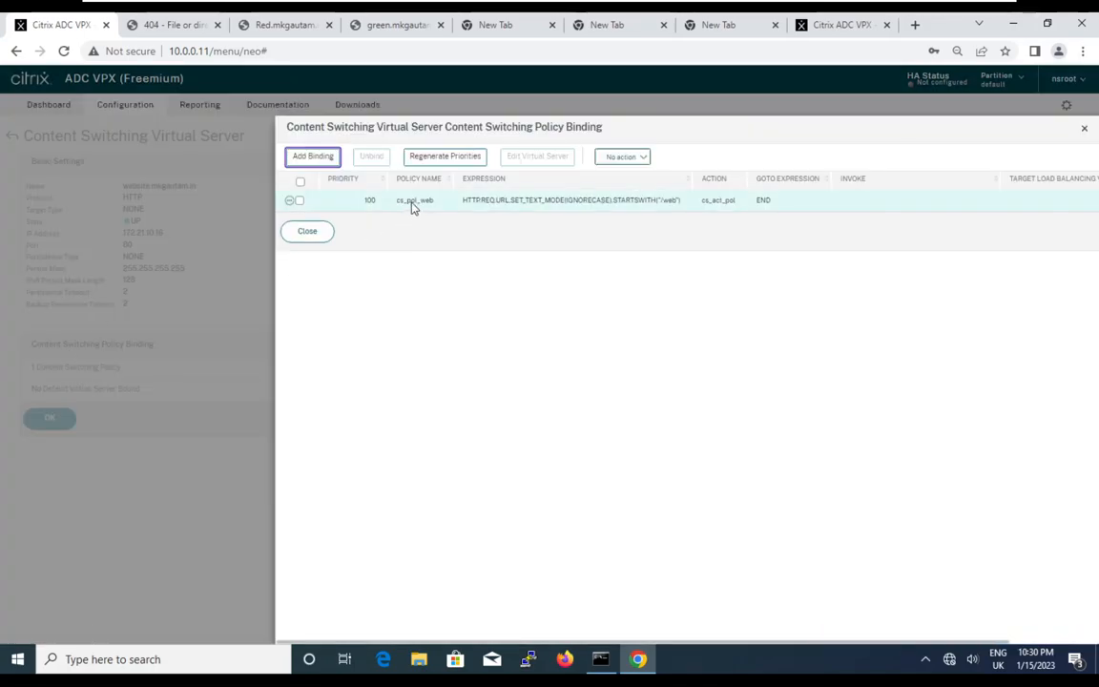
left_click(315, 155)
left_click(415, 183)
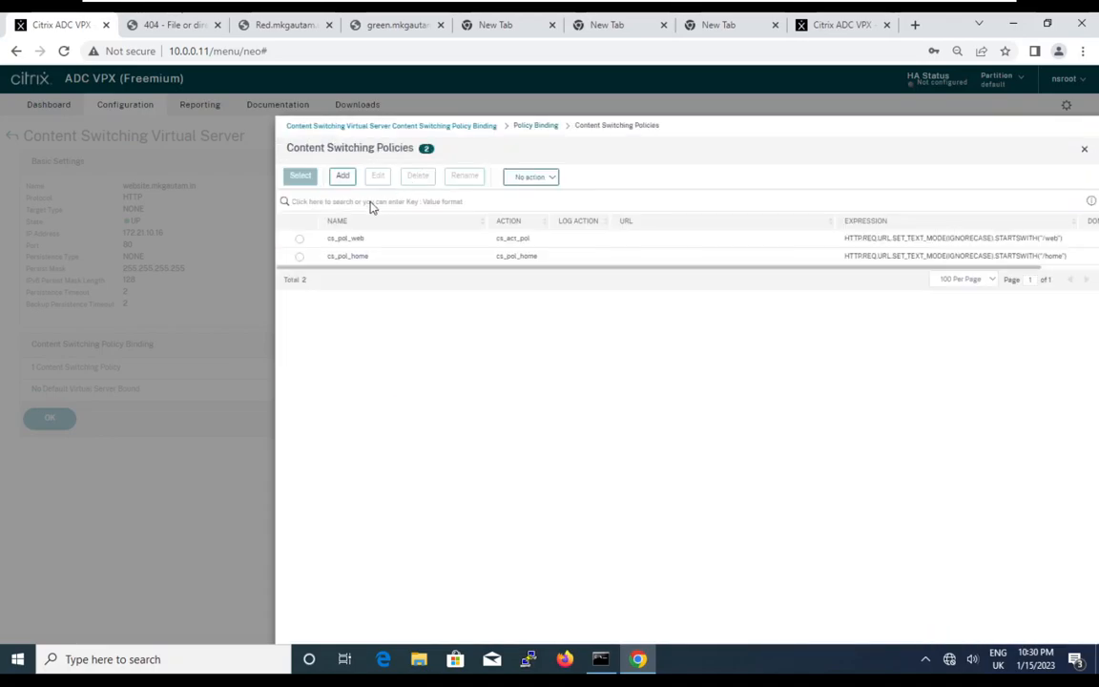
left_click(300, 240)
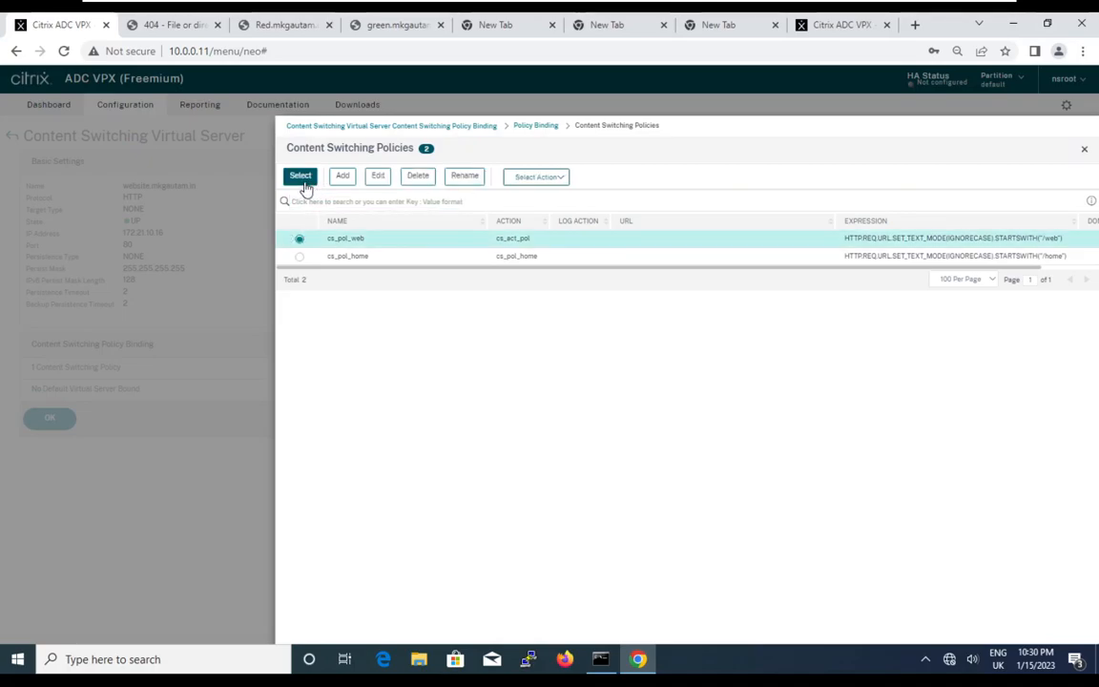
left_click(303, 184)
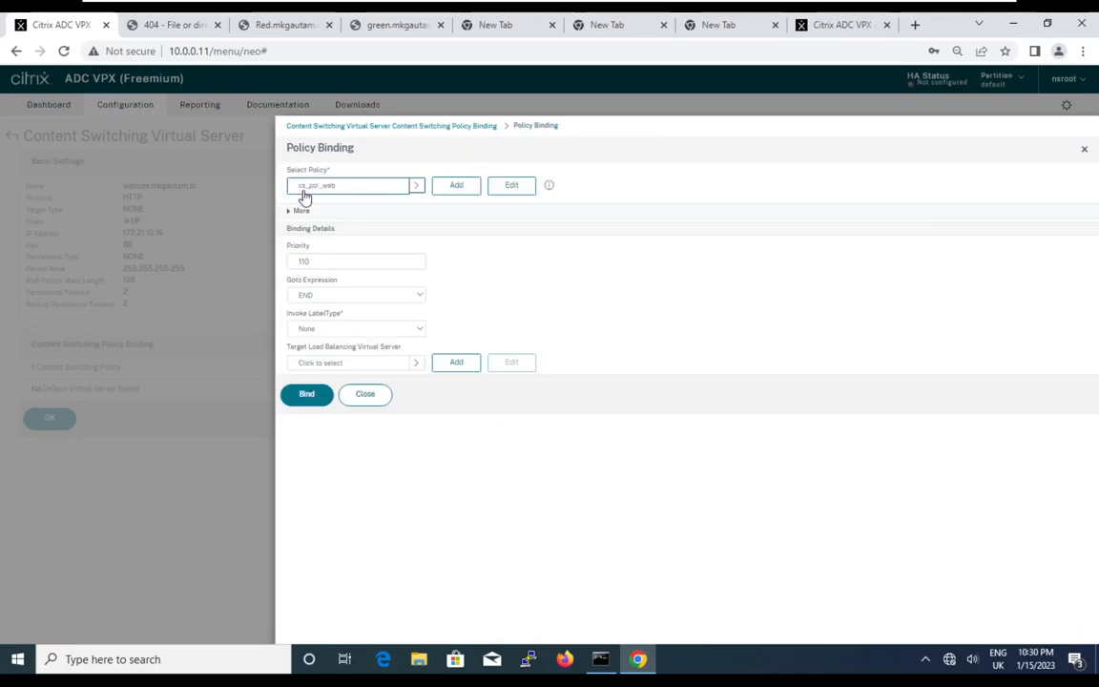
left_click(311, 399)
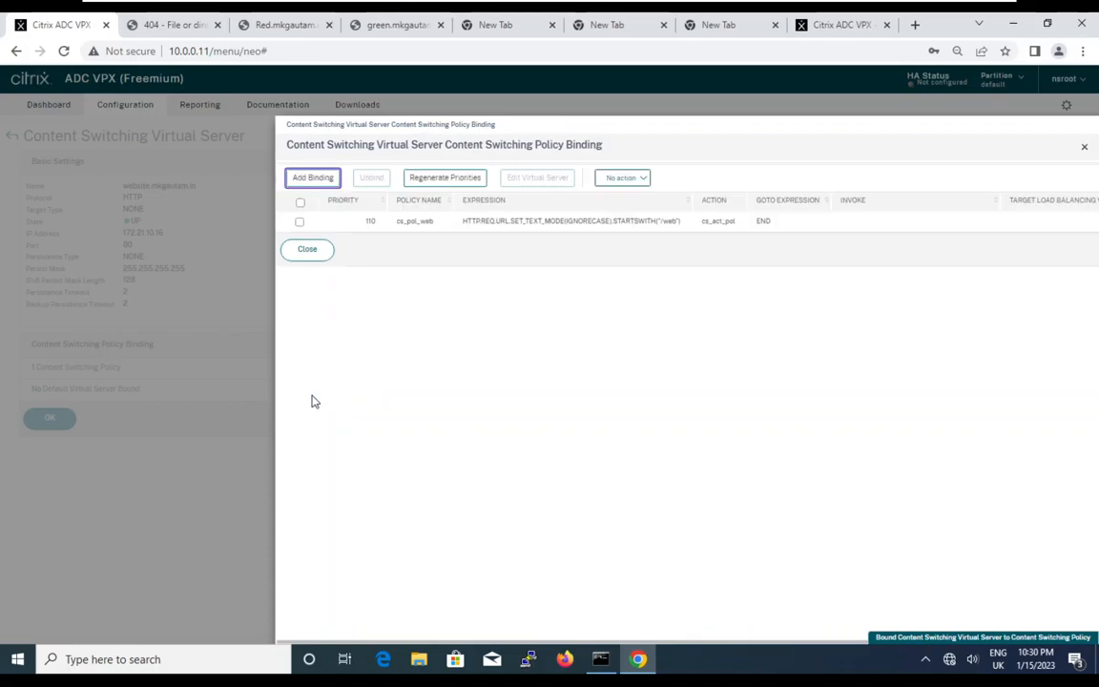
left_click(306, 250)
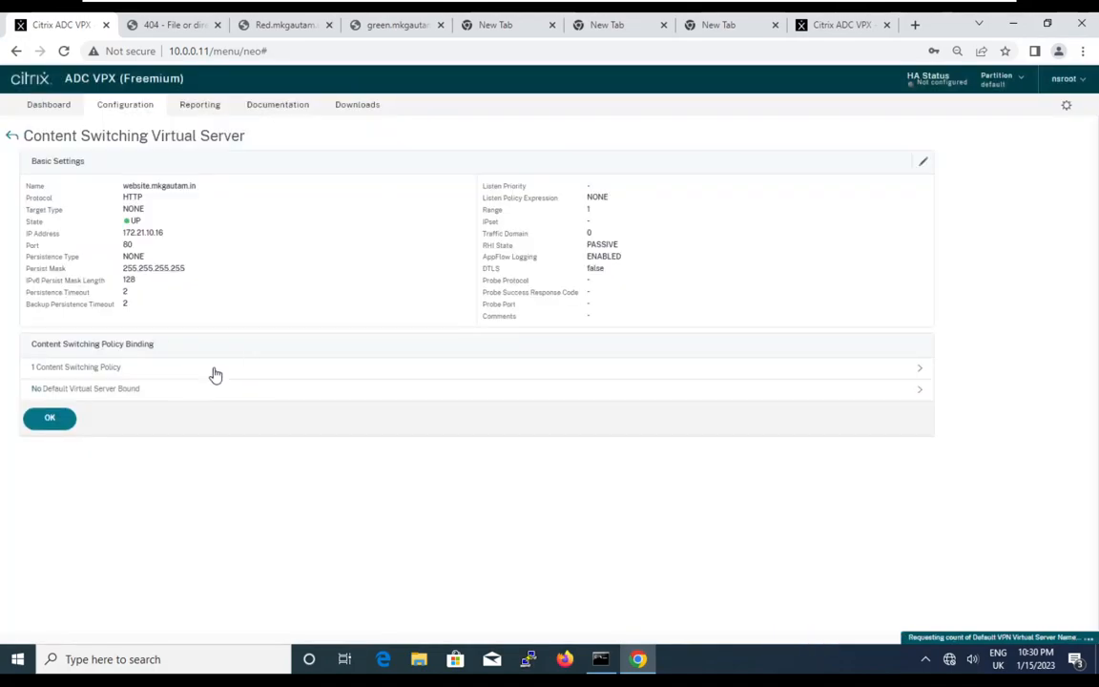
left_click(61, 421)
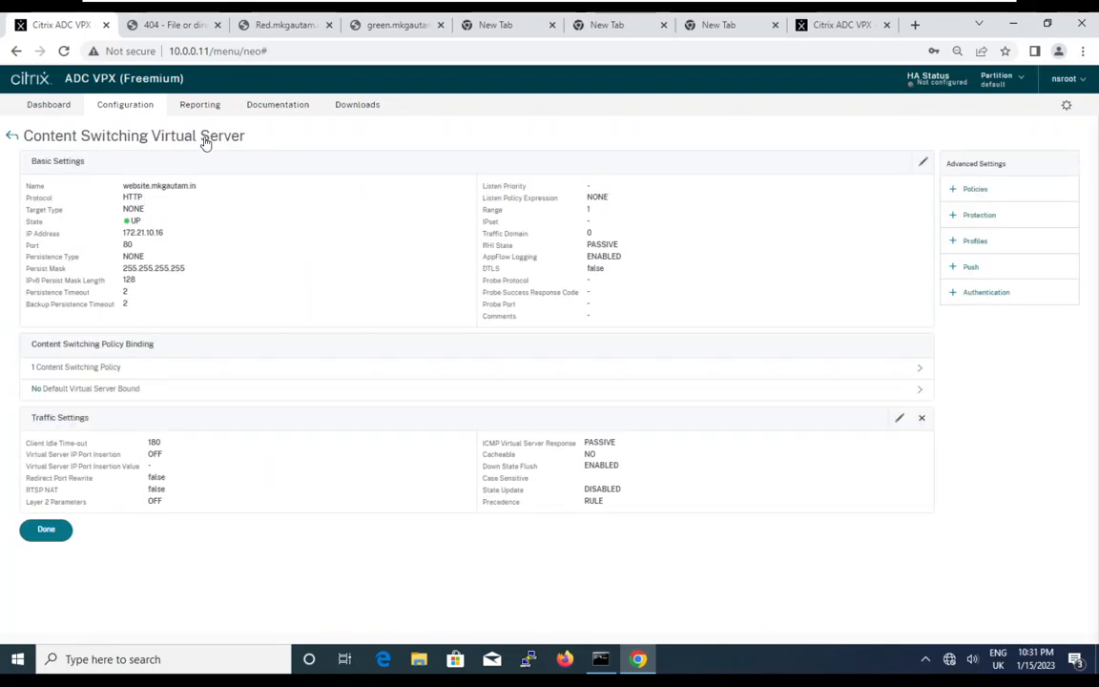
Bind the policy cs_pol_home to the virtual server with priority 120 and finish the virtual server configuration
left_click(99, 370)
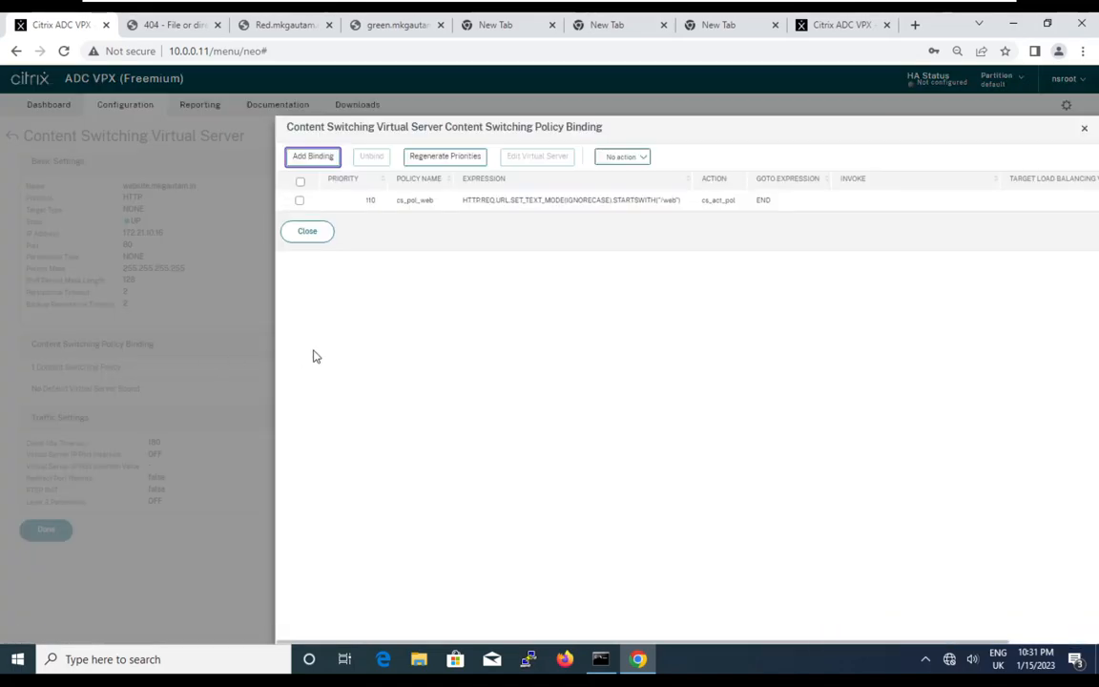
left_click(304, 158)
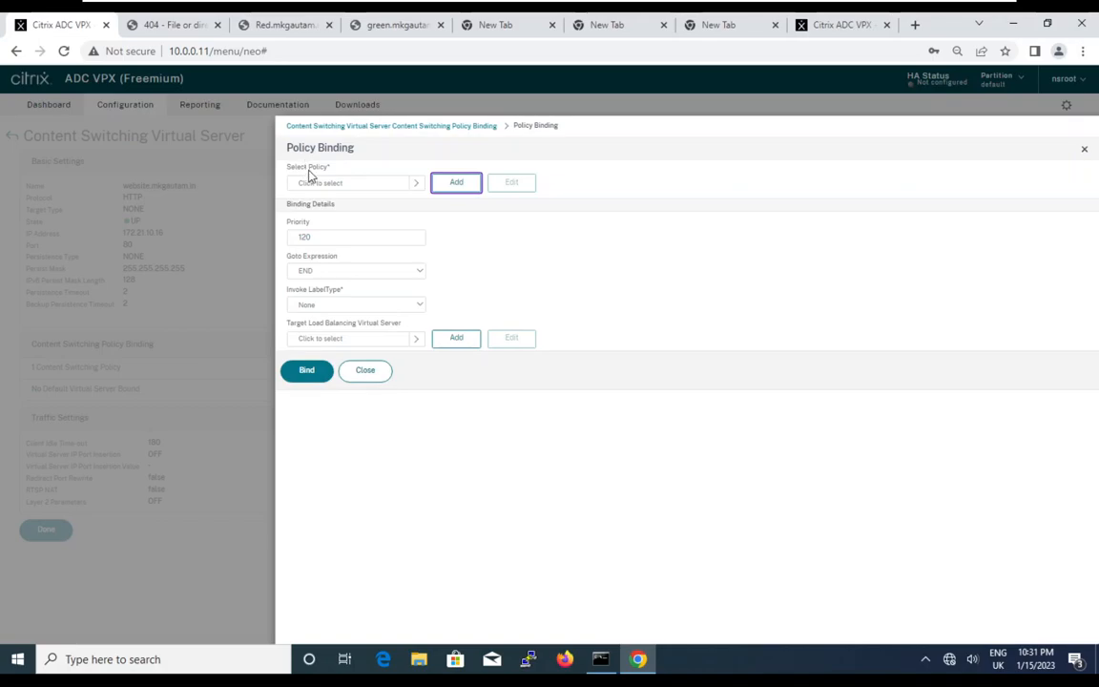
left_click(416, 182)
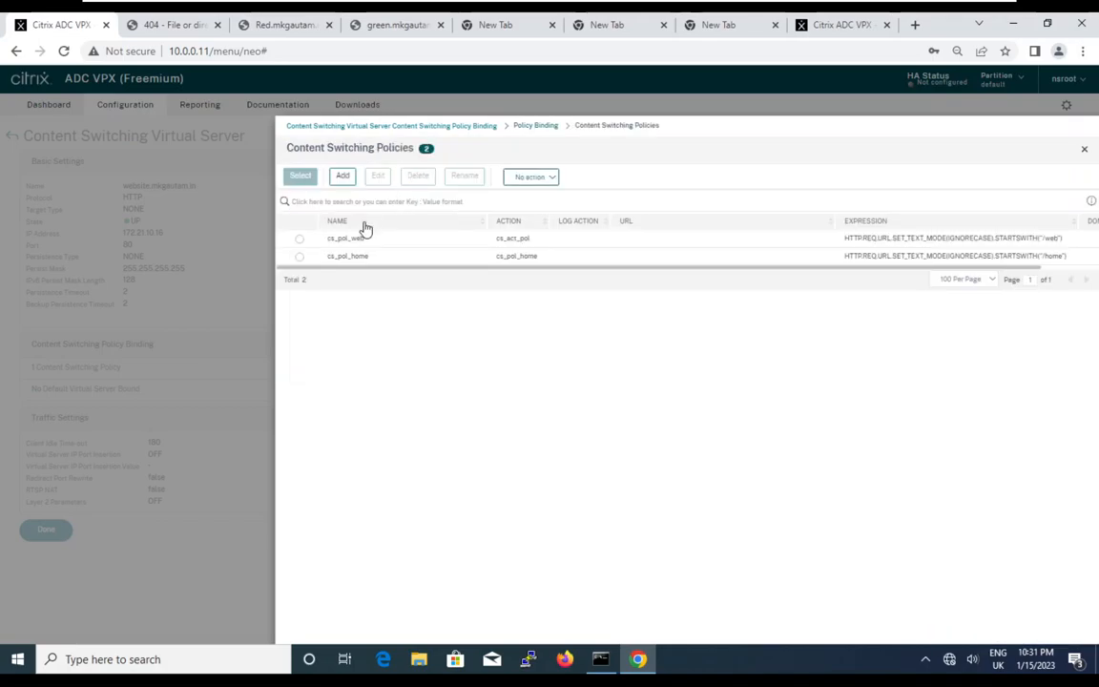
left_click(298, 256)
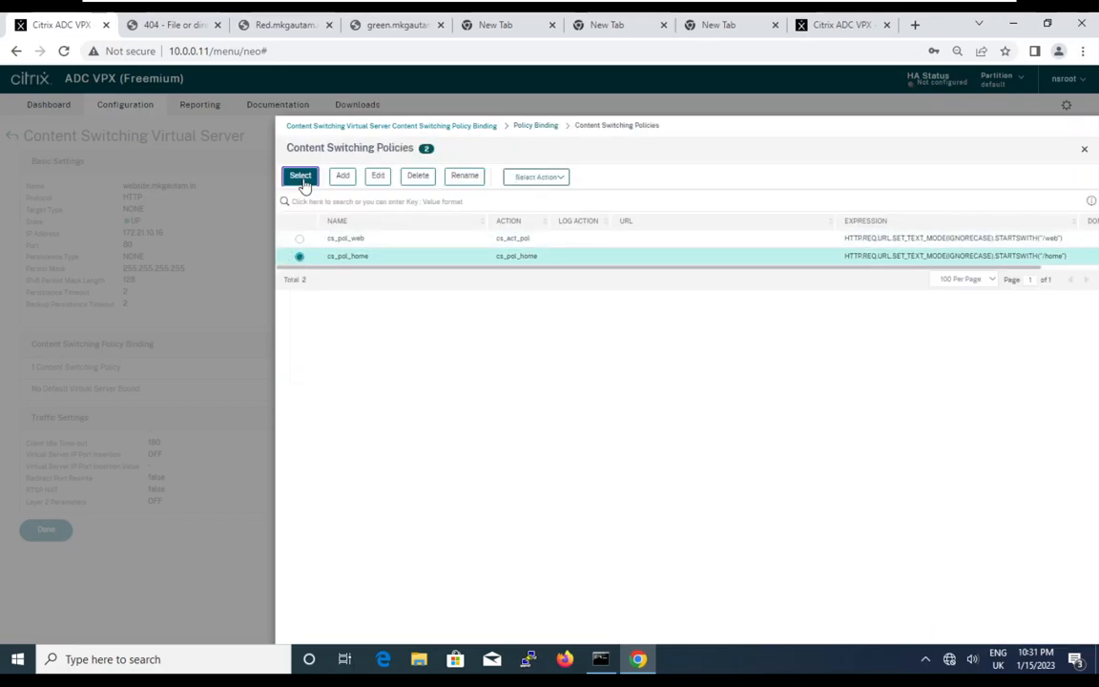
left_click(301, 176)
left_click(311, 394)
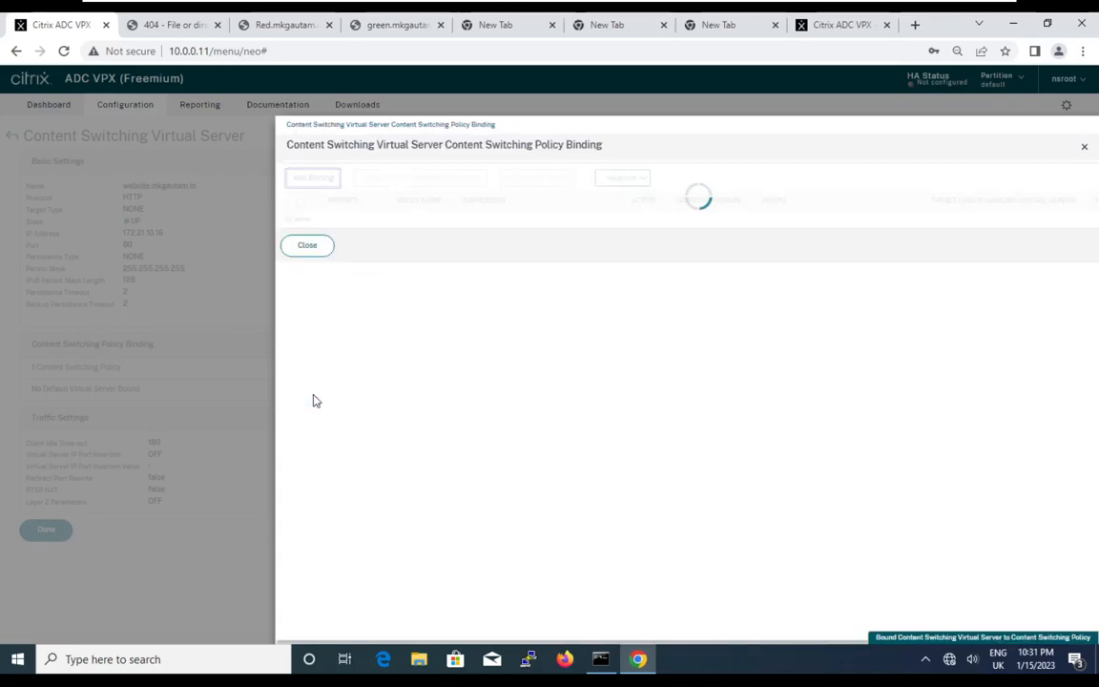
left_click(305, 273)
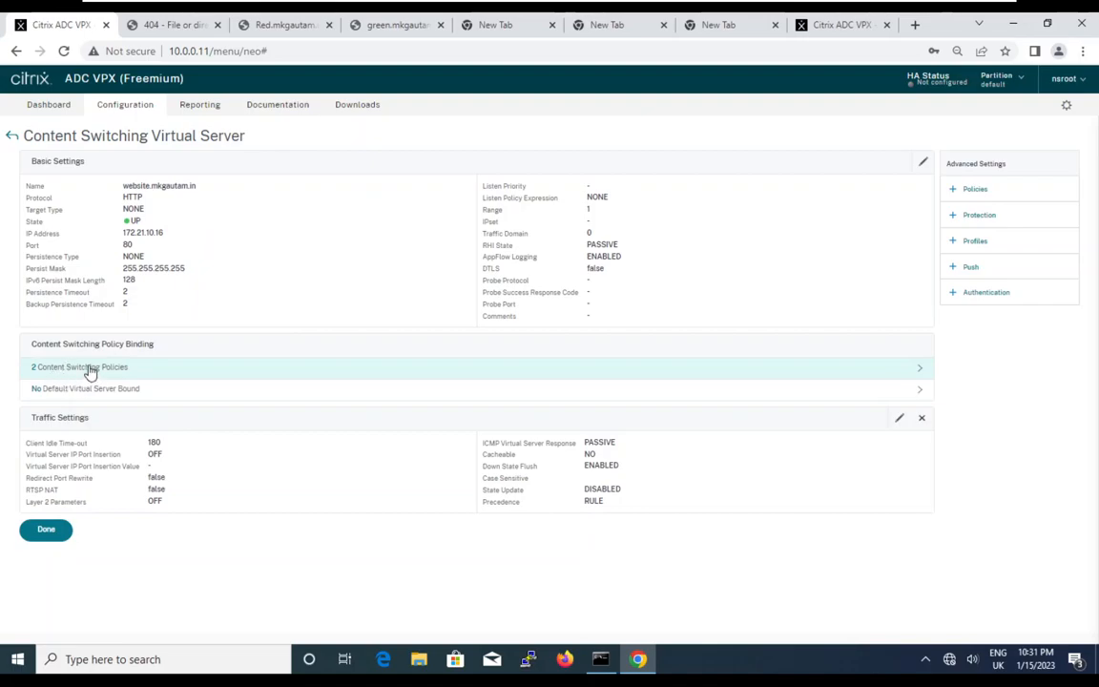
left_click(50, 537)
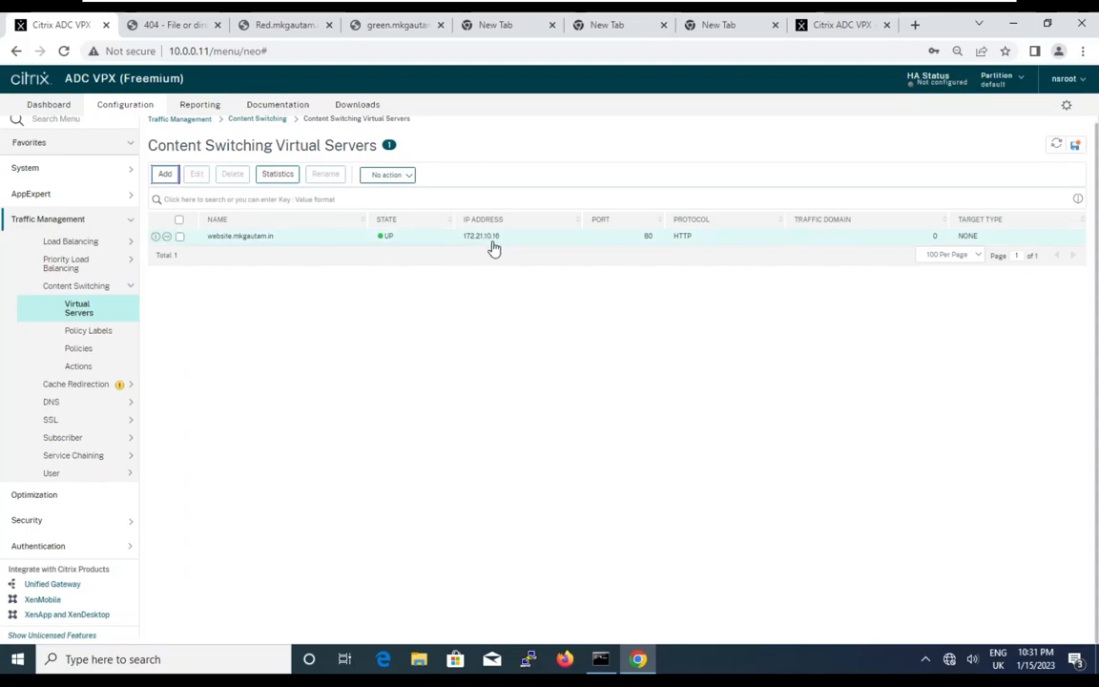
Load 172.21.10.16/home in the second browser tab to test the content switching virtual server
left_click(189, 31)
left_click_drag(220, 51, 501, 60)
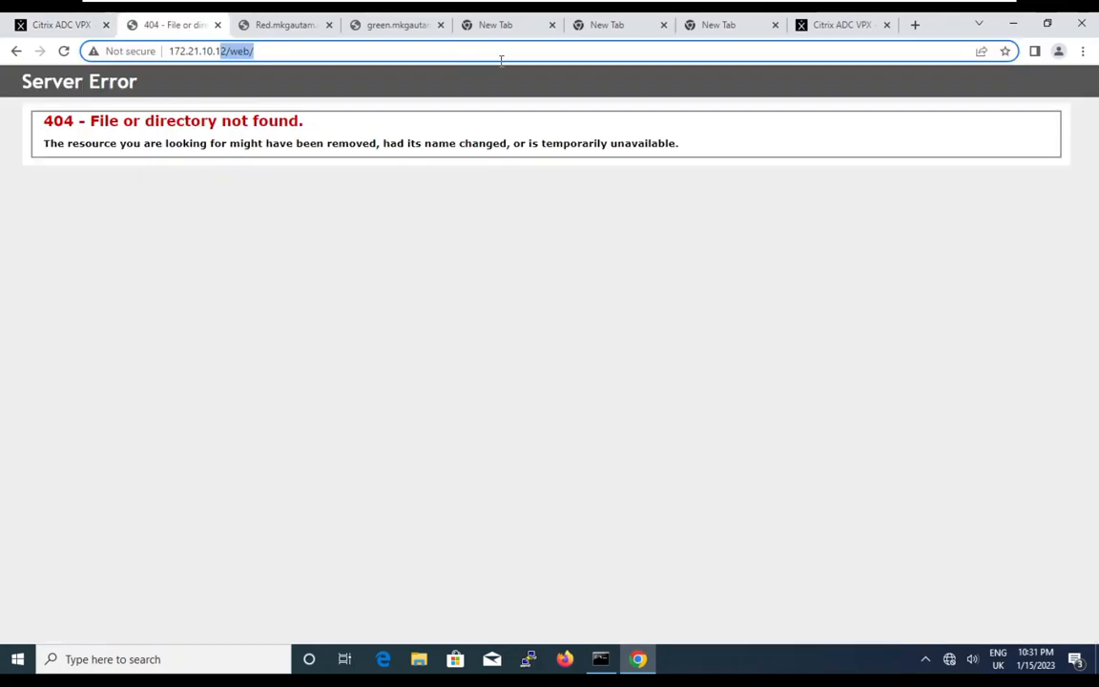
type("6/web")
key("BackSpace")
key("BackSpace")
key("BackSpace")
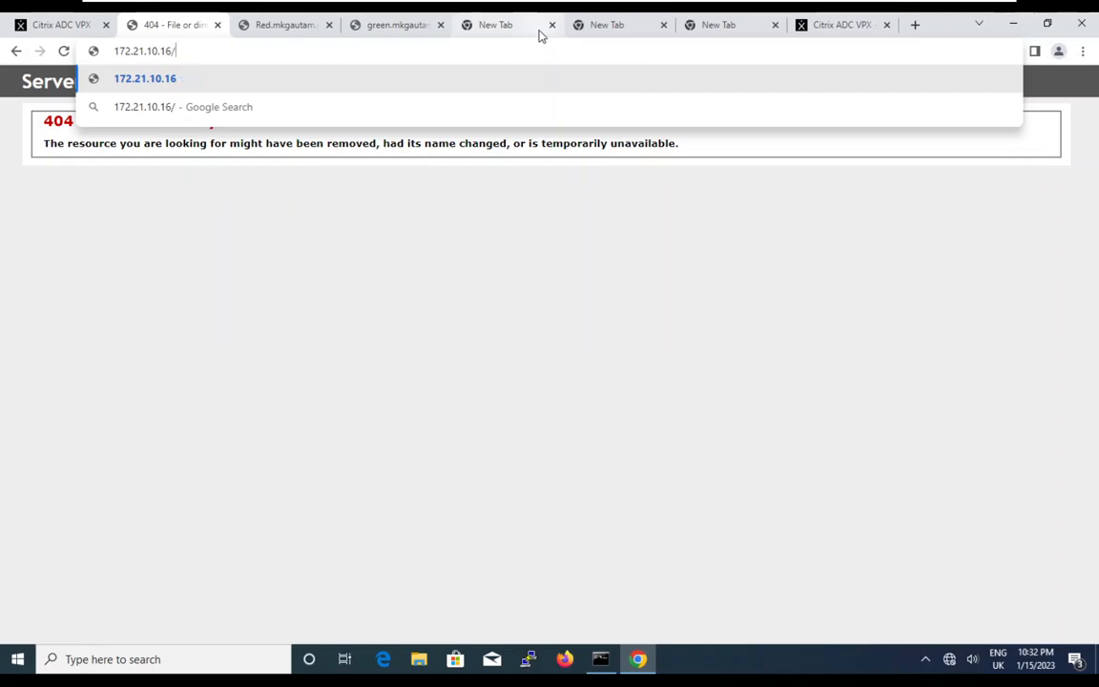
type("home")
key("Return")
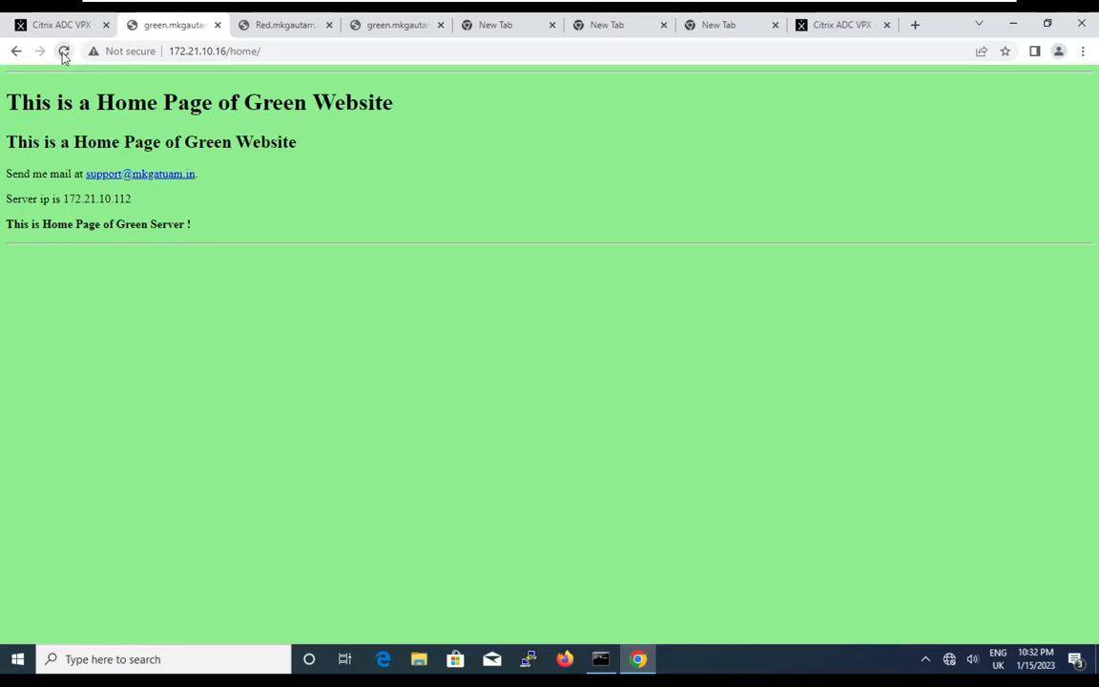
Reload the /home page repeatedly to examine which backend server answers each request
left_click(64, 52)
left_click(64, 52)
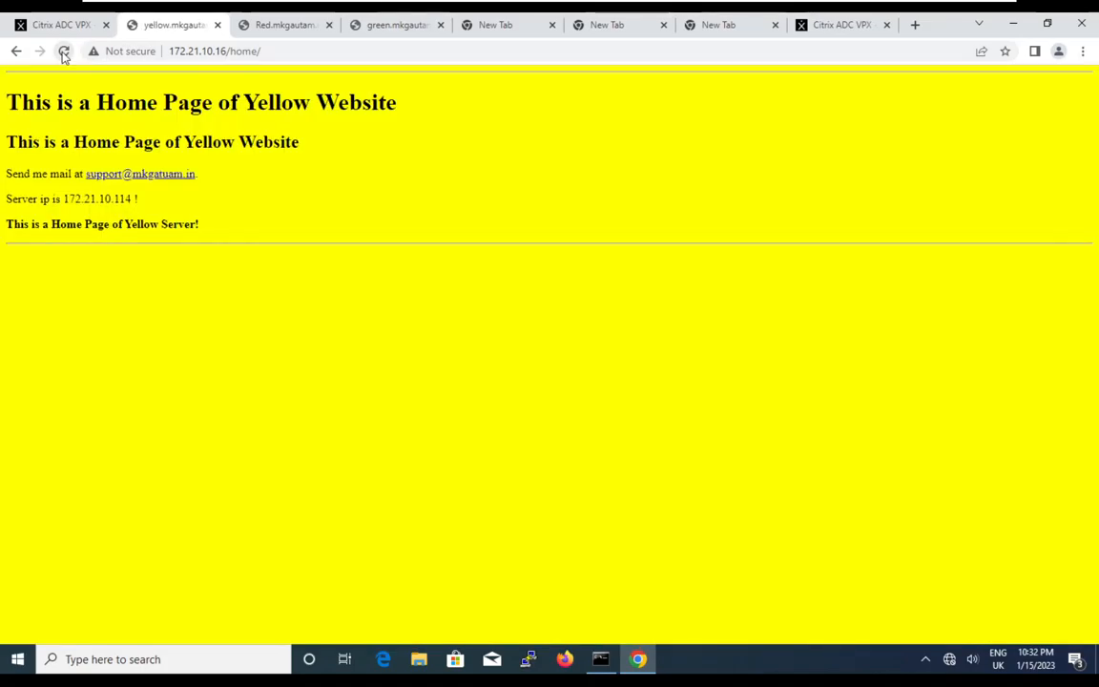
left_click(64, 52)
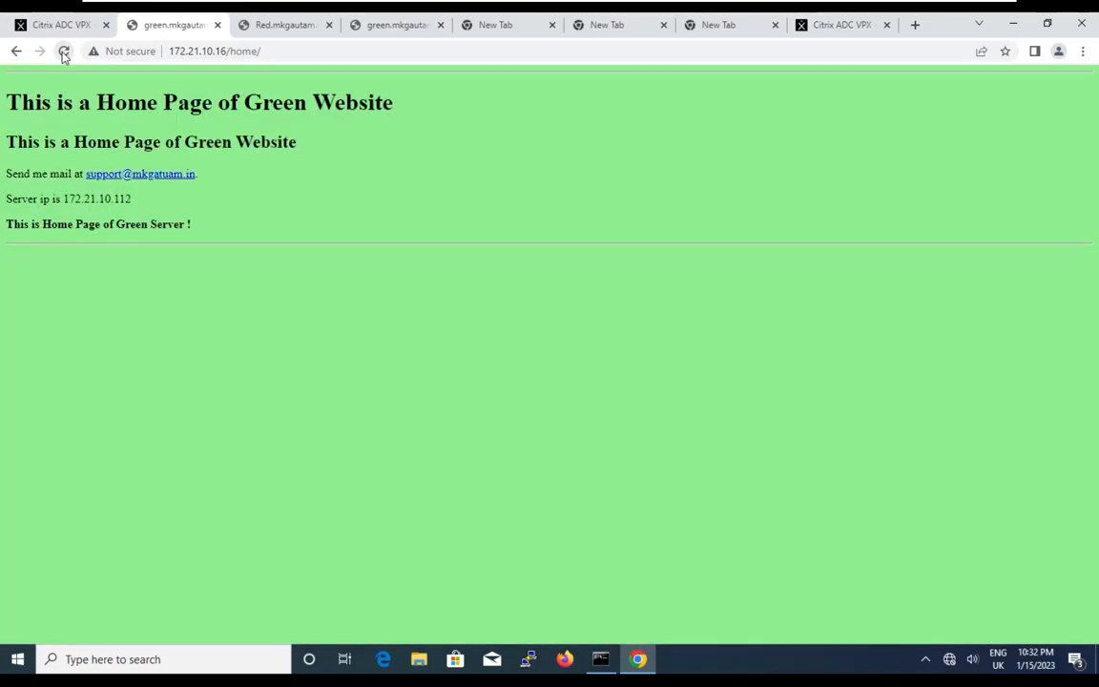
left_click(64, 52)
left_click(64, 52)
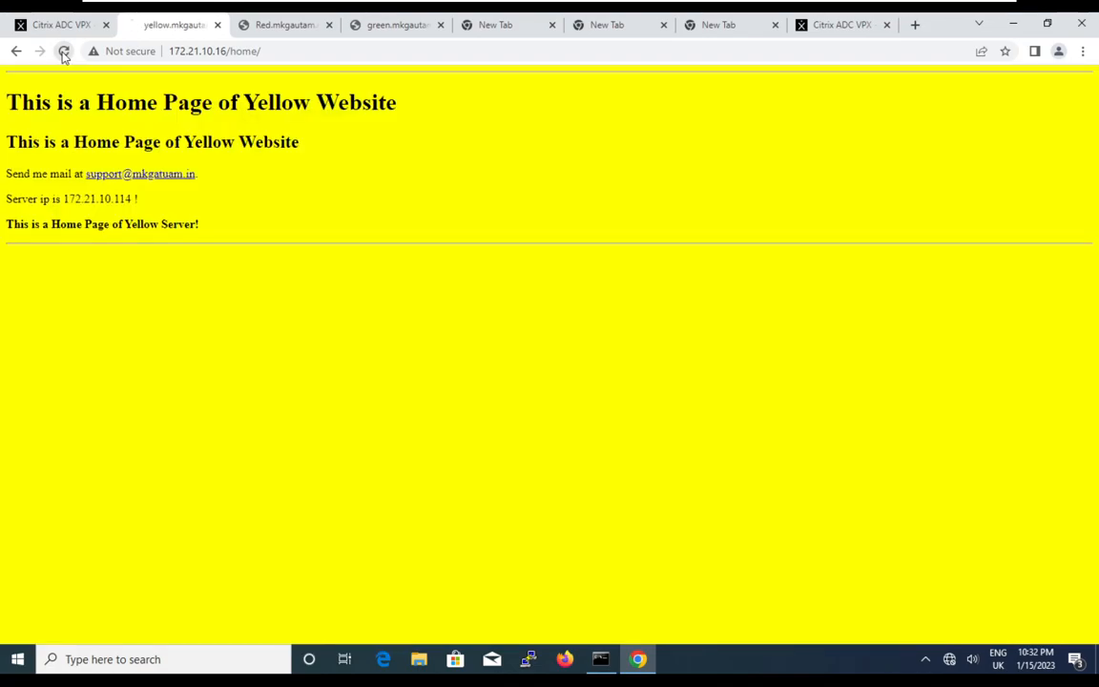
left_click(64, 51)
left_click(64, 51)
left_click(64, 52)
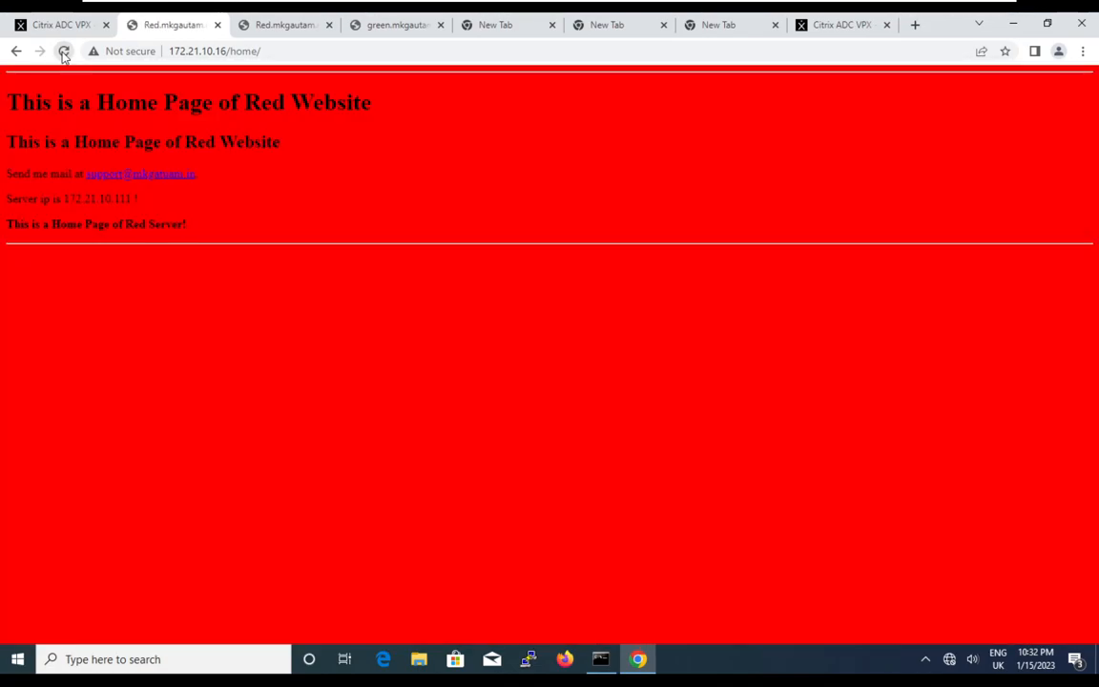
left_click(64, 51)
left_click(64, 52)
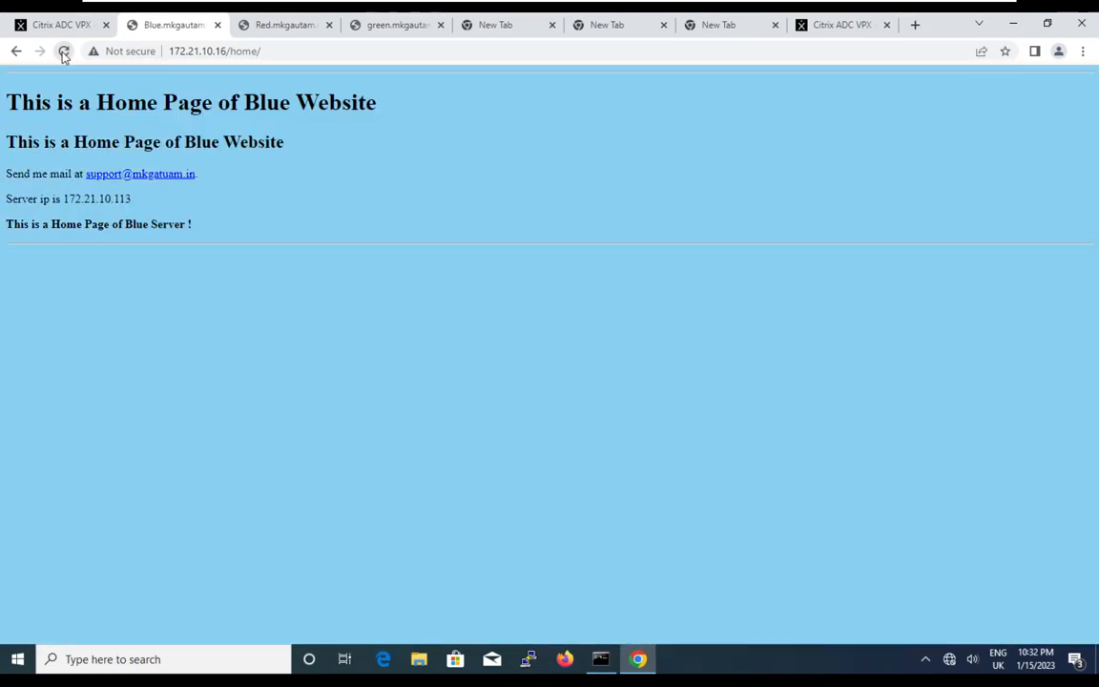
left_click(64, 51)
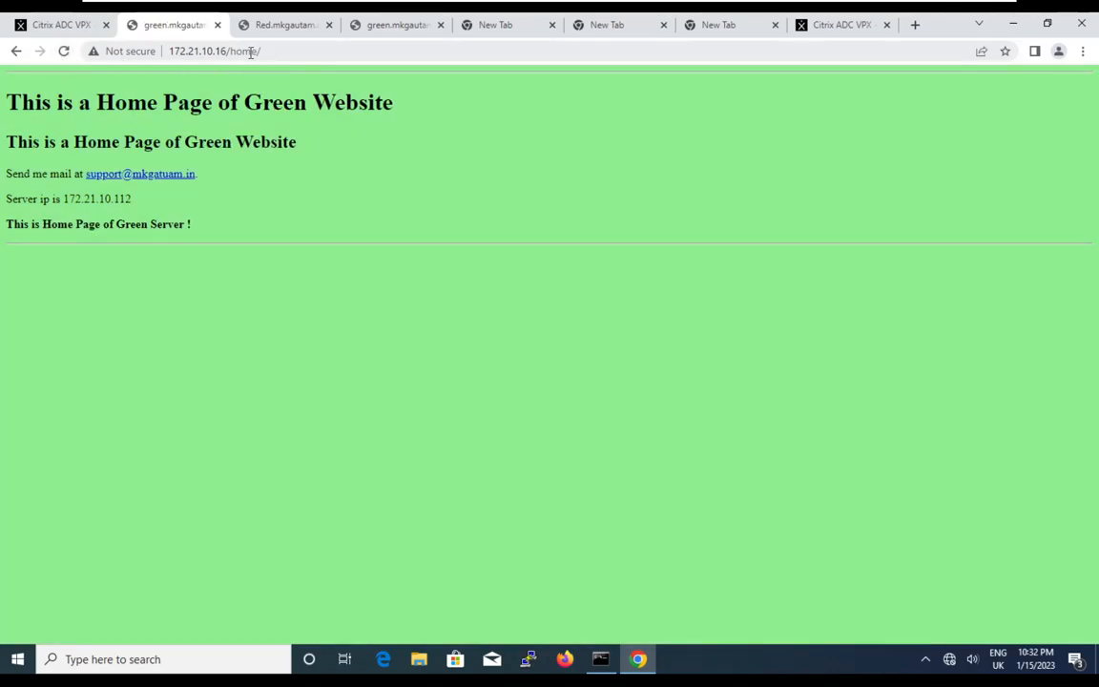
left_click(65, 53)
left_click(65, 52)
left_click(65, 52)
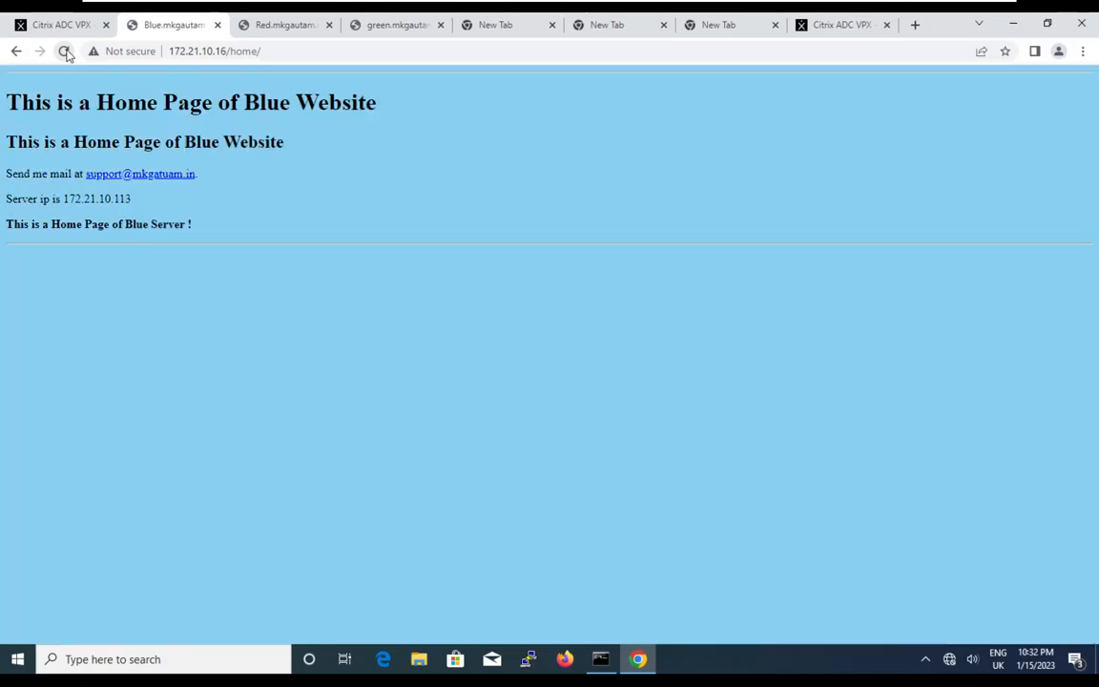
Keep reloading the /home page to check how requests are distributed among the backend servers
left_click(65, 53)
left_click(65, 52)
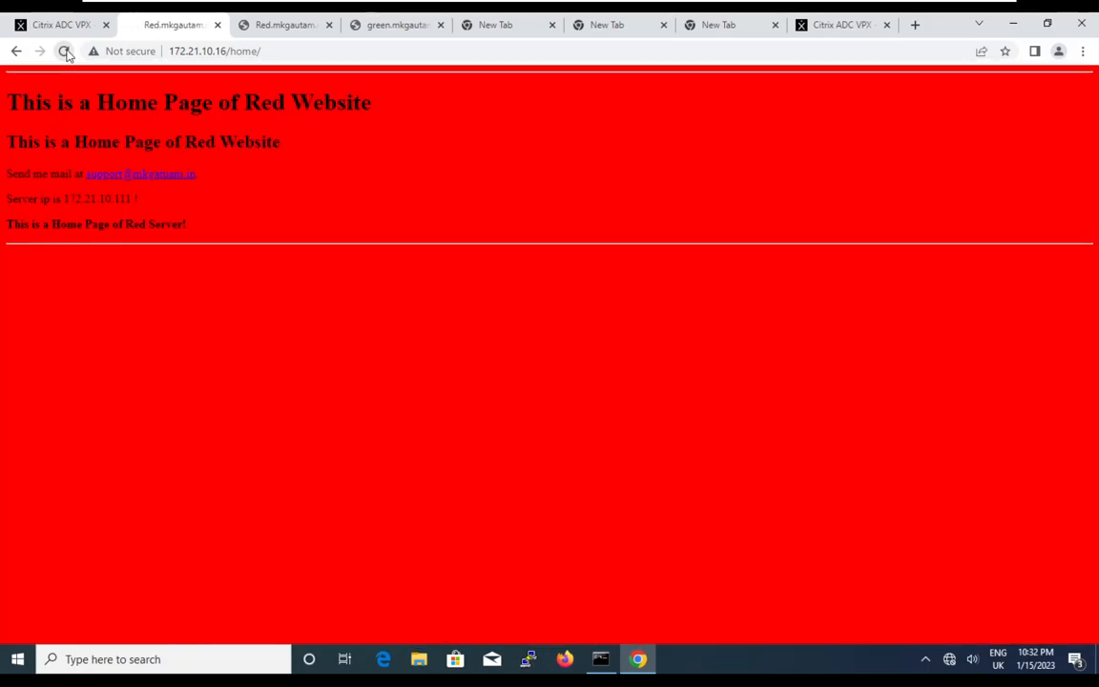
left_click(65, 53)
left_click(65, 53)
left_click(65, 53)
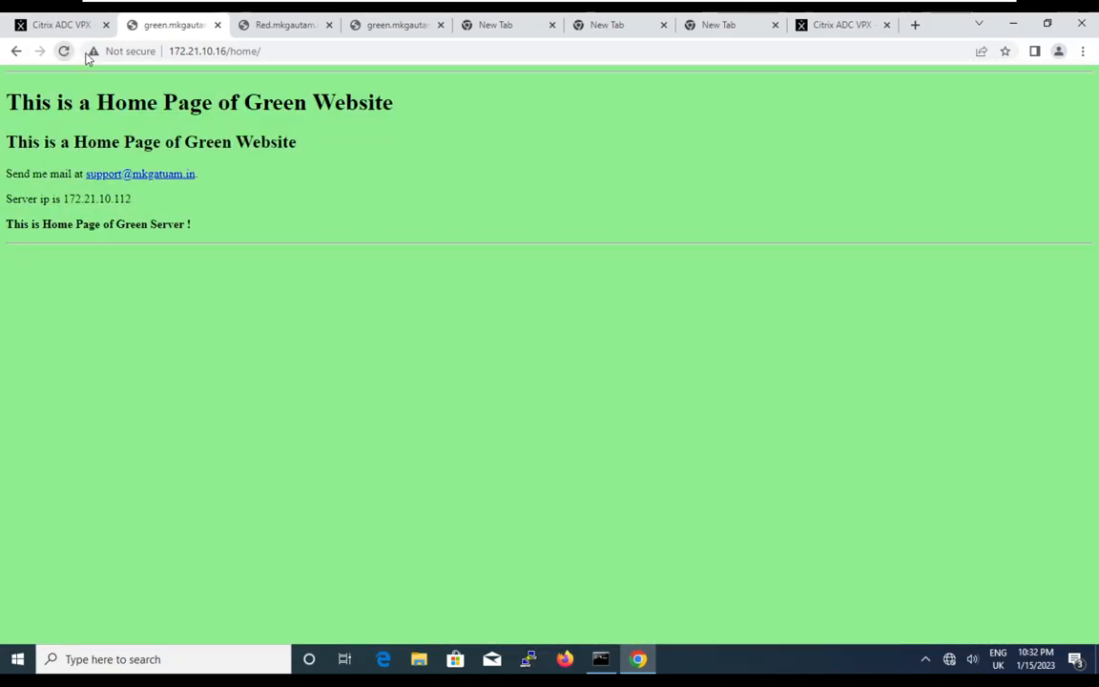
left_click(280, 51)
key("ctrl+c")
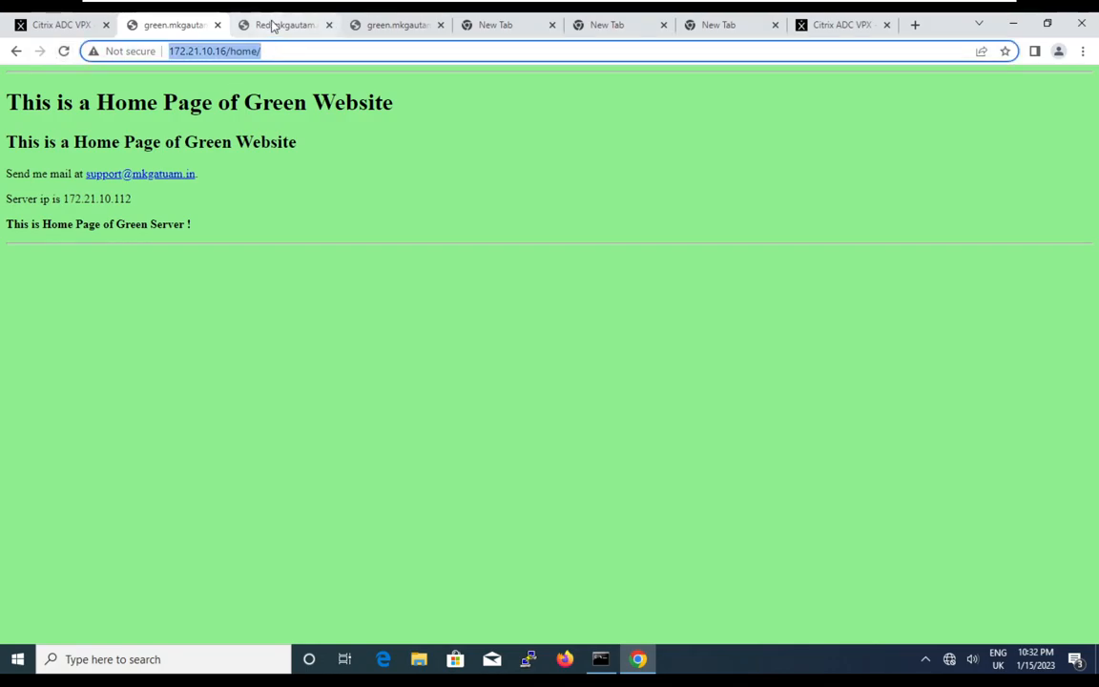
left_click(273, 27)
key("ctrl+v")
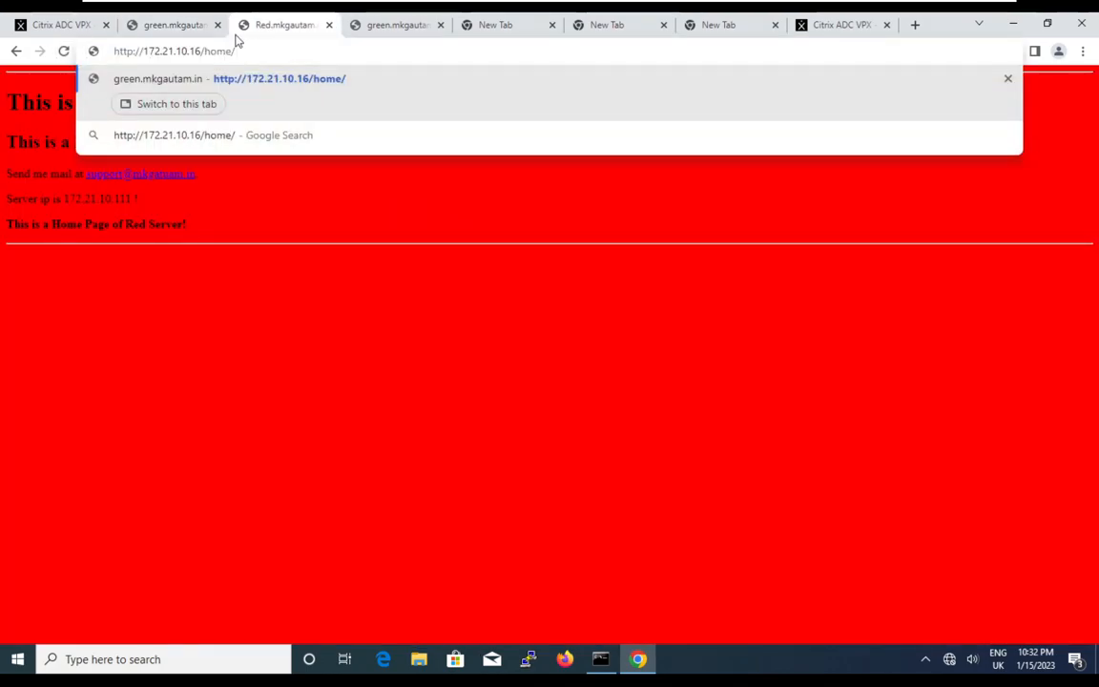
key("BackSpace")
key("BackSpace")
key("BackSpace")
key("BackSpace")
key("BackSpace")
type("web")
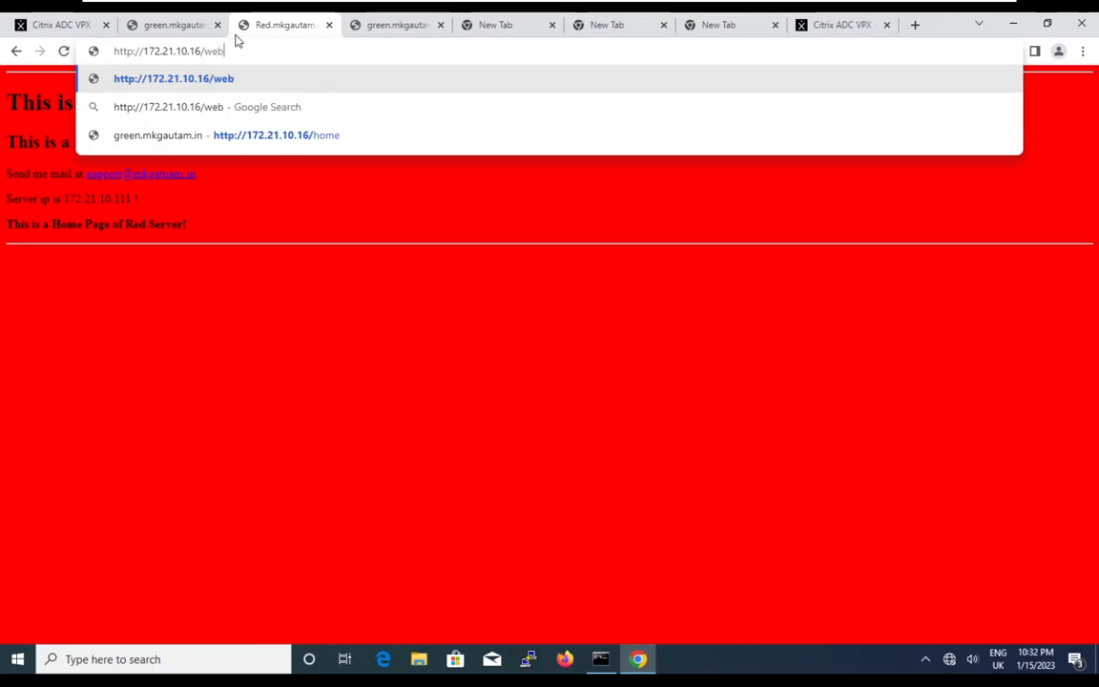
key("Return")
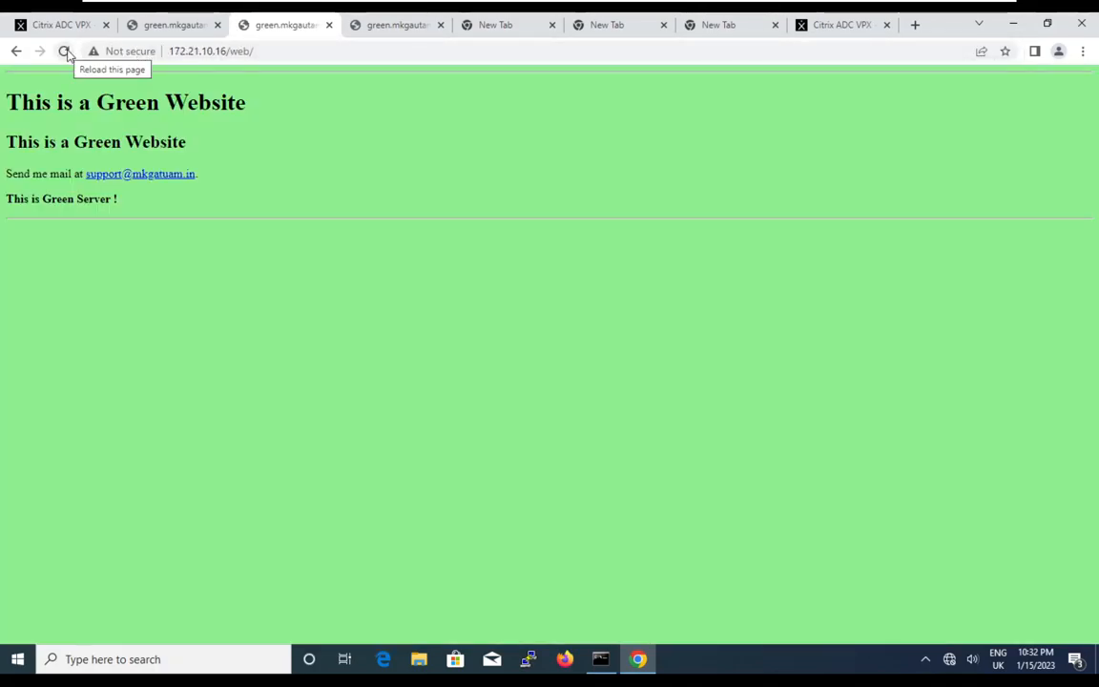
Reload the /web page repeatedly to examine which backend servers answer the requests
left_click(65, 51)
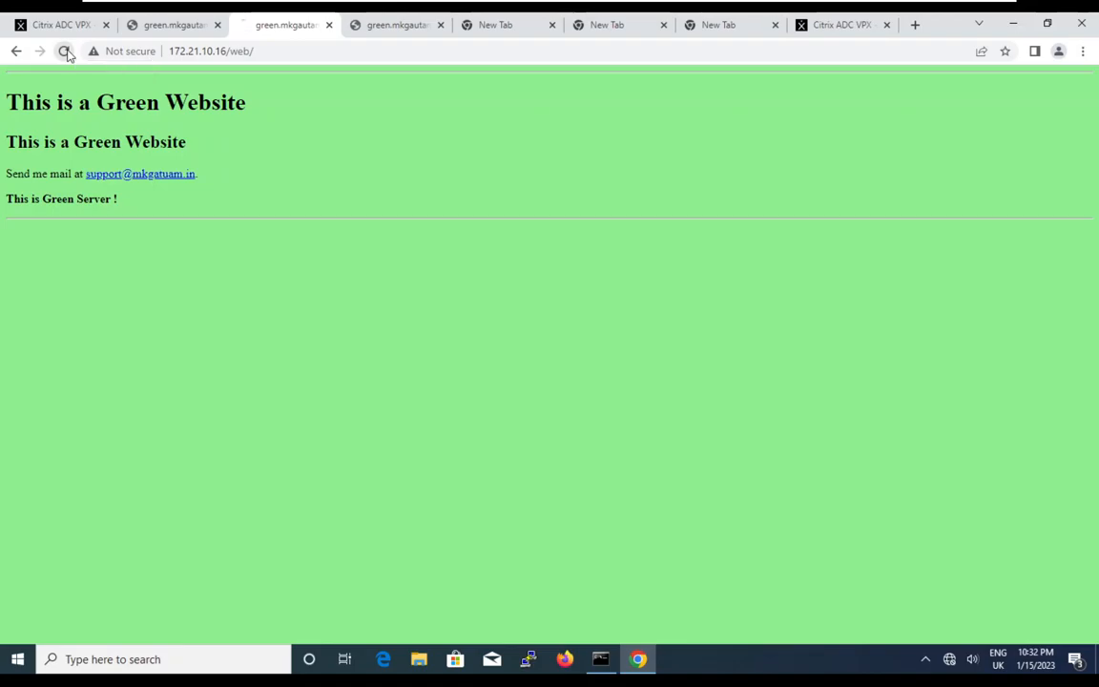
left_click(65, 52)
left_click(65, 51)
left_click(65, 52)
left_click(65, 52)
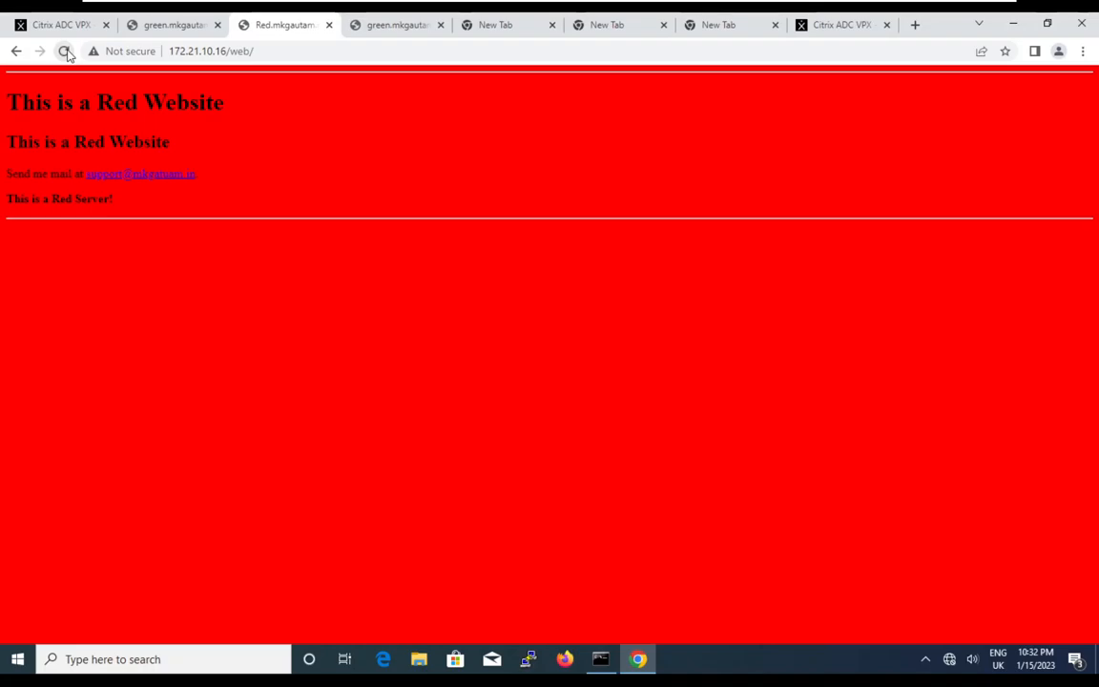
left_click(64, 52)
left_click(65, 51)
left_click(65, 51)
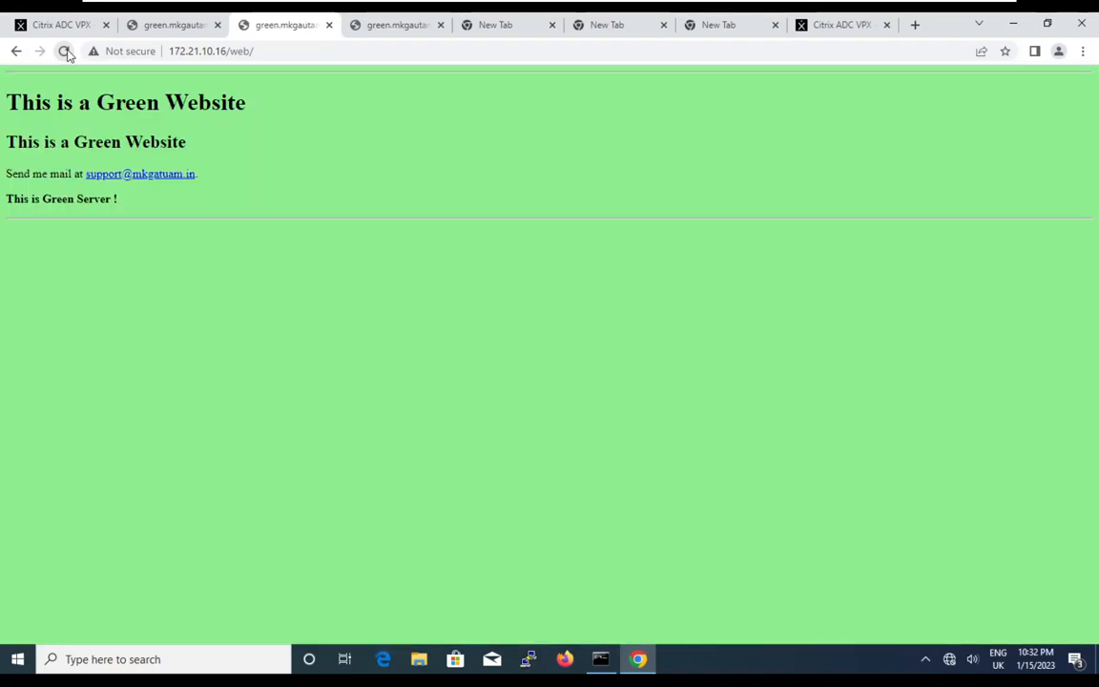
left_click(65, 52)
left_click(65, 51)
left_click(64, 52)
left_click(65, 52)
left_click(65, 52)
left_click(65, 52)
left_click(65, 51)
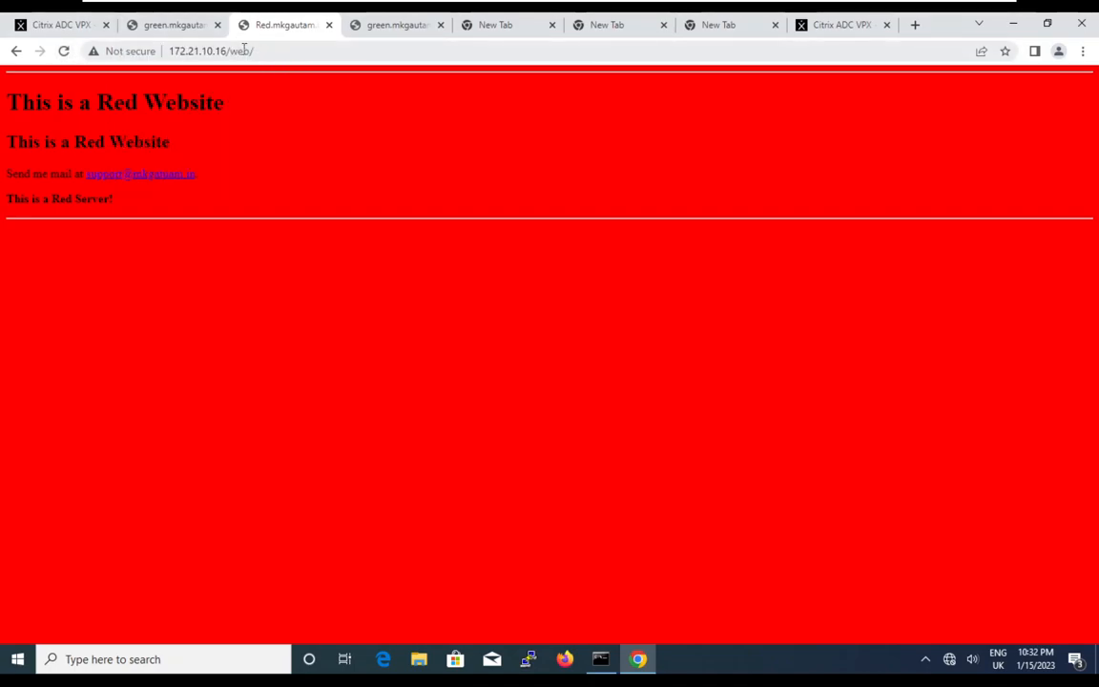
Return to the /home page and reload it several times to compare its responding servers with those of /web
left_click(186, 25)
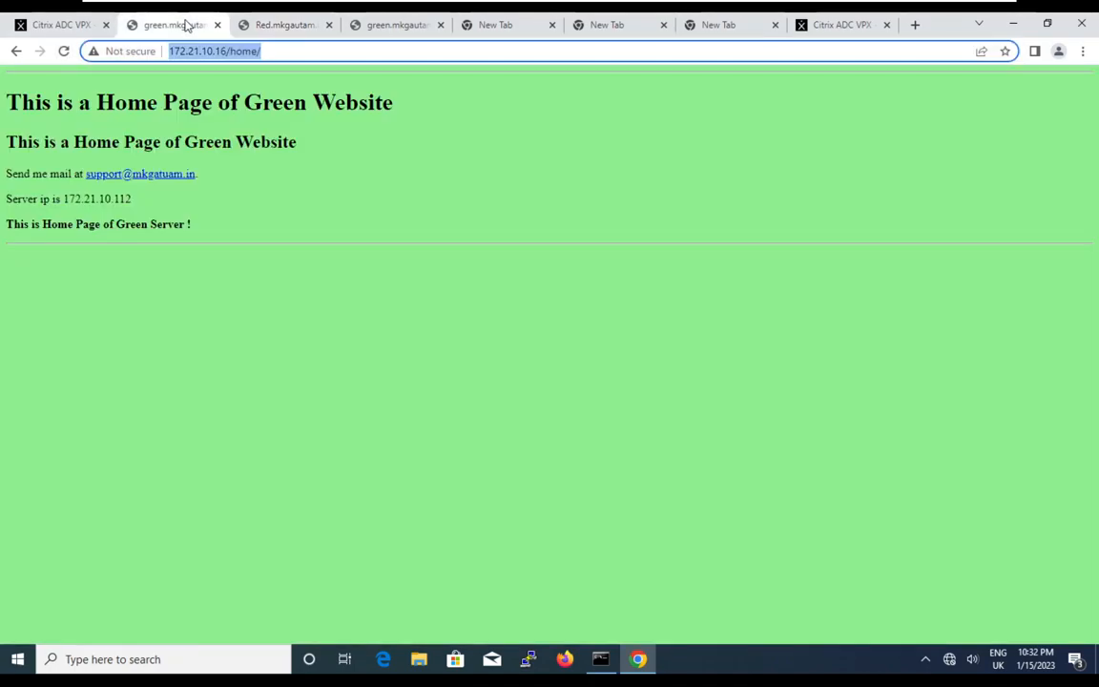
left_click(65, 52)
left_click(65, 52)
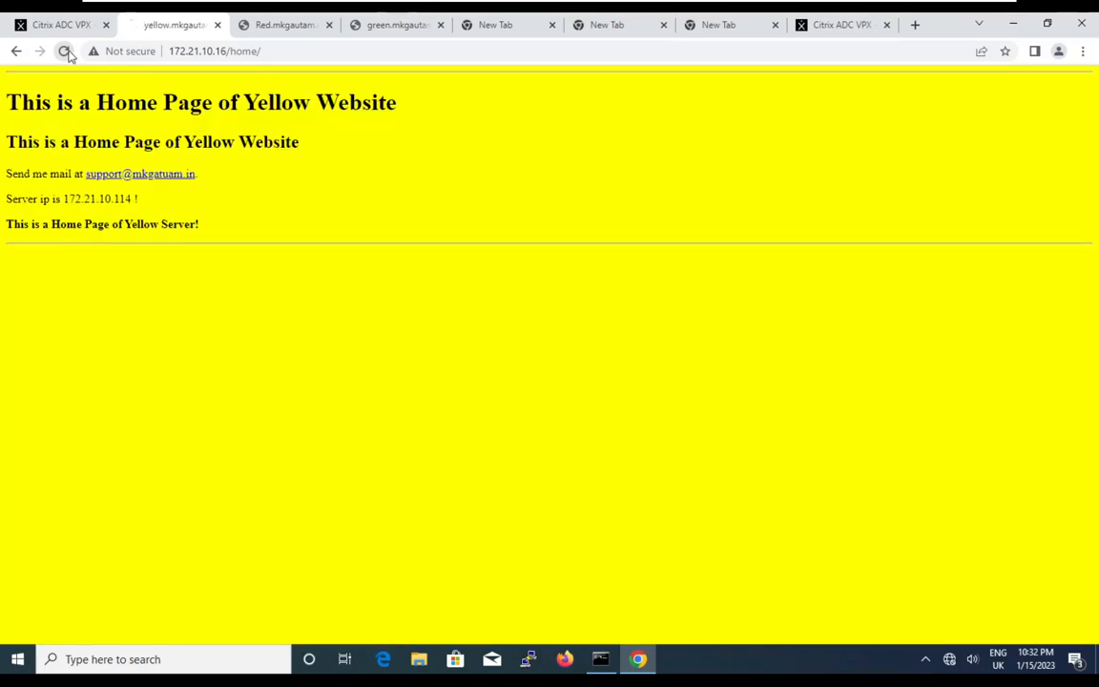
left_click(65, 52)
left_click(65, 52)
left_click(65, 52)
left_click(65, 52)
Check the content switching virtual server statistics in Citrix ADC before and after reloading the /web page three times
left_click(73, 27)
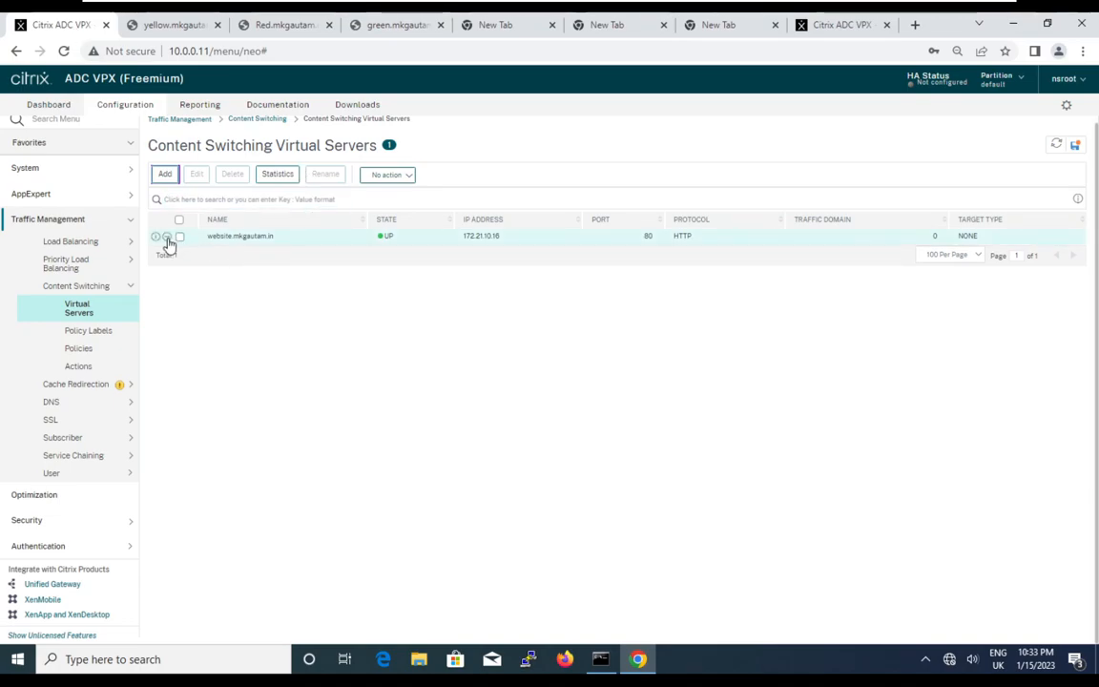
left_click(277, 176)
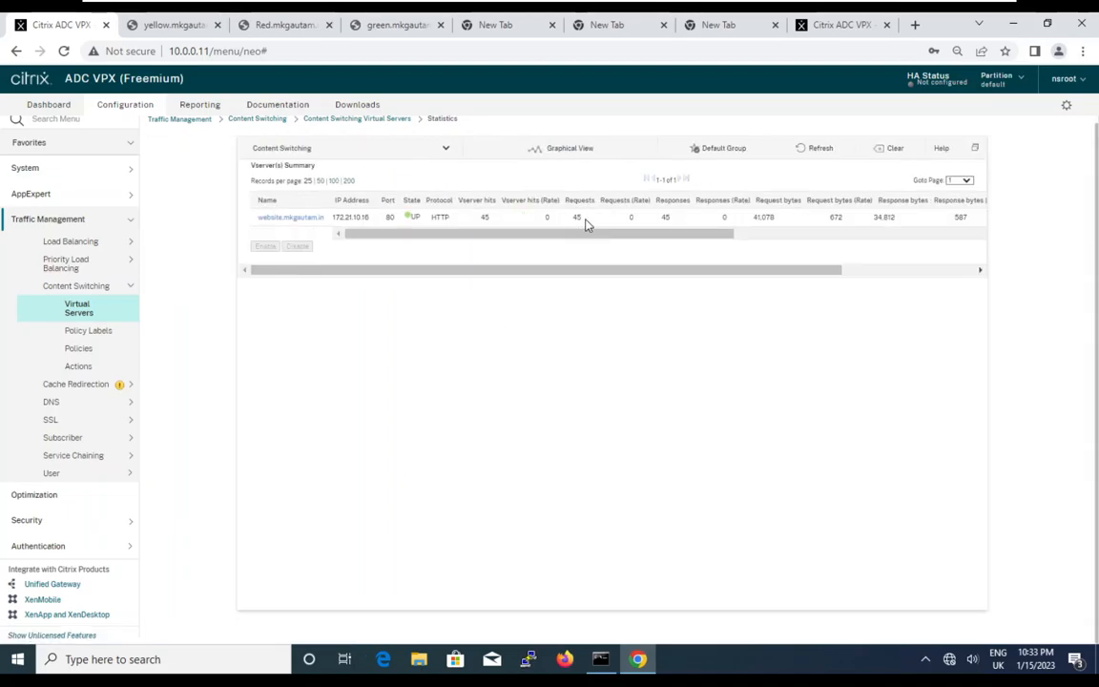
left_click(284, 25)
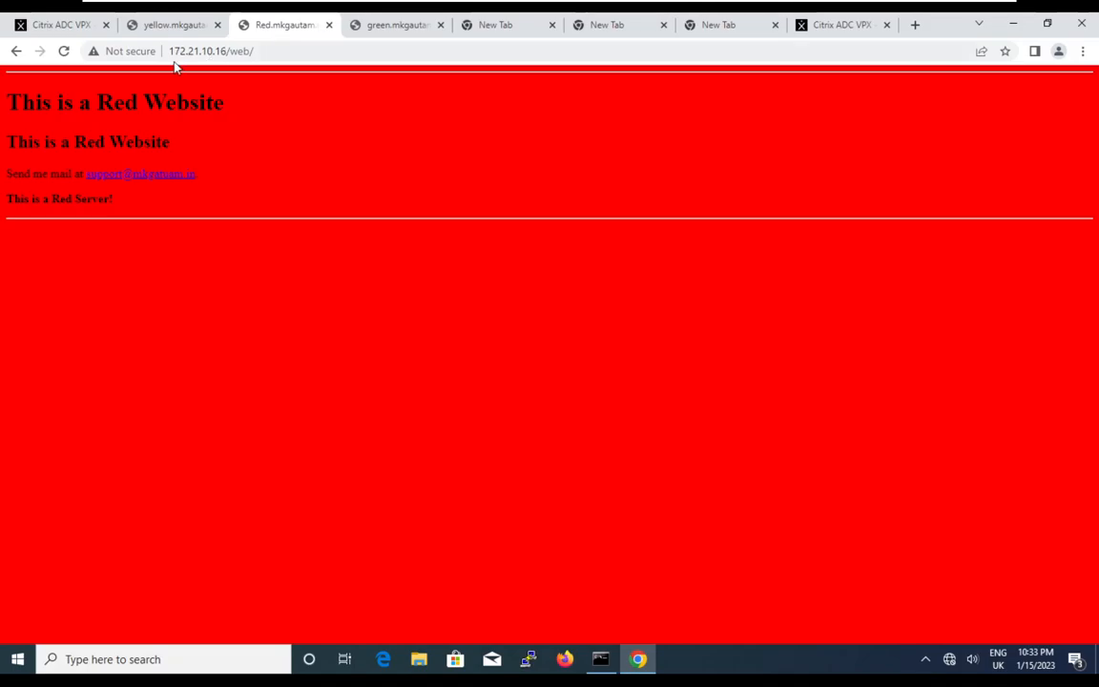
left_click(62, 51)
left_click(62, 51)
left_click(62, 52)
left_click(65, 27)
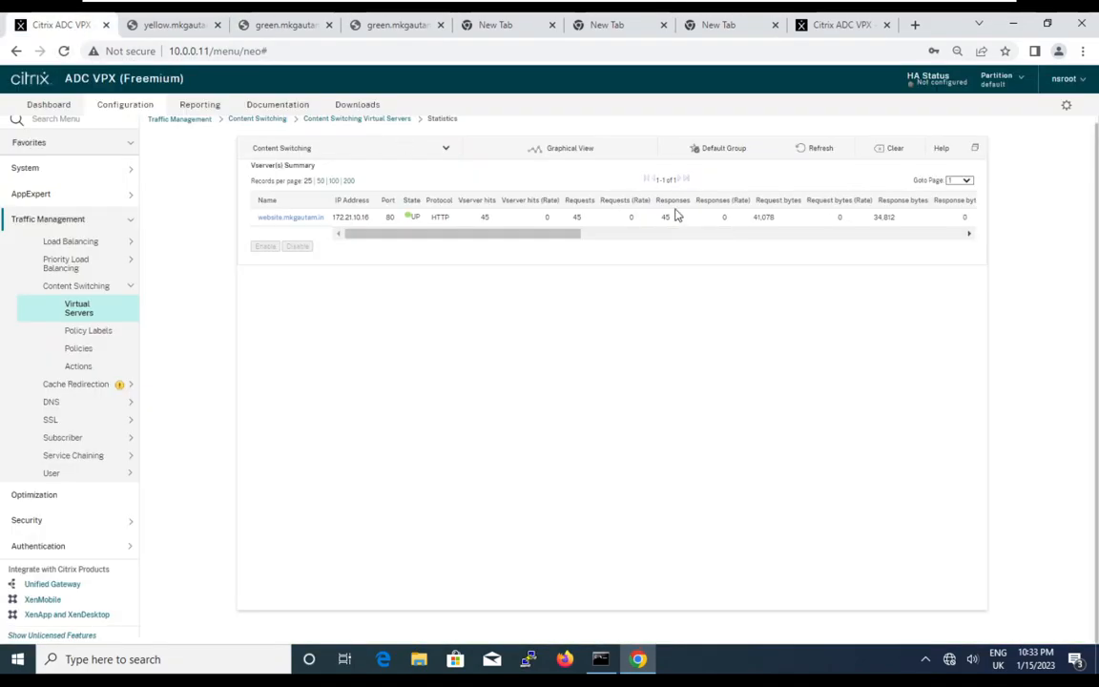
left_click(810, 152)
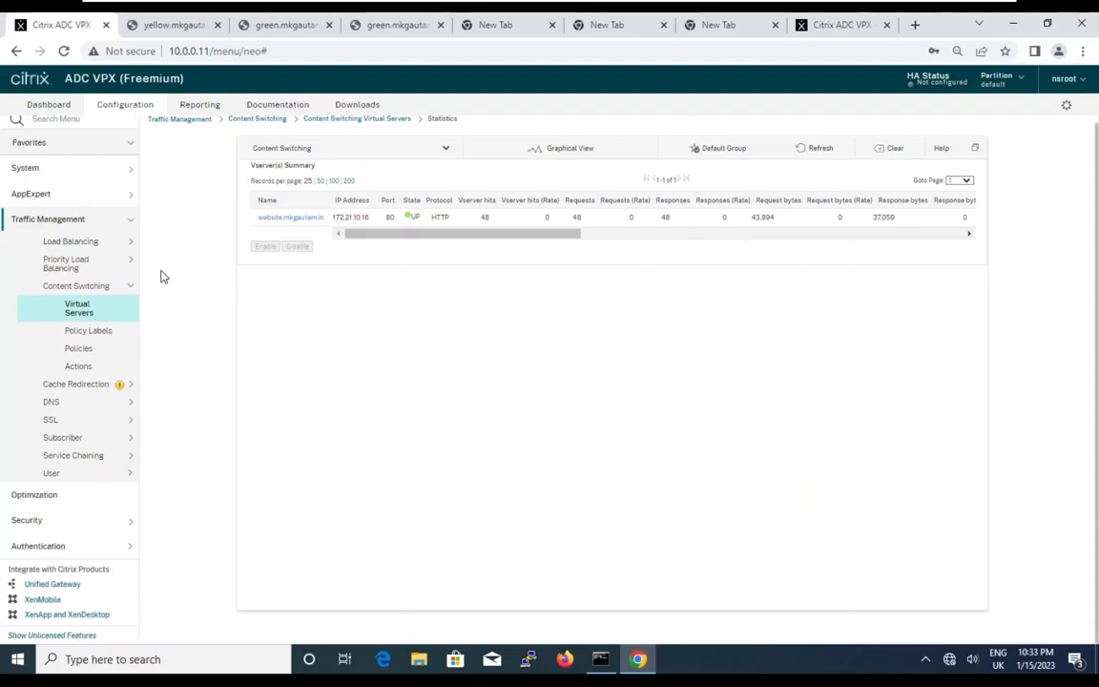
Review the service bindings of the load balancing virtual servers web.mkgautam.in and home.mkgautam.in
left_click(121, 244)
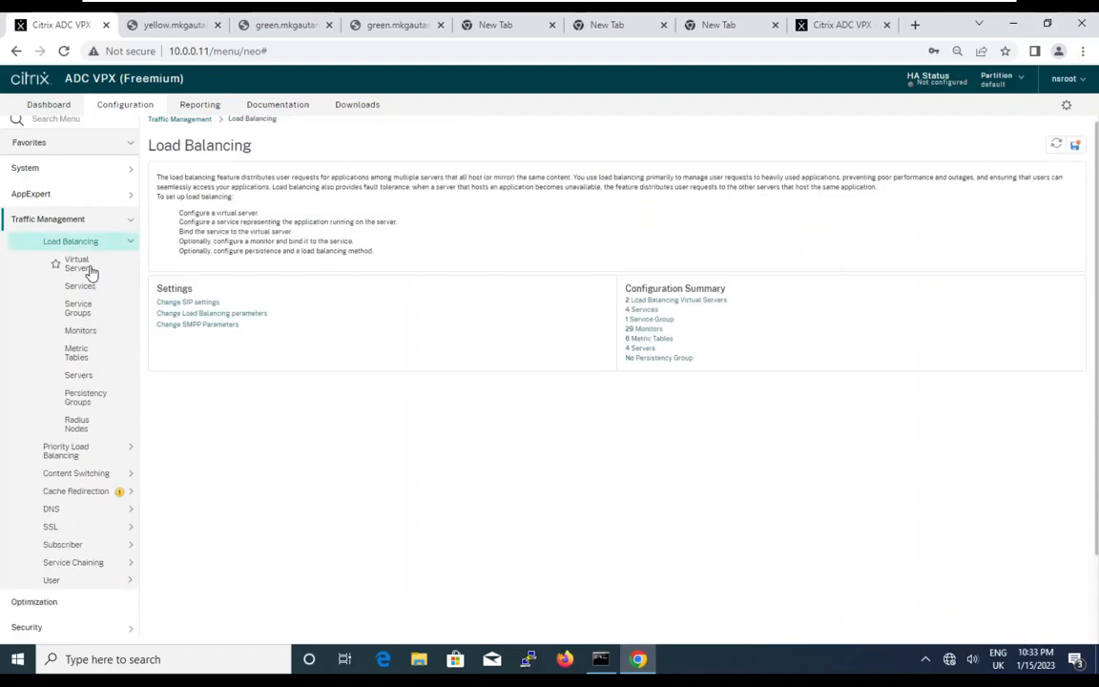
left_click(81, 272)
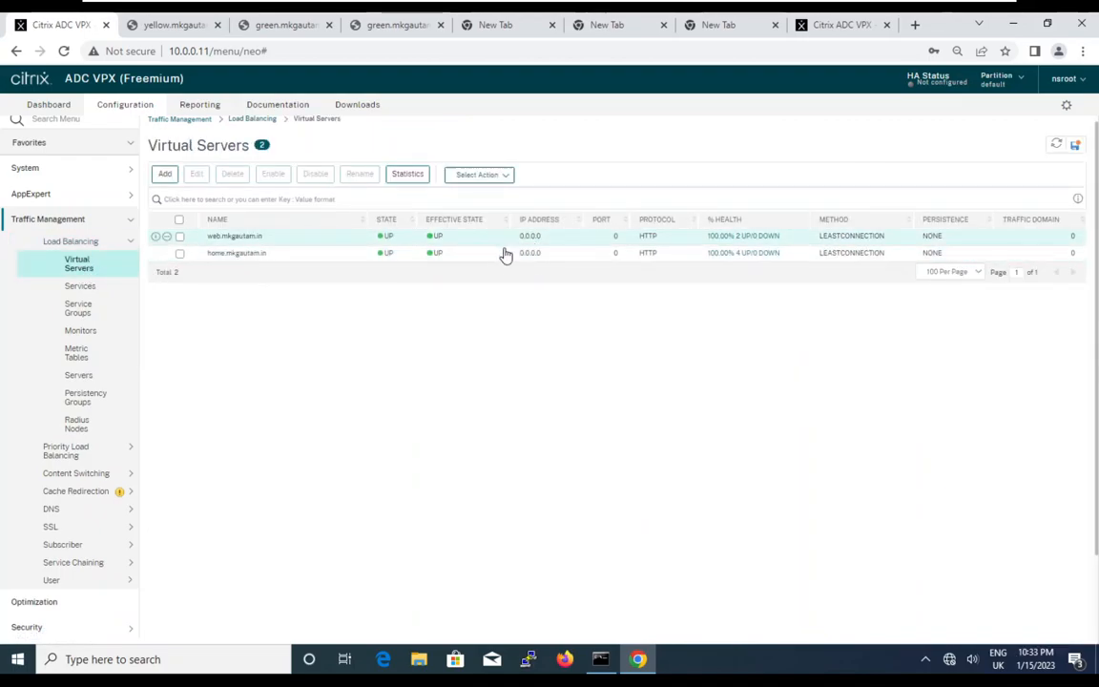
double_click(253, 238)
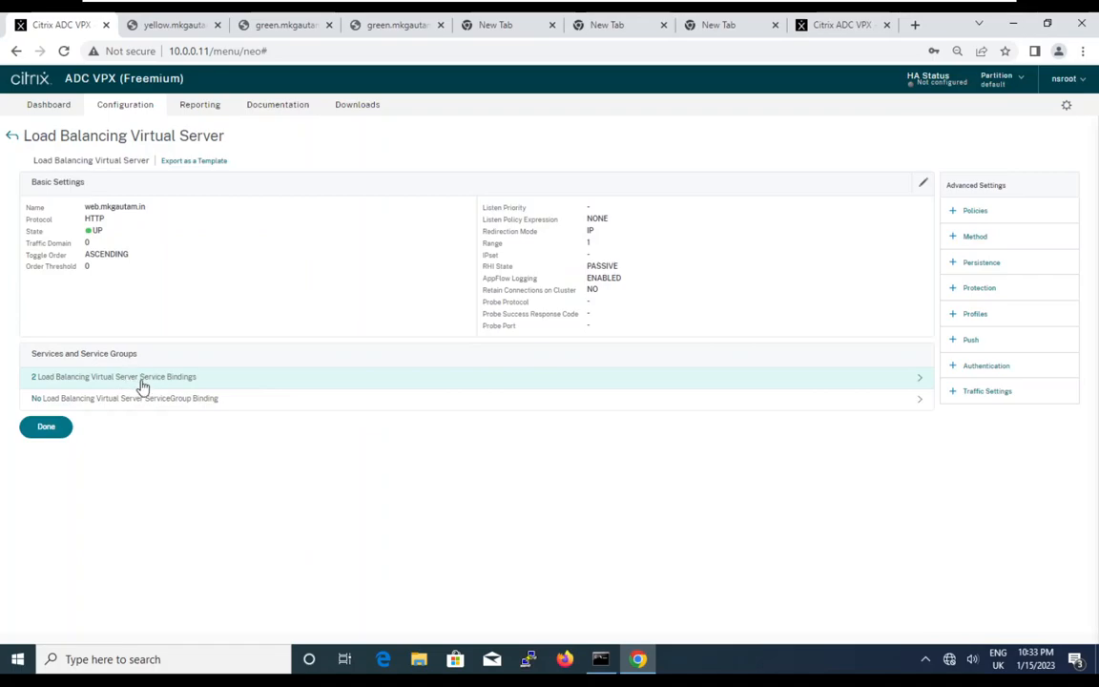
left_click(12, 138)
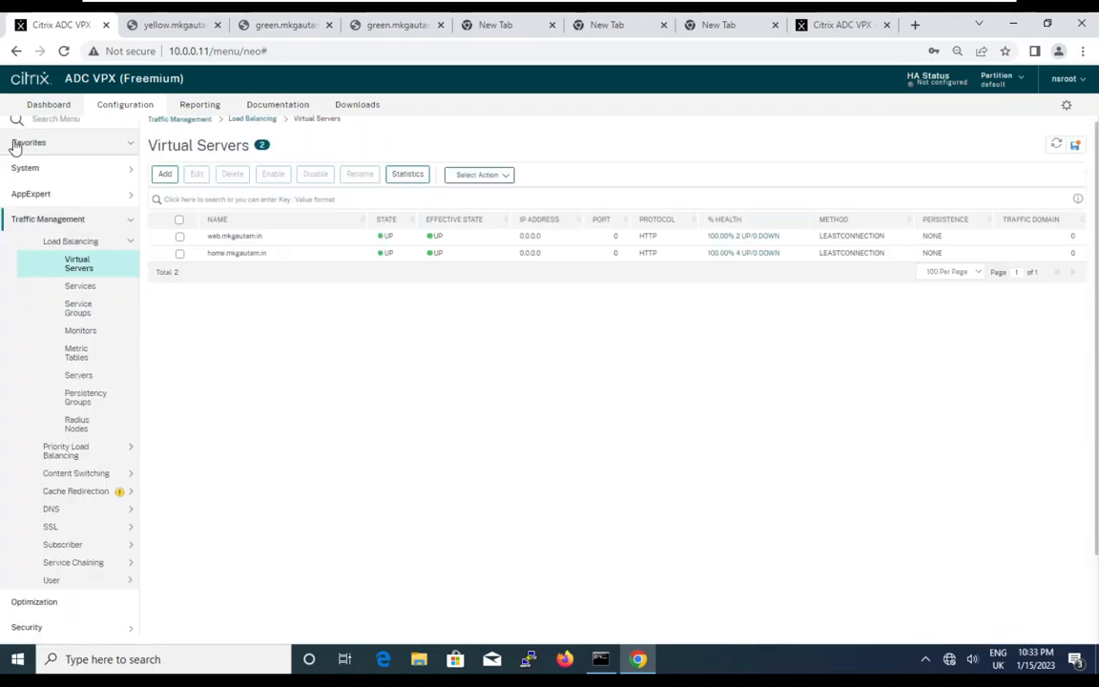
double_click(238, 256)
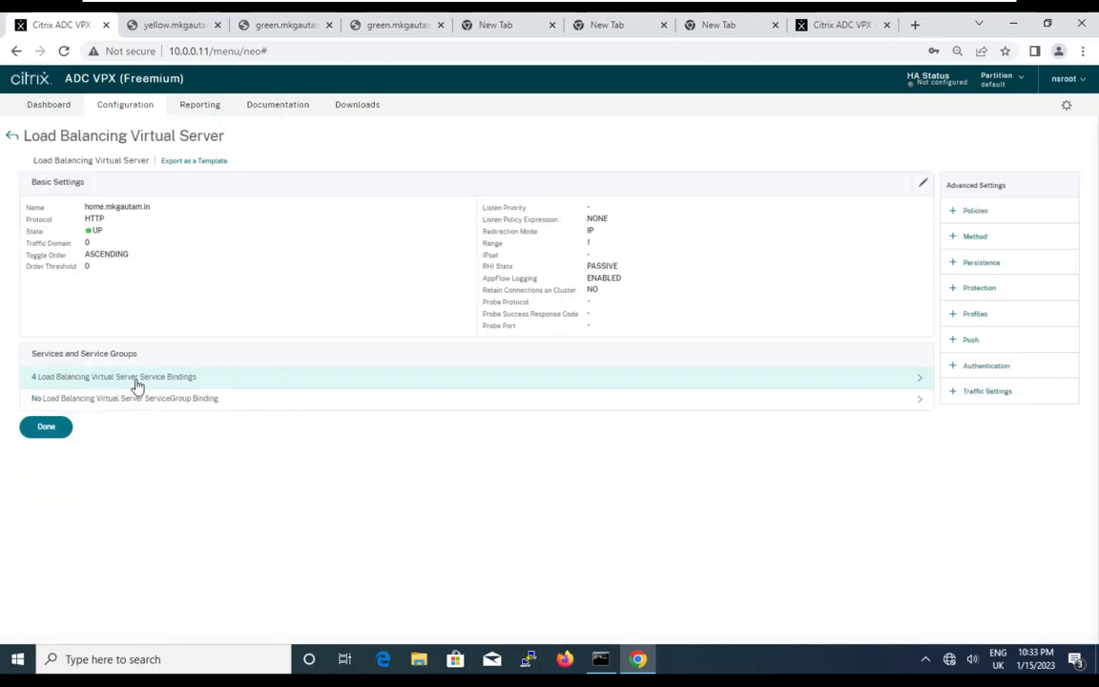
left_click(45, 427)
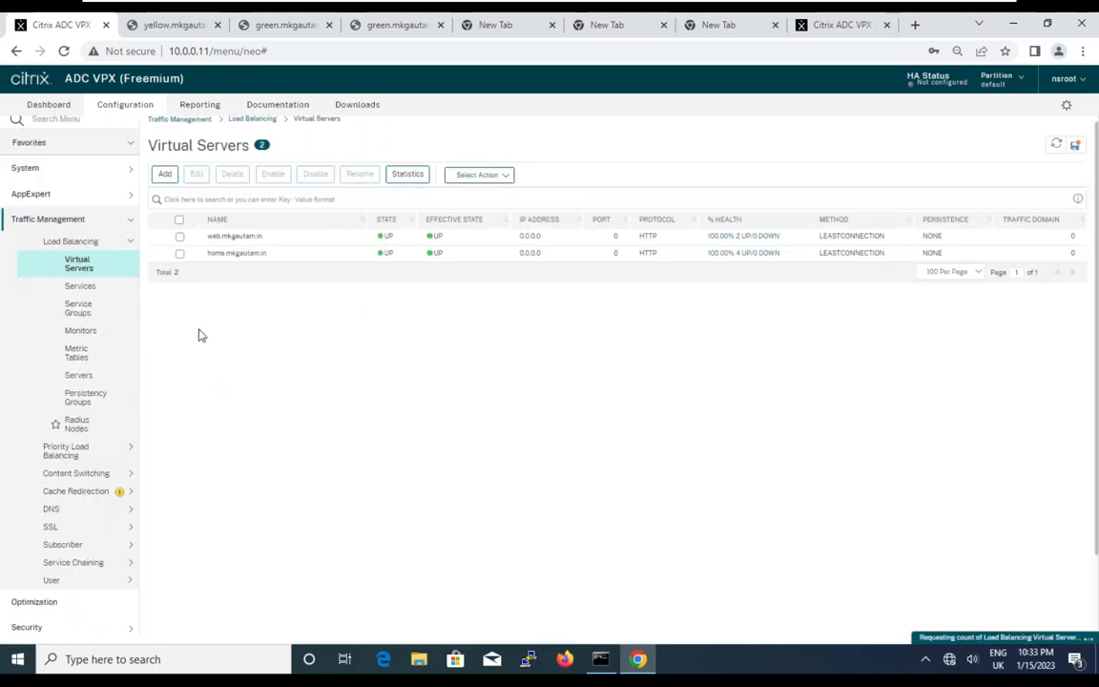
Review the configured content switching actions, policies and virtual servers
left_click(76, 473)
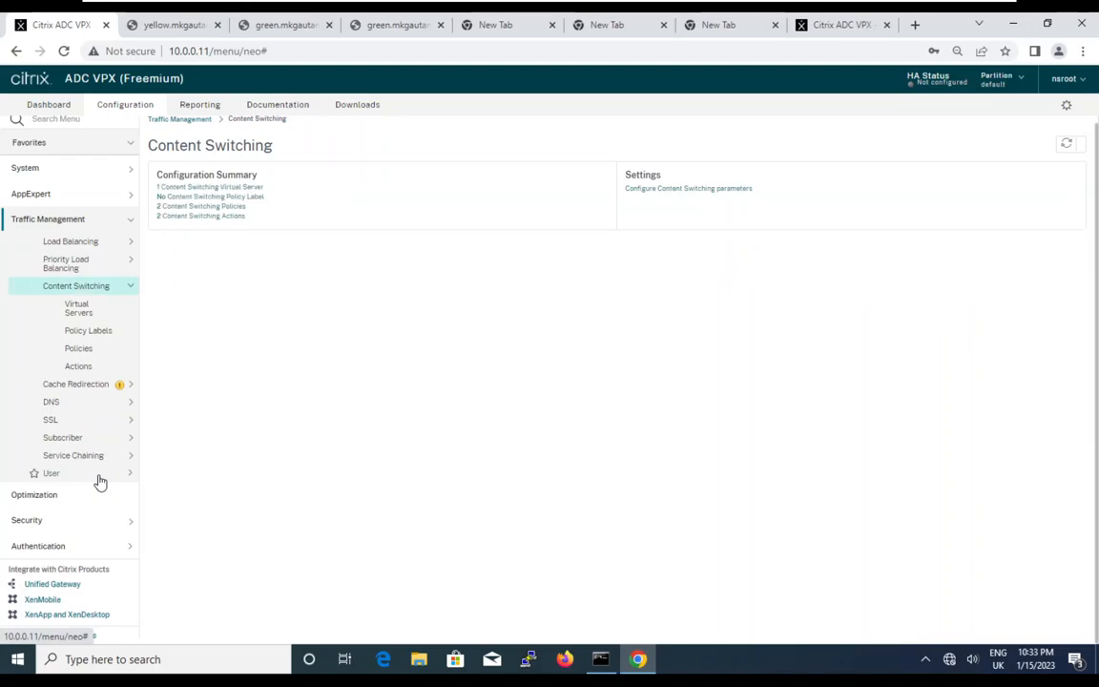
left_click(80, 367)
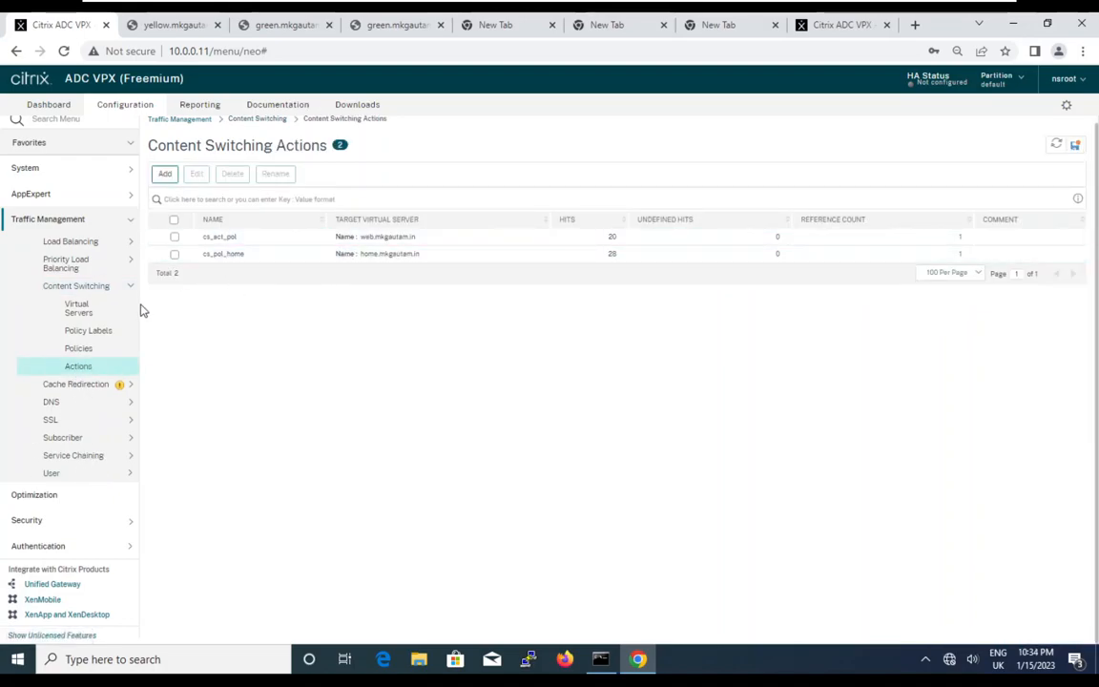
left_click(80, 349)
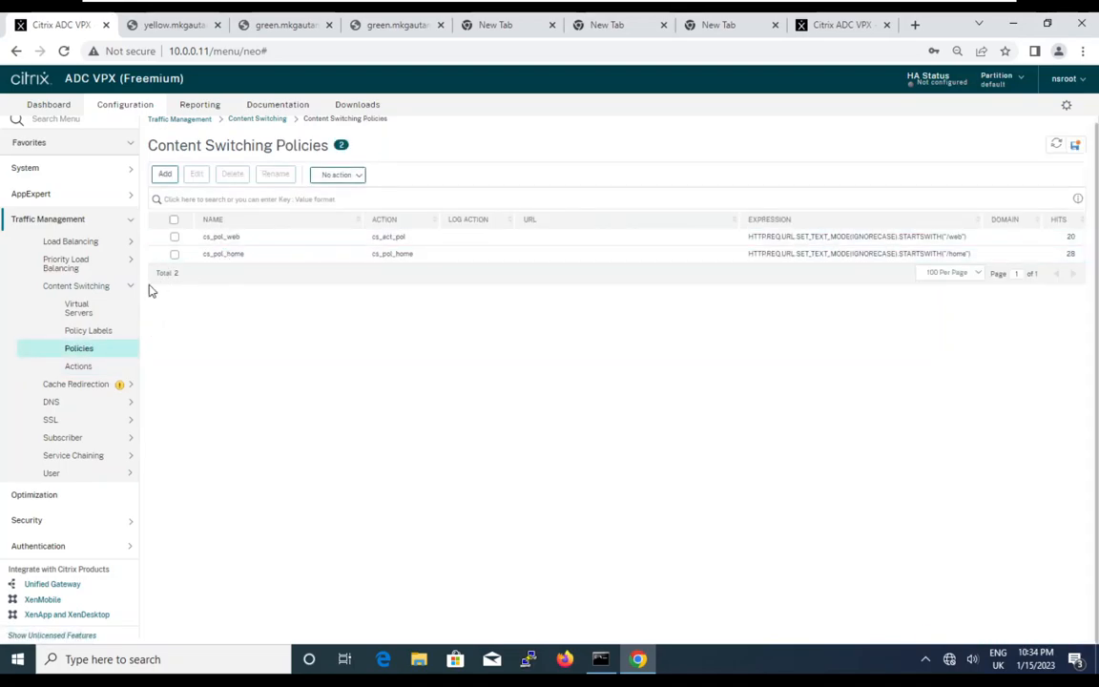
left_click(82, 311)
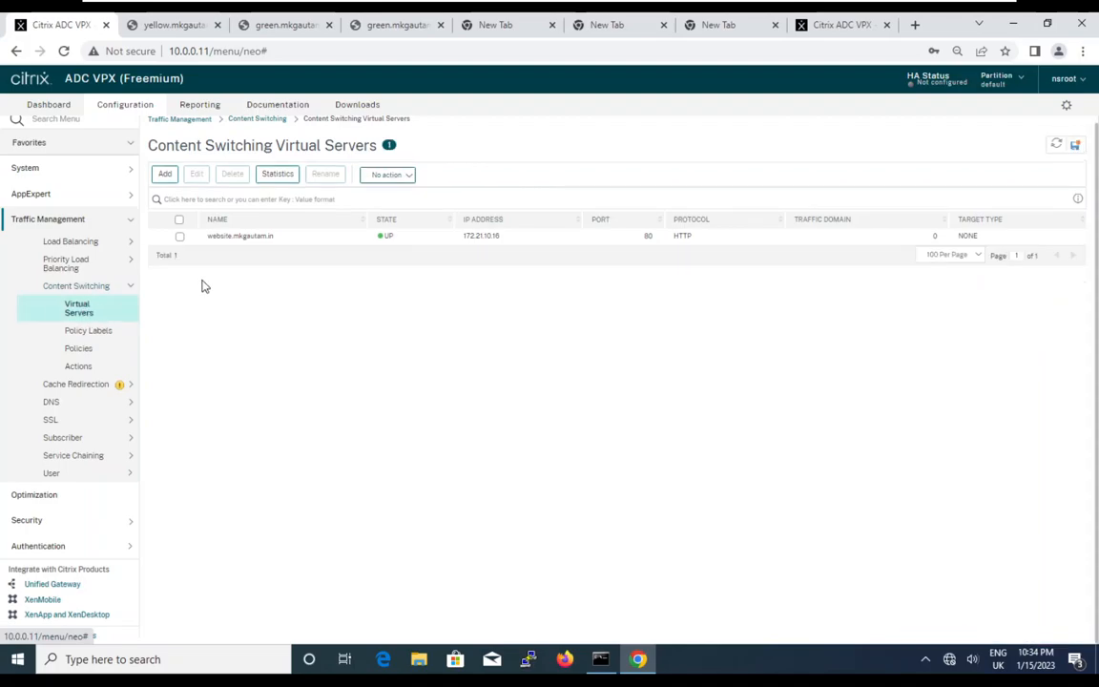